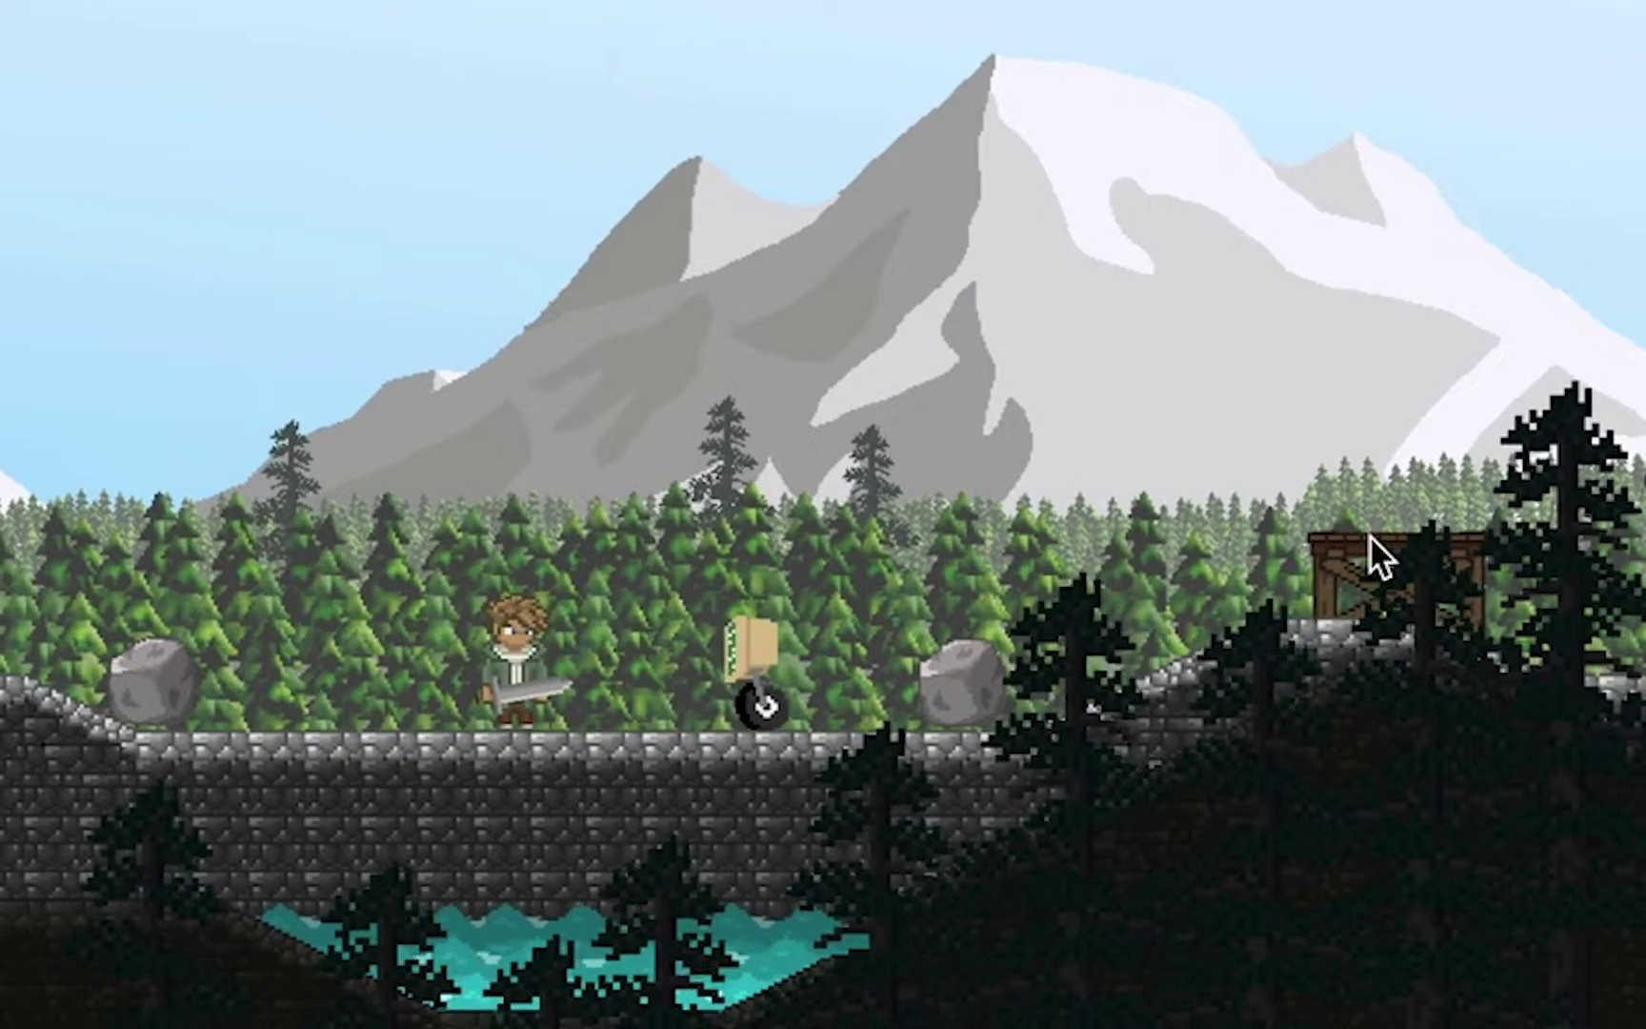
# Play the demo: walk left and right, swing the sword at the enemy, and cast a fireball
pyautogui.press('a')
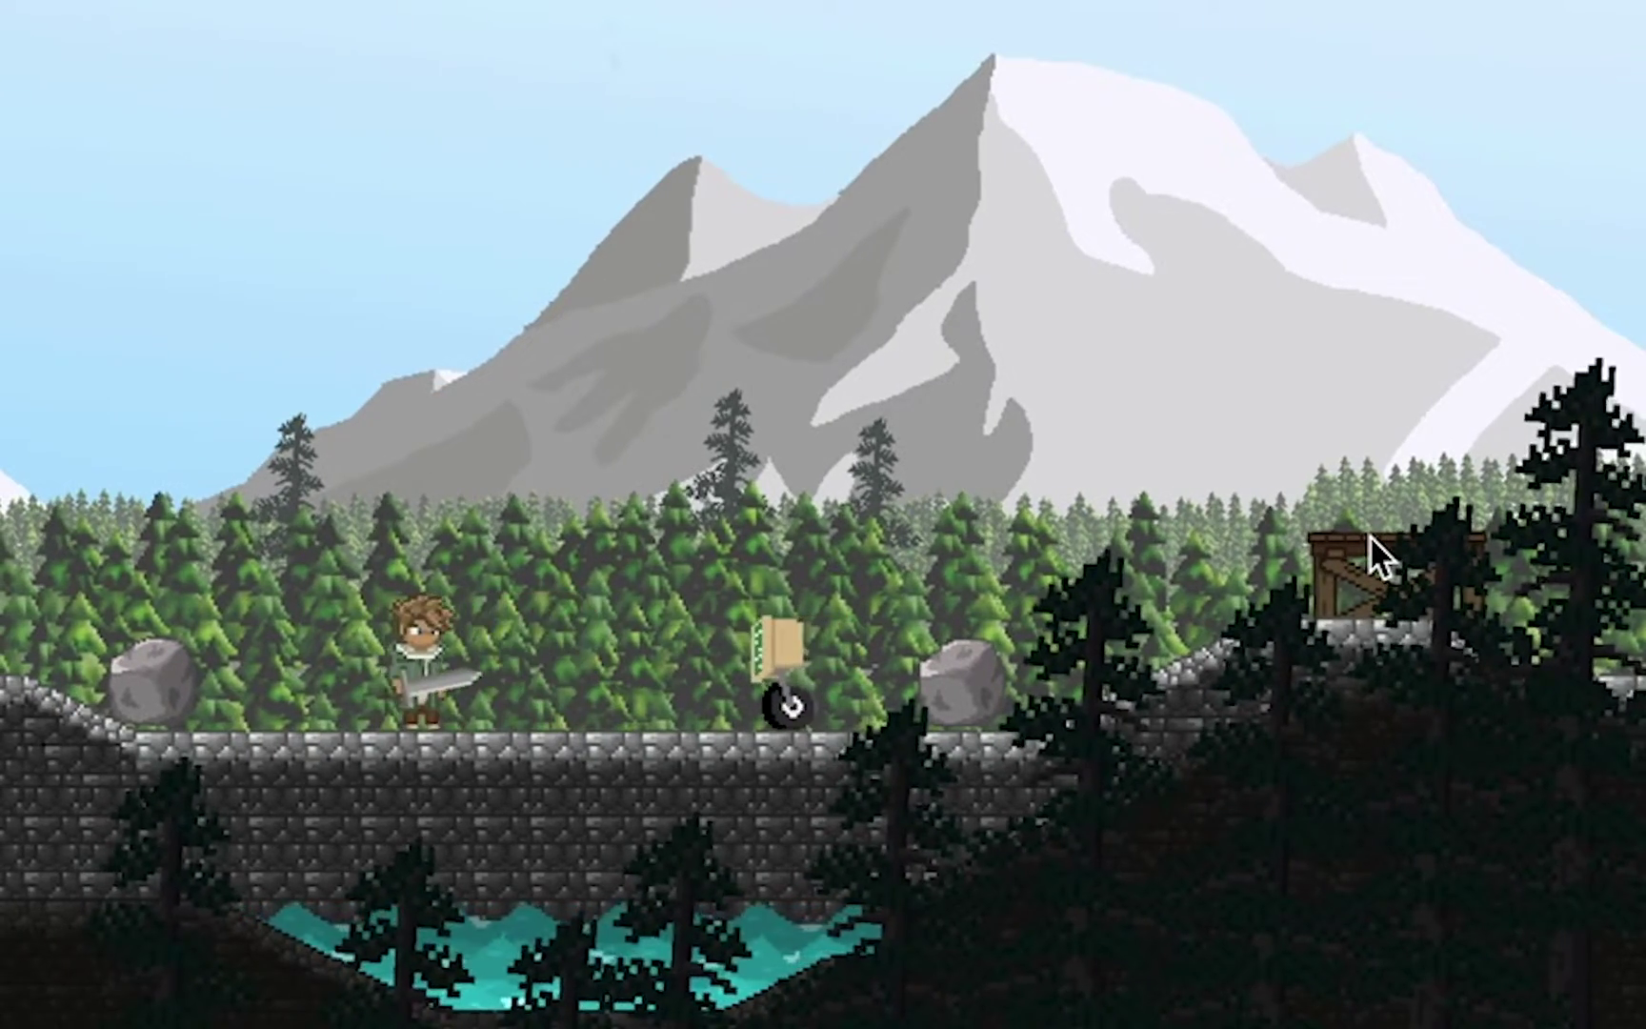
pyautogui.press('d')
pyautogui.press('a')
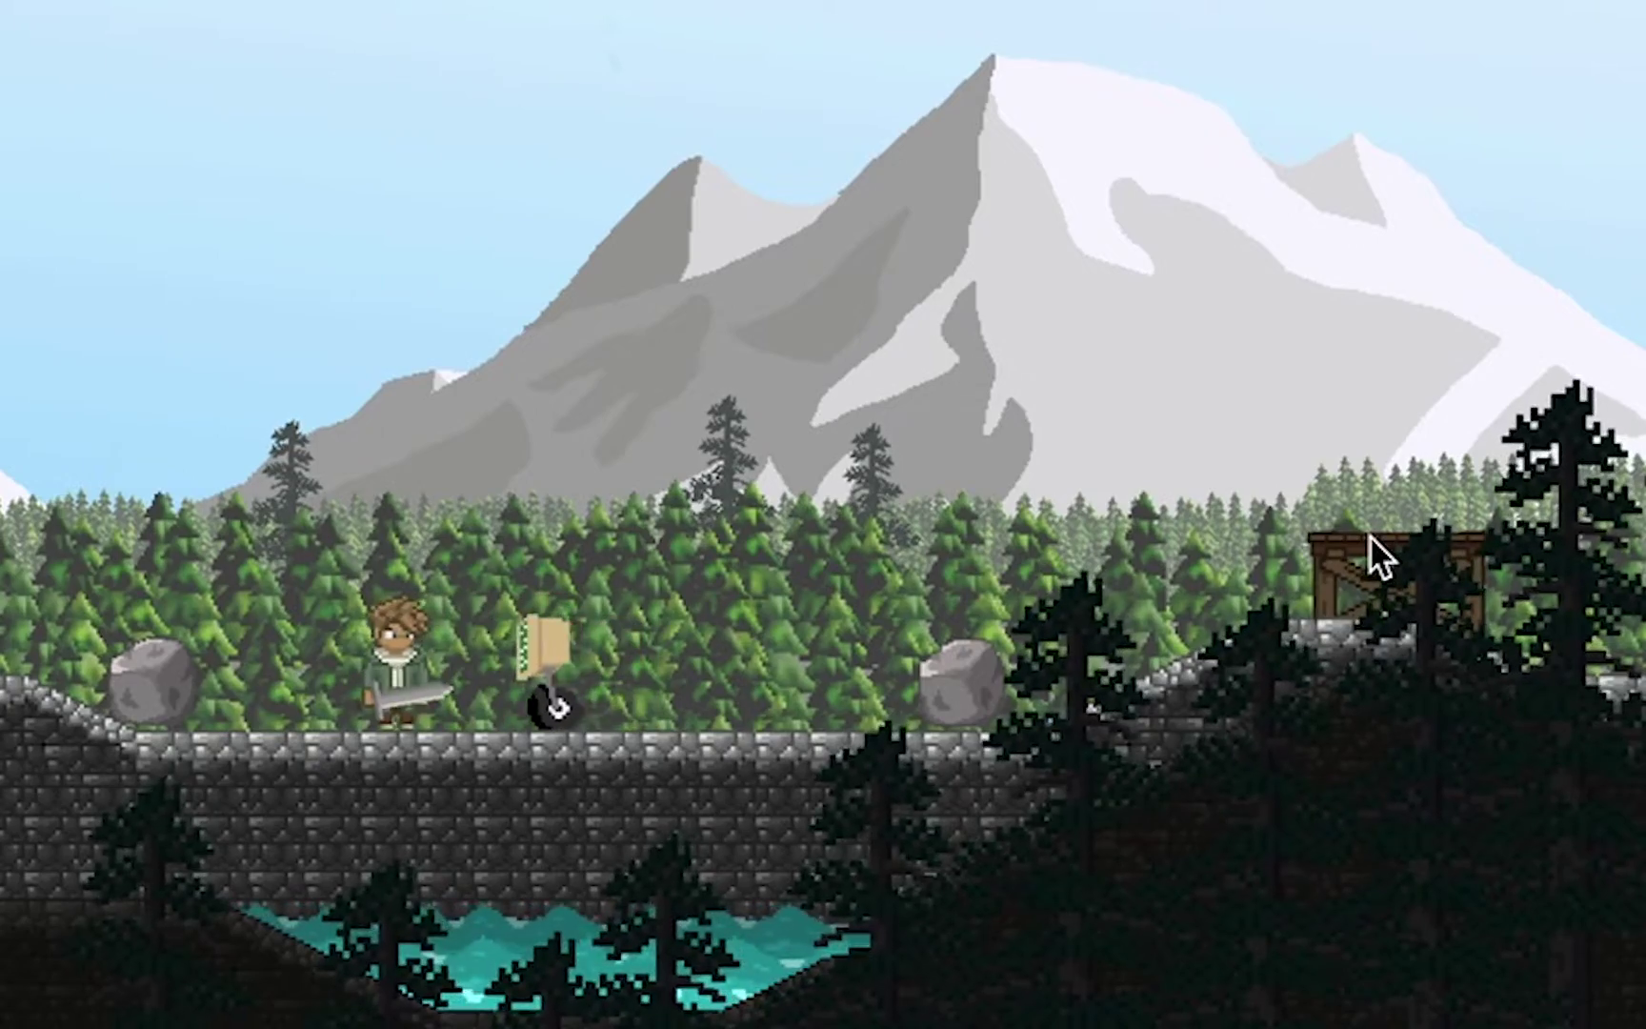
pyautogui.press('d')
pyautogui.click(1368, 536)
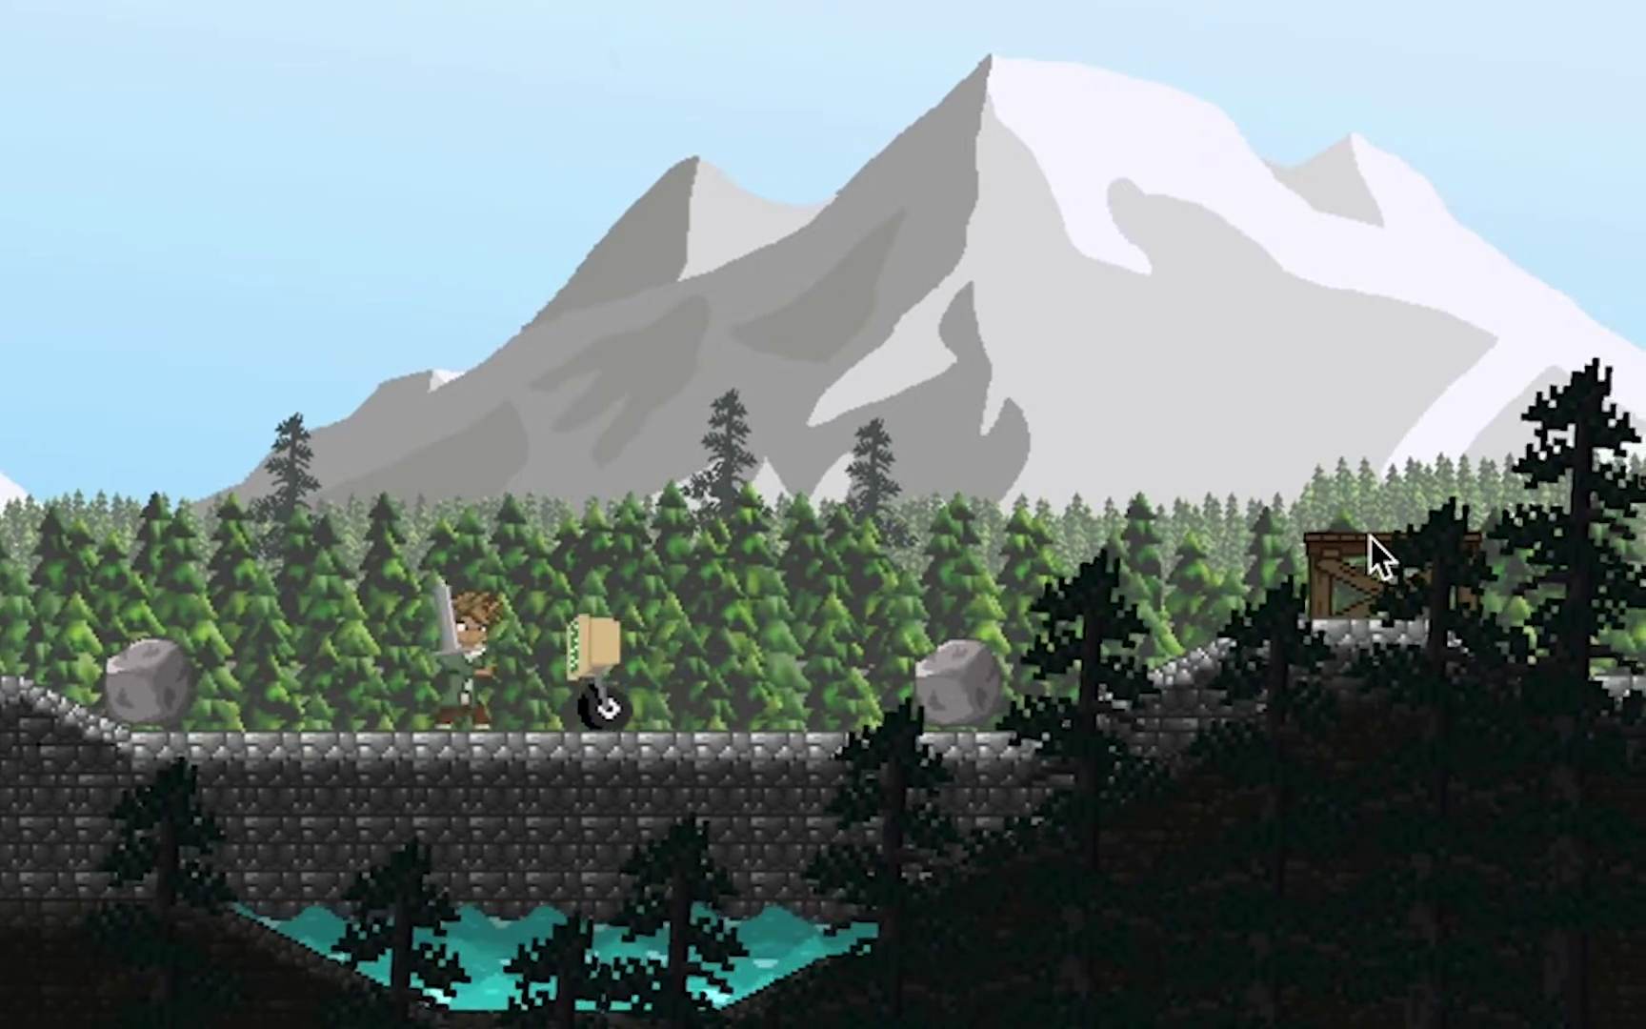
pyautogui.press('a')
pyautogui.press('d')
pyautogui.rightClick(1368, 535)
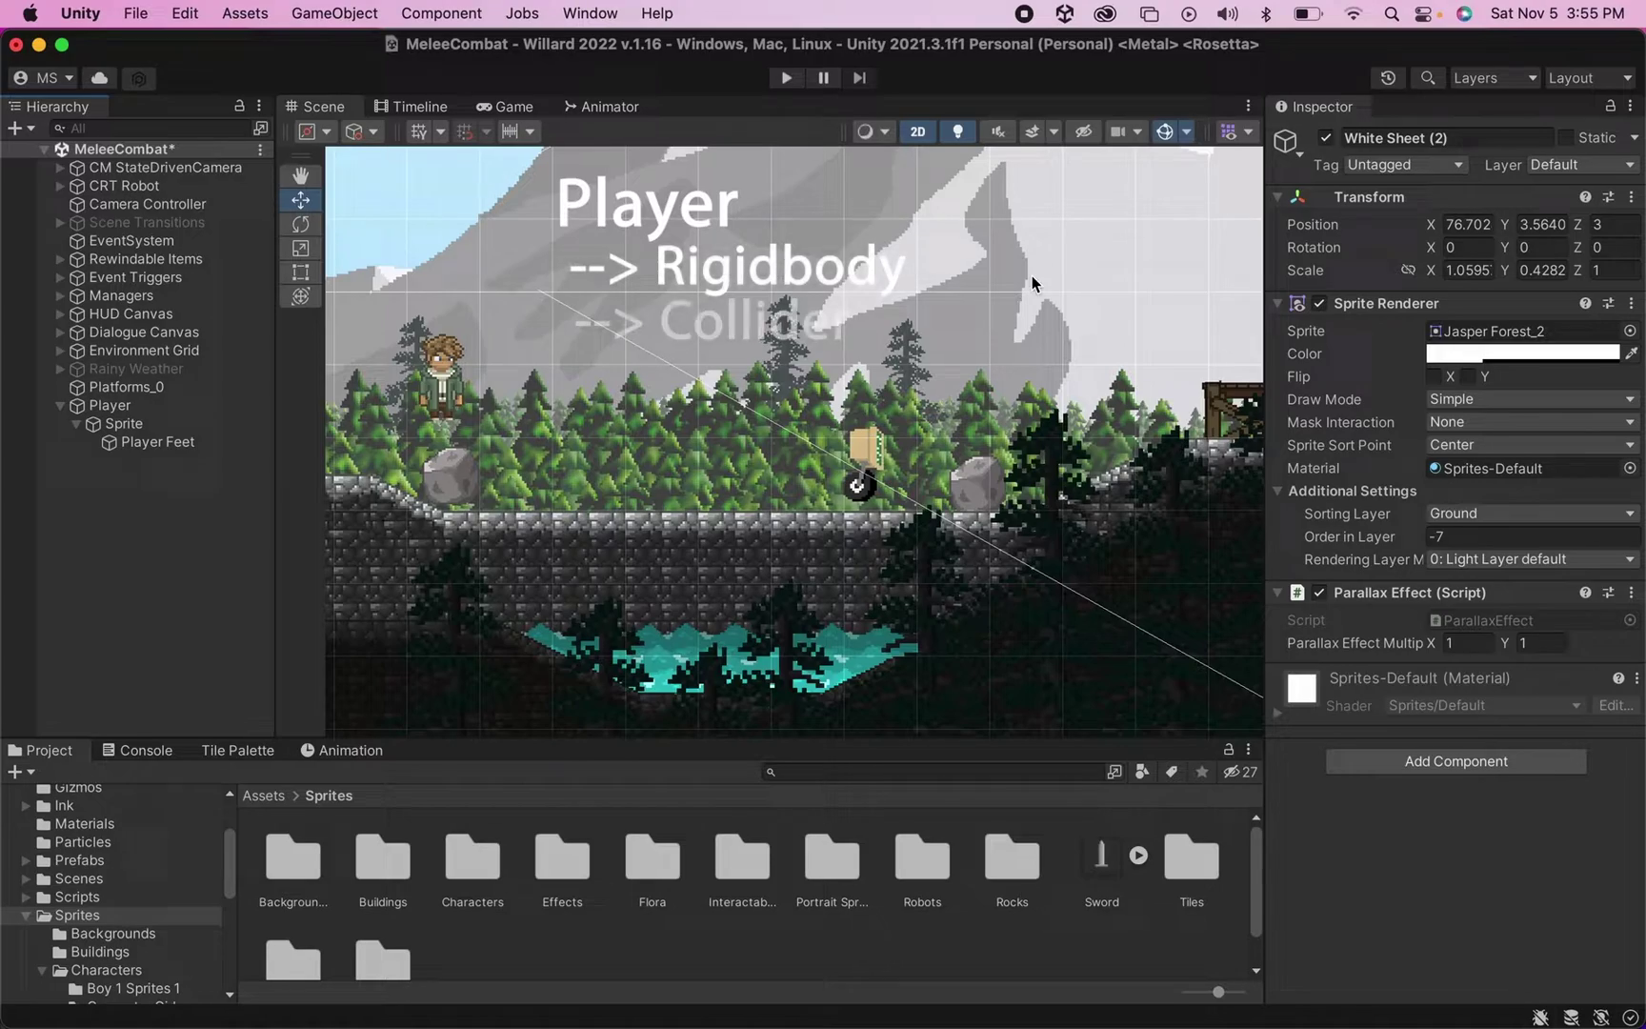
pyautogui.click(440, 402)
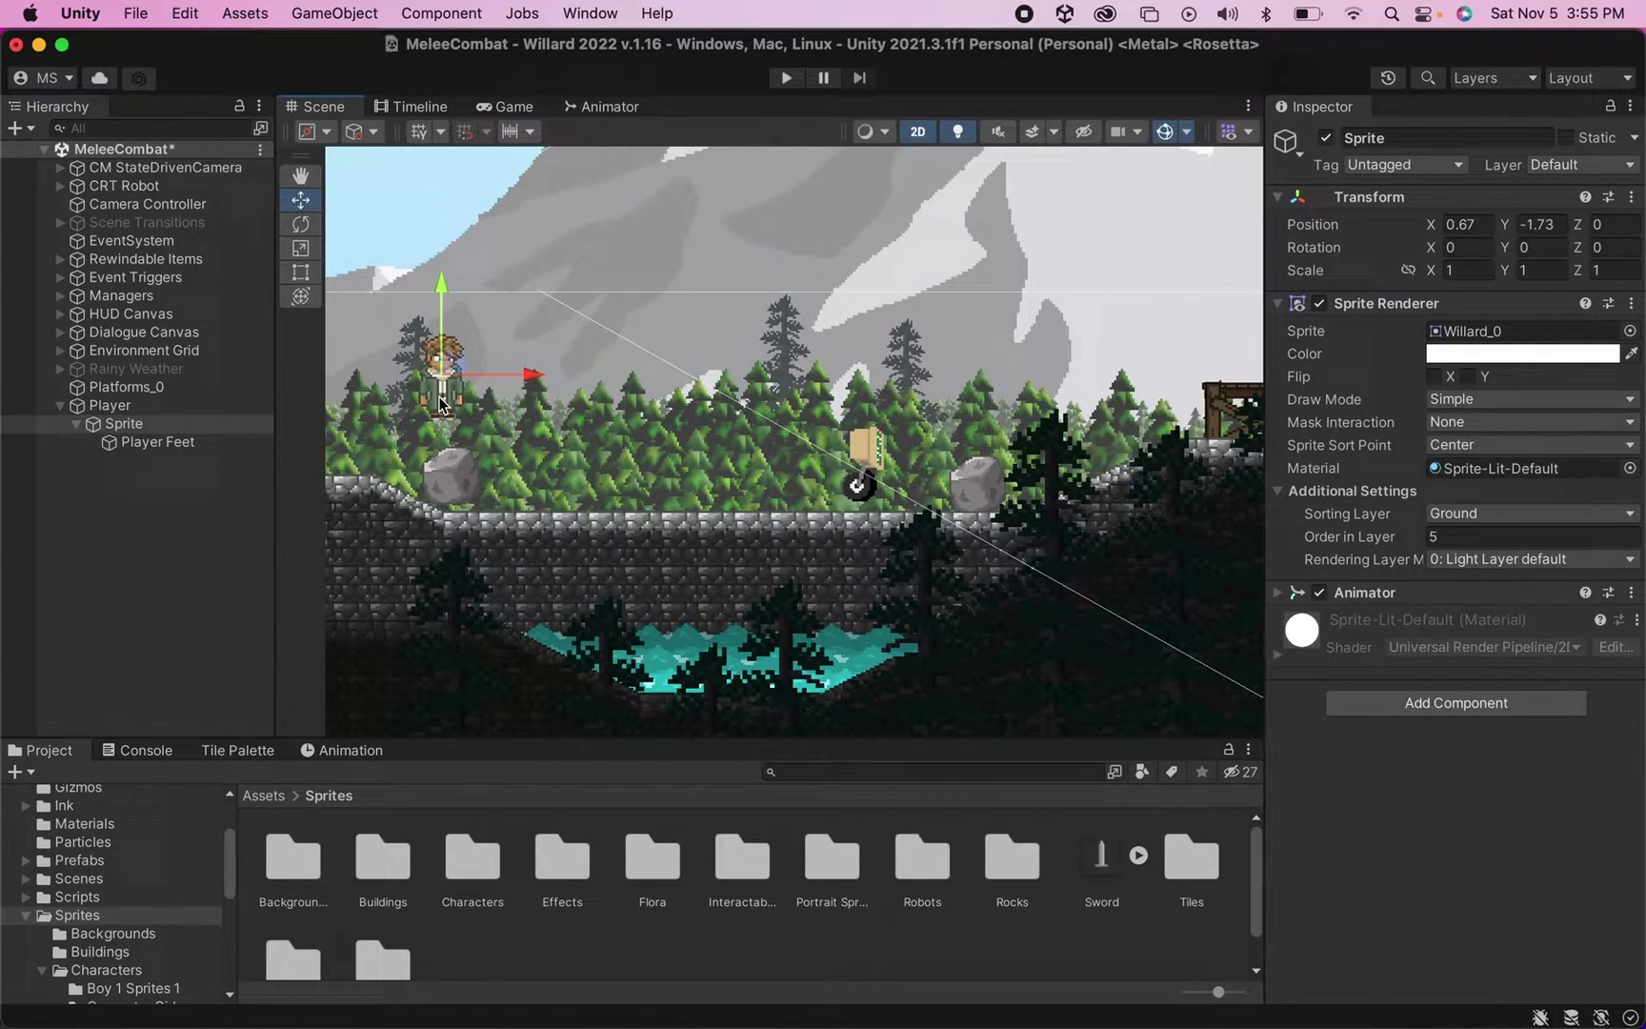
pyautogui.click(110, 404)
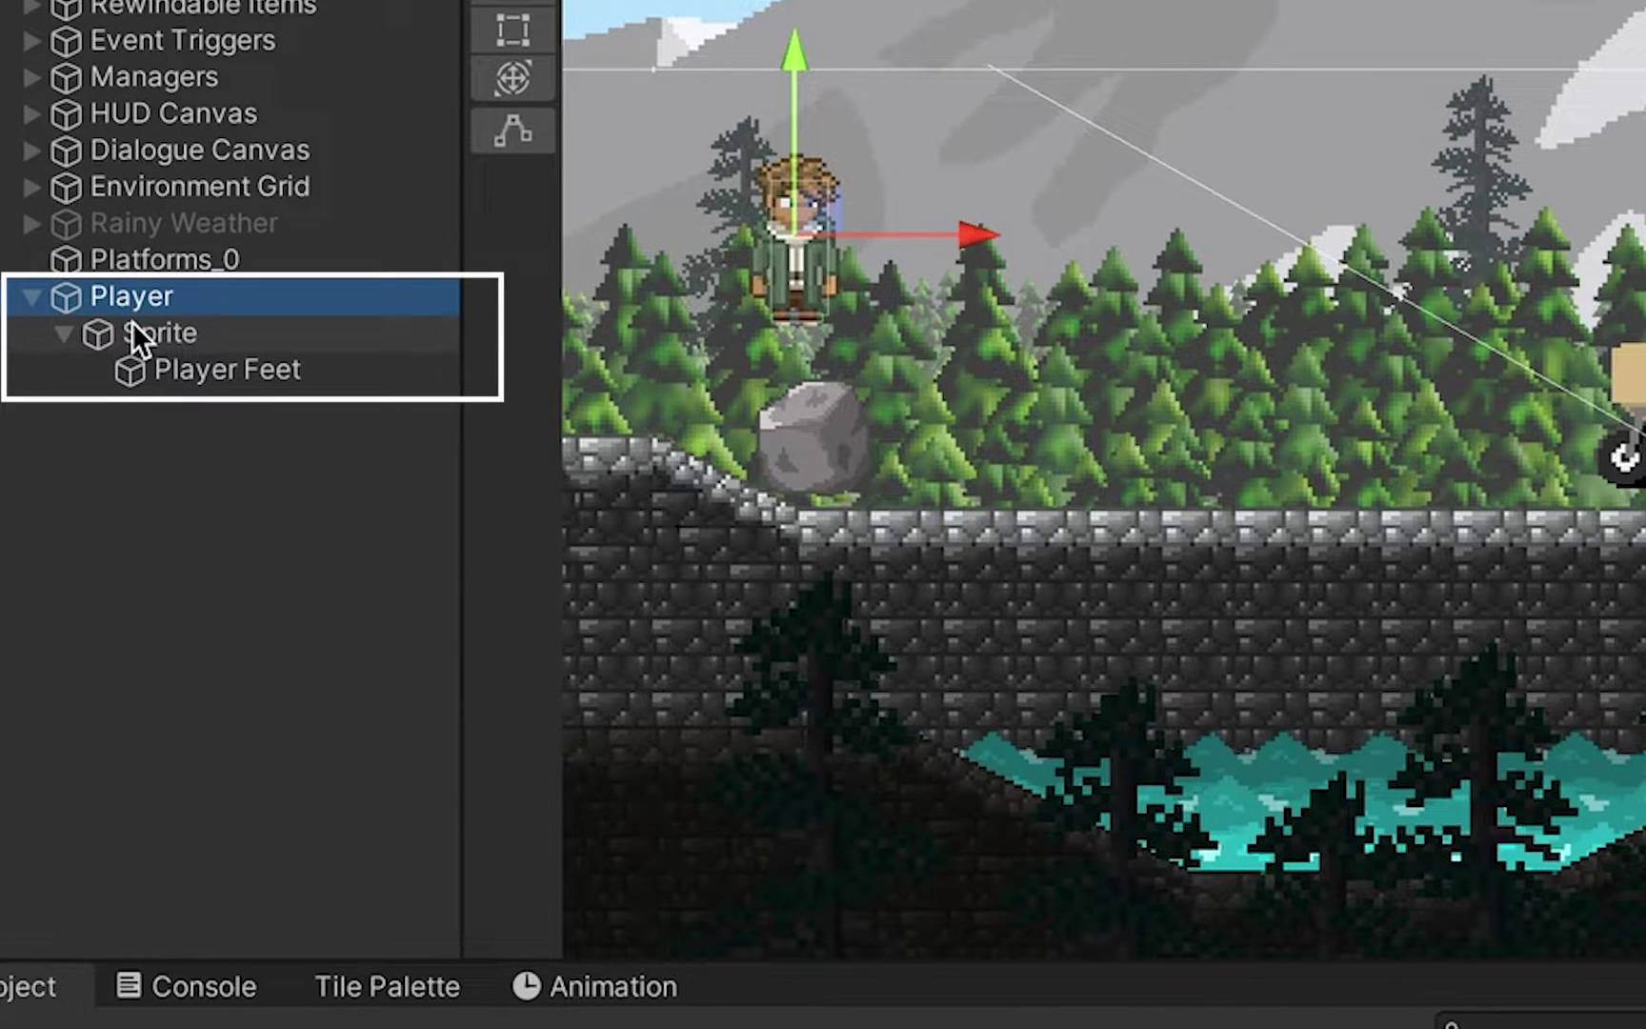
pyautogui.click(128, 343)
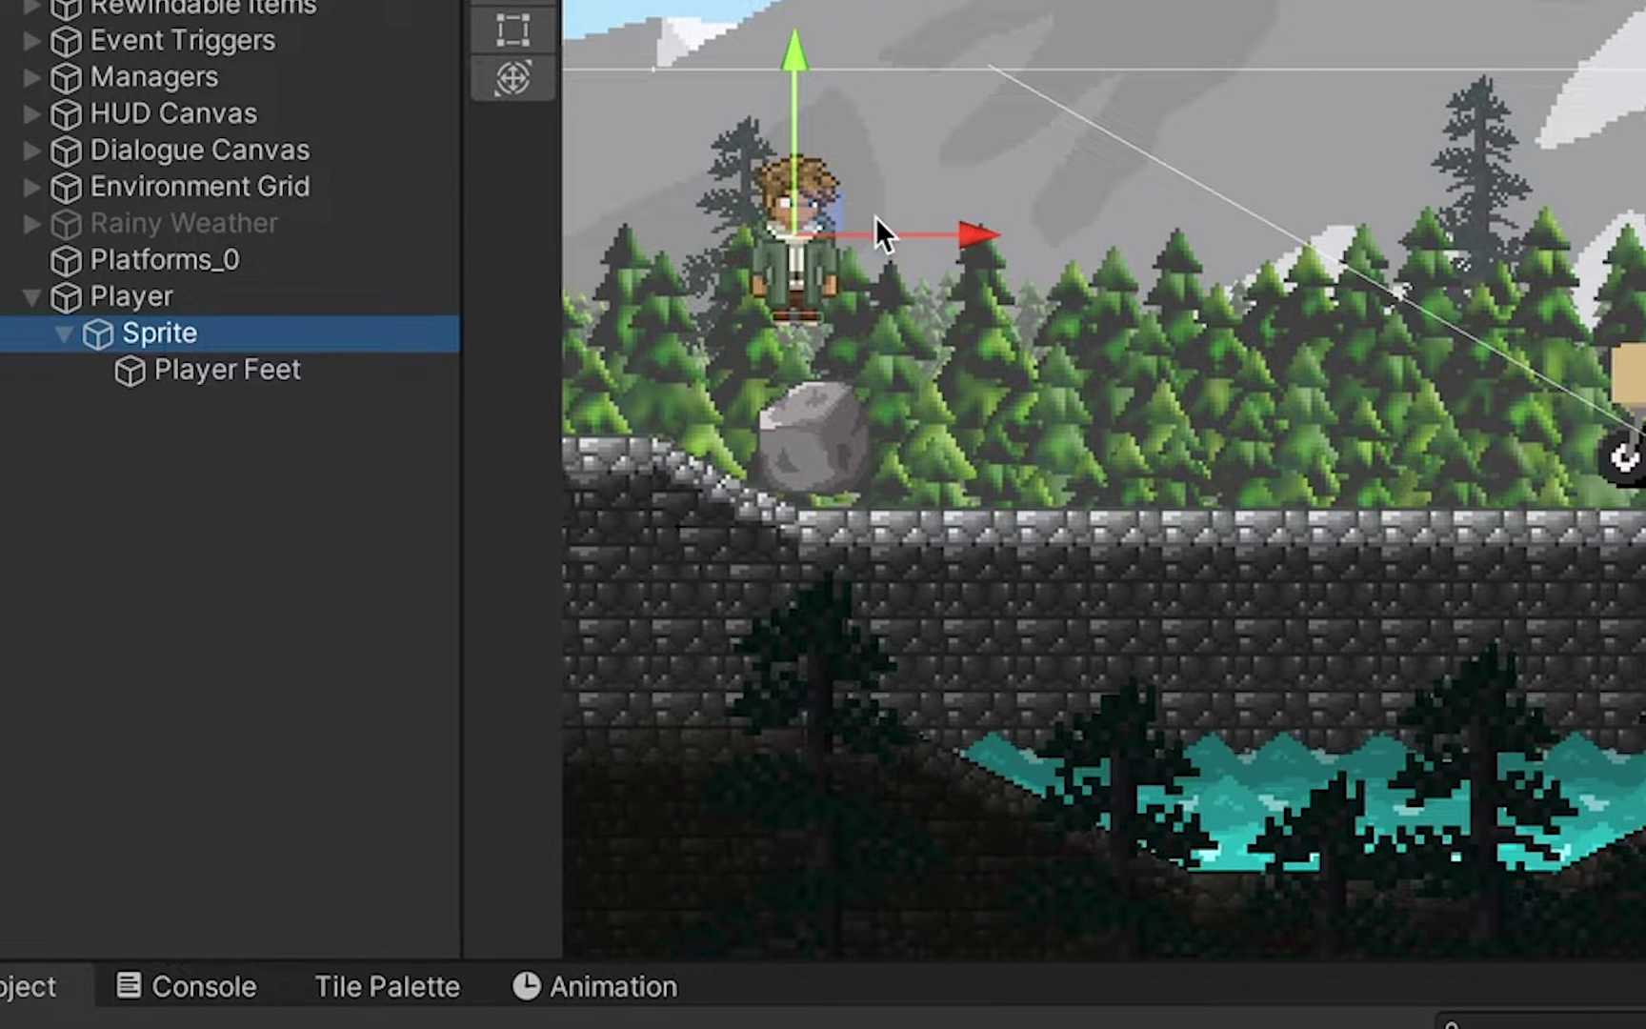
pyautogui.click(236, 282)
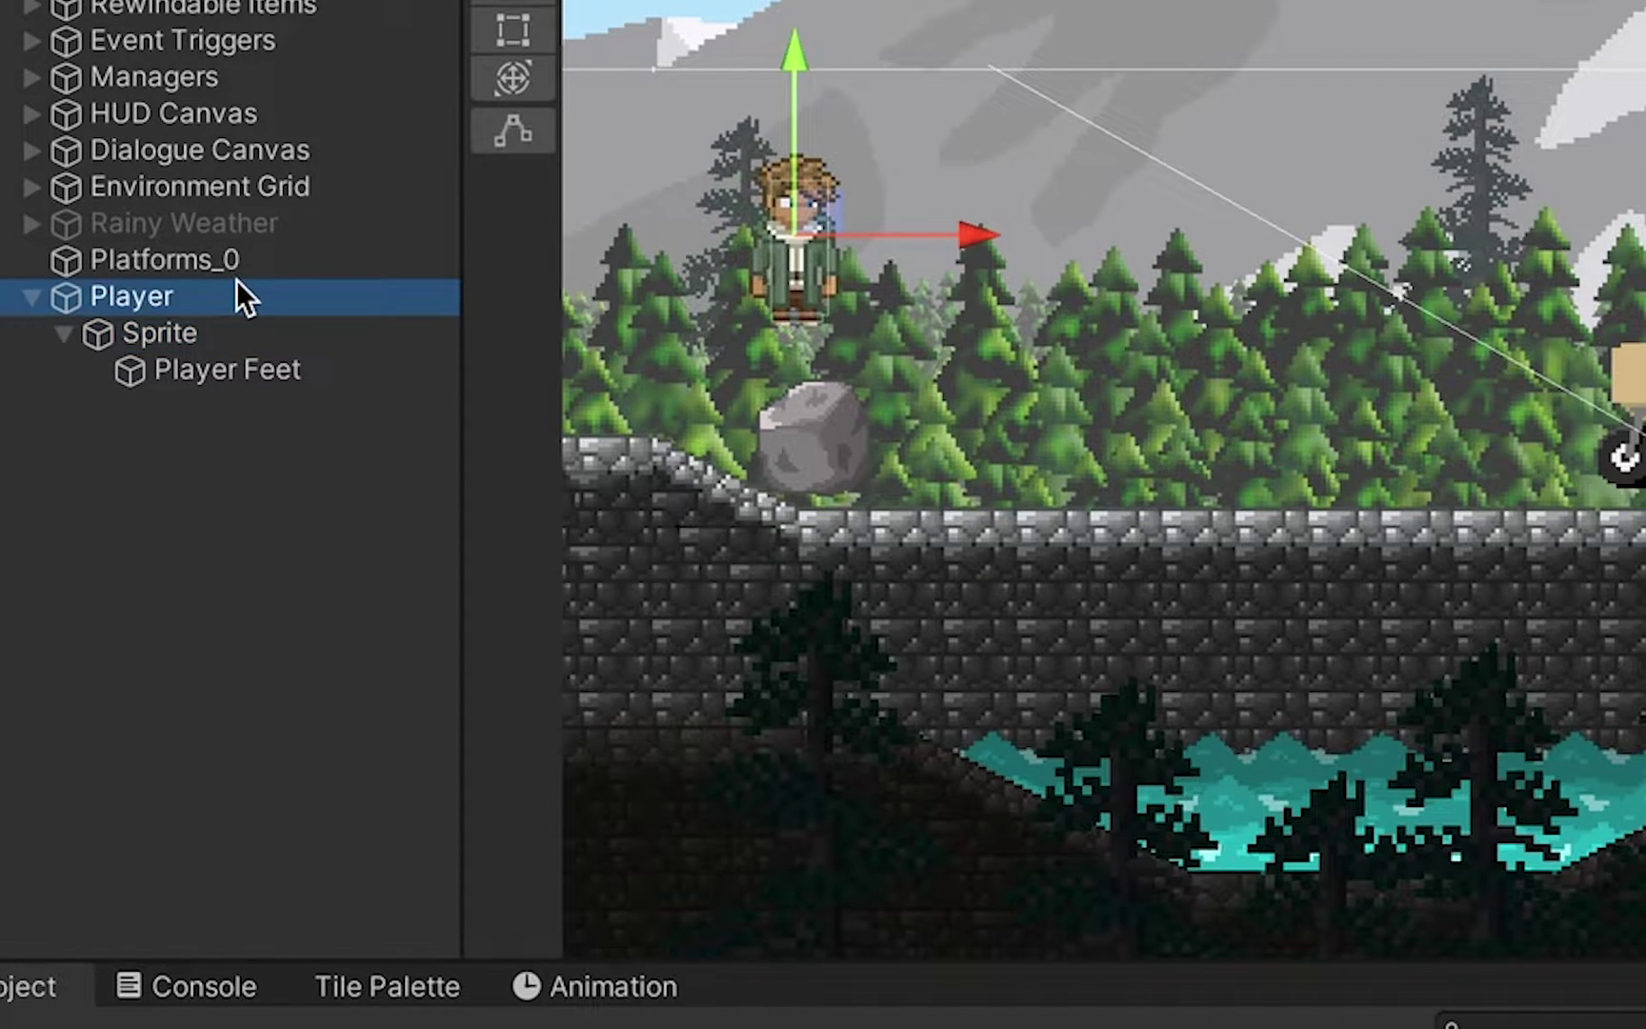
pyautogui.click(208, 339)
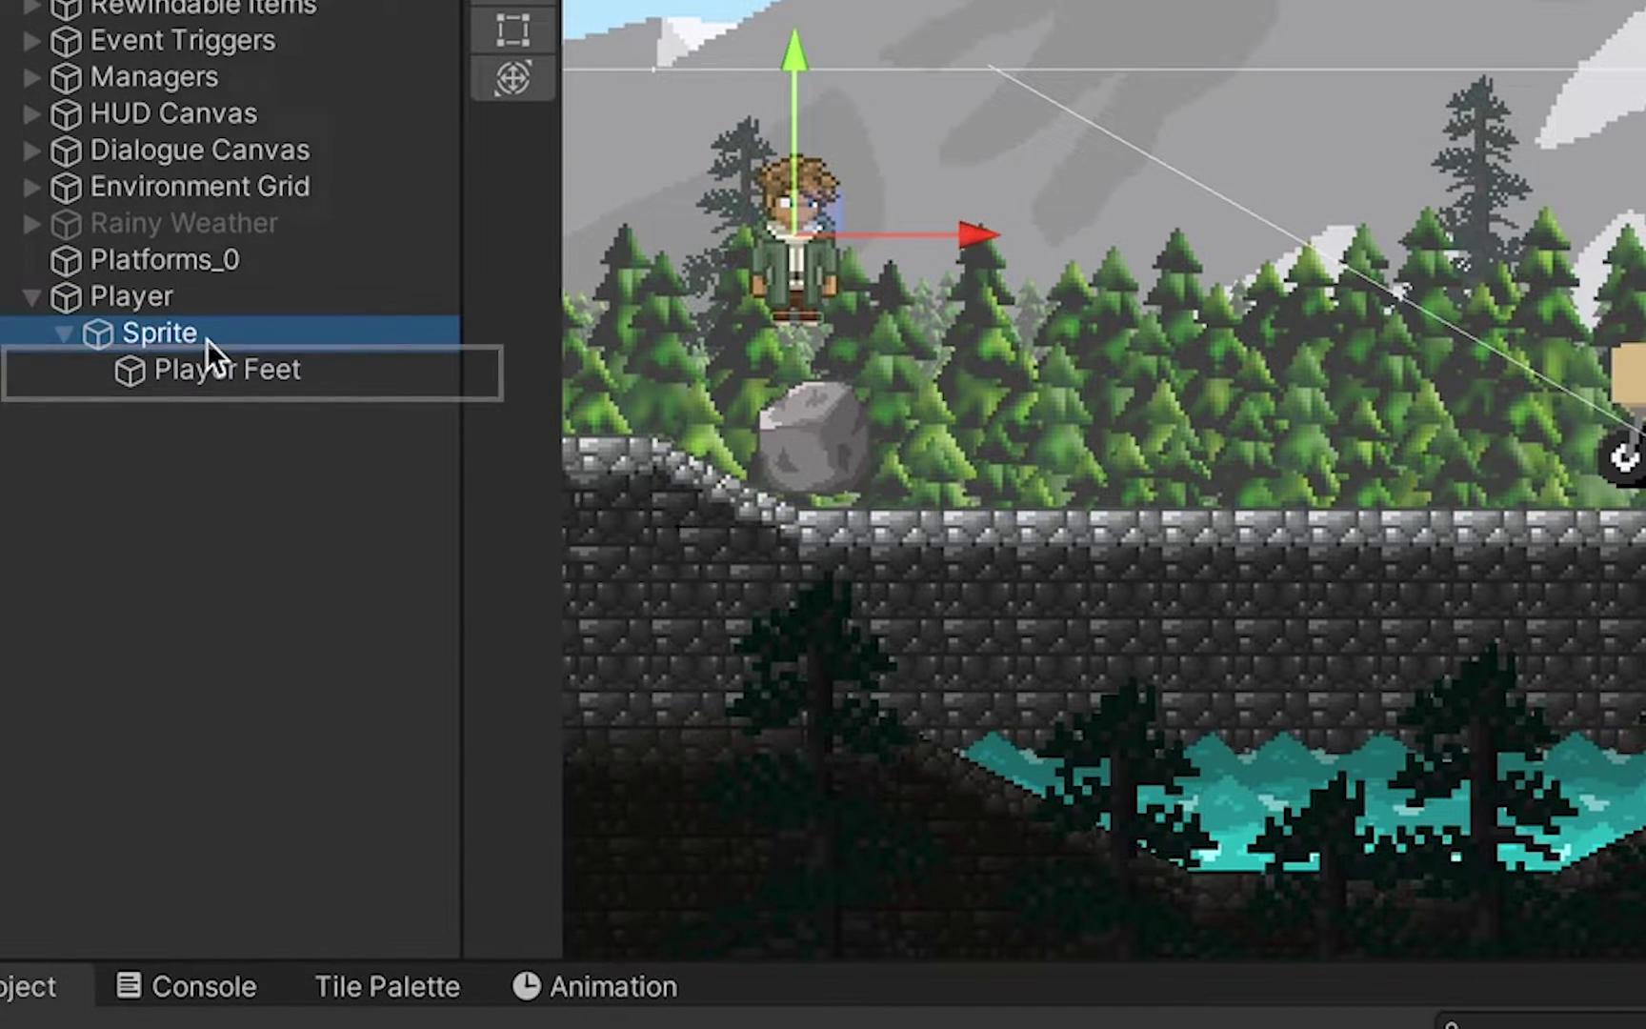
pyautogui.click(248, 383)
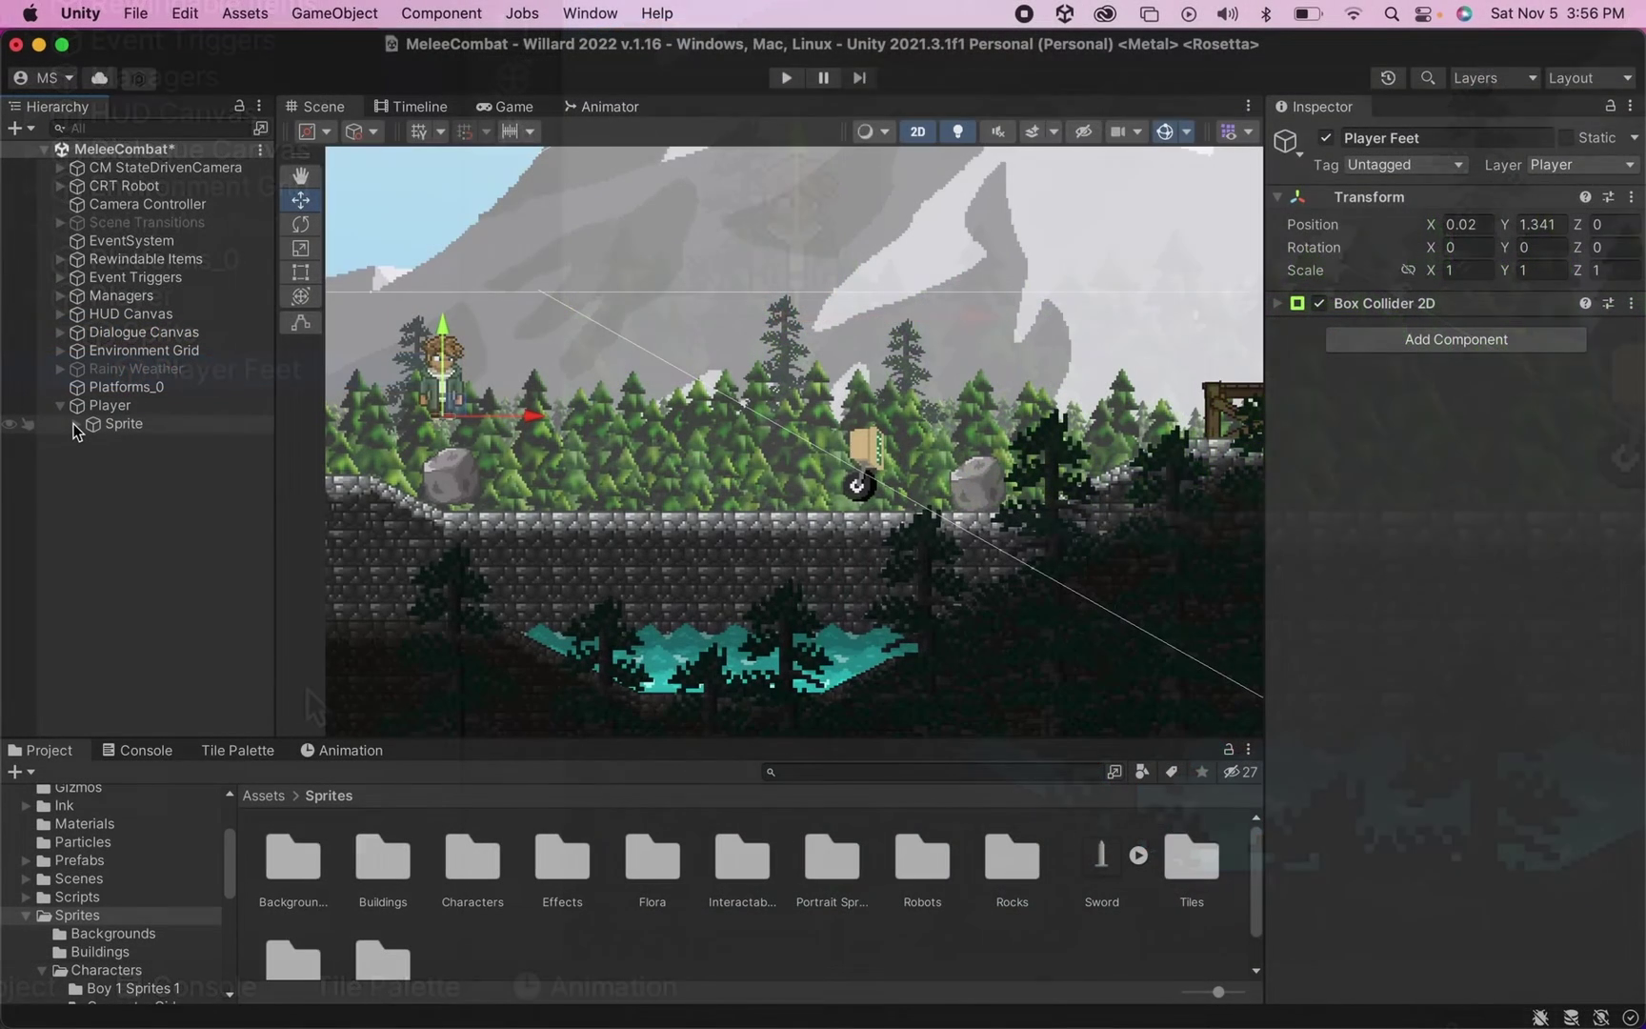
# Add an empty Sword Hand child under Sprite and drag the Sword sprite into the scene
pyautogui.click(59, 335)
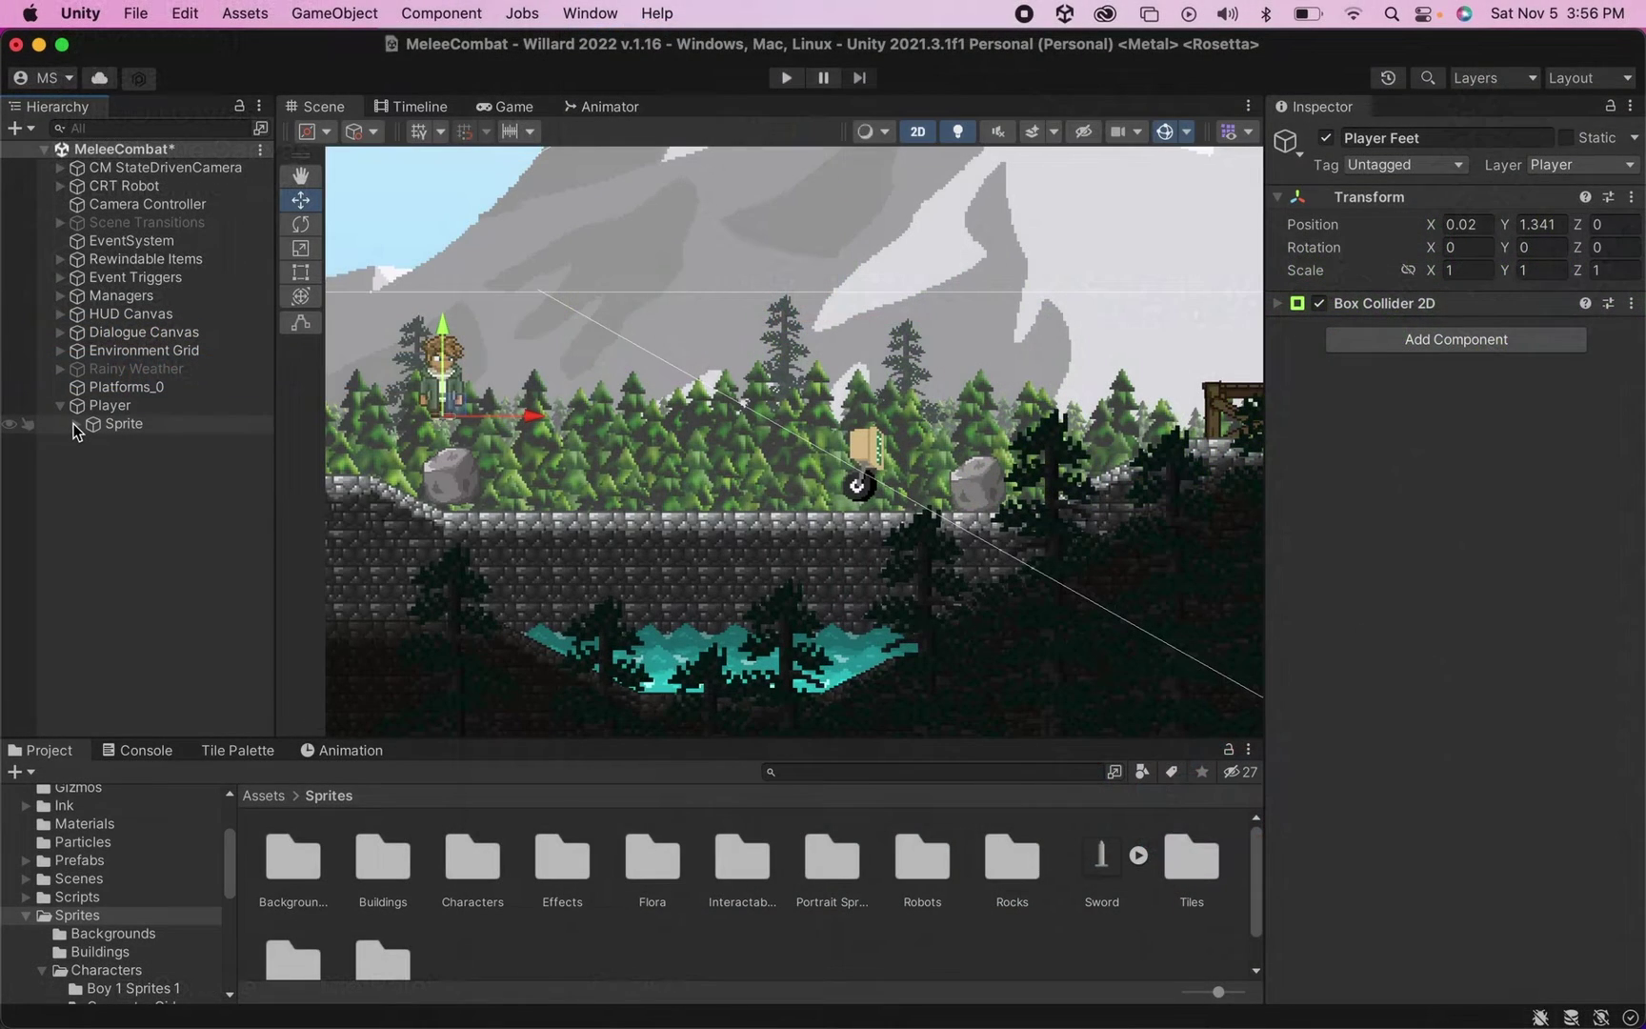
pyautogui.click(127, 425)
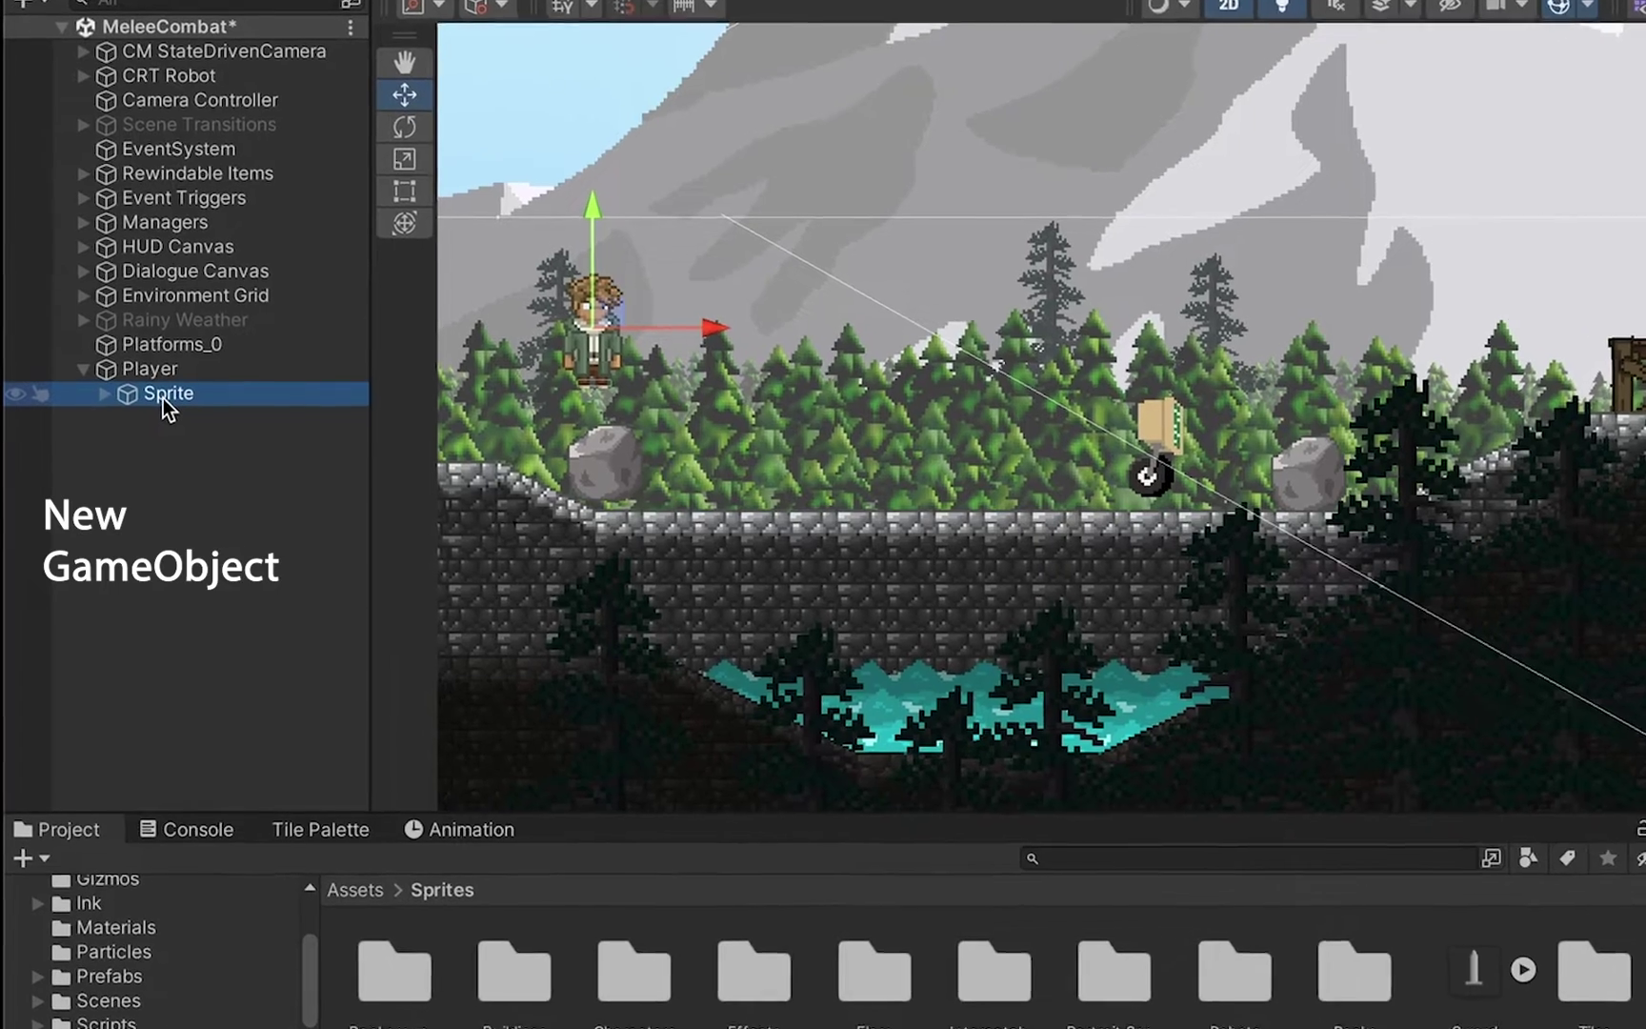
pyautogui.rightClick(167, 408)
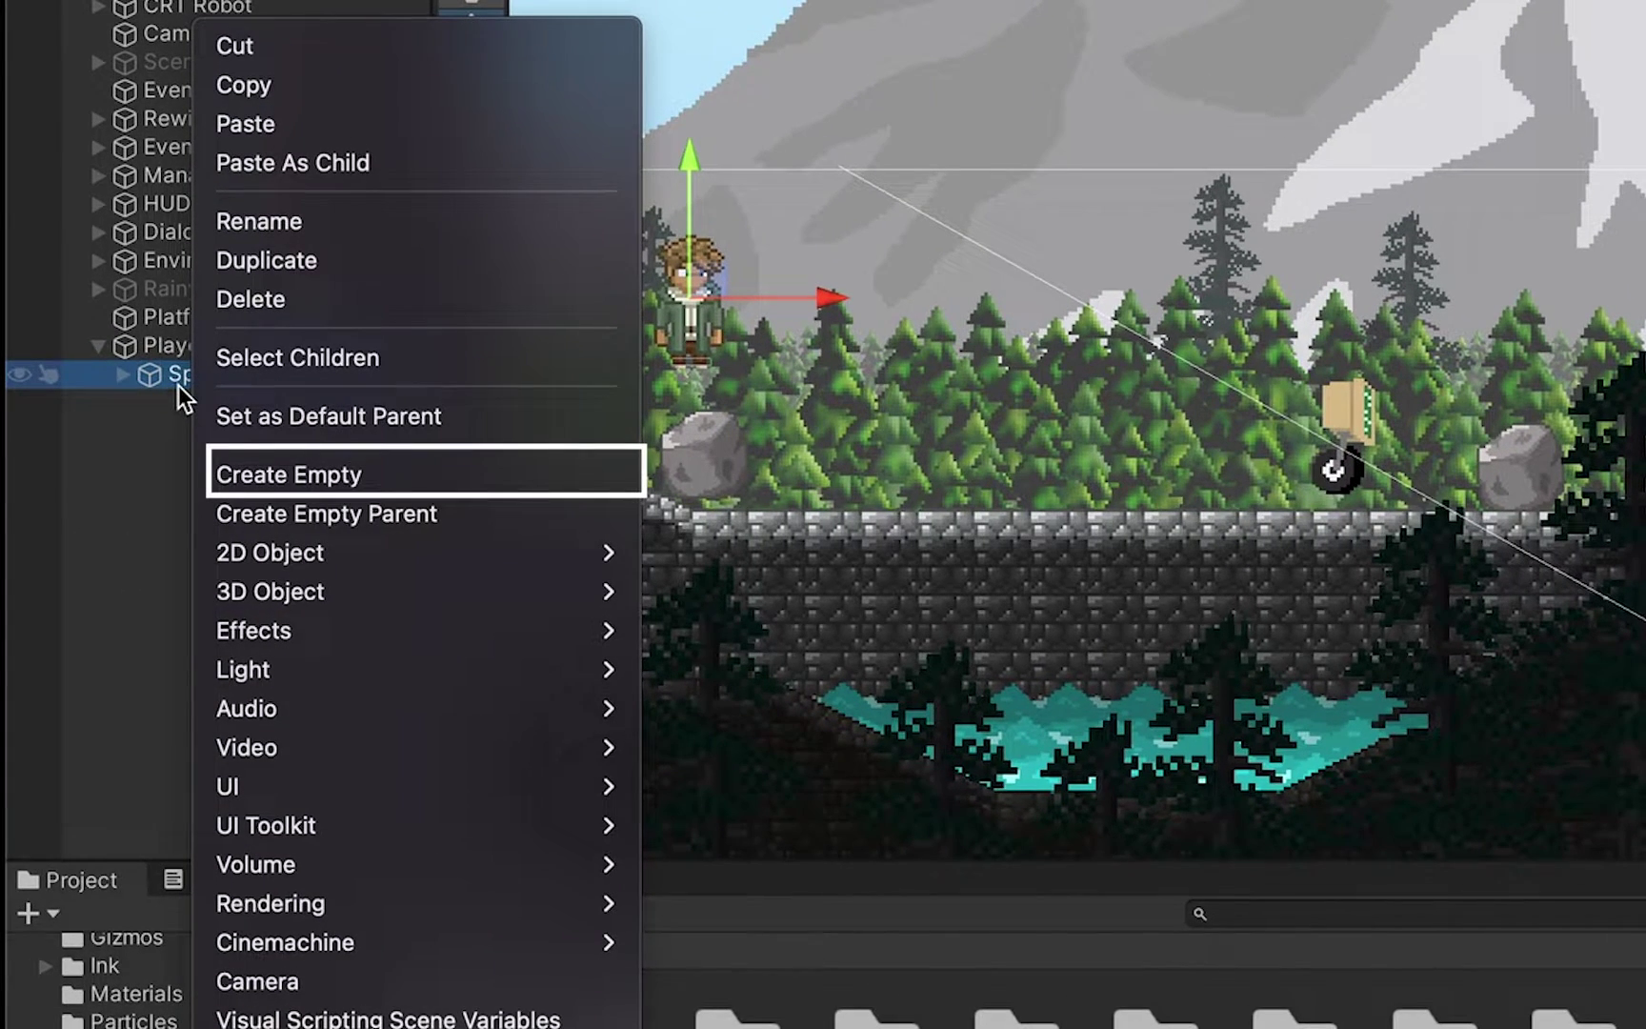
pyautogui.click(285, 476)
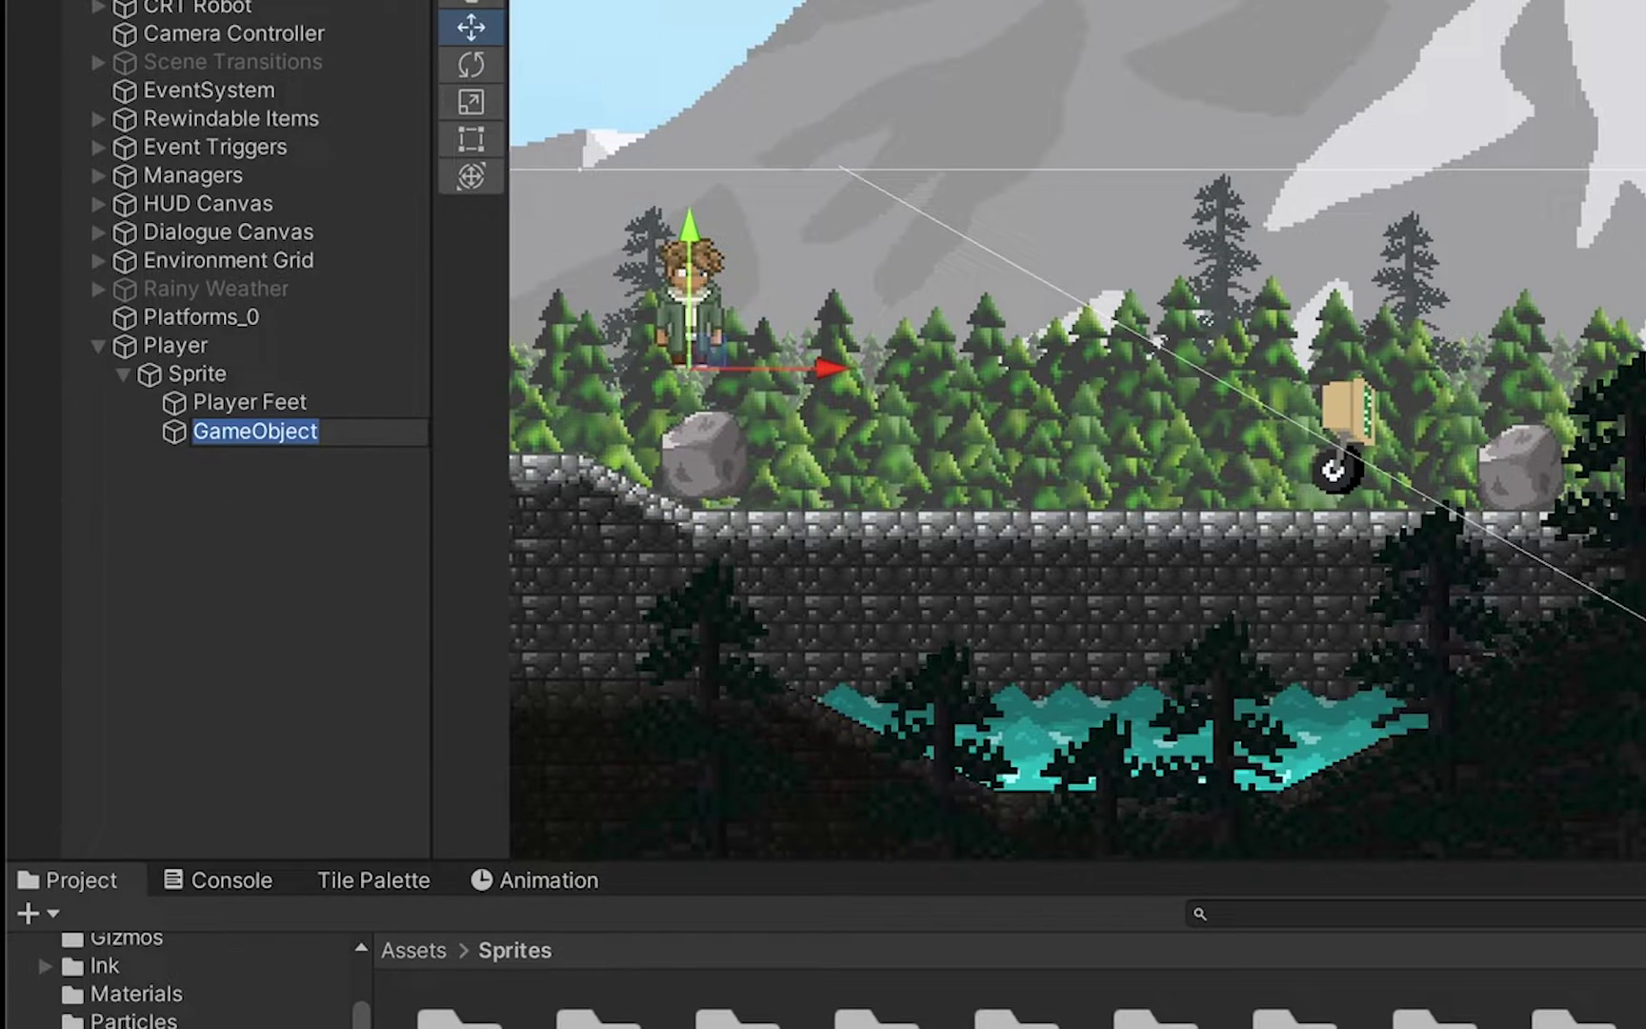
pyautogui.press('Escape')
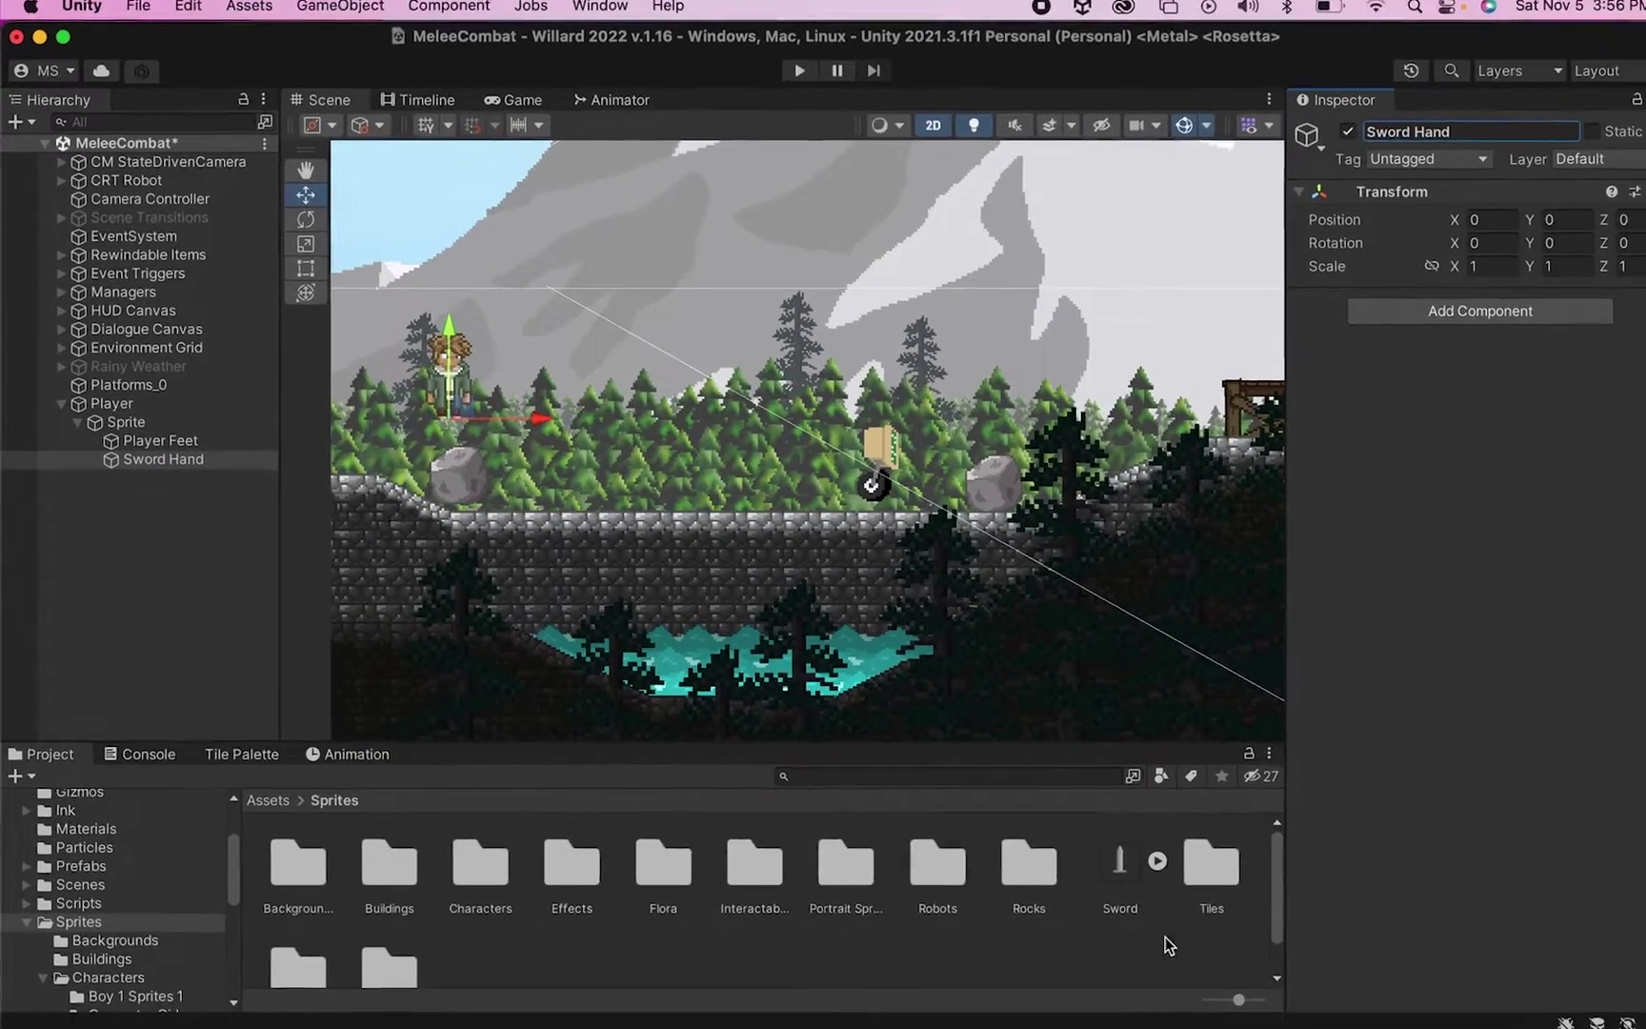
pyautogui.moveTo(1337, 918); pyautogui.dragTo(852, 369)
pyautogui.moveTo(720, 385); pyautogui.dragTo(539, 426)
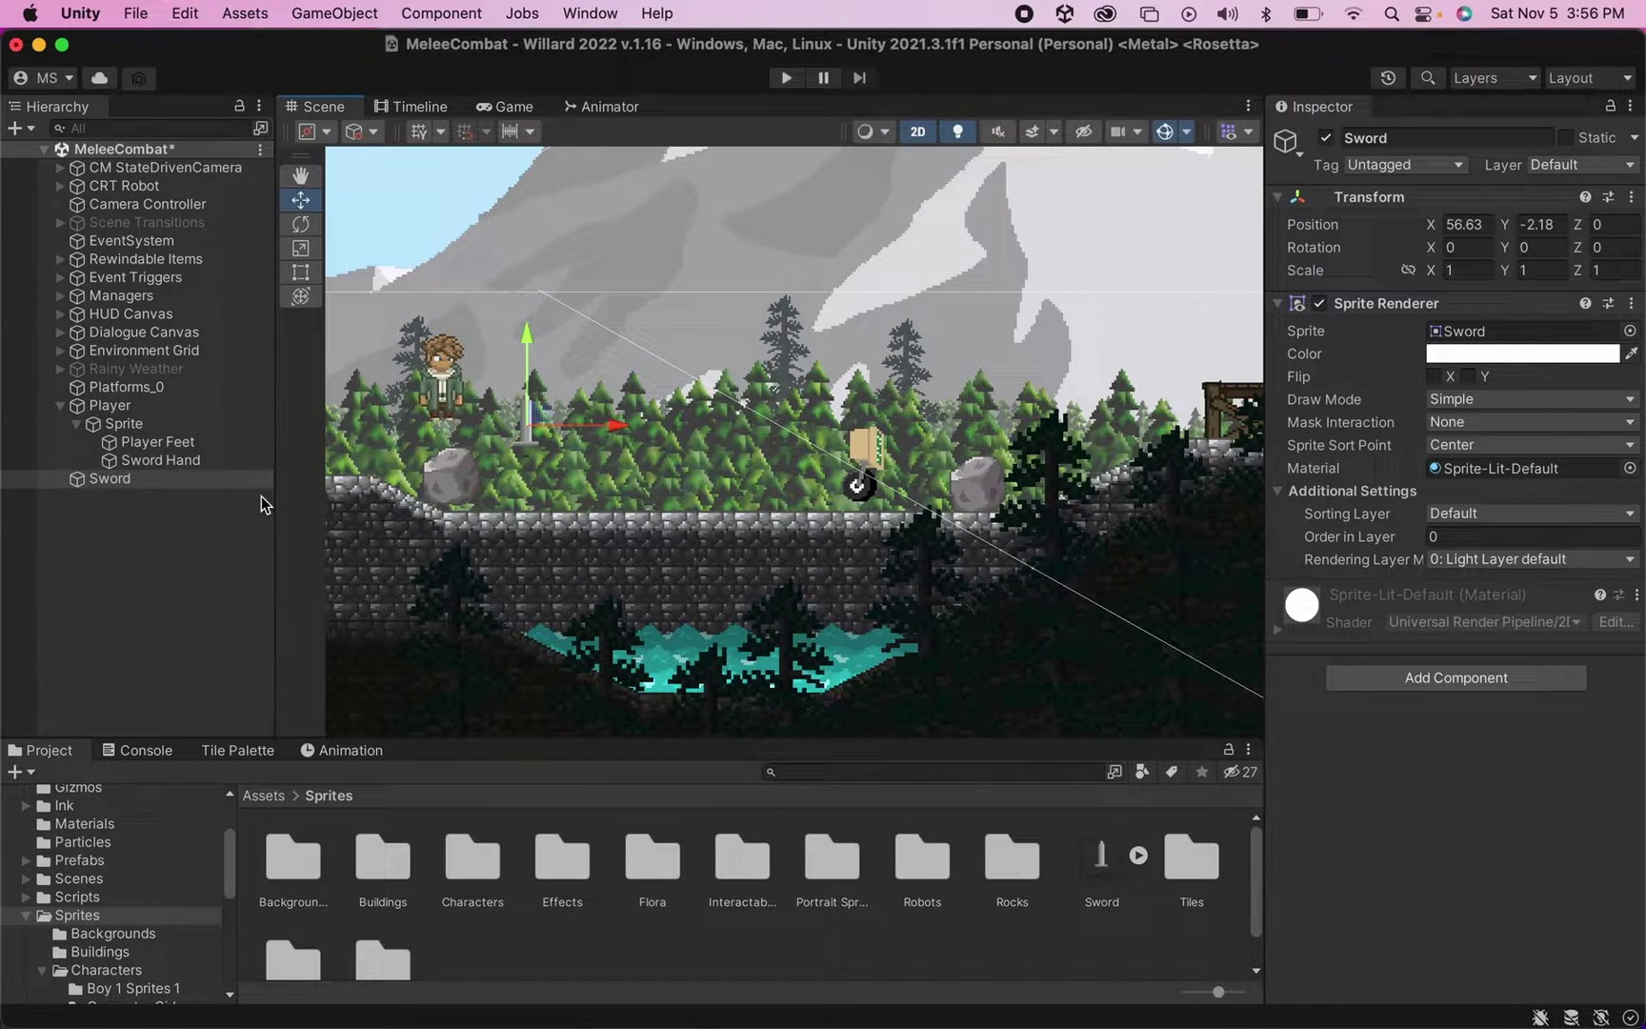
# Move the Sword to the player's side and parent it under Sword Hand
pyautogui.scroll(5, 393, 438)
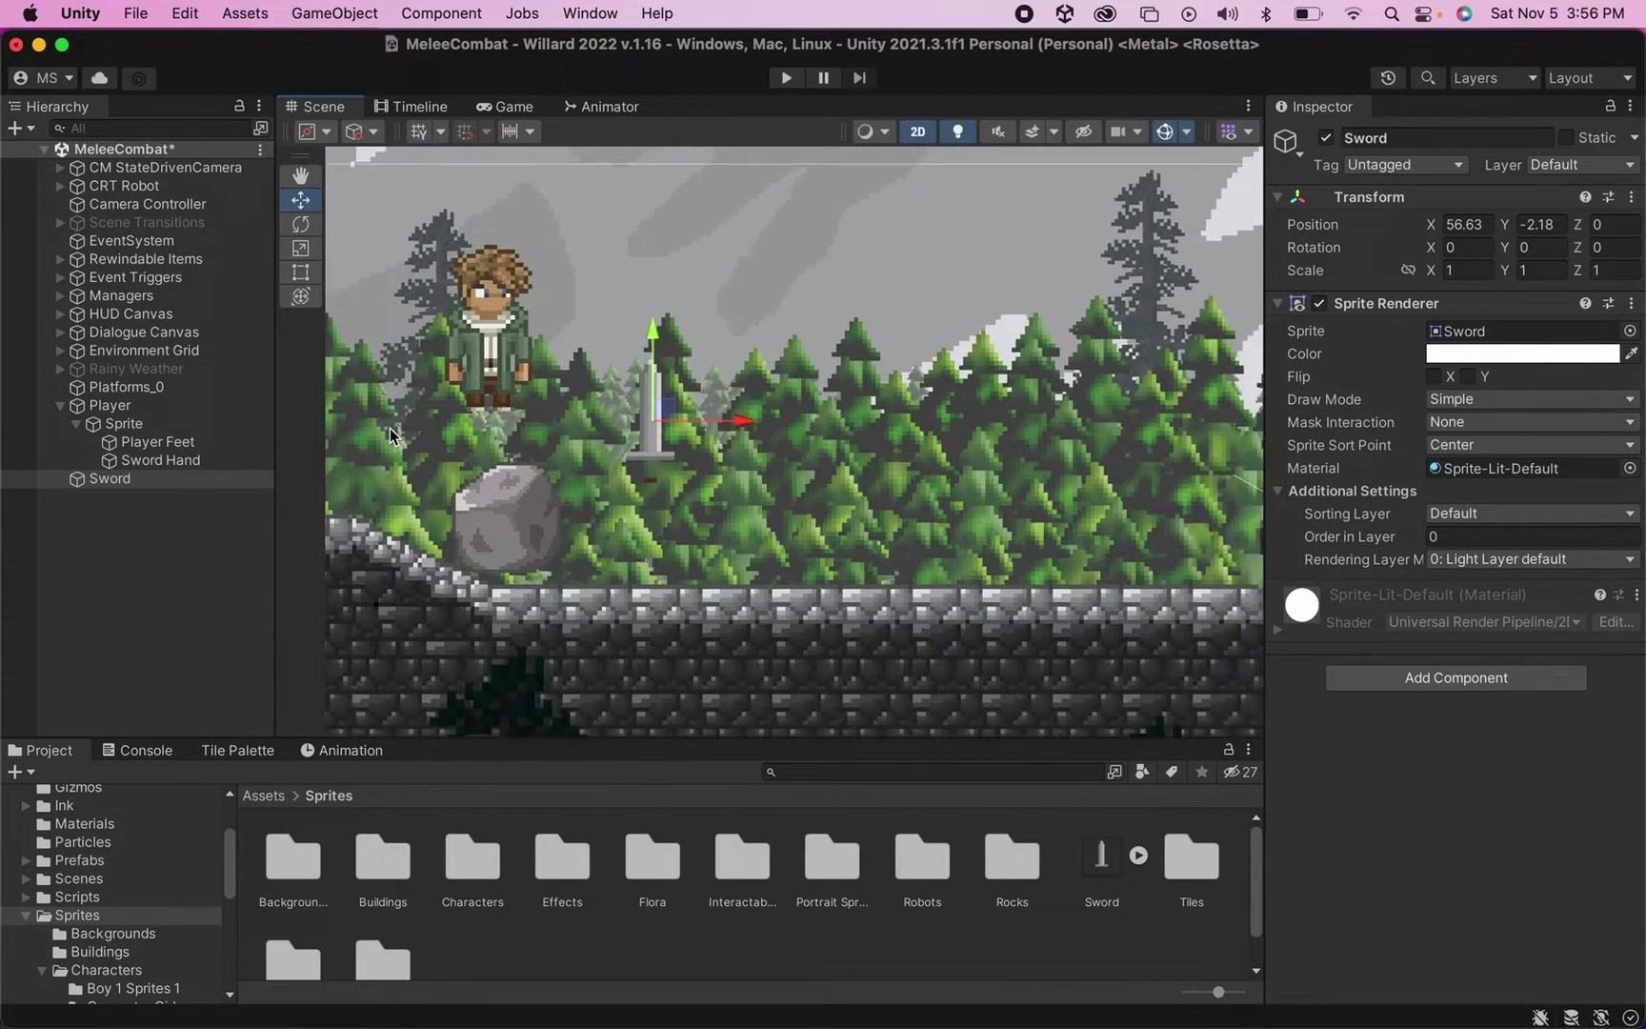
pyautogui.moveTo(715, 405); pyautogui.dragTo(480, 304)
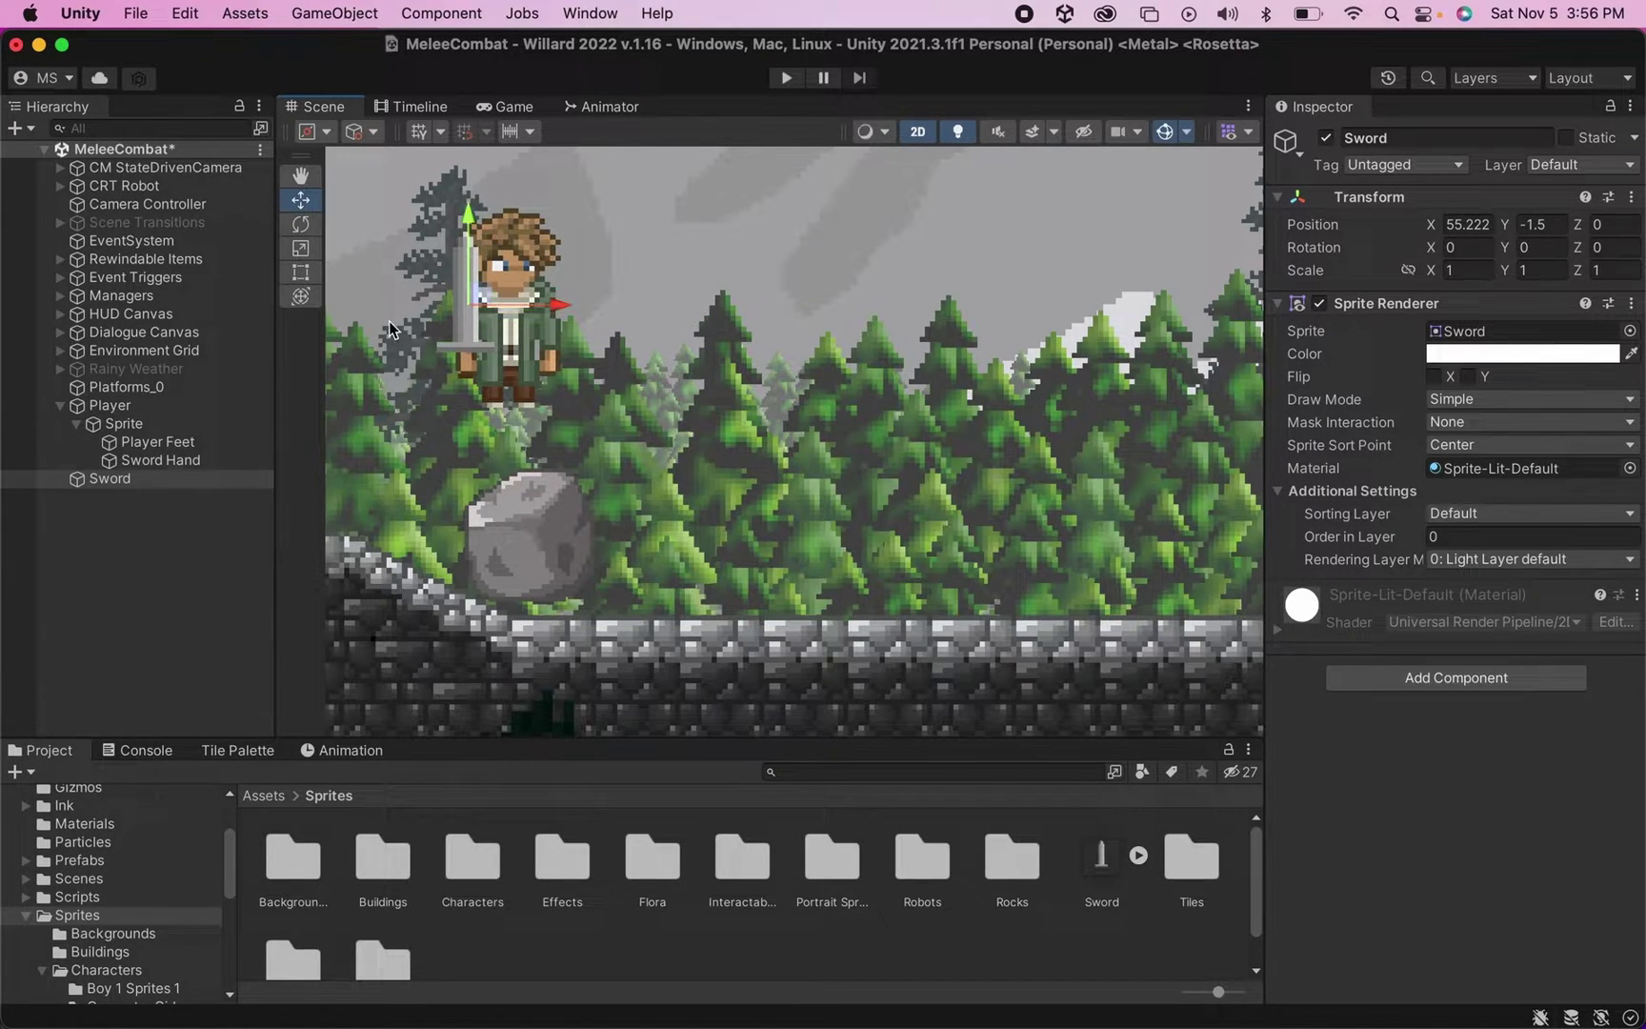
pyautogui.moveTo(116, 491); pyautogui.dragTo(160, 460)
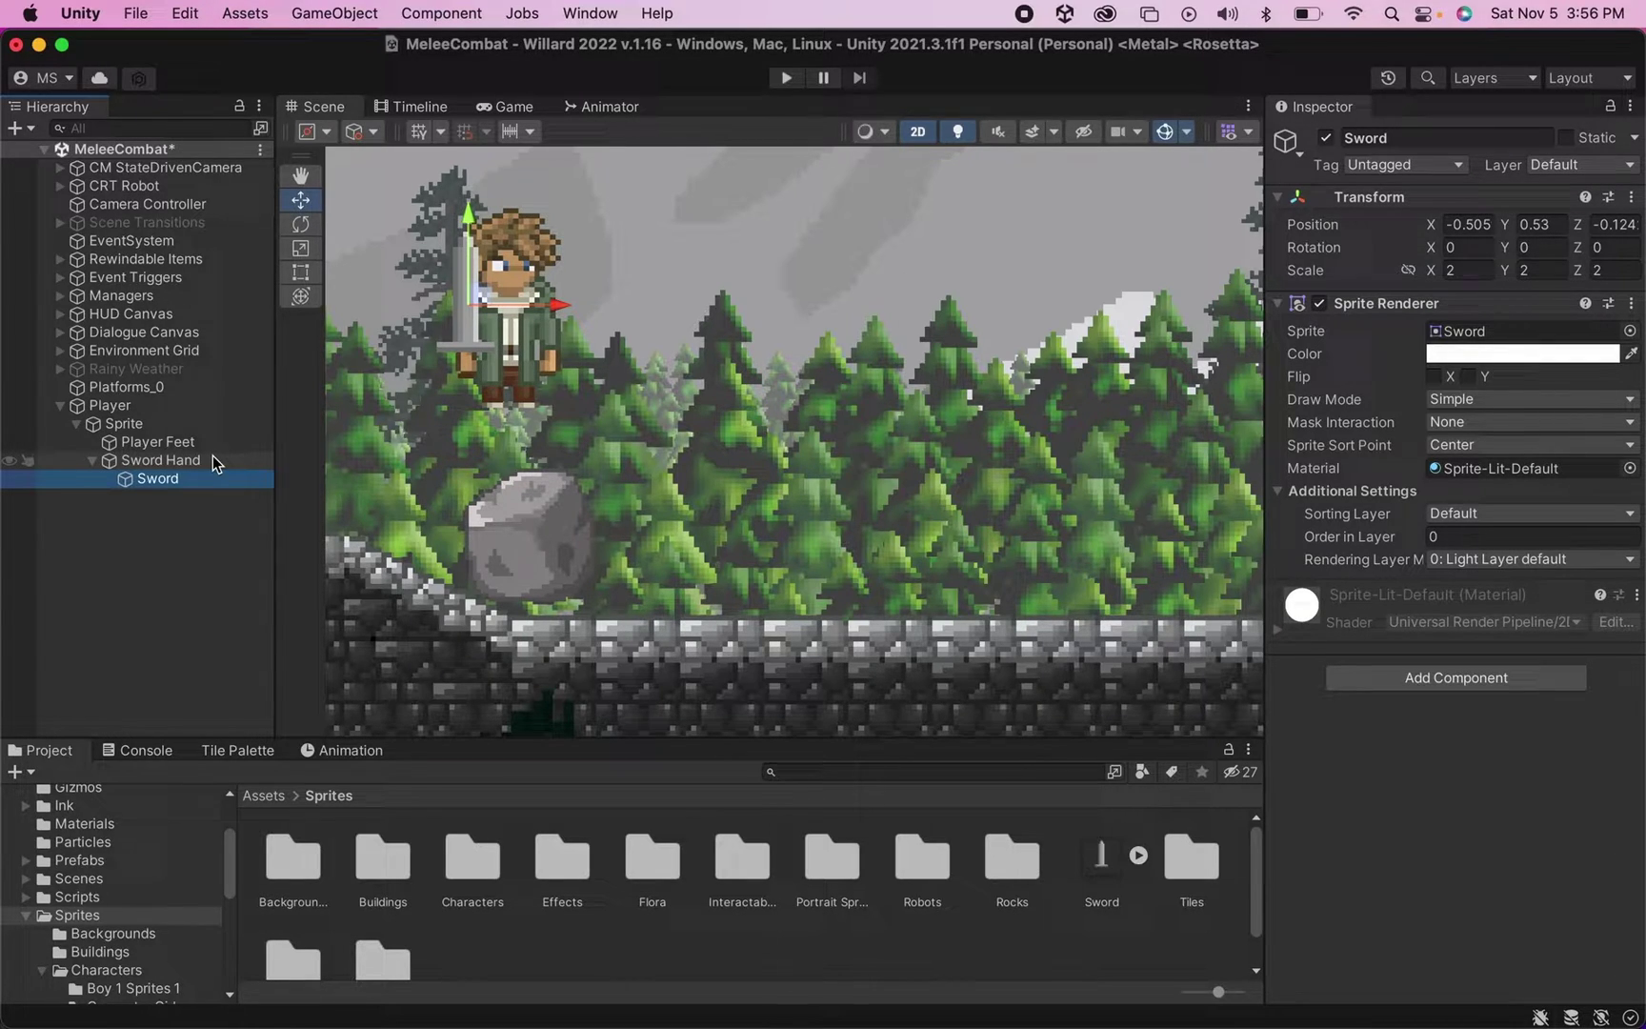
pyautogui.click(140, 459)
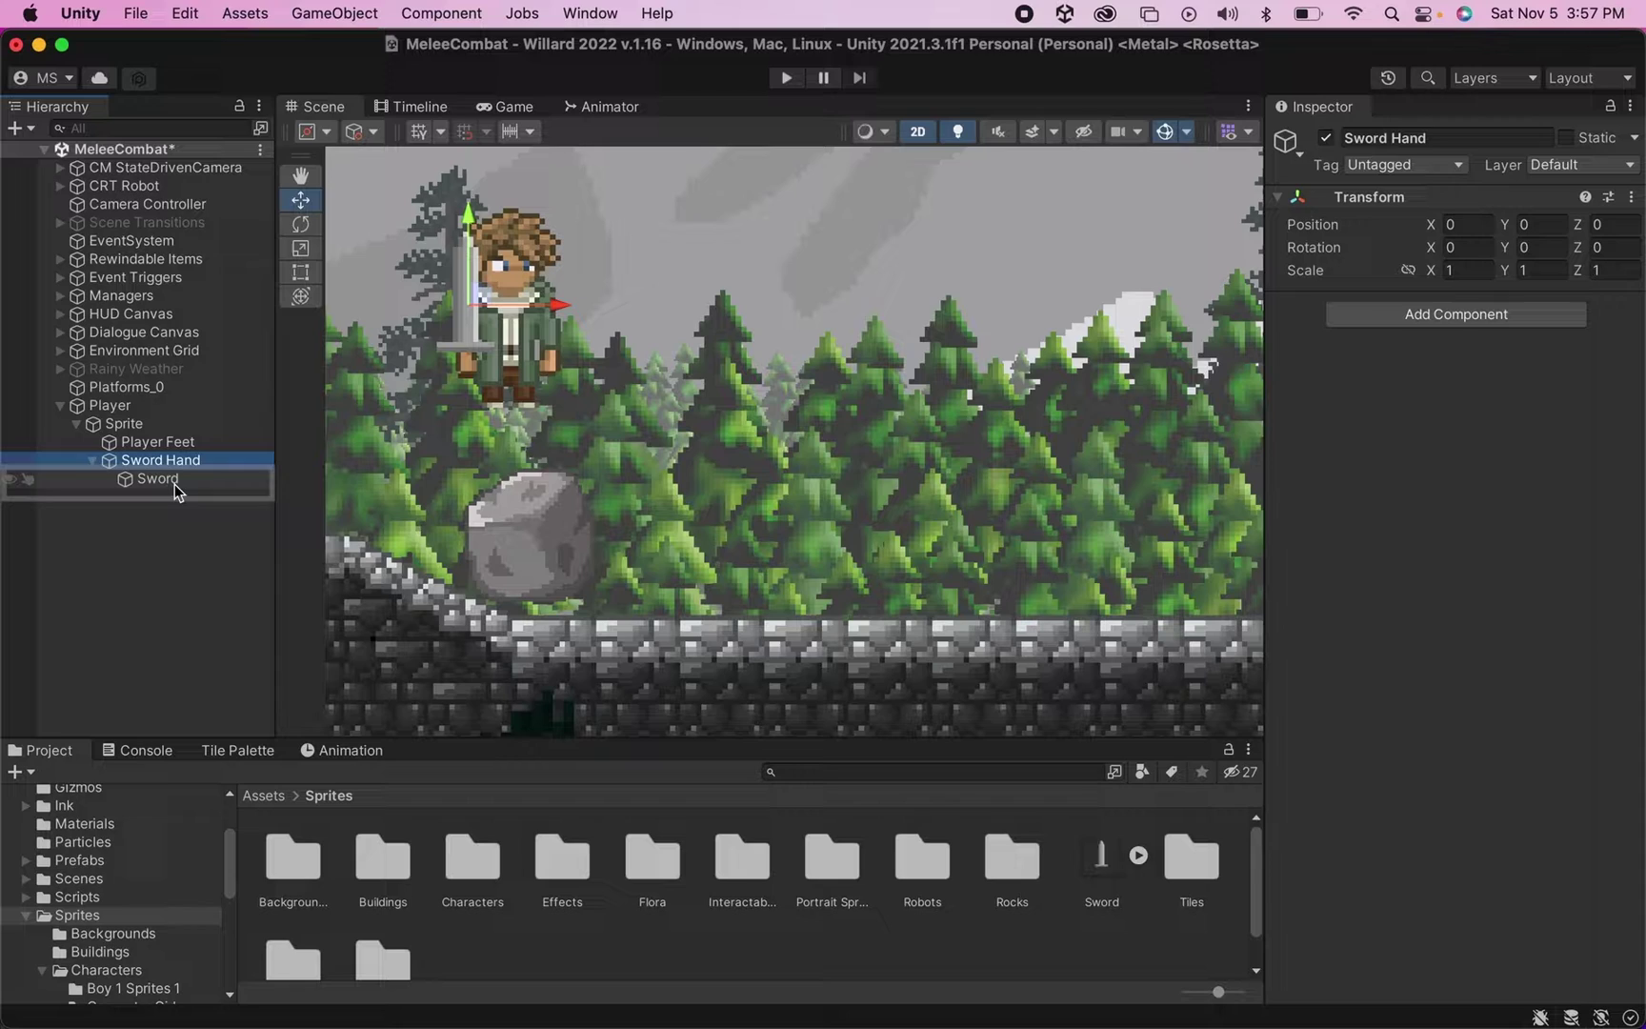
pyautogui.moveTo(175, 484)
pyautogui.mouseDown()
pyautogui.moveTo(142, 484)
pyautogui.moveTo(184, 462)
pyautogui.mouseUp()
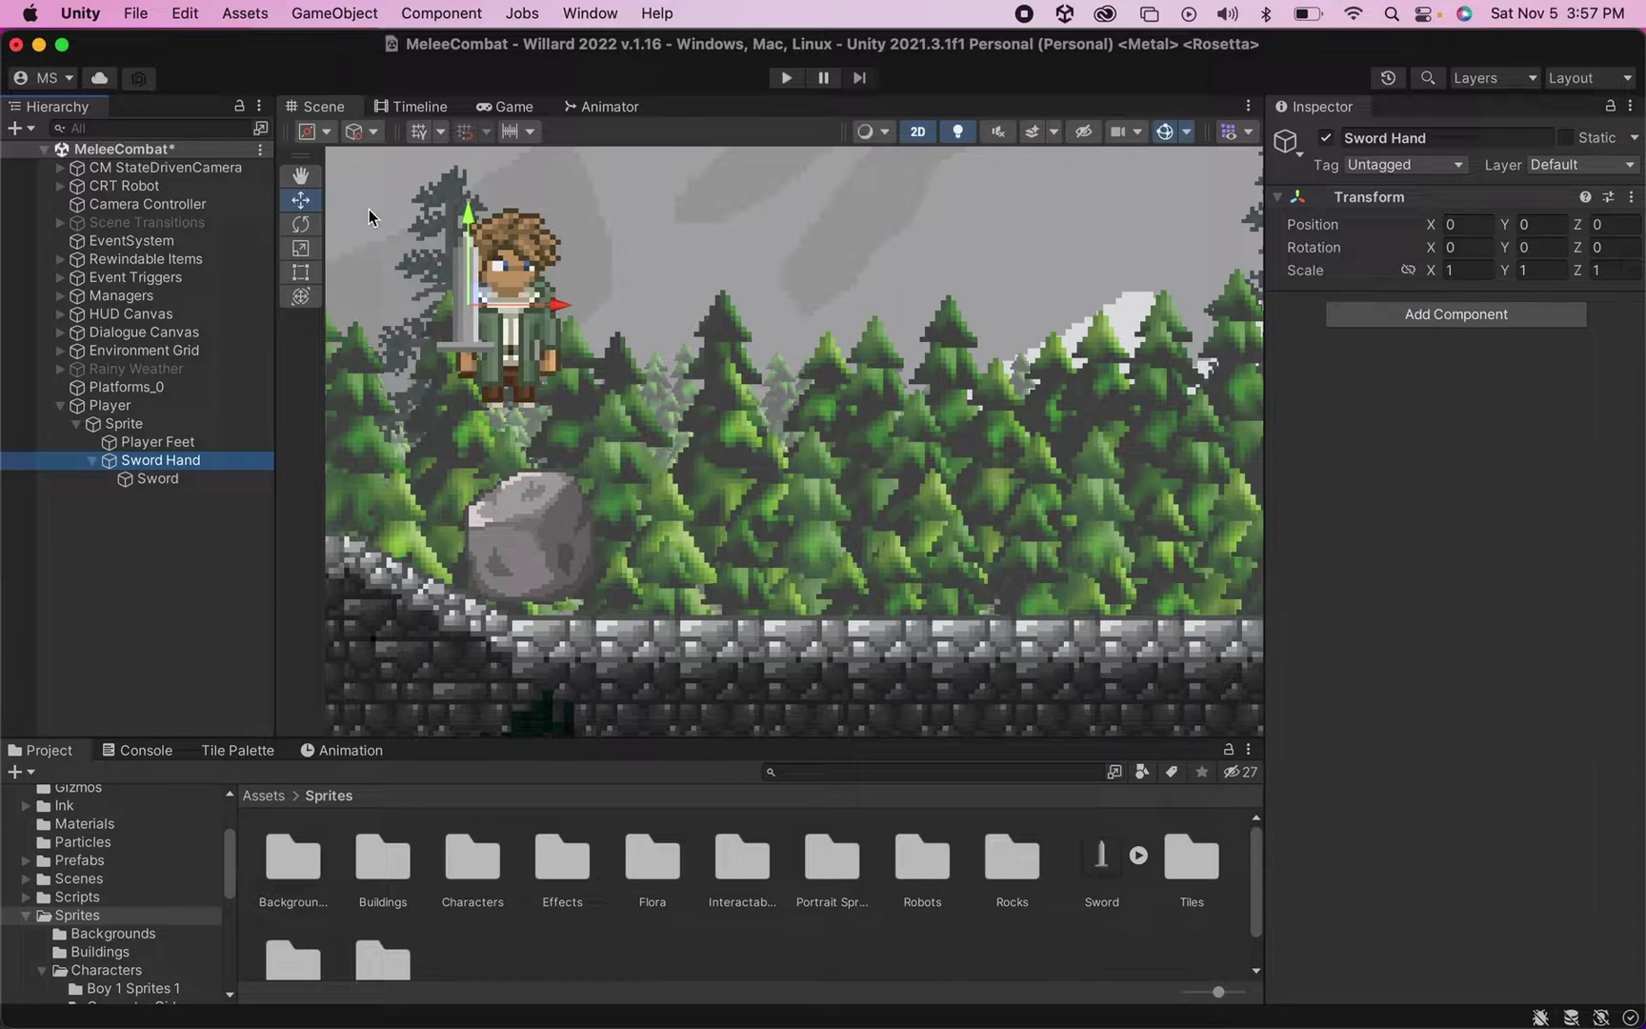
# Open the Animator window with the player's Sprite selected
pyautogui.click(160, 426)
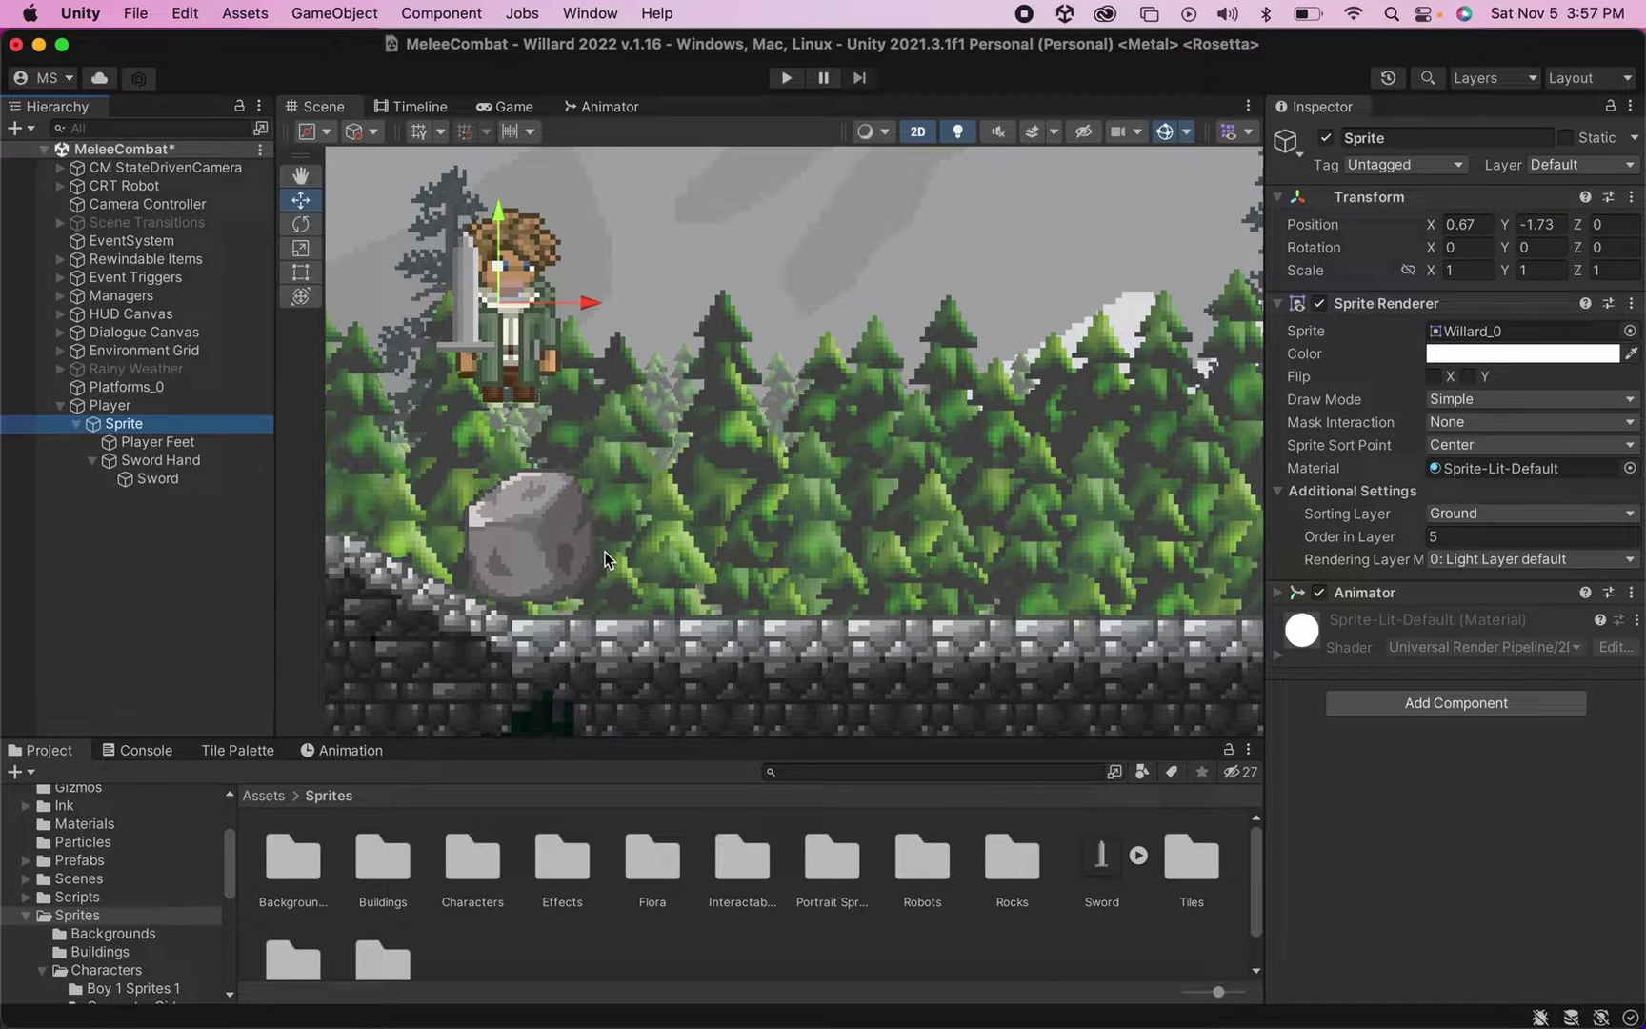
pyautogui.click(341, 749)
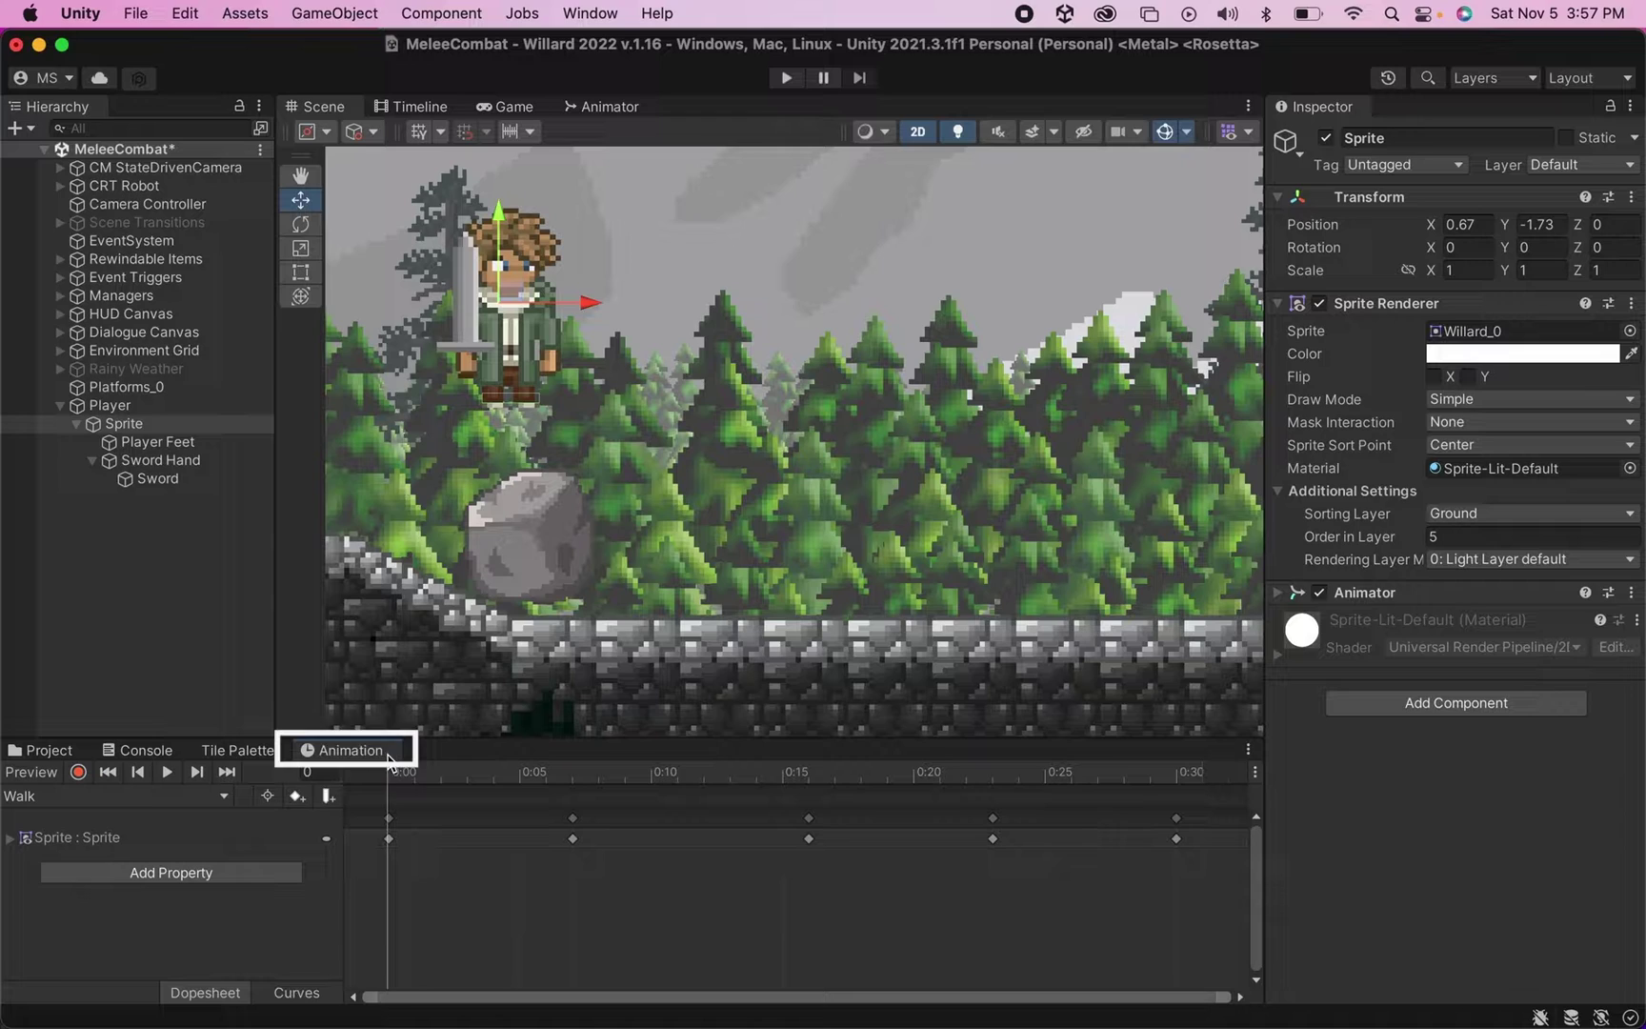
pyautogui.click(606, 19)
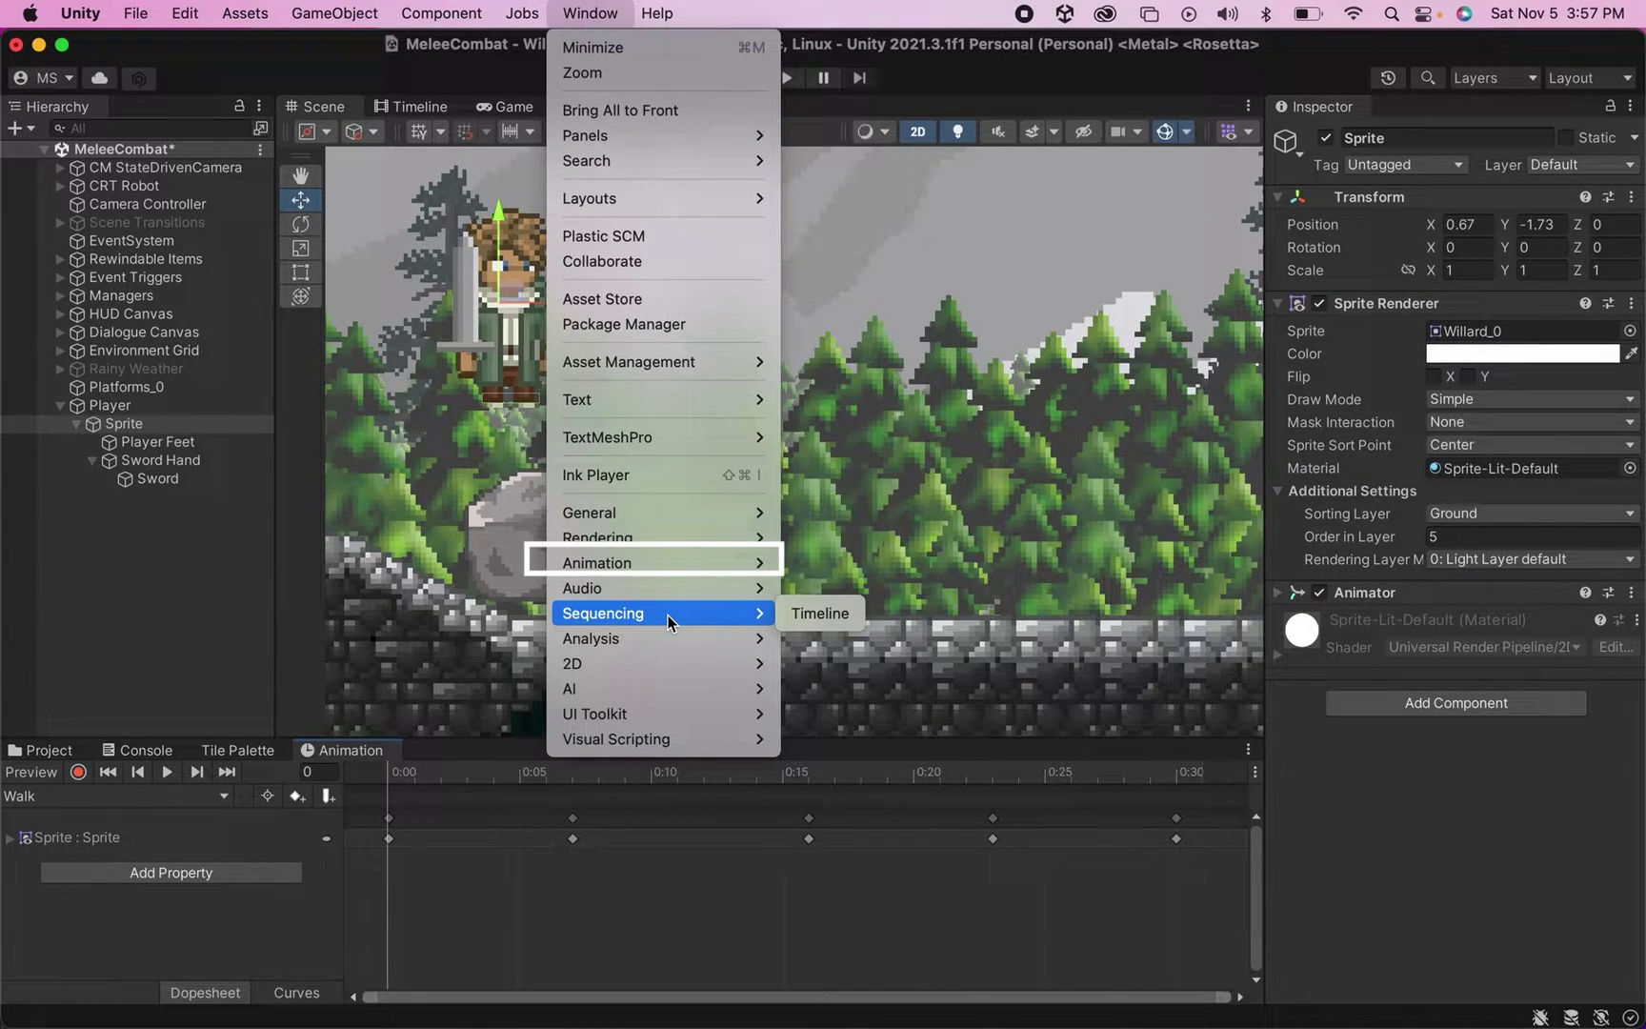
pyautogui.moveTo(666, 562)
pyautogui.click(823, 587)
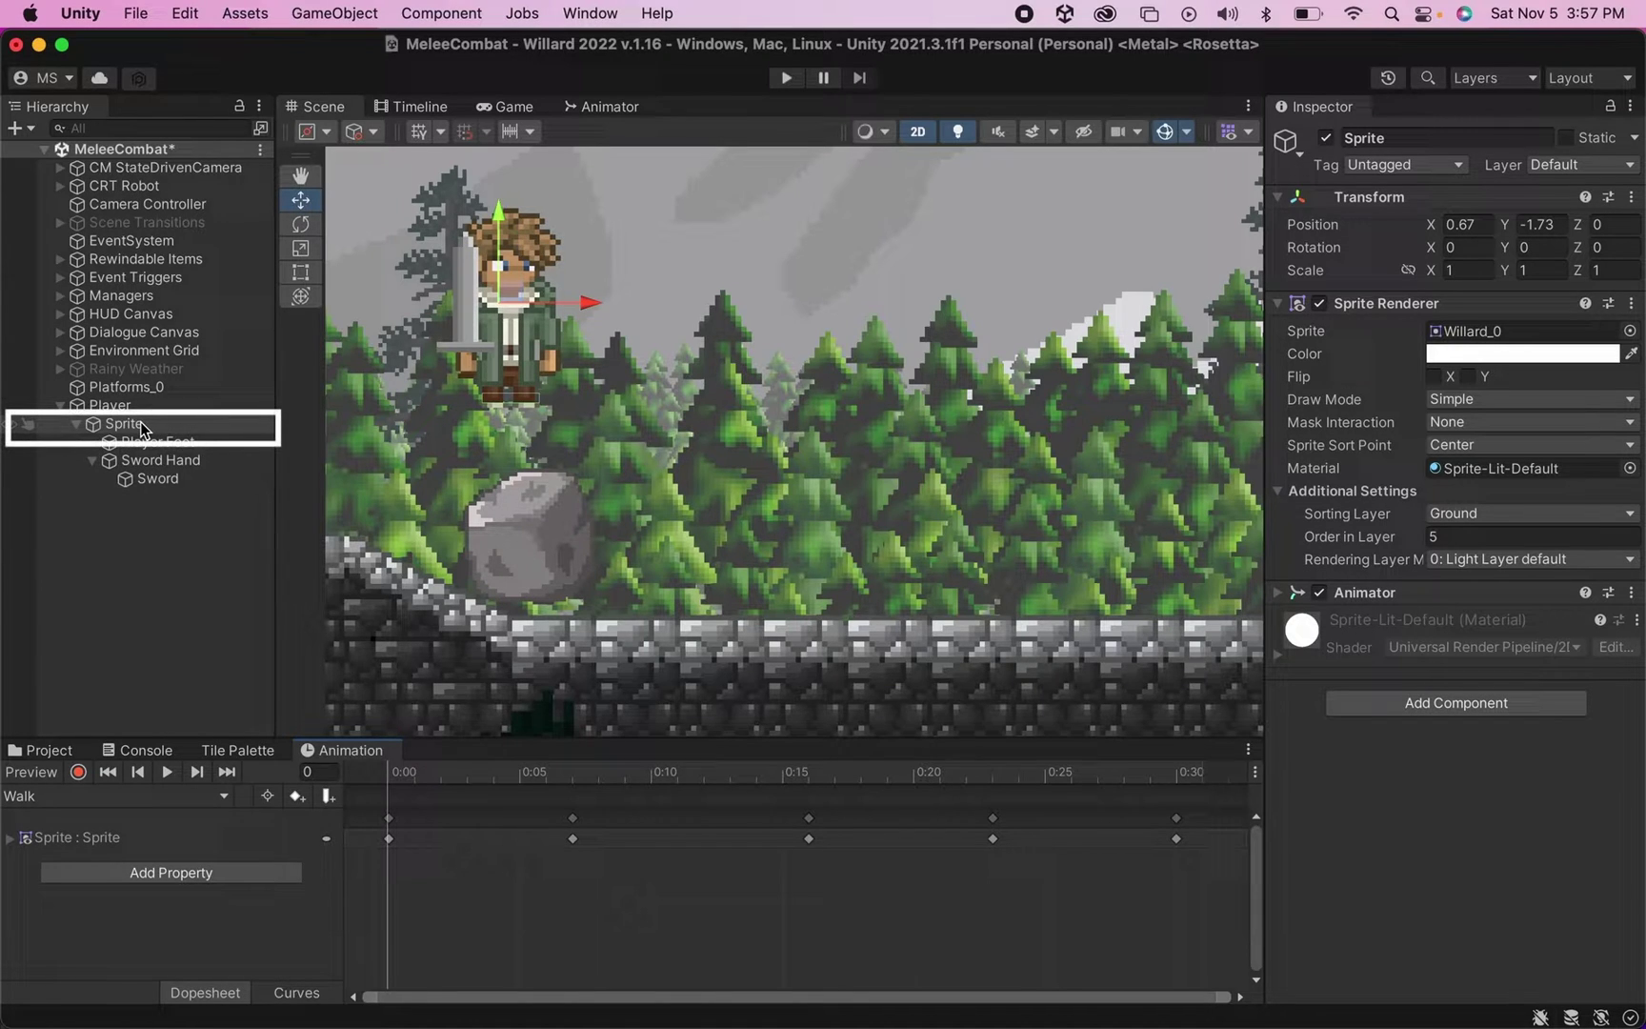
# Create a new animation clip for Sprite named SwordSlash in the Sprites folder
pyautogui.click(124, 428)
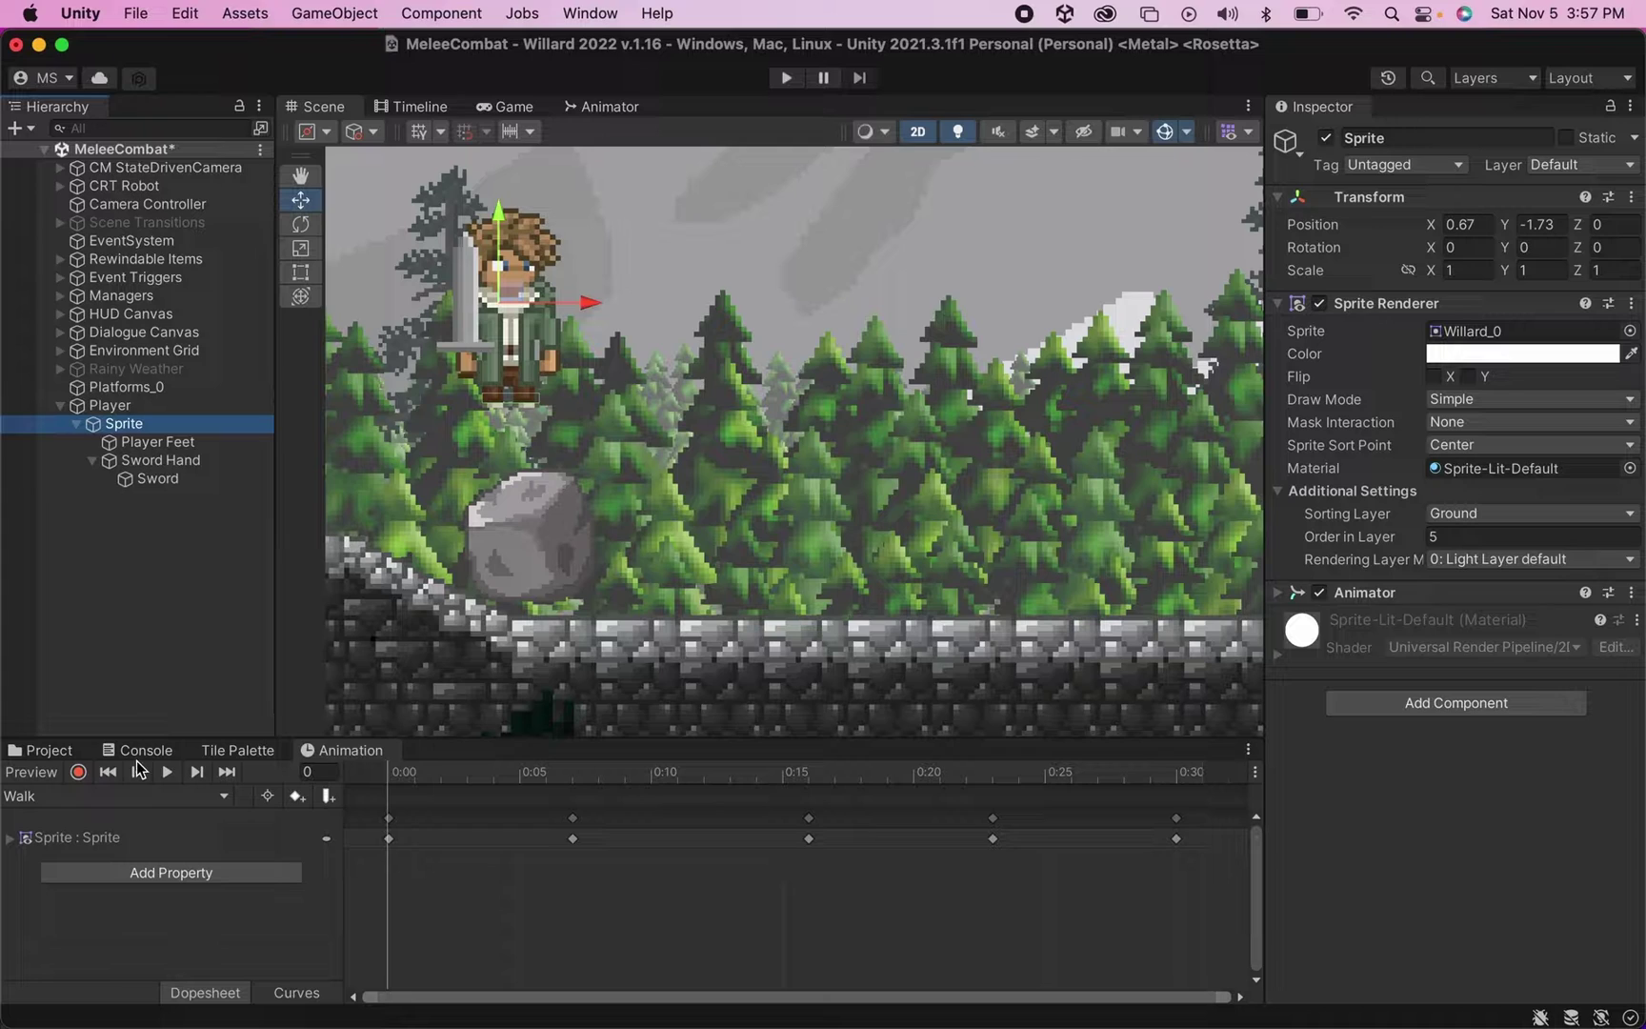
pyautogui.click(106, 802)
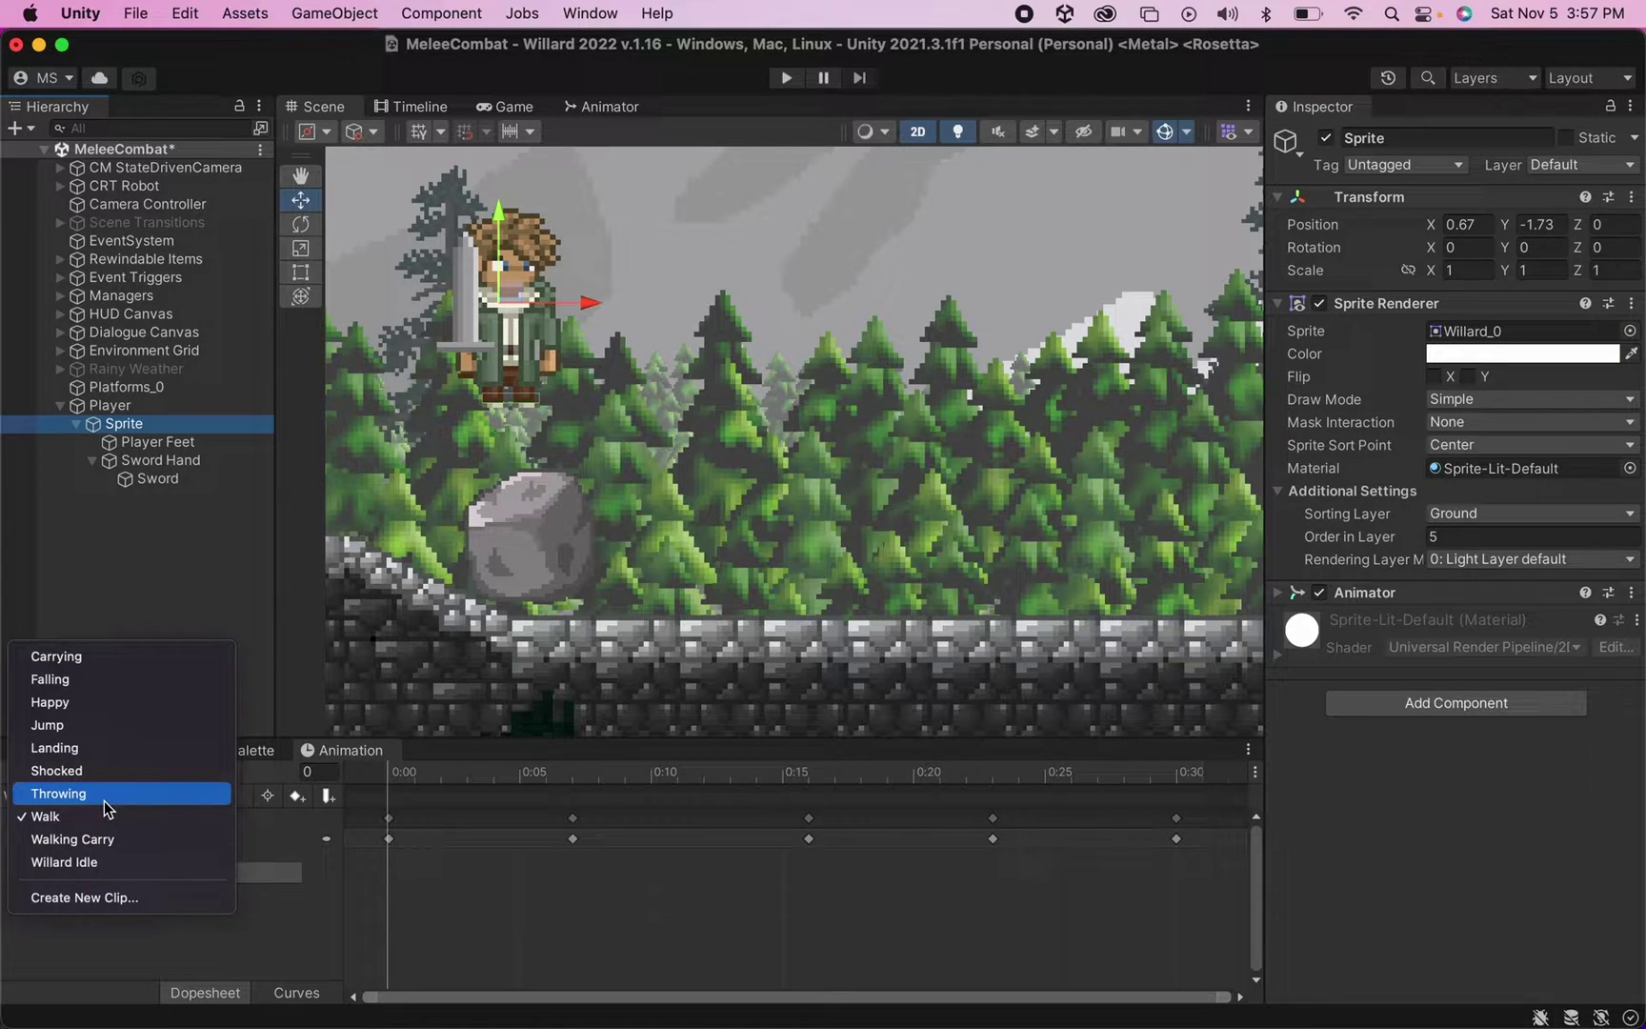
pyautogui.click(130, 900)
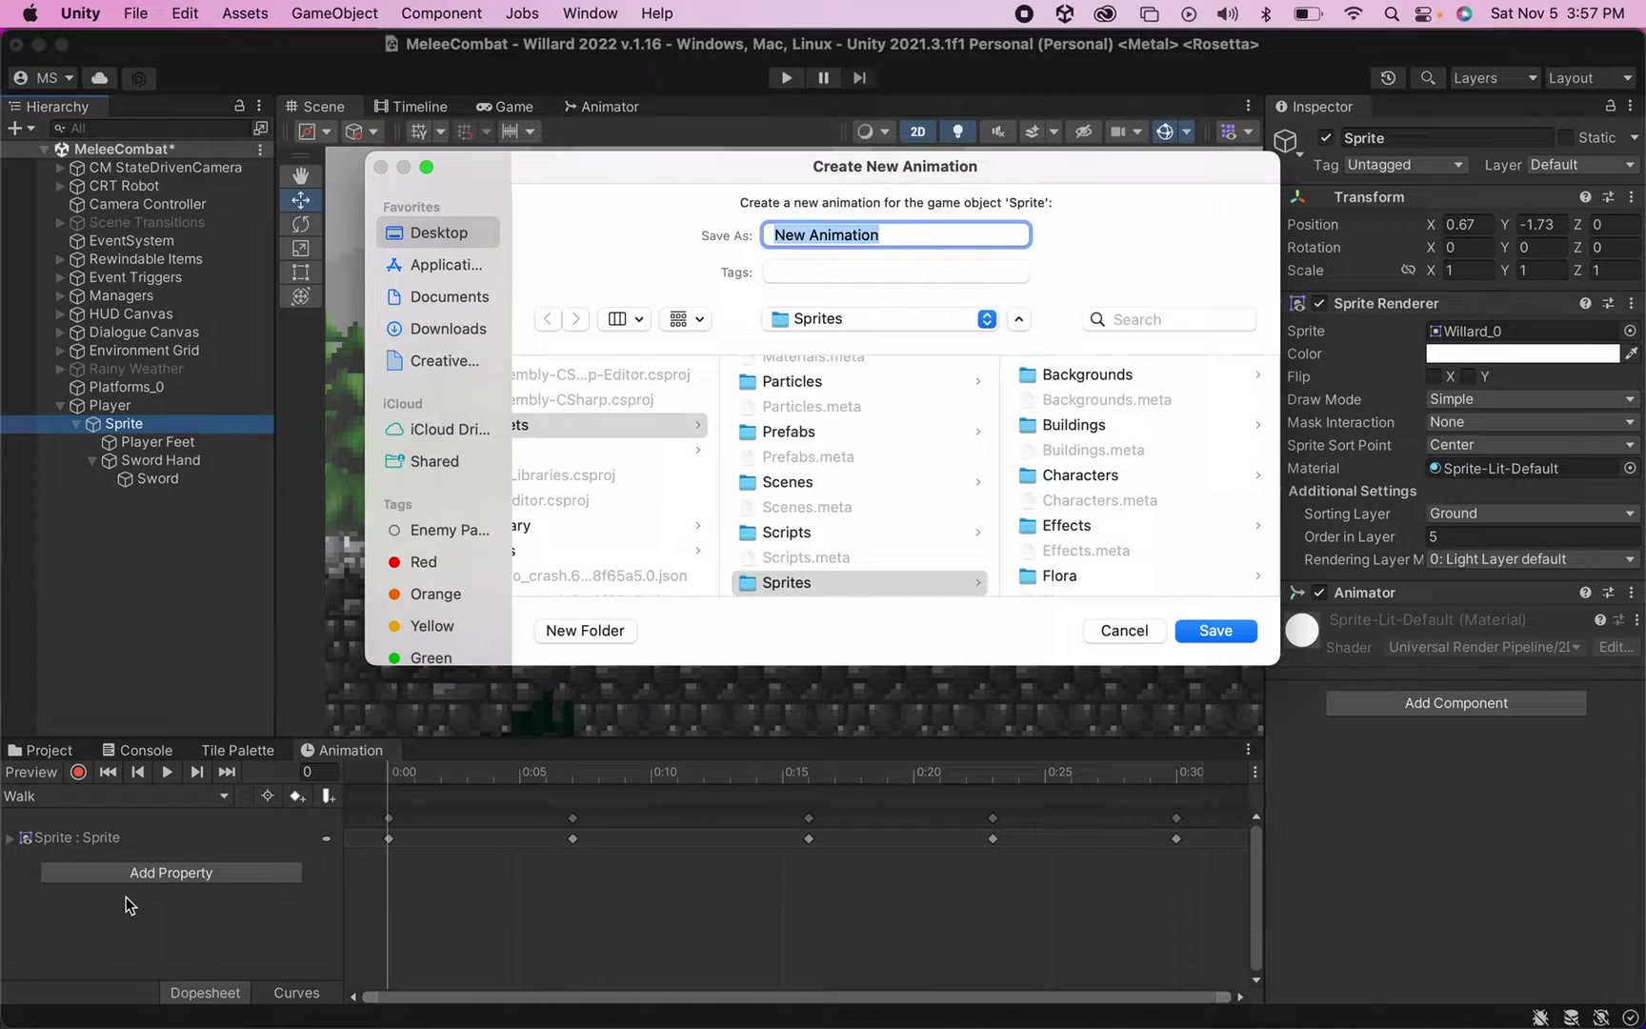
pyautogui.write('Slash')
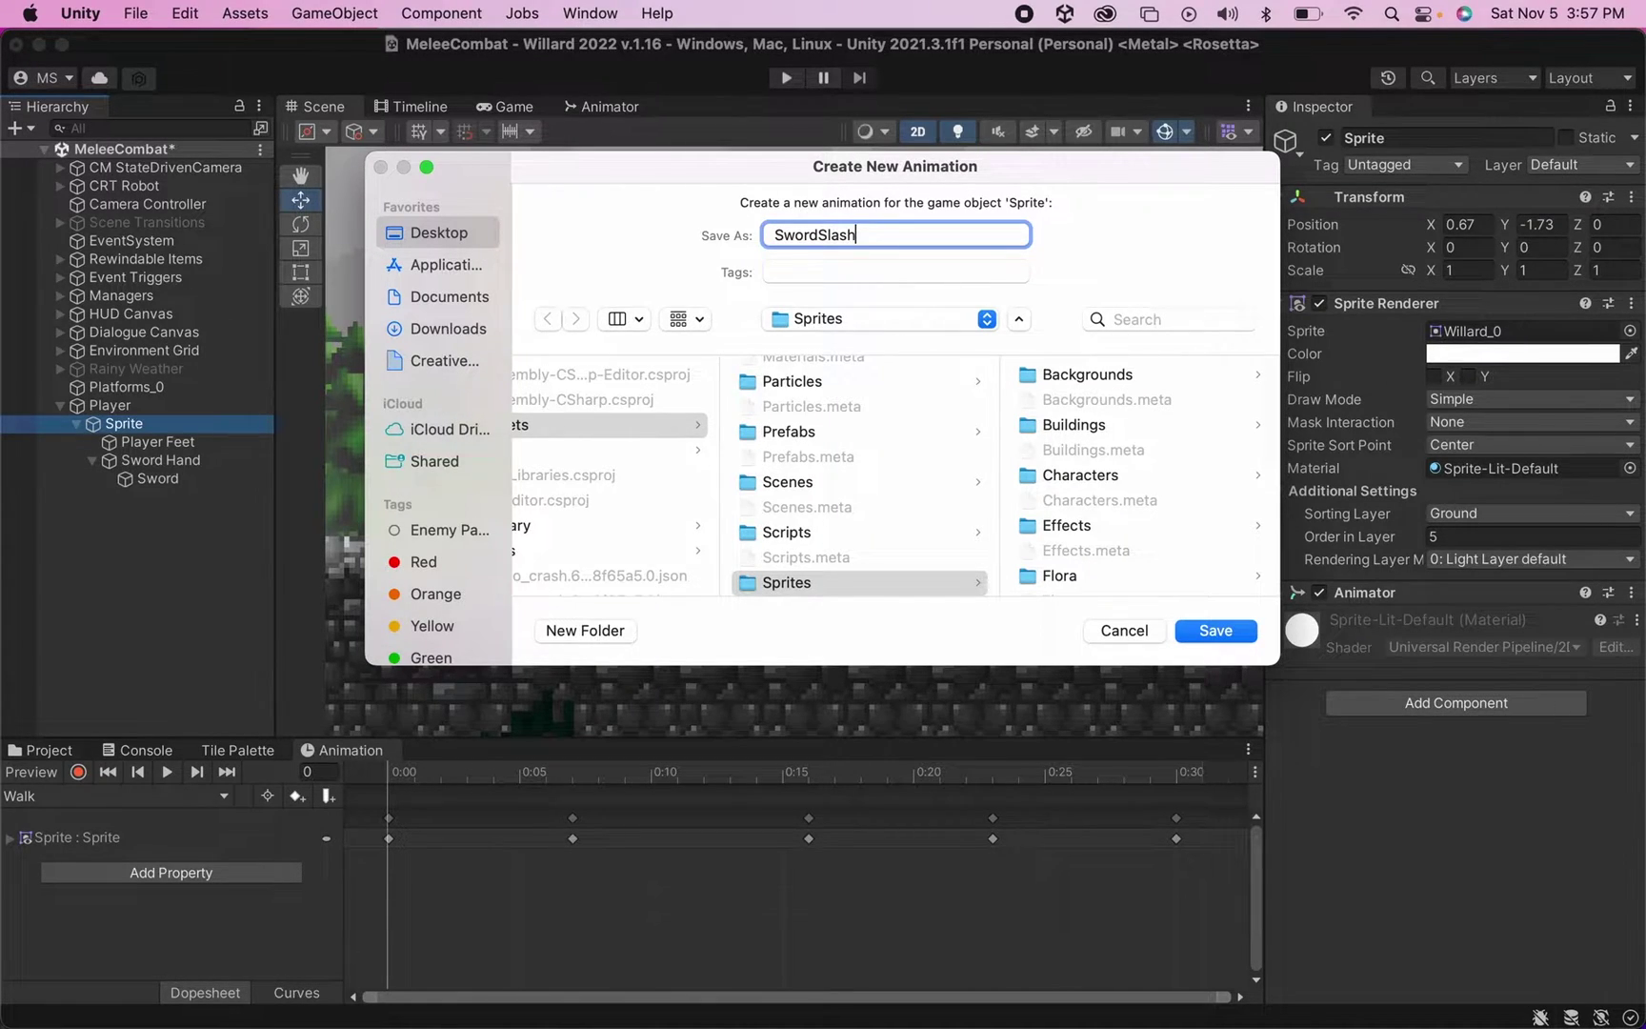
pyautogui.press('Return')
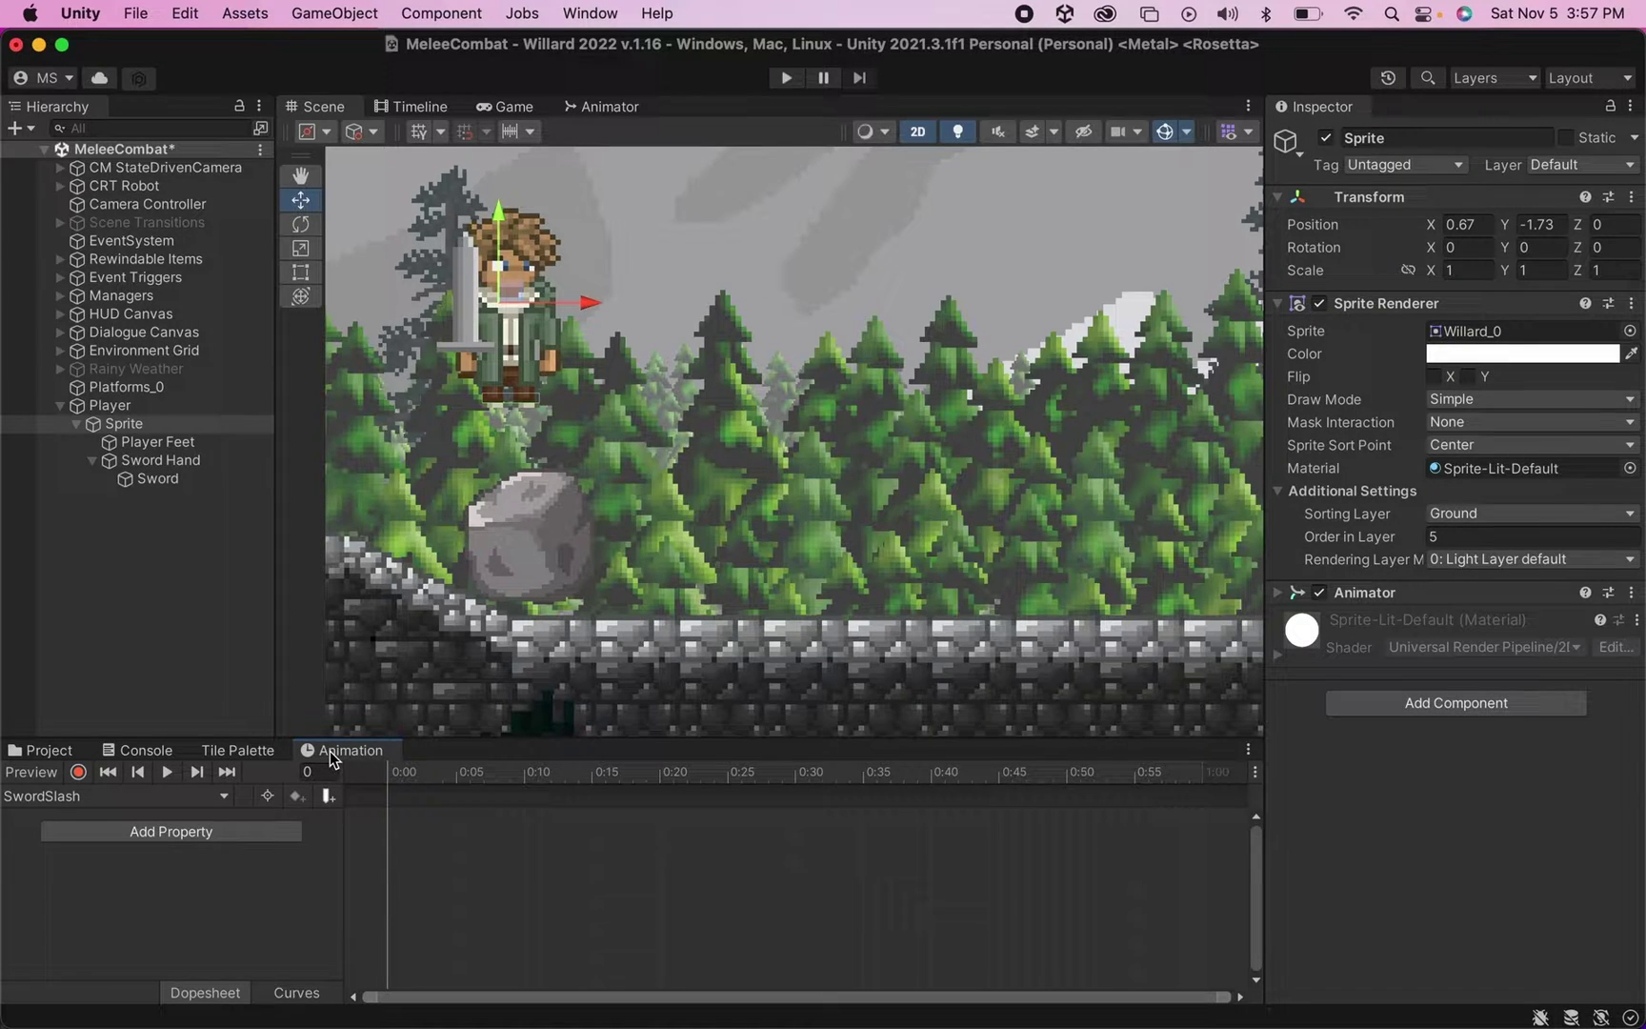
# Dock the Animation window below the Scene and key Willard_8, Willard_9, Willard_10 at 0:00, 0:10, 0:20
pyautogui.moveTo(331, 758); pyautogui.dragTo(446, 656)
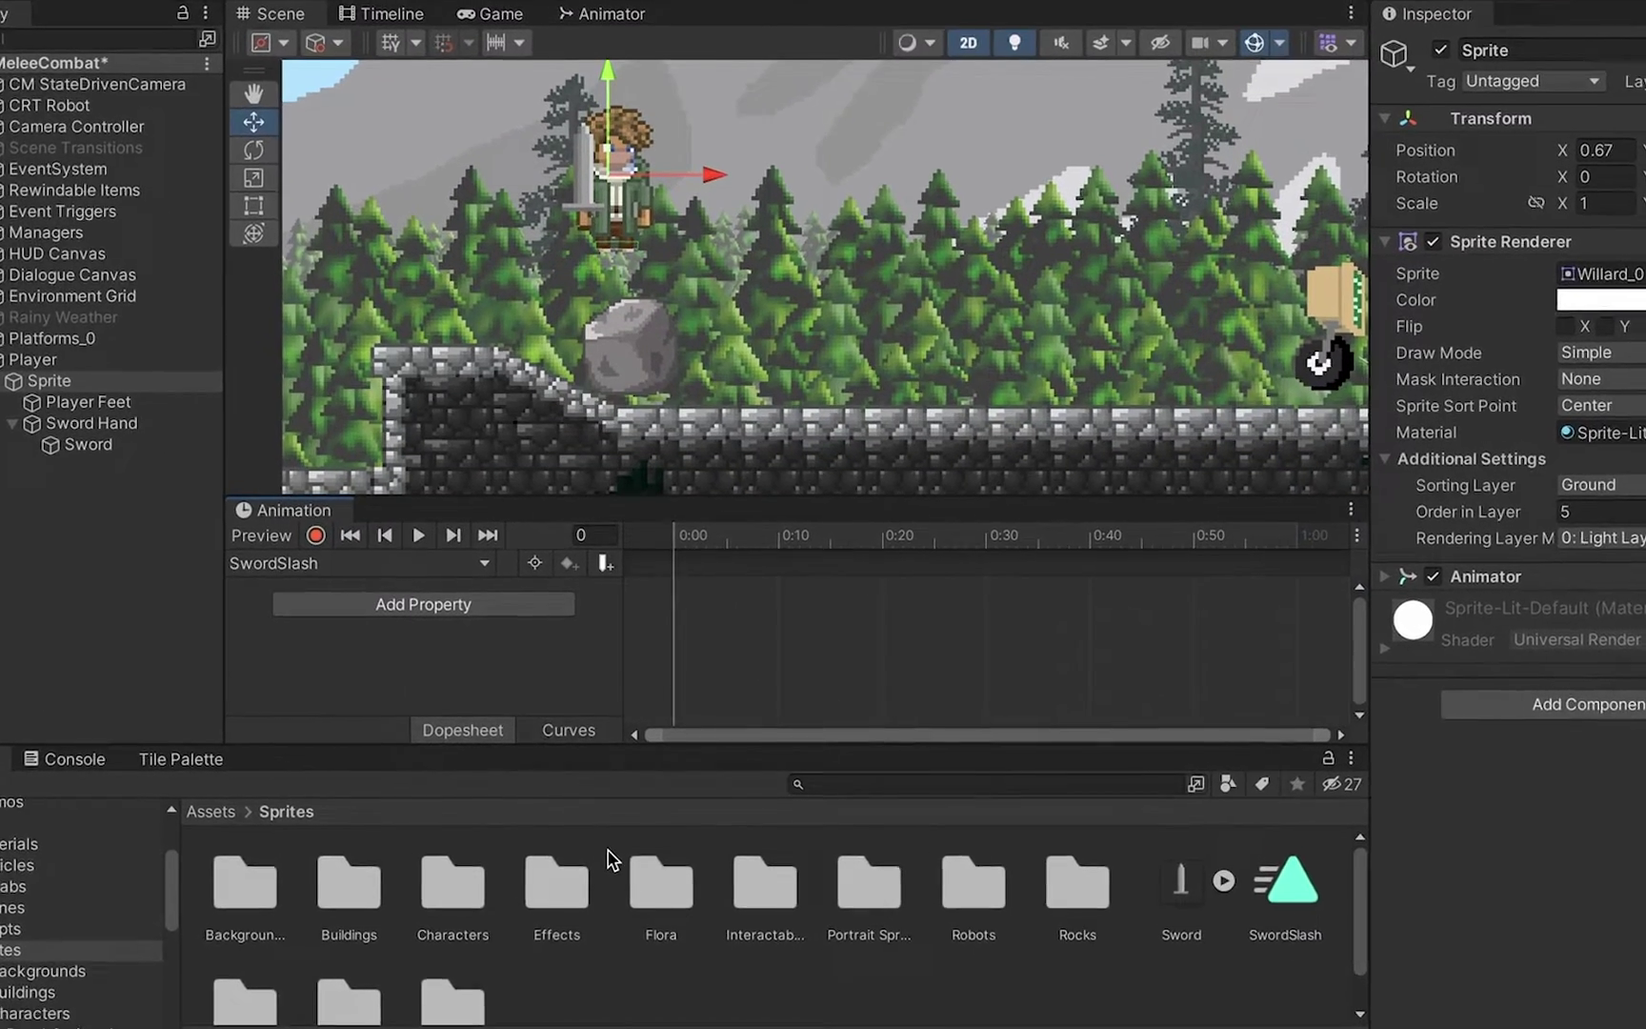
pyautogui.doubleClick(472, 858)
pyautogui.moveTo(1062, 919); pyautogui.dragTo(691, 577)
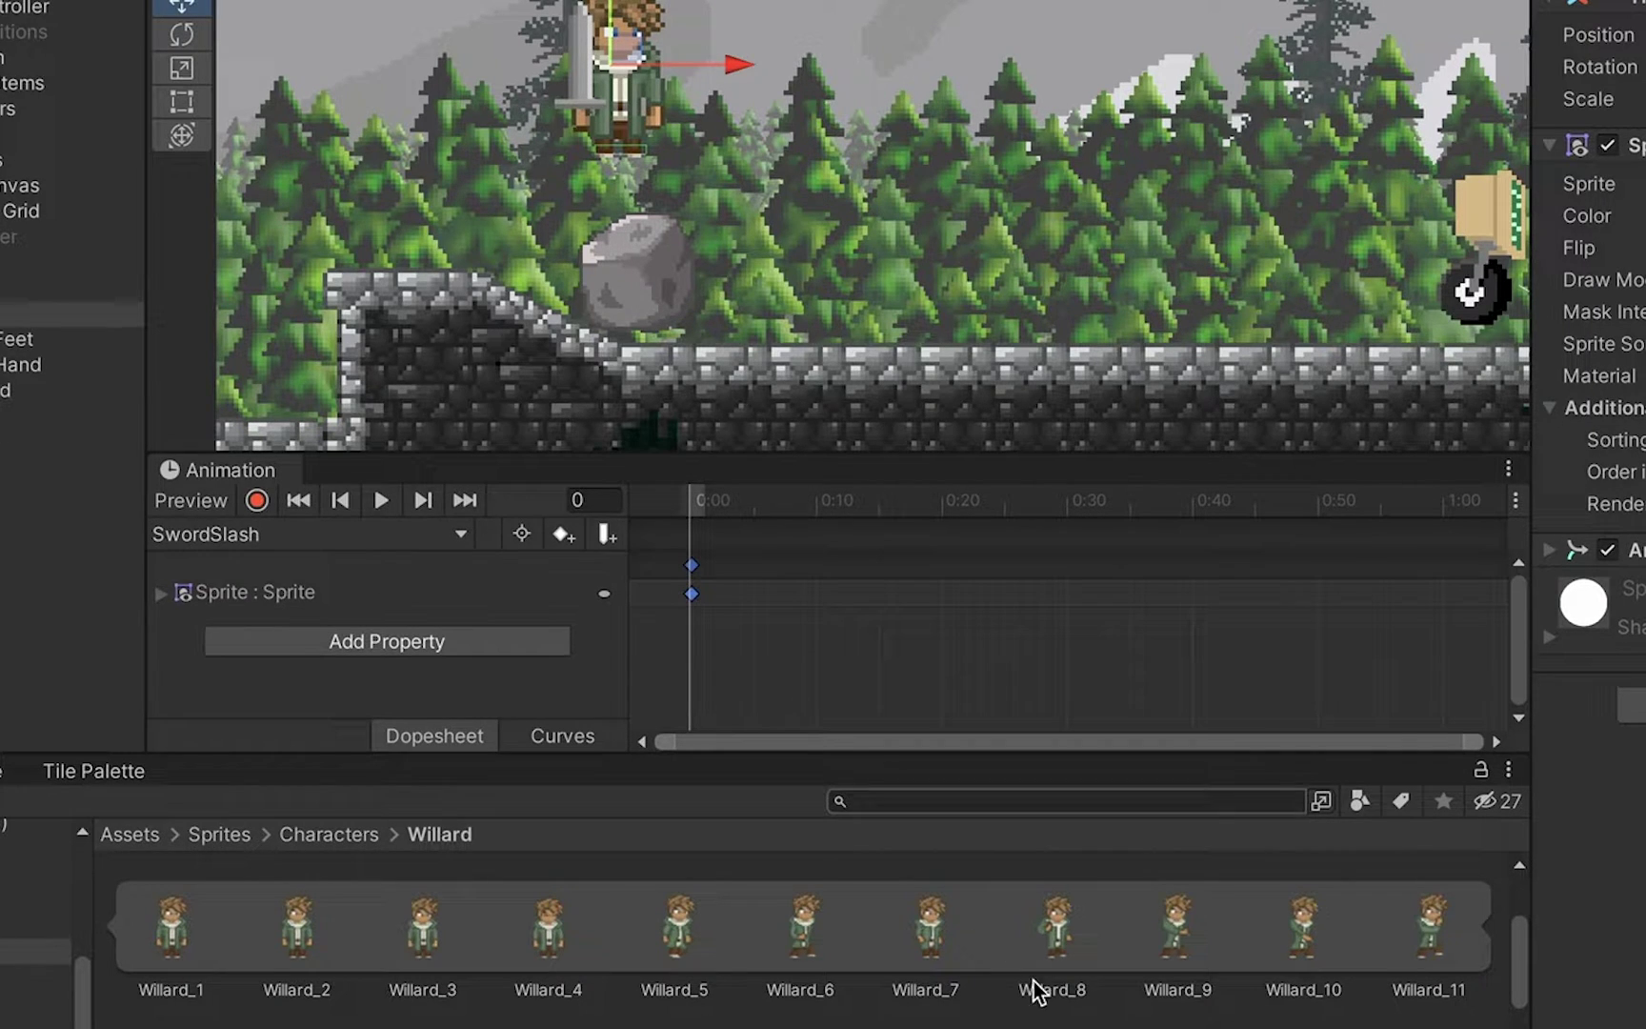
pyautogui.moveTo(1178, 937); pyautogui.dragTo(817, 595)
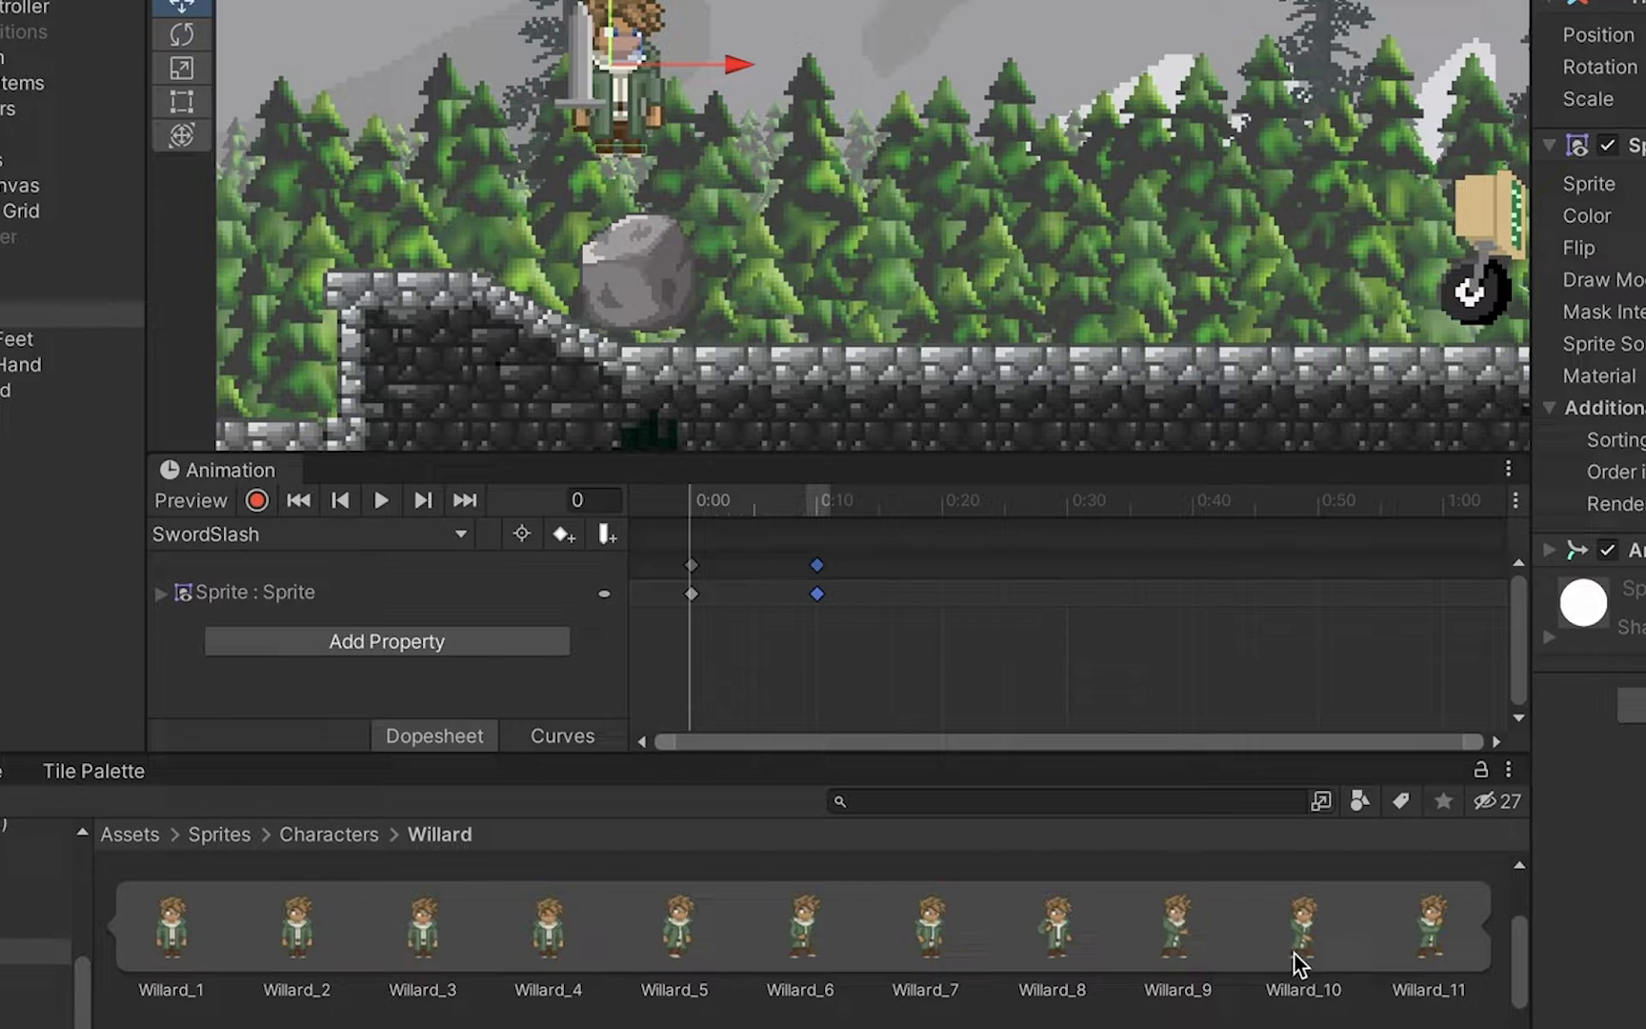
pyautogui.moveTo(1295, 958); pyautogui.dragTo(938, 595)
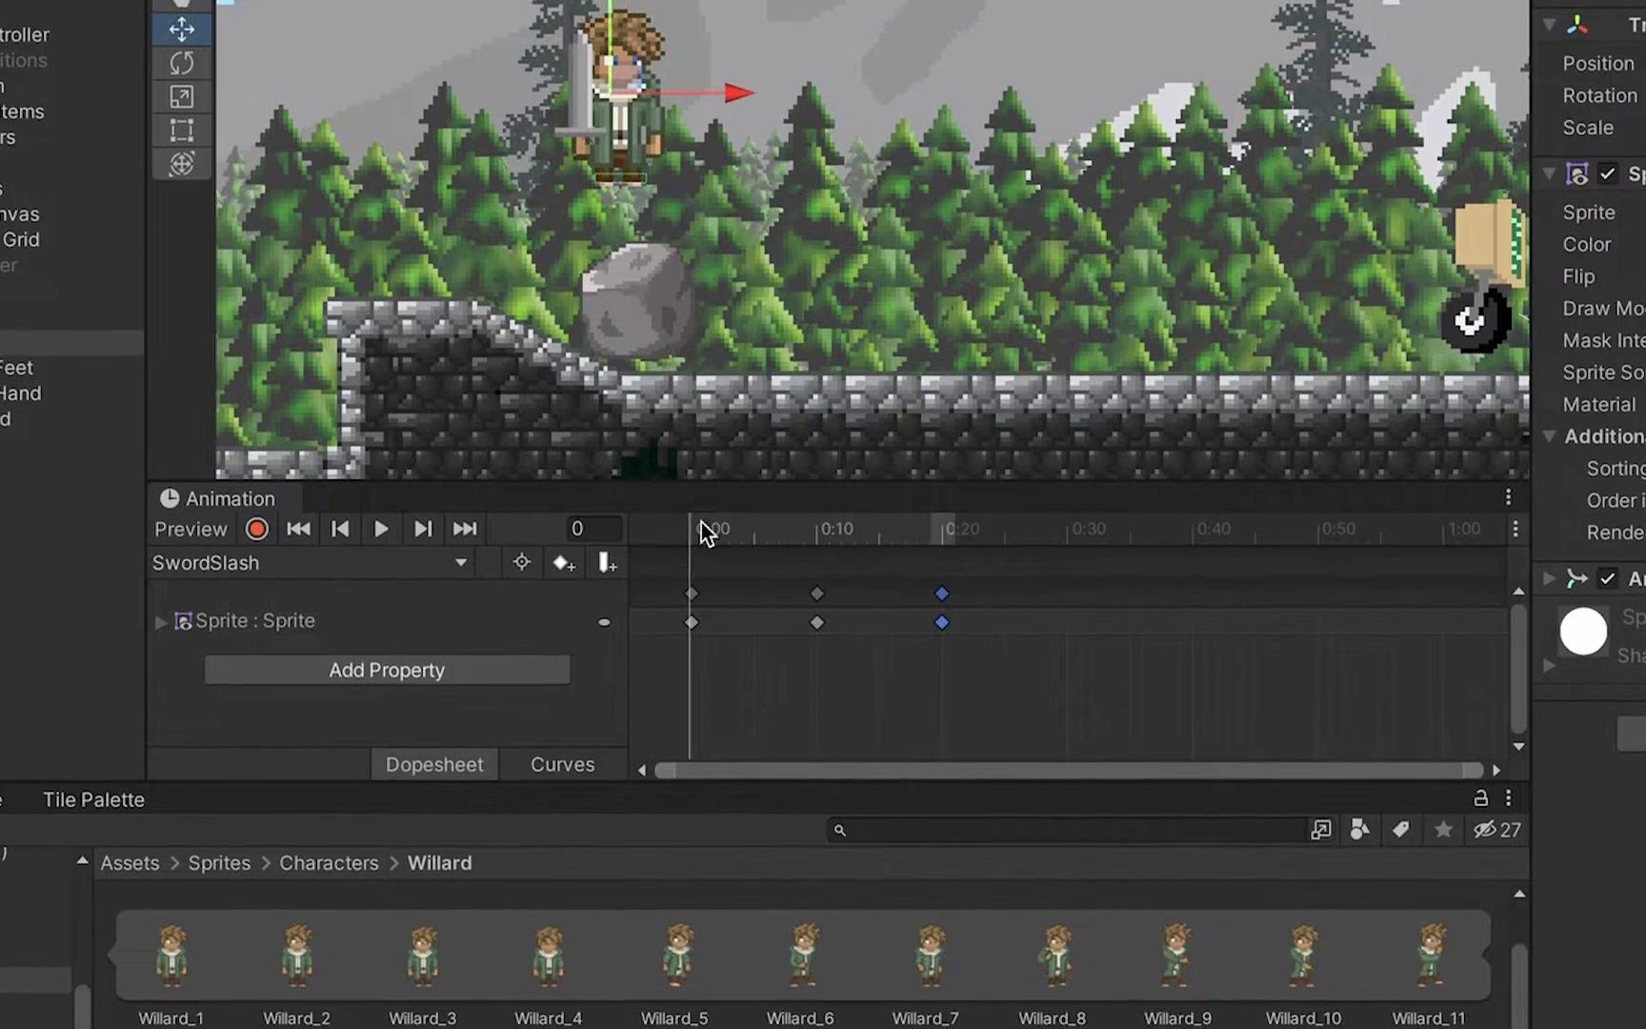
# Scrub the clip's early frames and add a closing sprite keyframe at 0:30
pyautogui.moveTo(703, 532); pyautogui.dragTo(763, 542)
pyautogui.moveTo(762, 655); pyautogui.dragTo(672, 686)
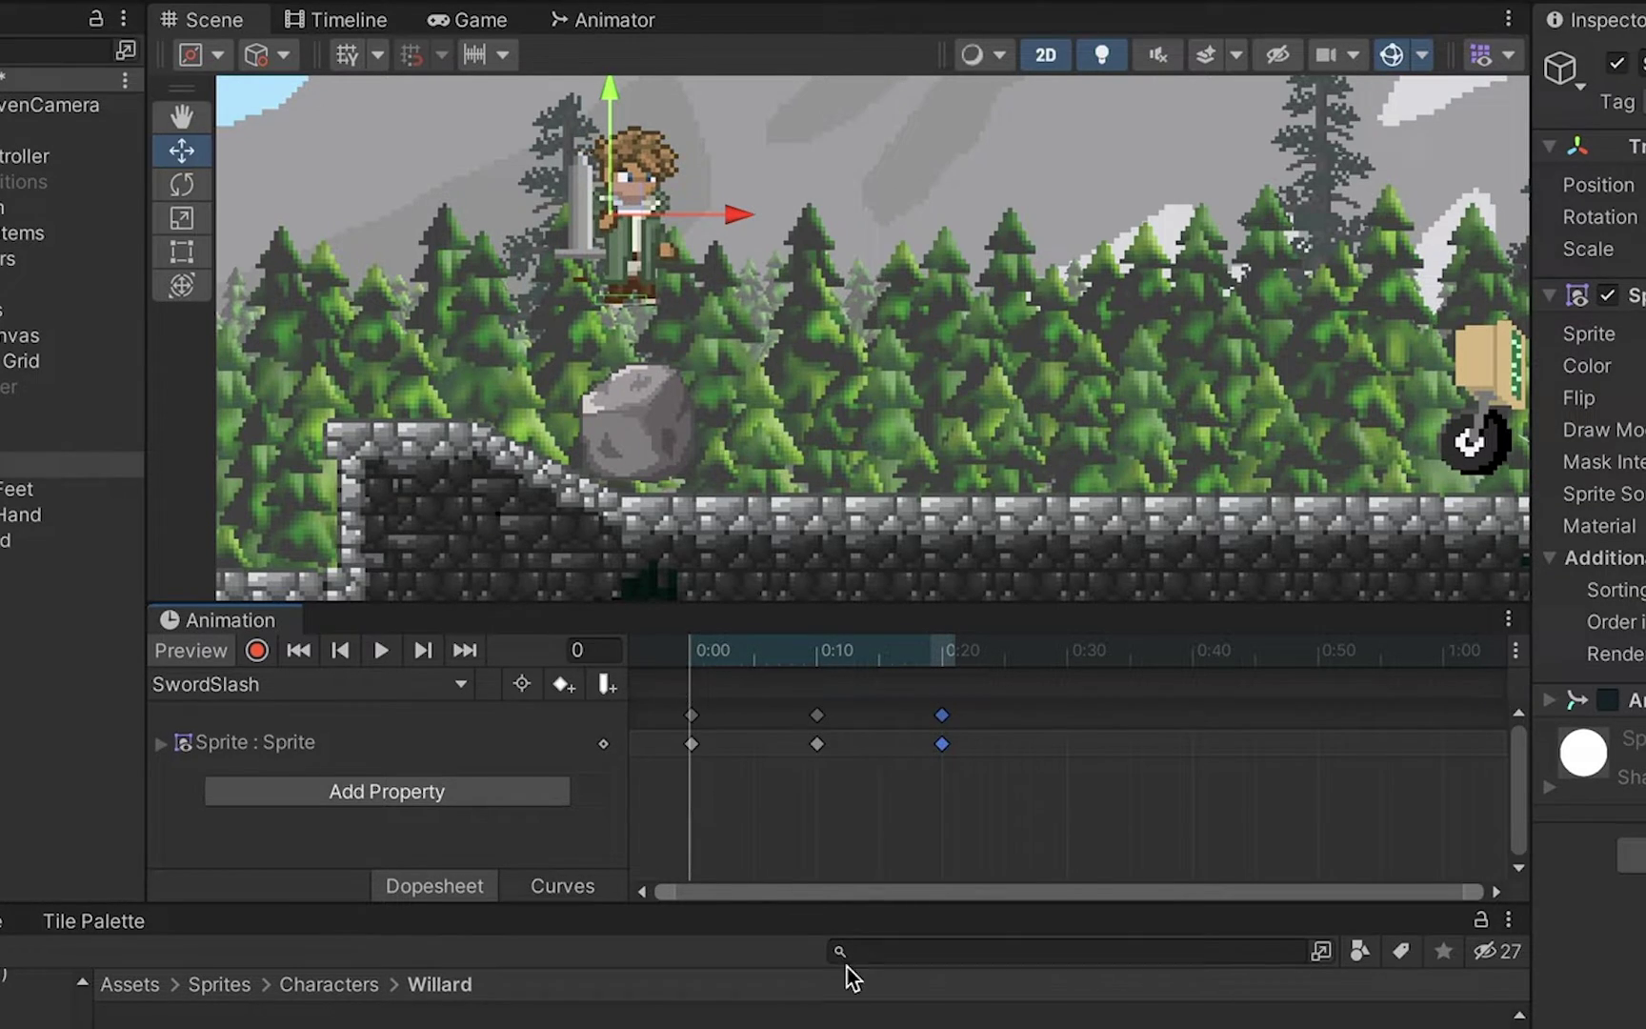
pyautogui.moveTo(845, 974); pyautogui.dragTo(1066, 743)
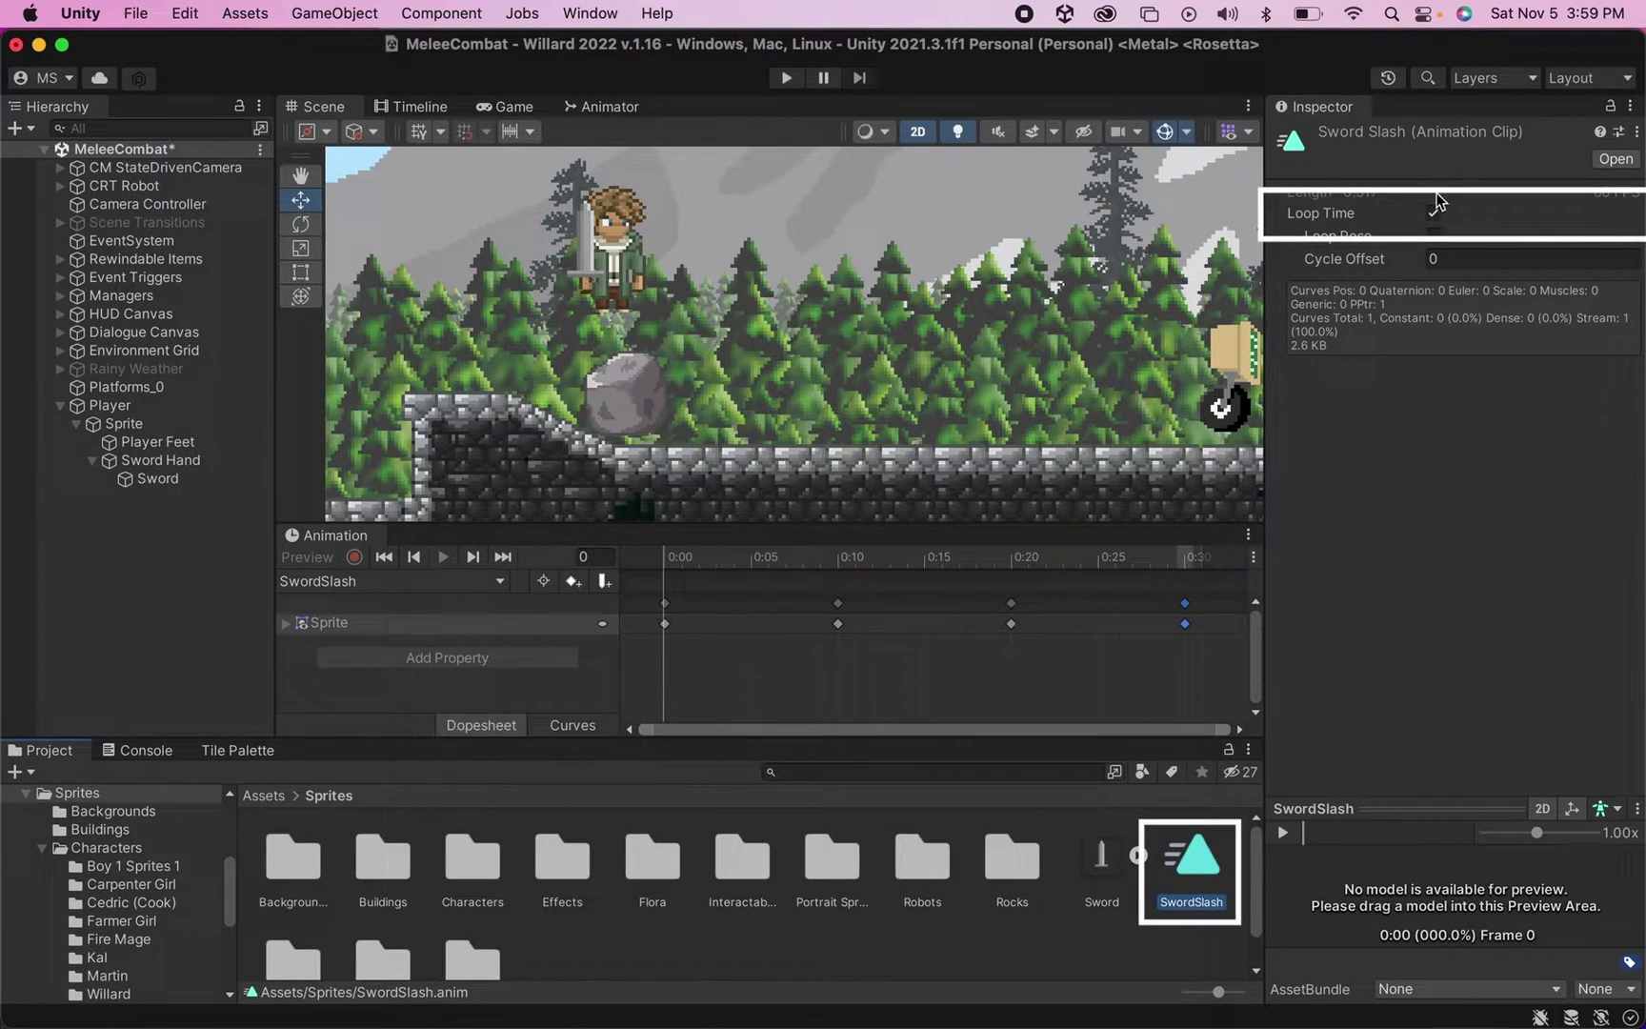
# Uncheck Loop Time on SwordSlash and reselect the player's Sprite
pyautogui.click(1432, 211)
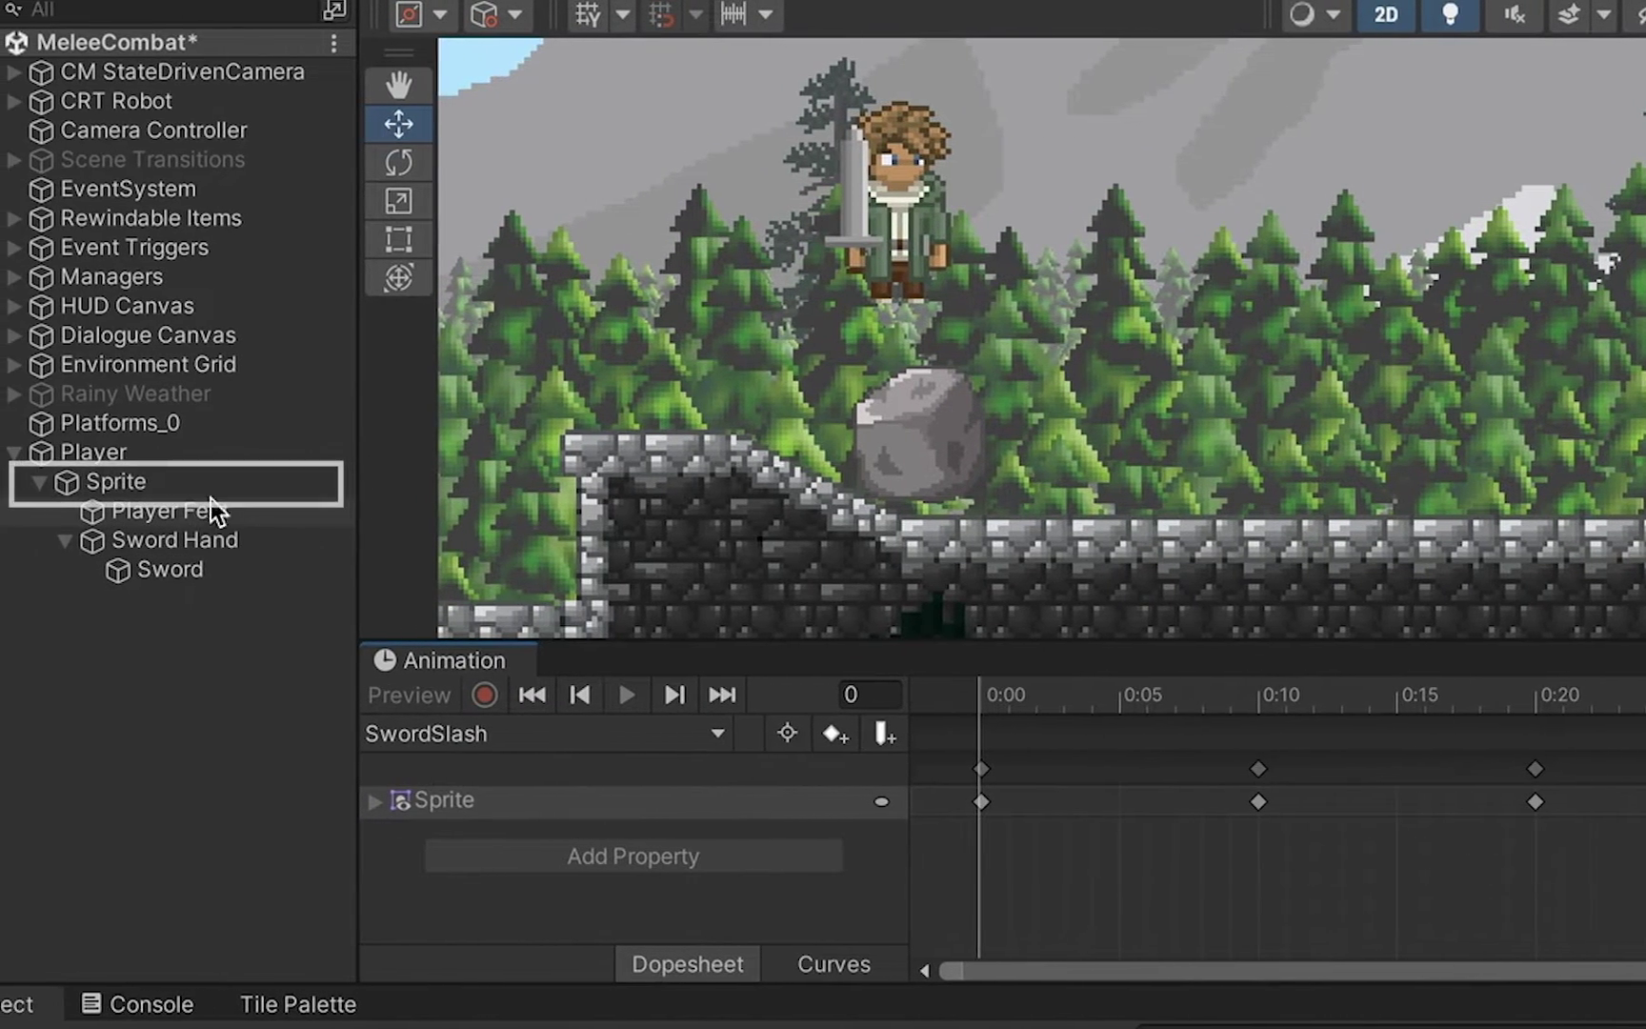
pyautogui.click(198, 486)
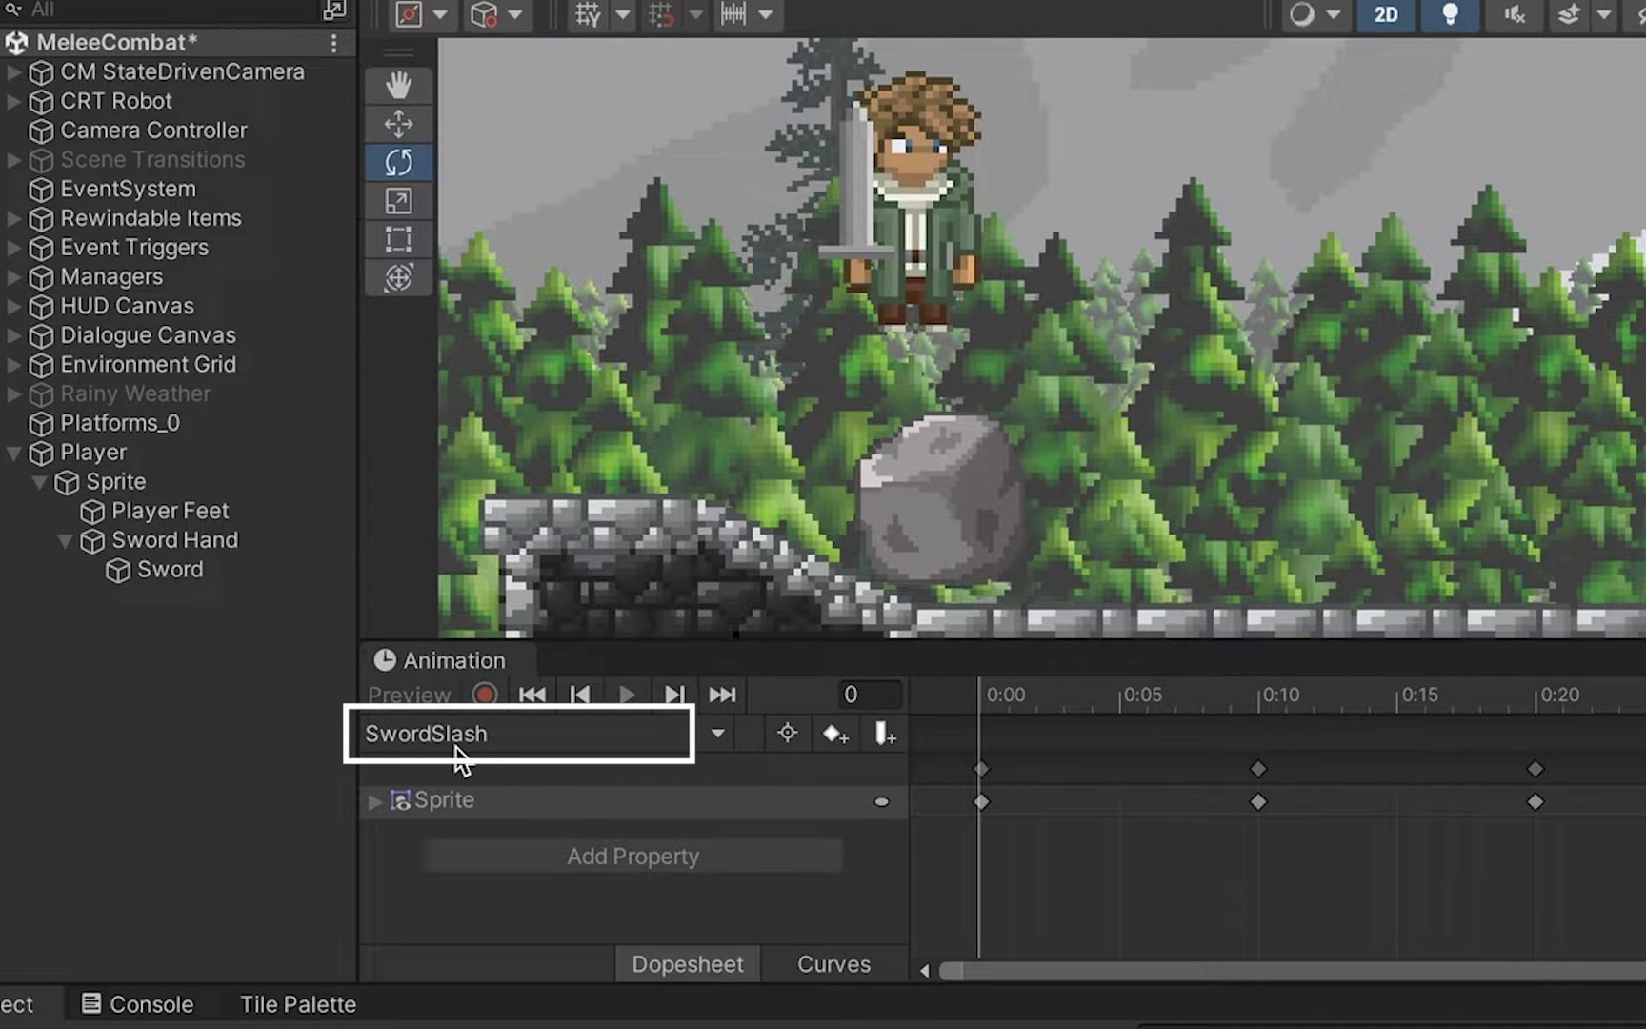
# Switch the Animation window to the SwordSlash clip and start recording
pyautogui.click(195, 482)
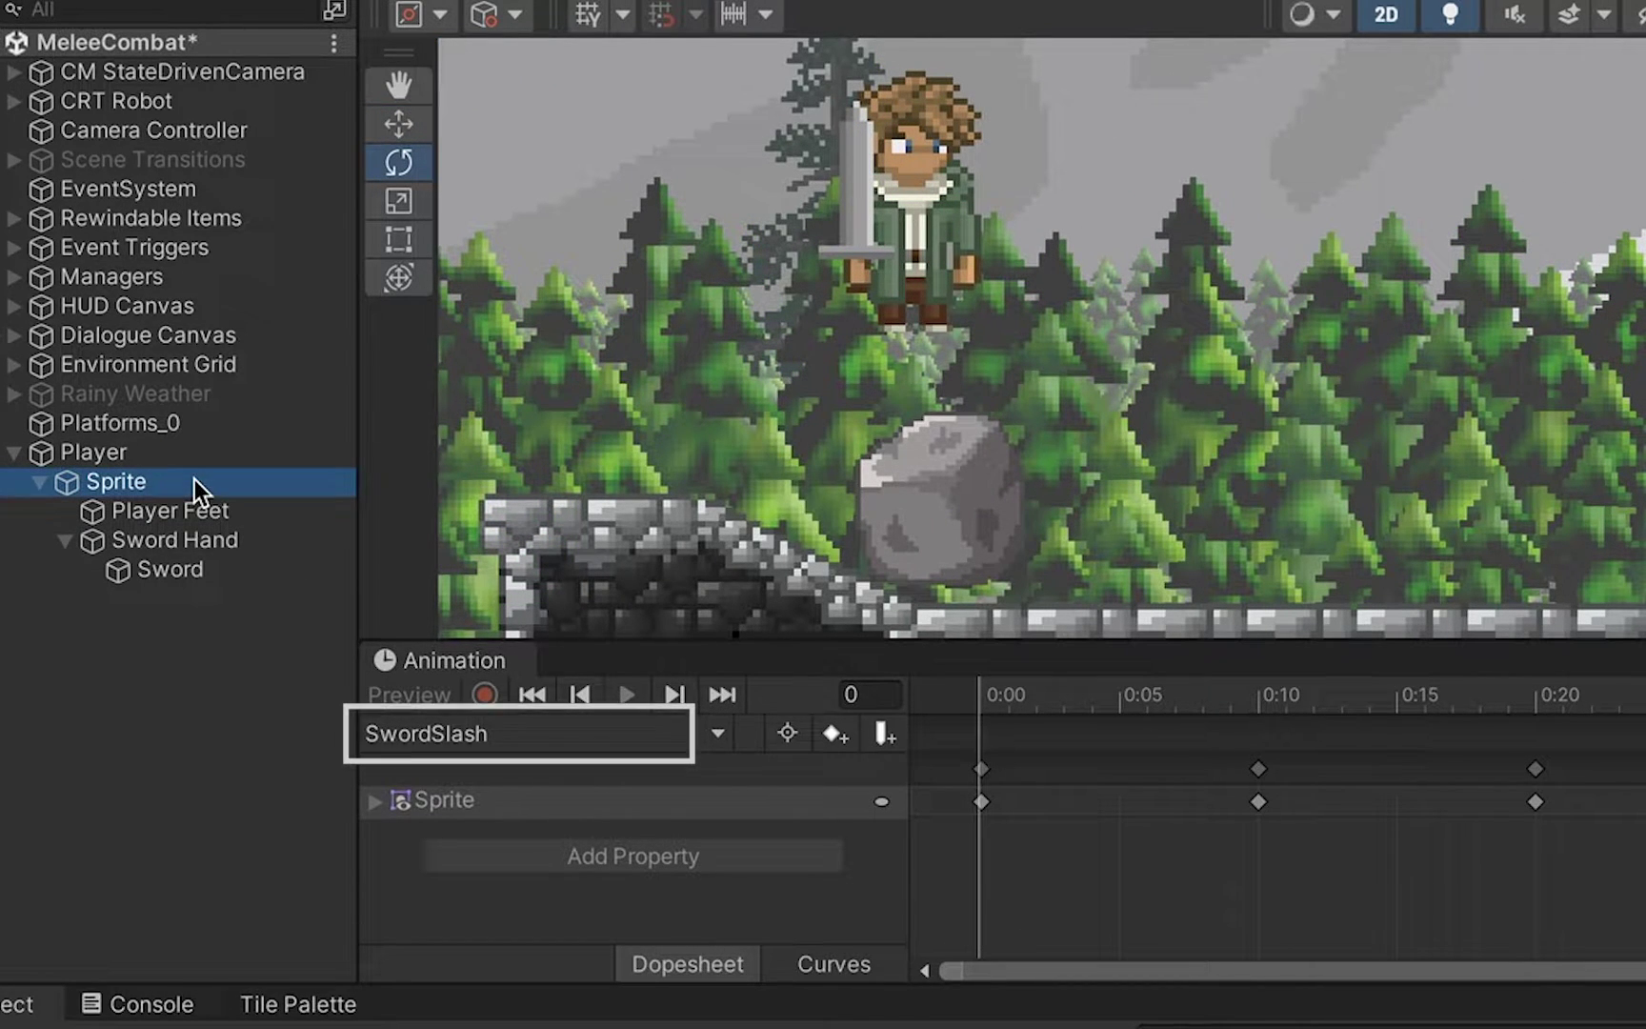
pyautogui.click(423, 738)
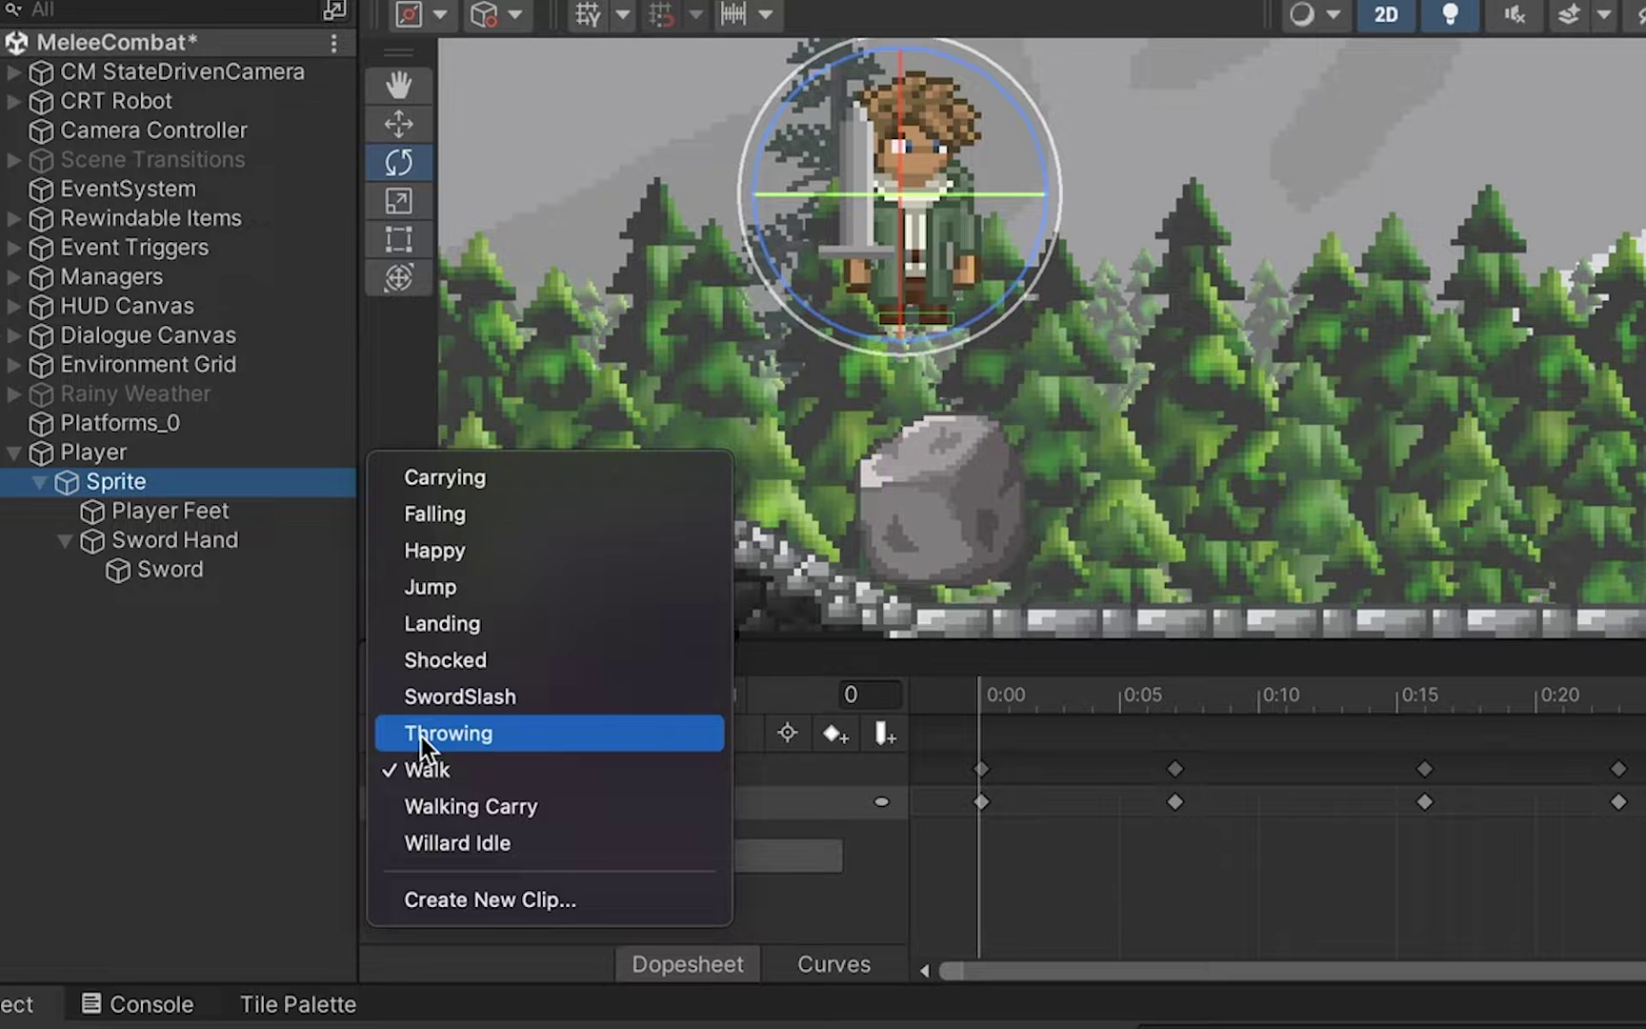
pyautogui.click(507, 697)
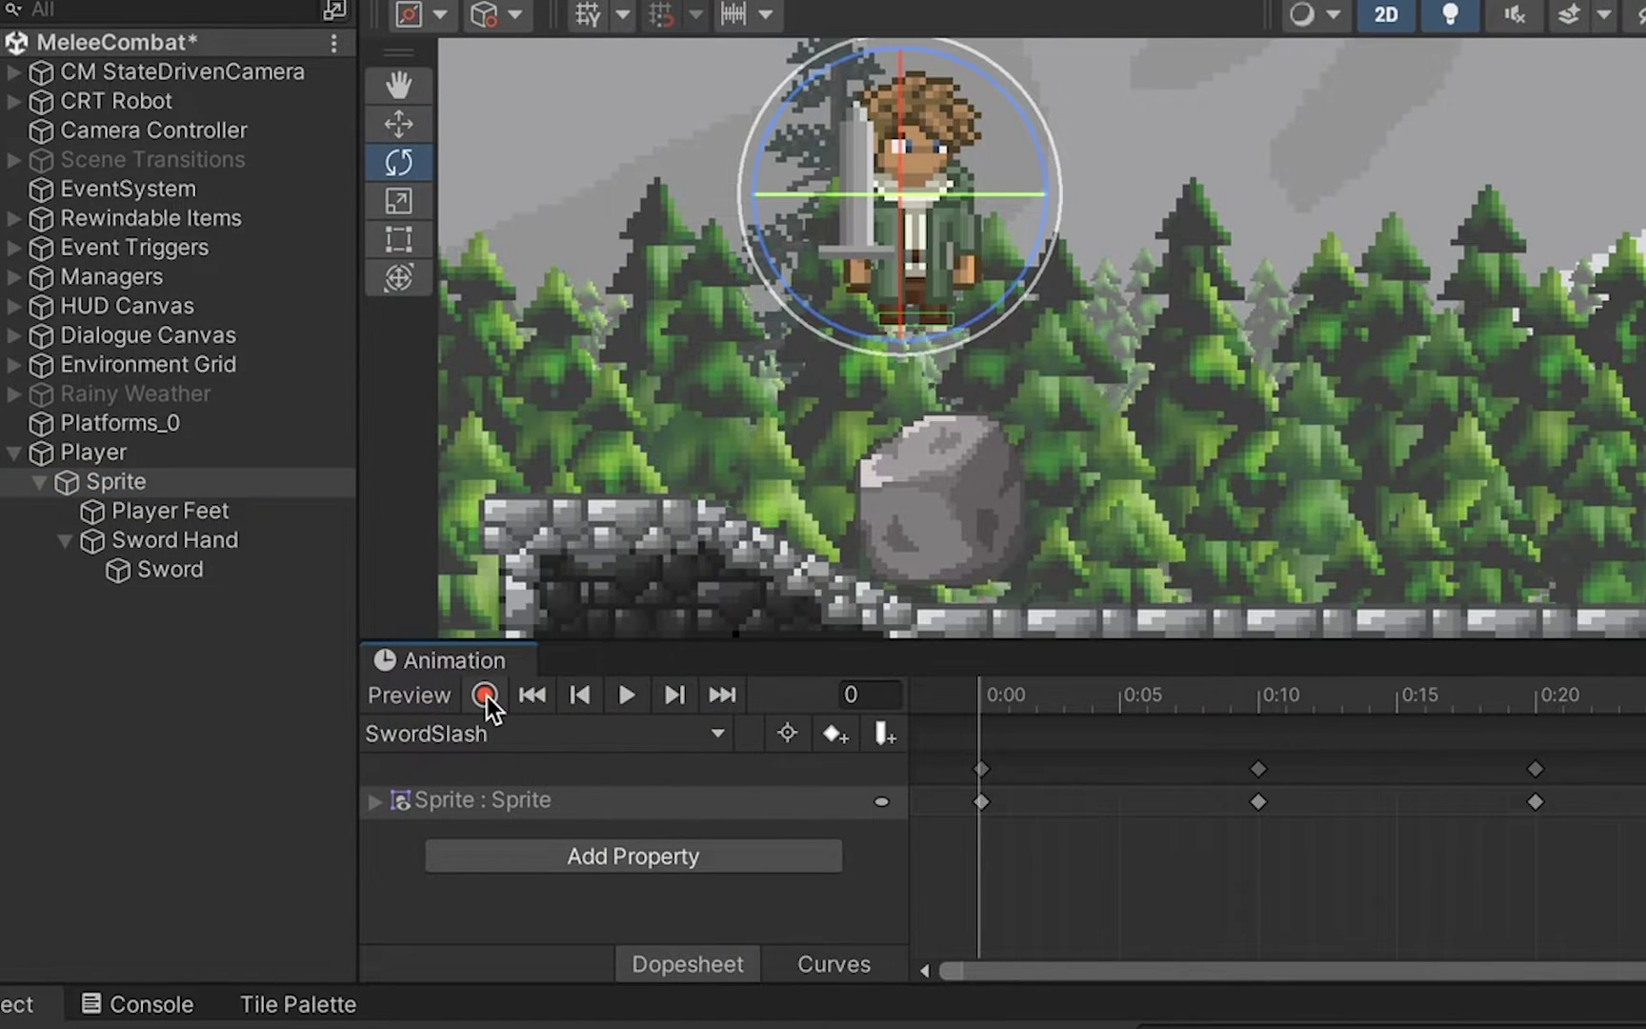
pyautogui.click(486, 694)
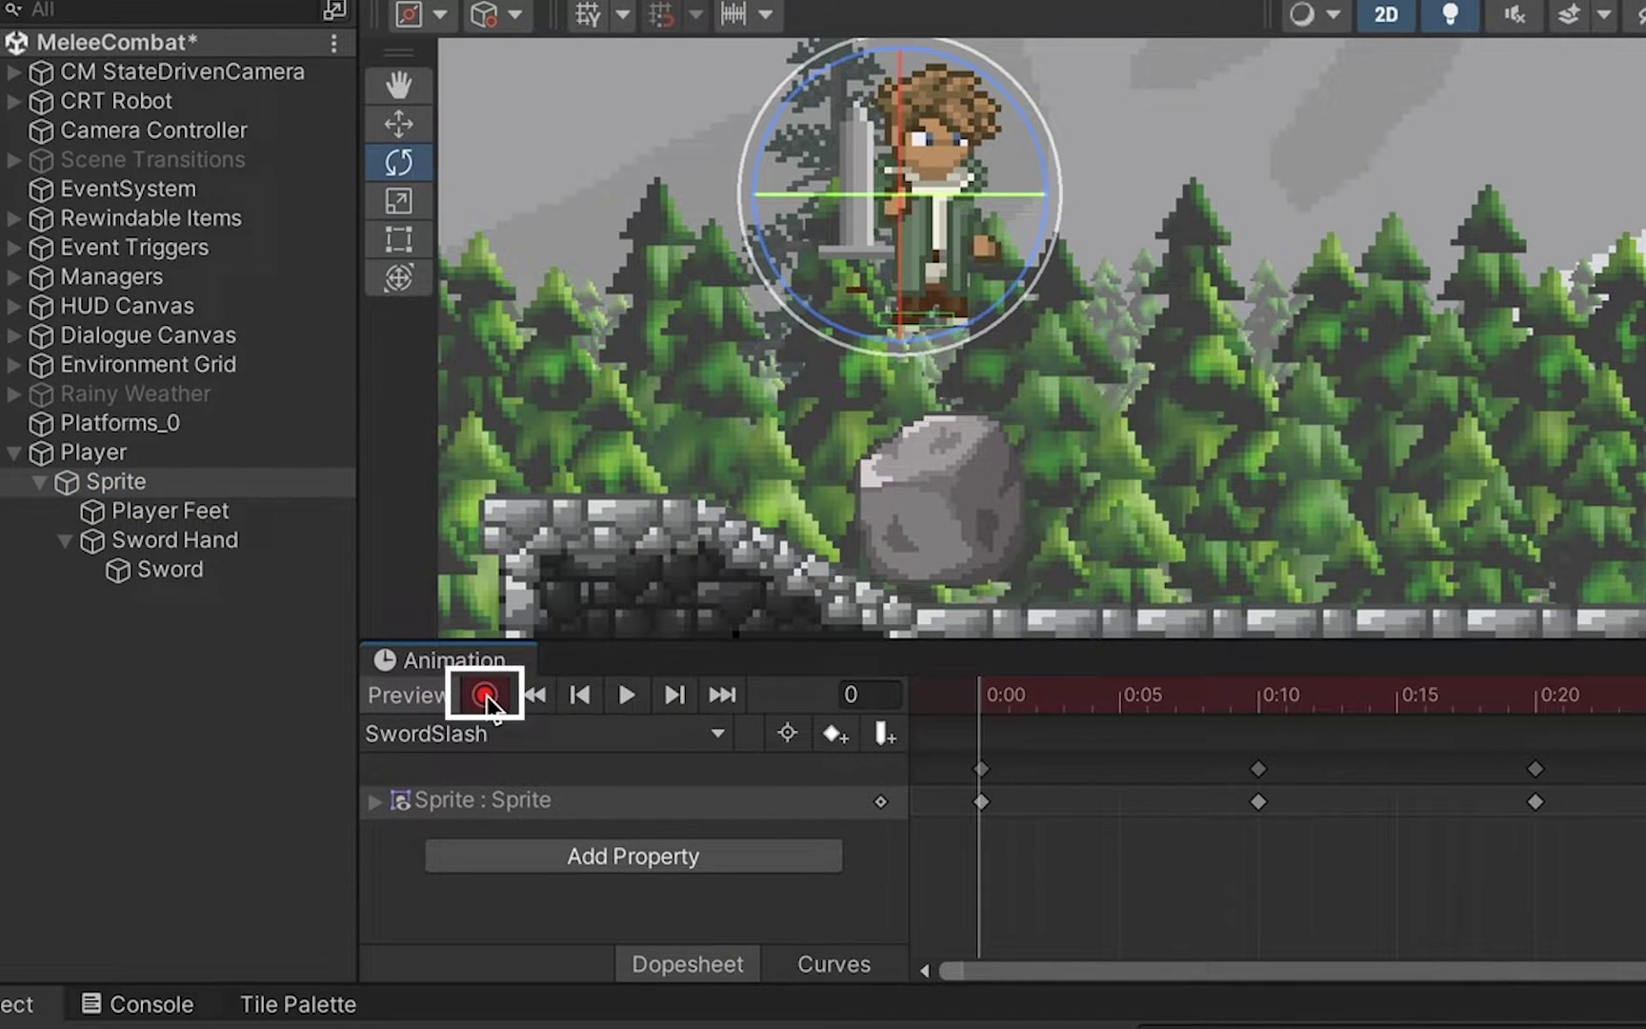
# Key Sword Hand's raised, tilted-back wind-up pose at frame 0
pyautogui.click(245, 543)
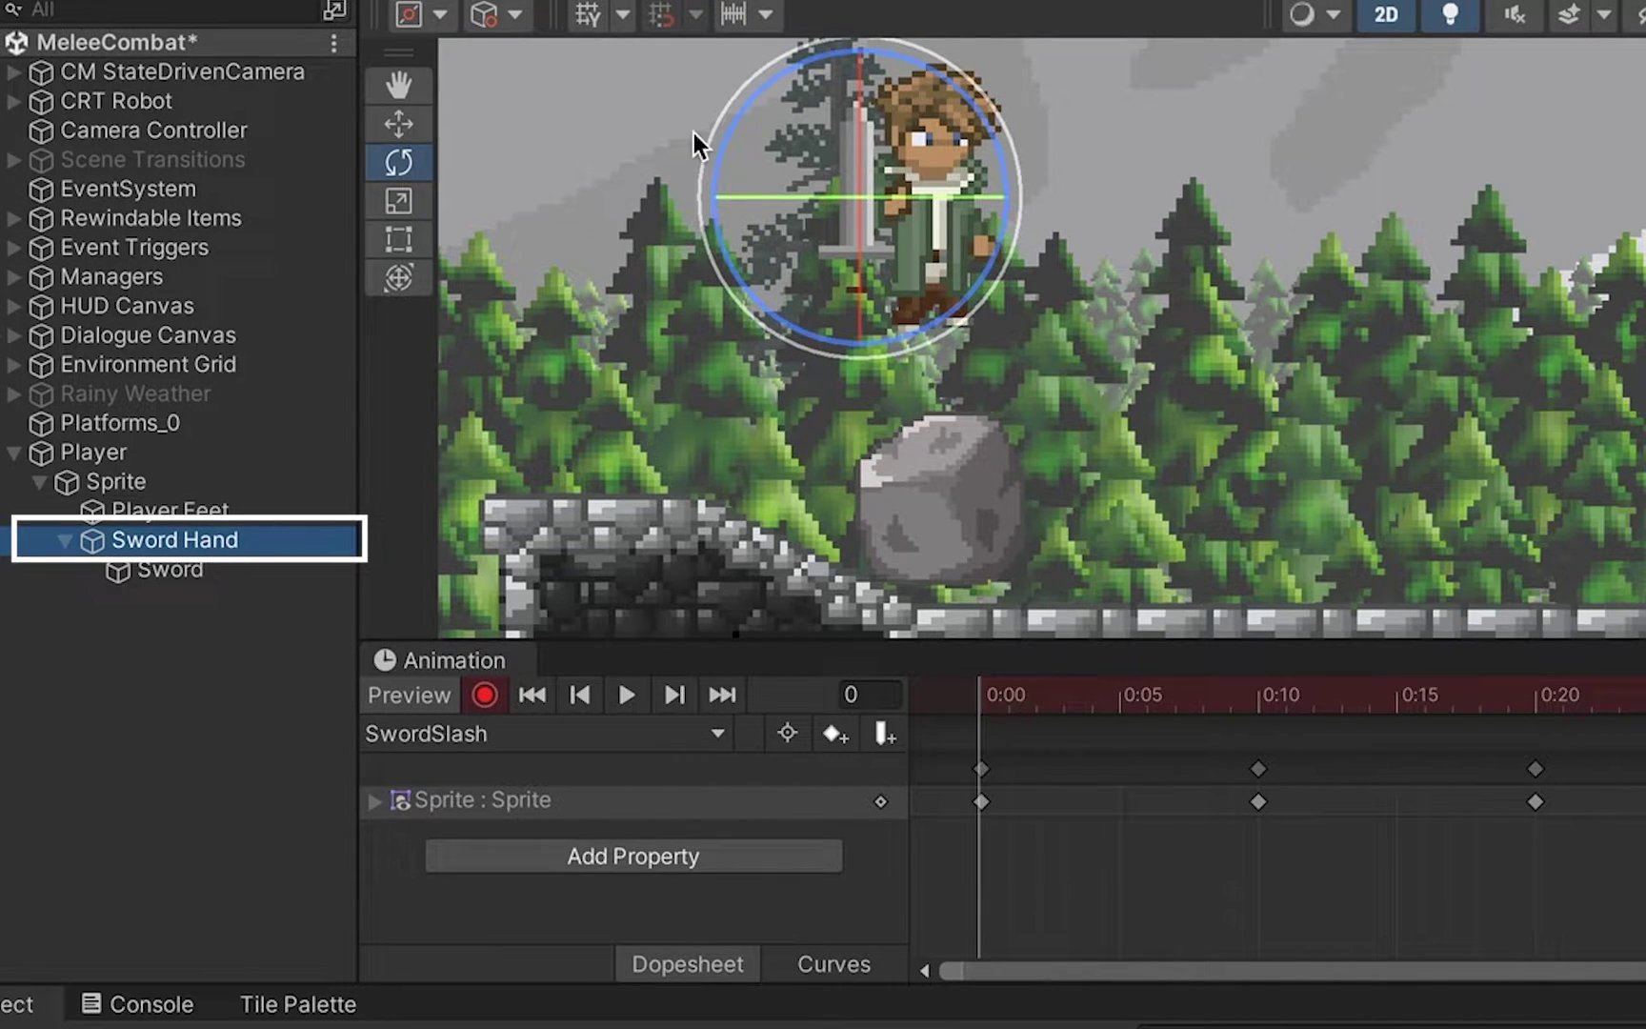
pyautogui.click(399, 124)
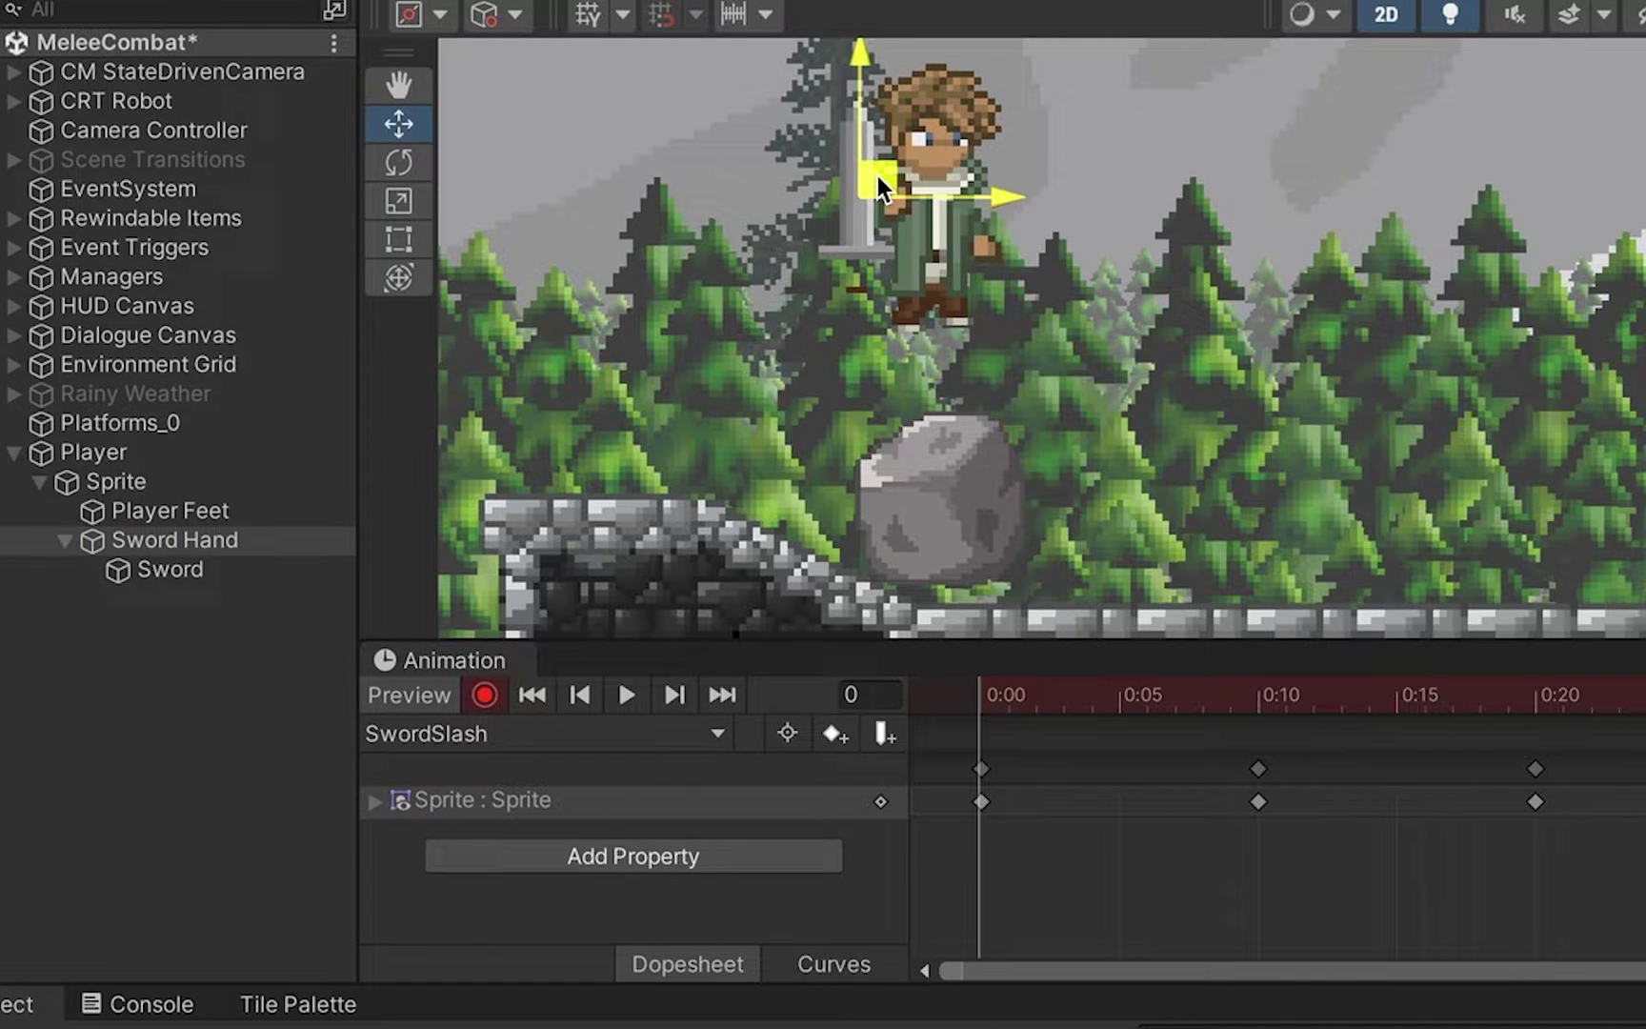
pyautogui.moveTo(878, 175); pyautogui.dragTo(914, 111)
pyautogui.press('q')
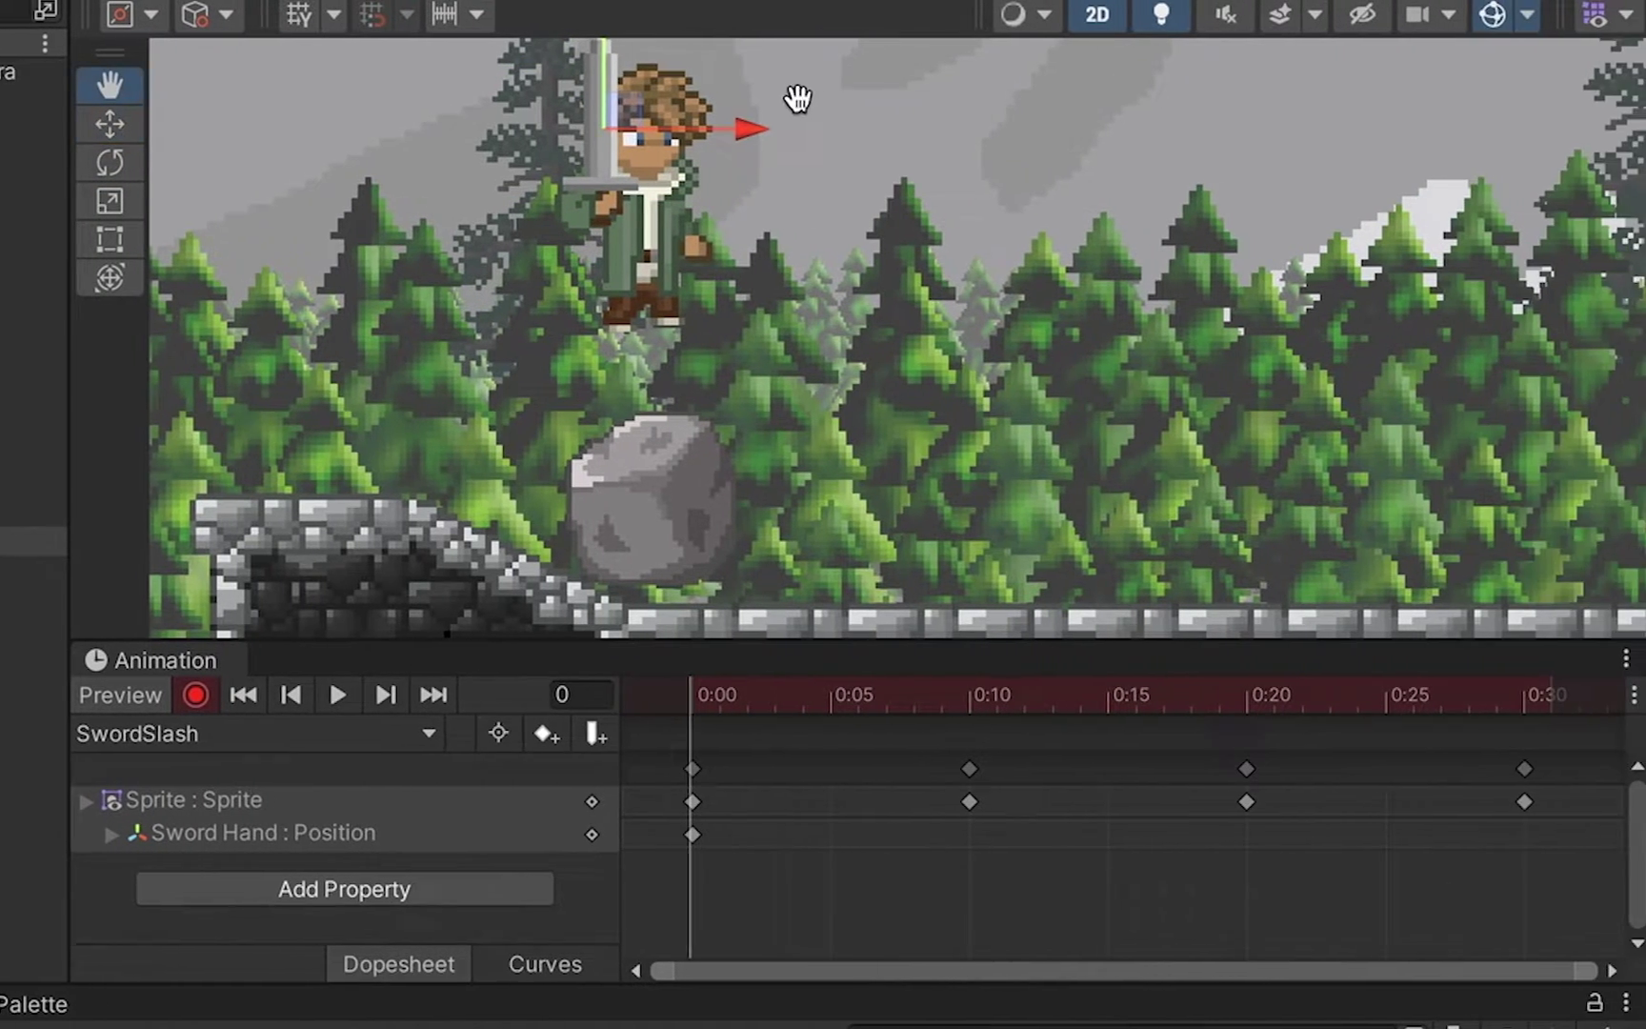
pyautogui.moveTo(798, 98); pyautogui.dragTo(828, 246)
pyautogui.press('w')
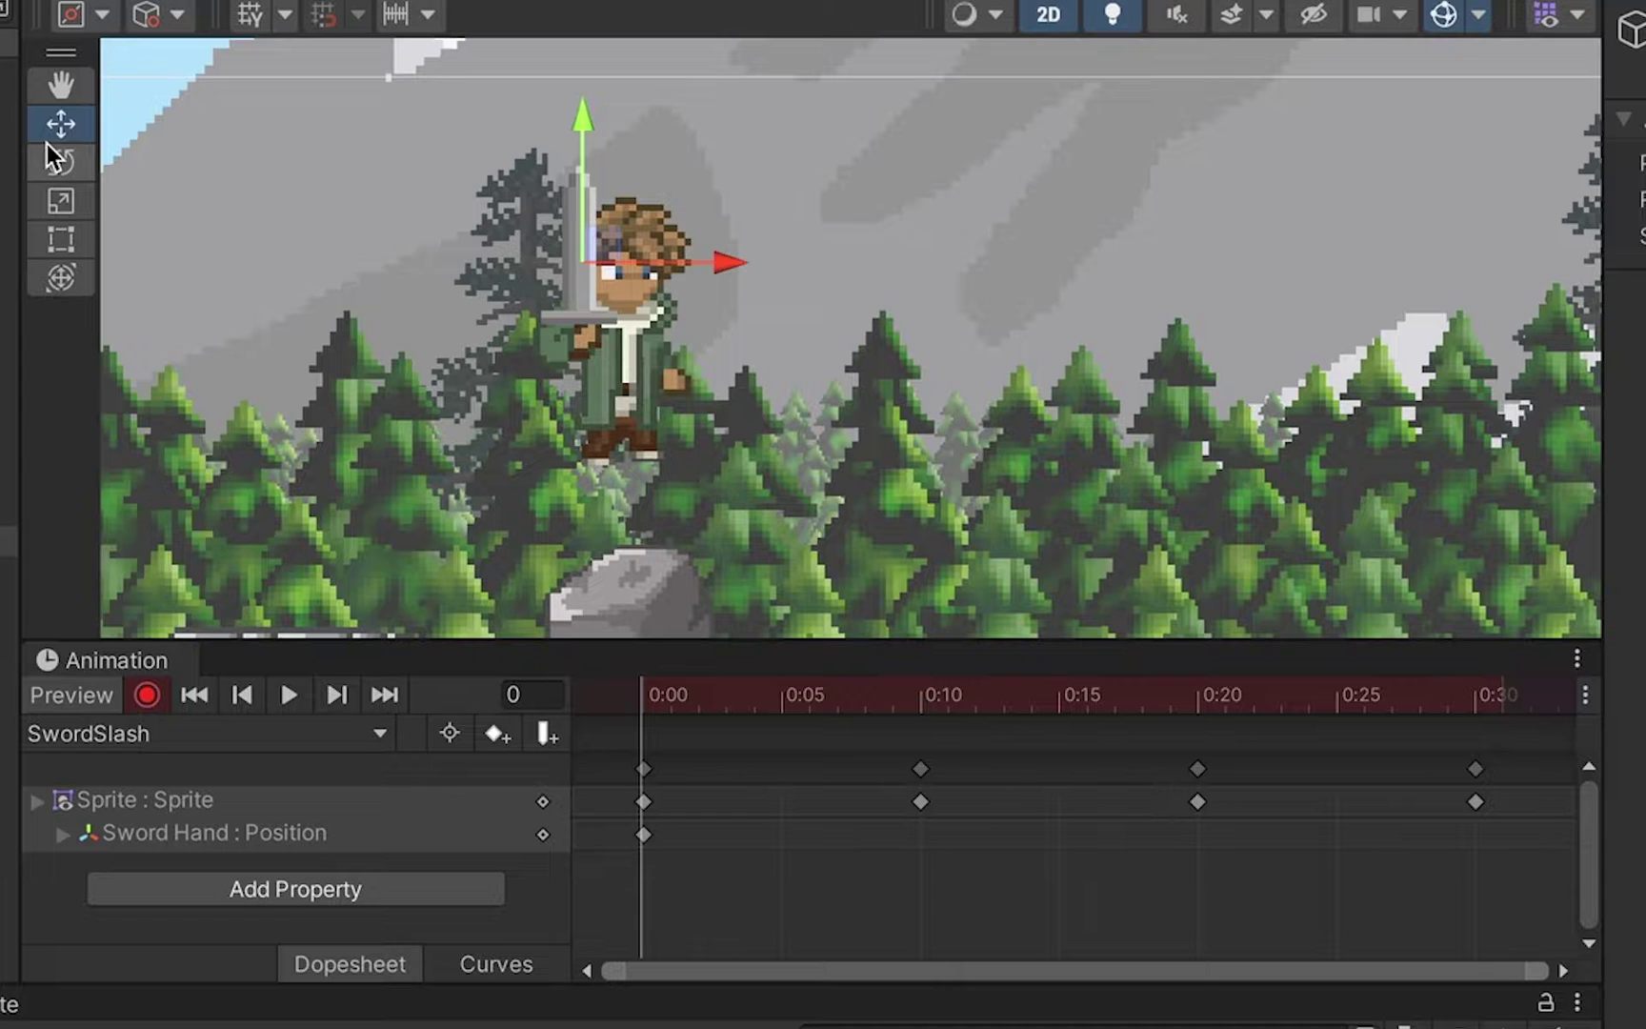
pyautogui.click(58, 164)
pyautogui.moveTo(551, 128); pyautogui.dragTo(381, 197)
pyautogui.press('w')
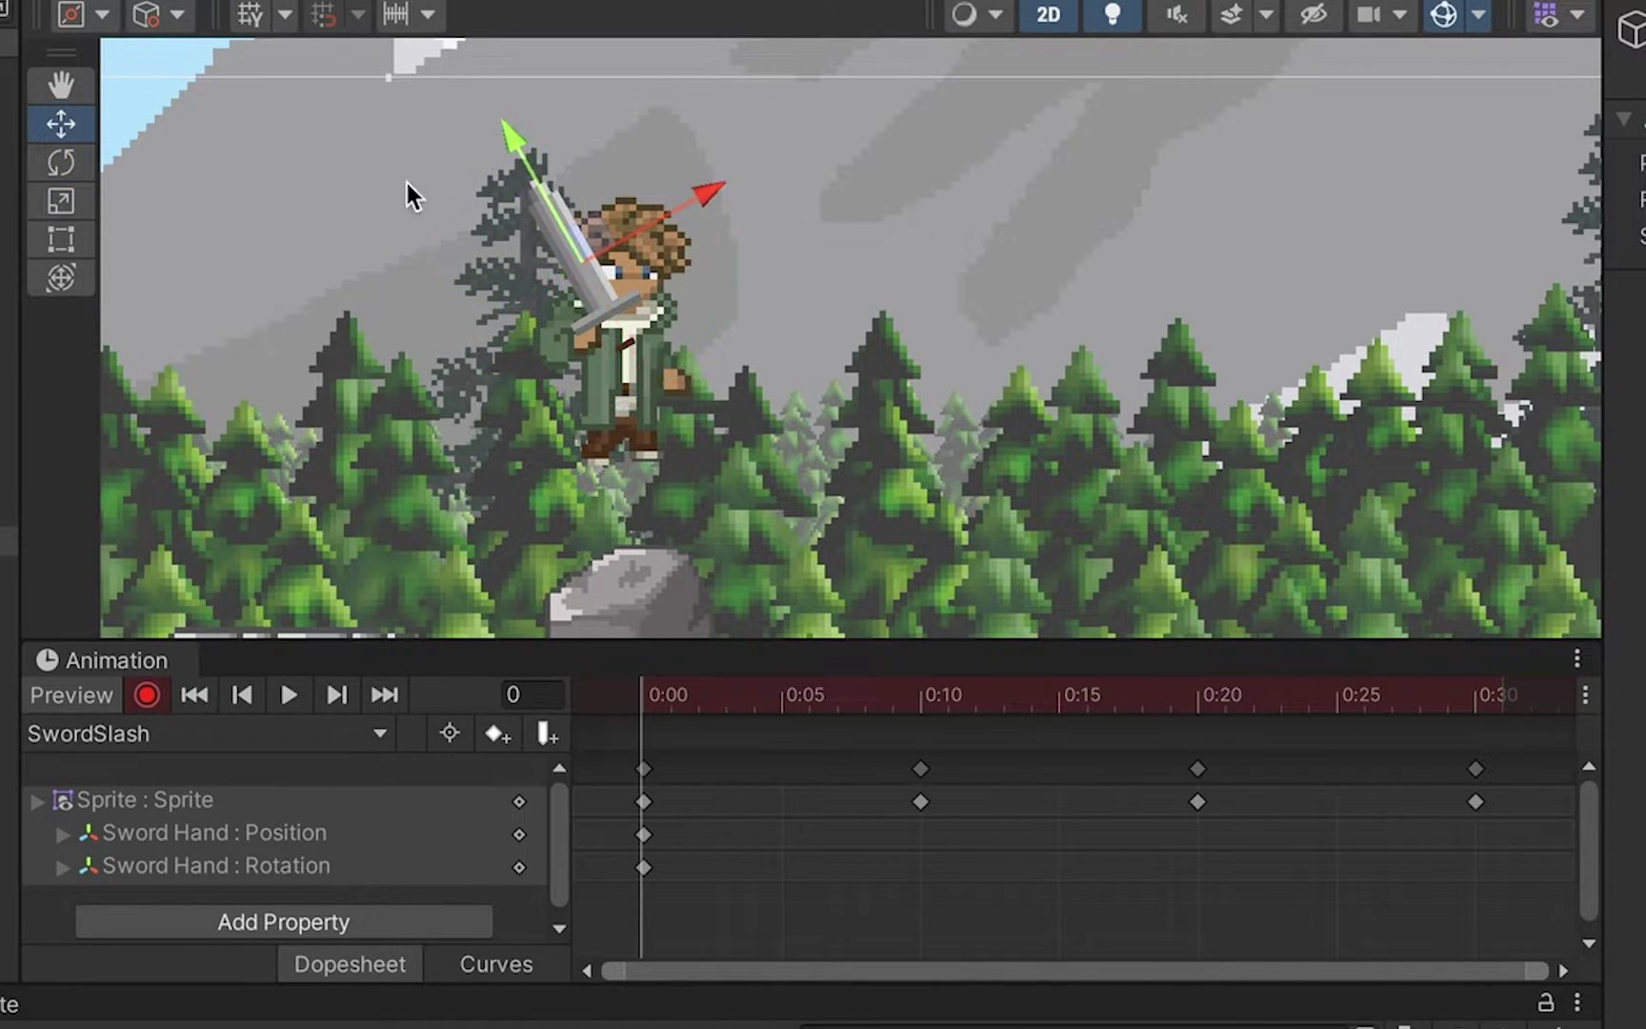
pyautogui.moveTo(586, 259); pyautogui.dragTo(550, 271)
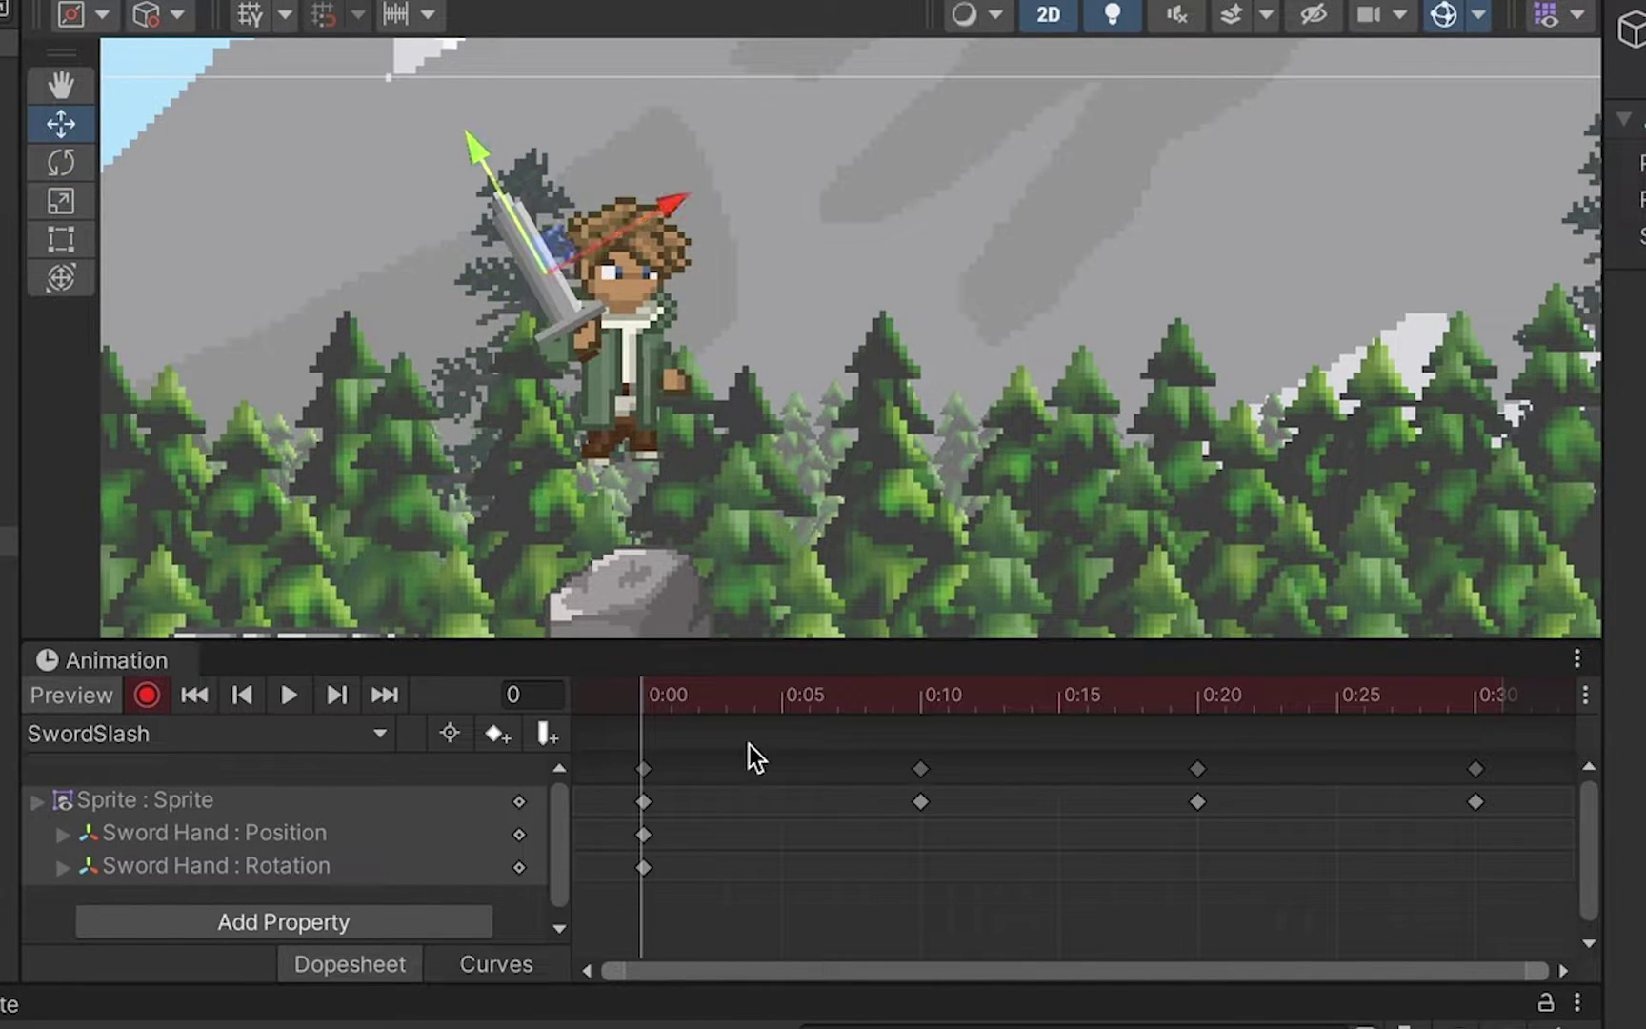
# Key Sword Hand swung forward and moved right at frame 10
pyautogui.click(922, 702)
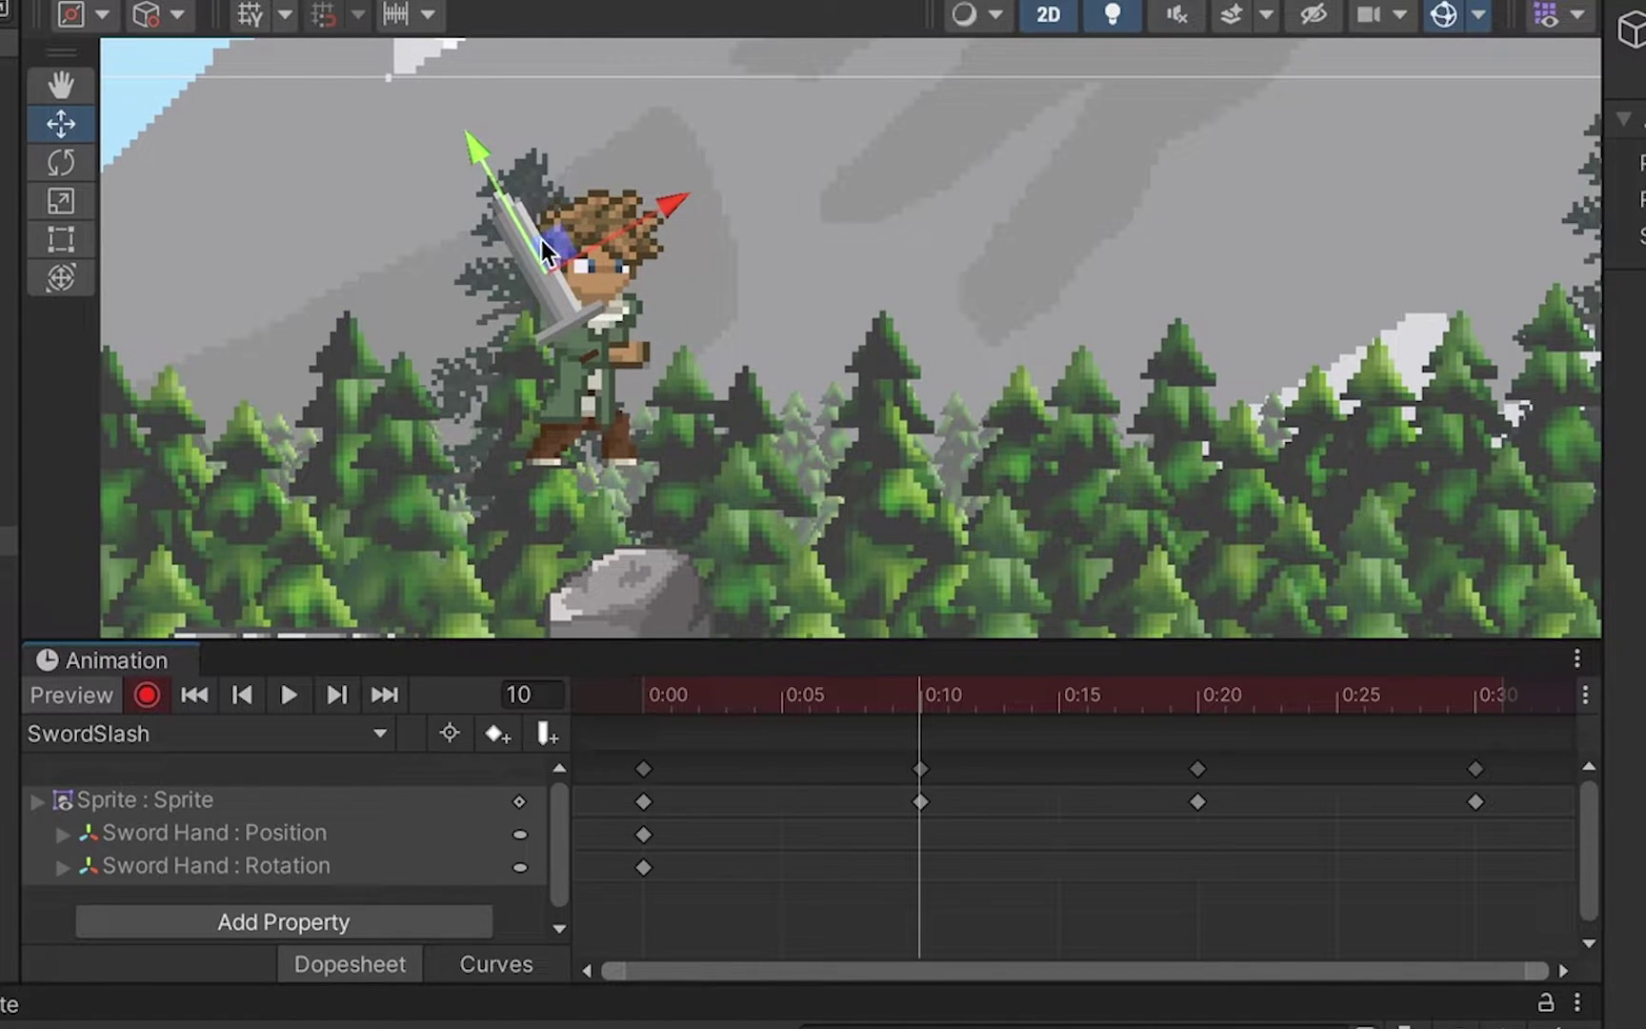
pyautogui.moveTo(544, 253); pyautogui.dragTo(592, 288)
pyautogui.click(60, 162)
pyautogui.moveTo(570, 153); pyautogui.dragTo(686, 314)
pyautogui.press('w')
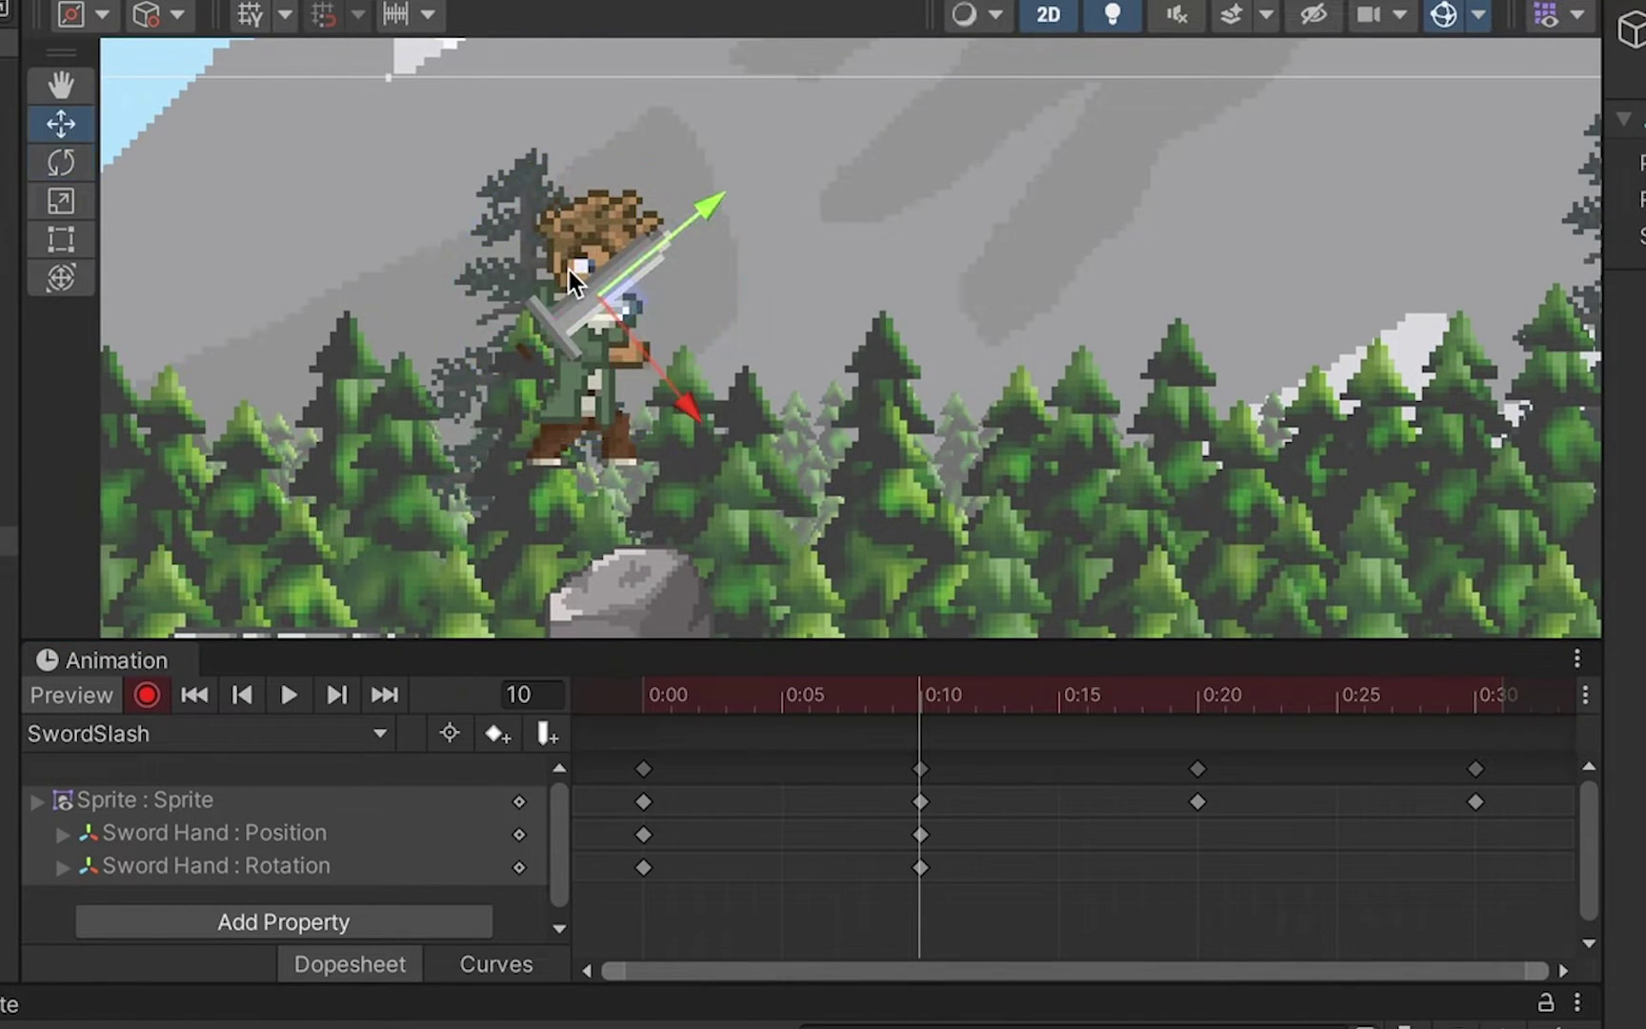
pyautogui.moveTo(574, 281); pyautogui.dragTo(713, 354)
# Key Sword Hand swung further down and lowered at frame 20
pyautogui.click(1199, 700)
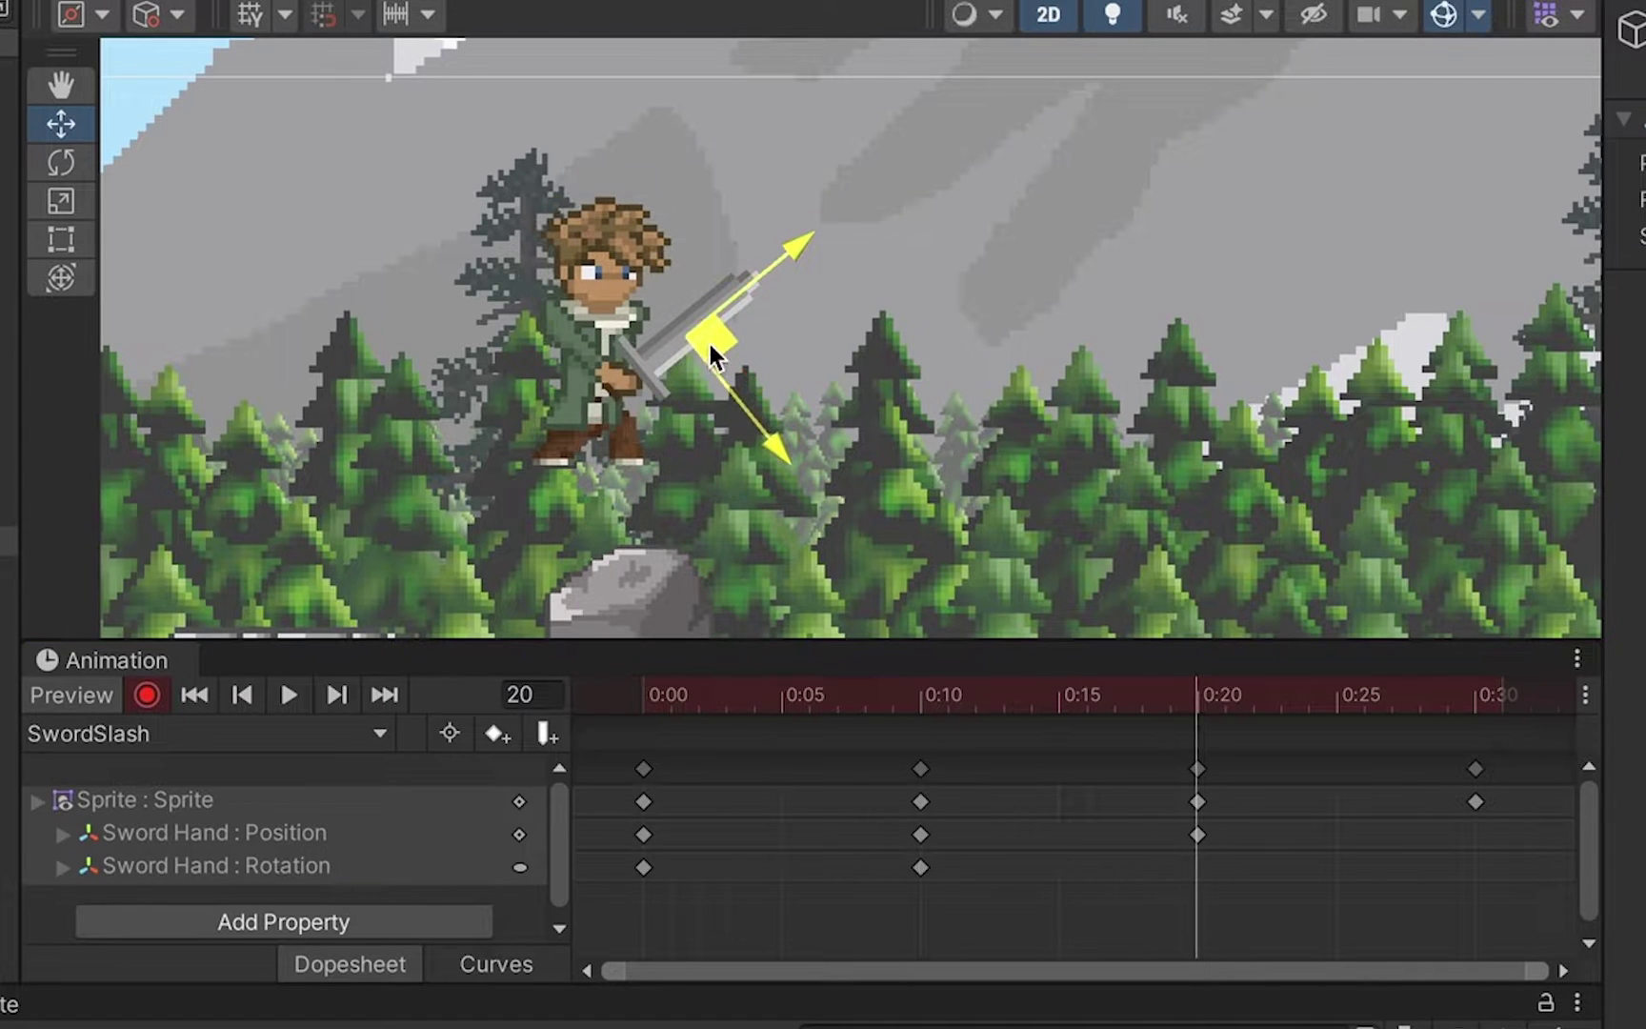
pyautogui.press('e')
pyautogui.moveTo(815, 265); pyautogui.dragTo(956, 562)
pyautogui.press('w')
pyautogui.moveTo(712, 343); pyautogui.dragTo(692, 450)
# Copy the starting Sword Hand keys to frame 30 and preview the slash
pyautogui.moveTo(726, 914); pyautogui.dragTo(610, 815)
pyautogui.hotkey('ctrl', 'c')
pyautogui.click(1474, 700)
pyautogui.hotkey('ctrl', 'v')
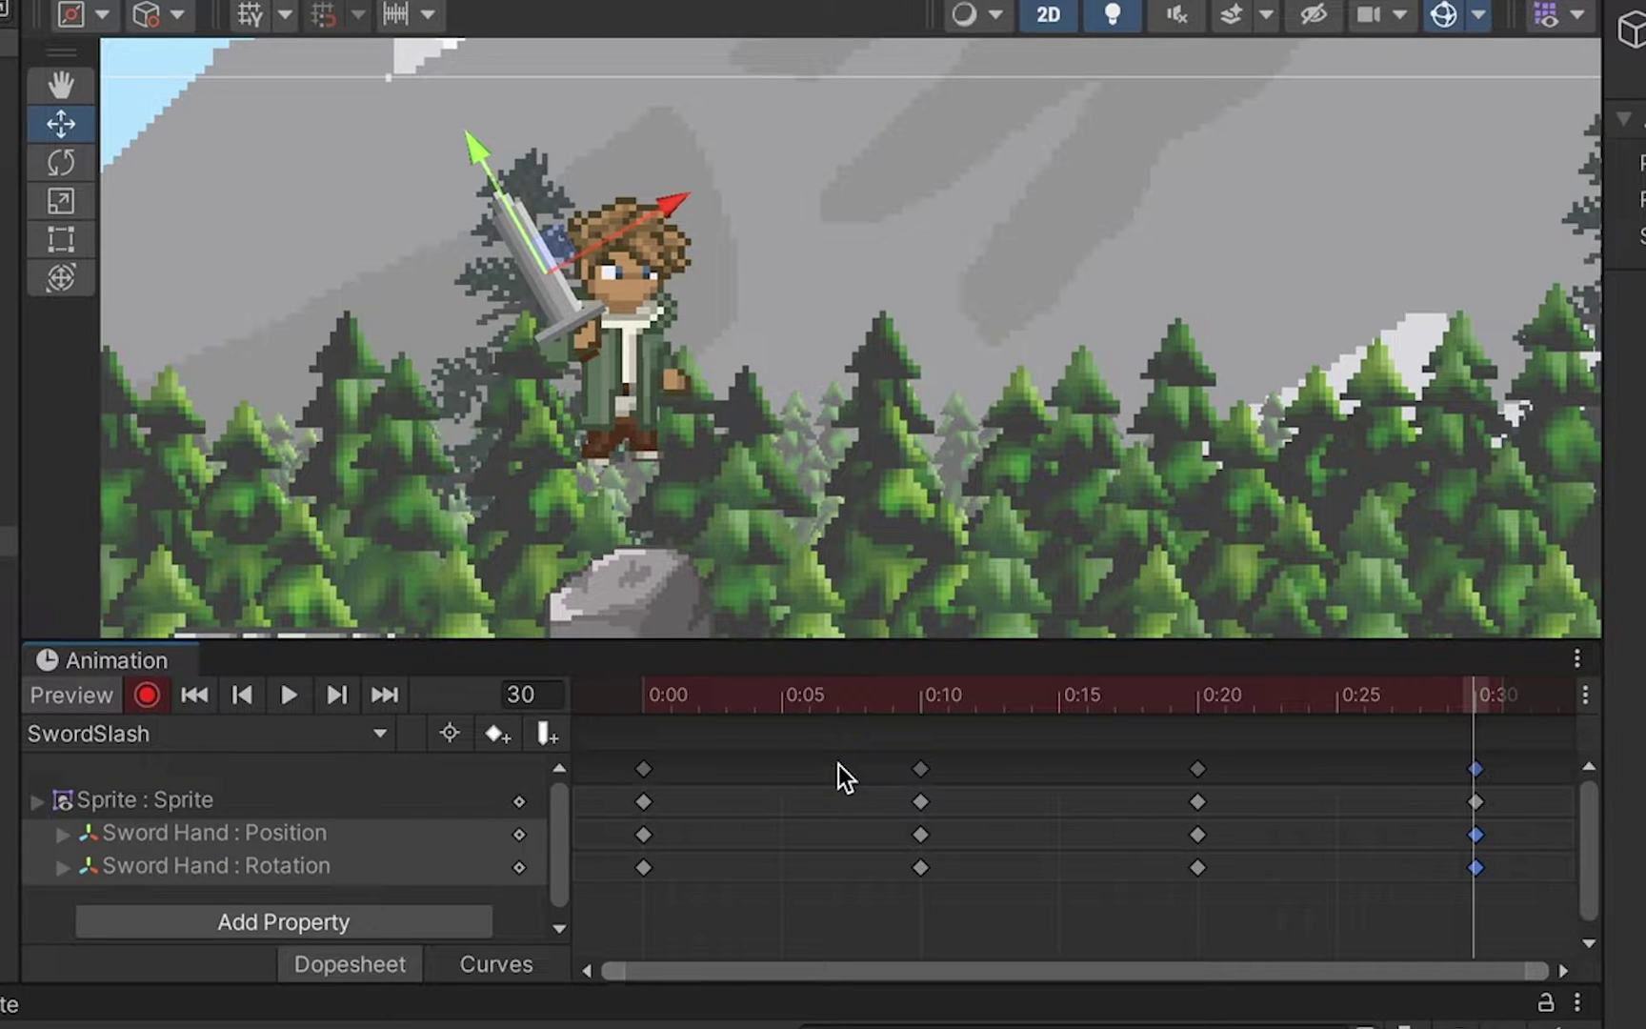
pyautogui.click(292, 695)
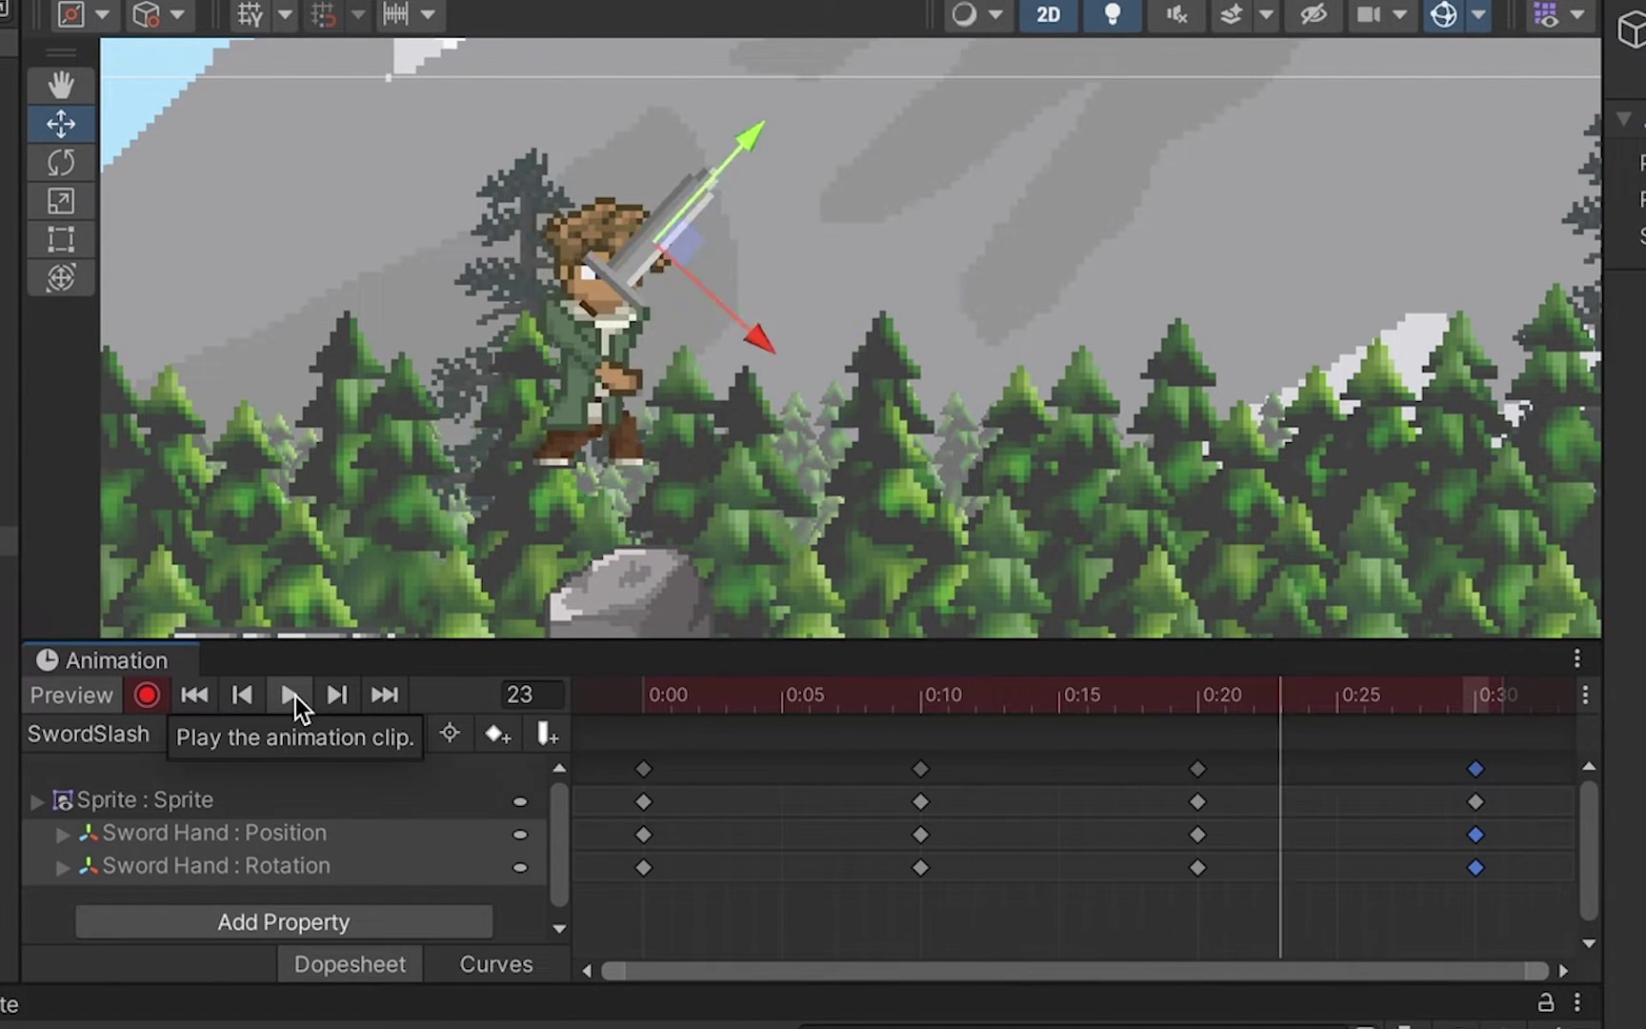
pyautogui.click(296, 695)
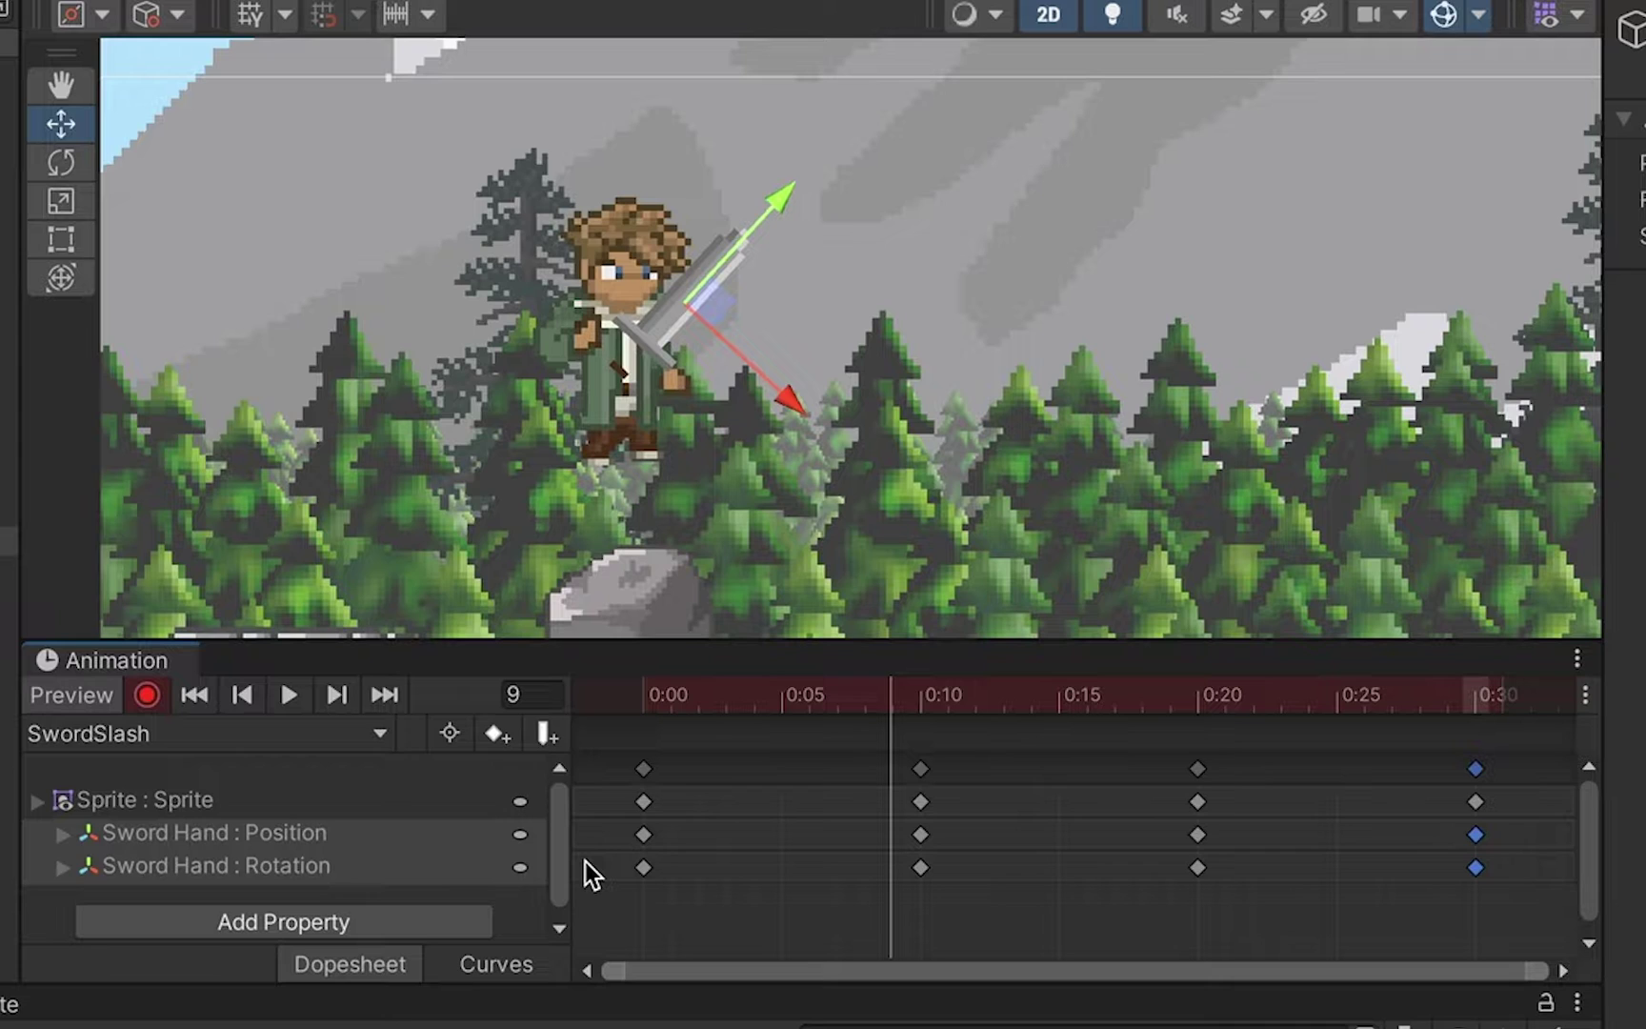
# Paste the starting Sword Hand pose at frame 9 and scrub the early frames
pyautogui.moveTo(679, 682); pyautogui.dragTo(626, 683)
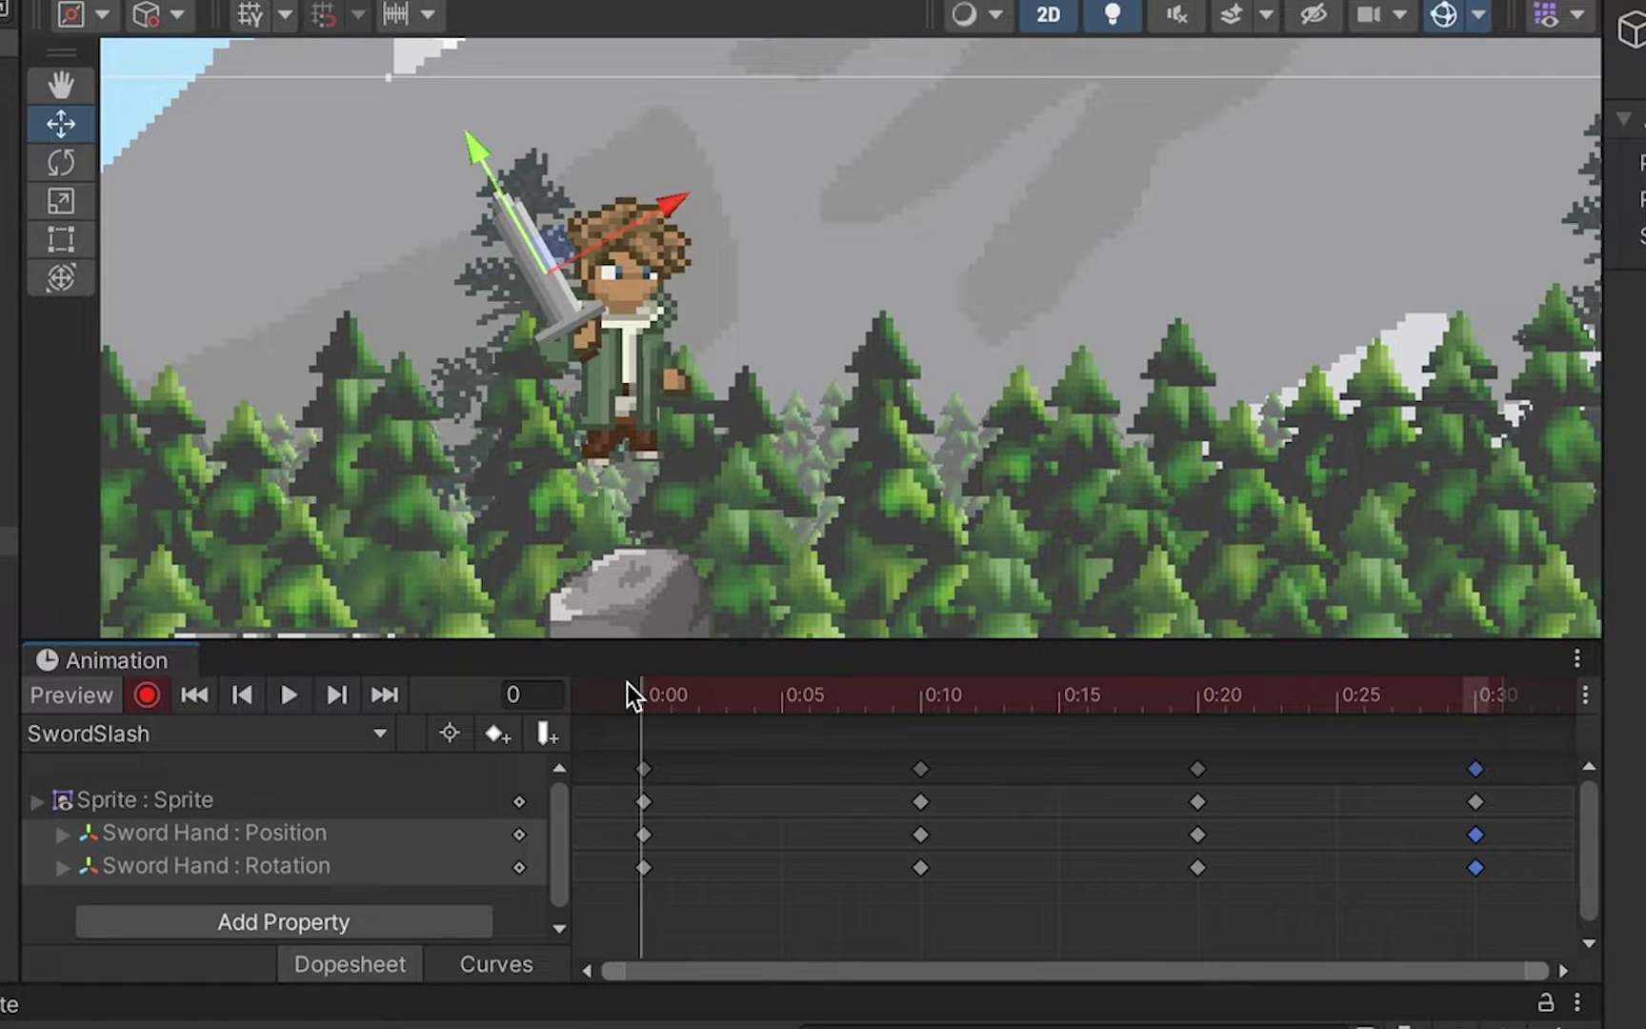
pyautogui.moveTo(698, 913); pyautogui.dragTo(625, 844)
pyautogui.click(894, 703)
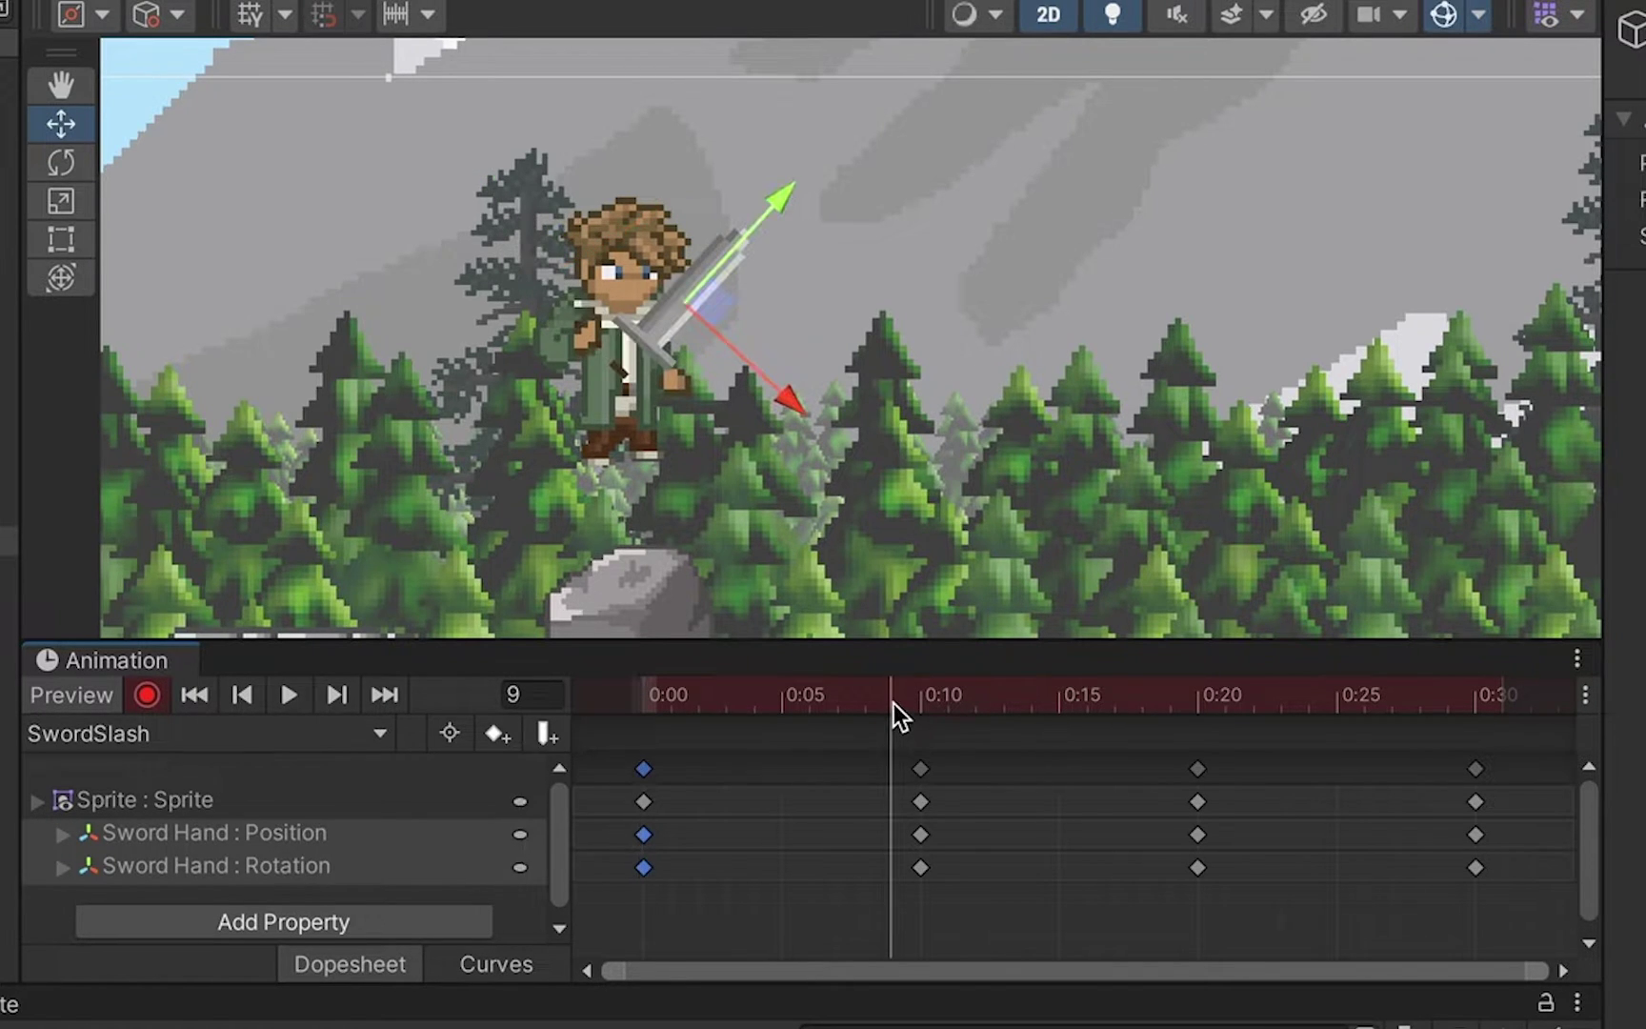
pyautogui.hotkey('ctrl', 'v')
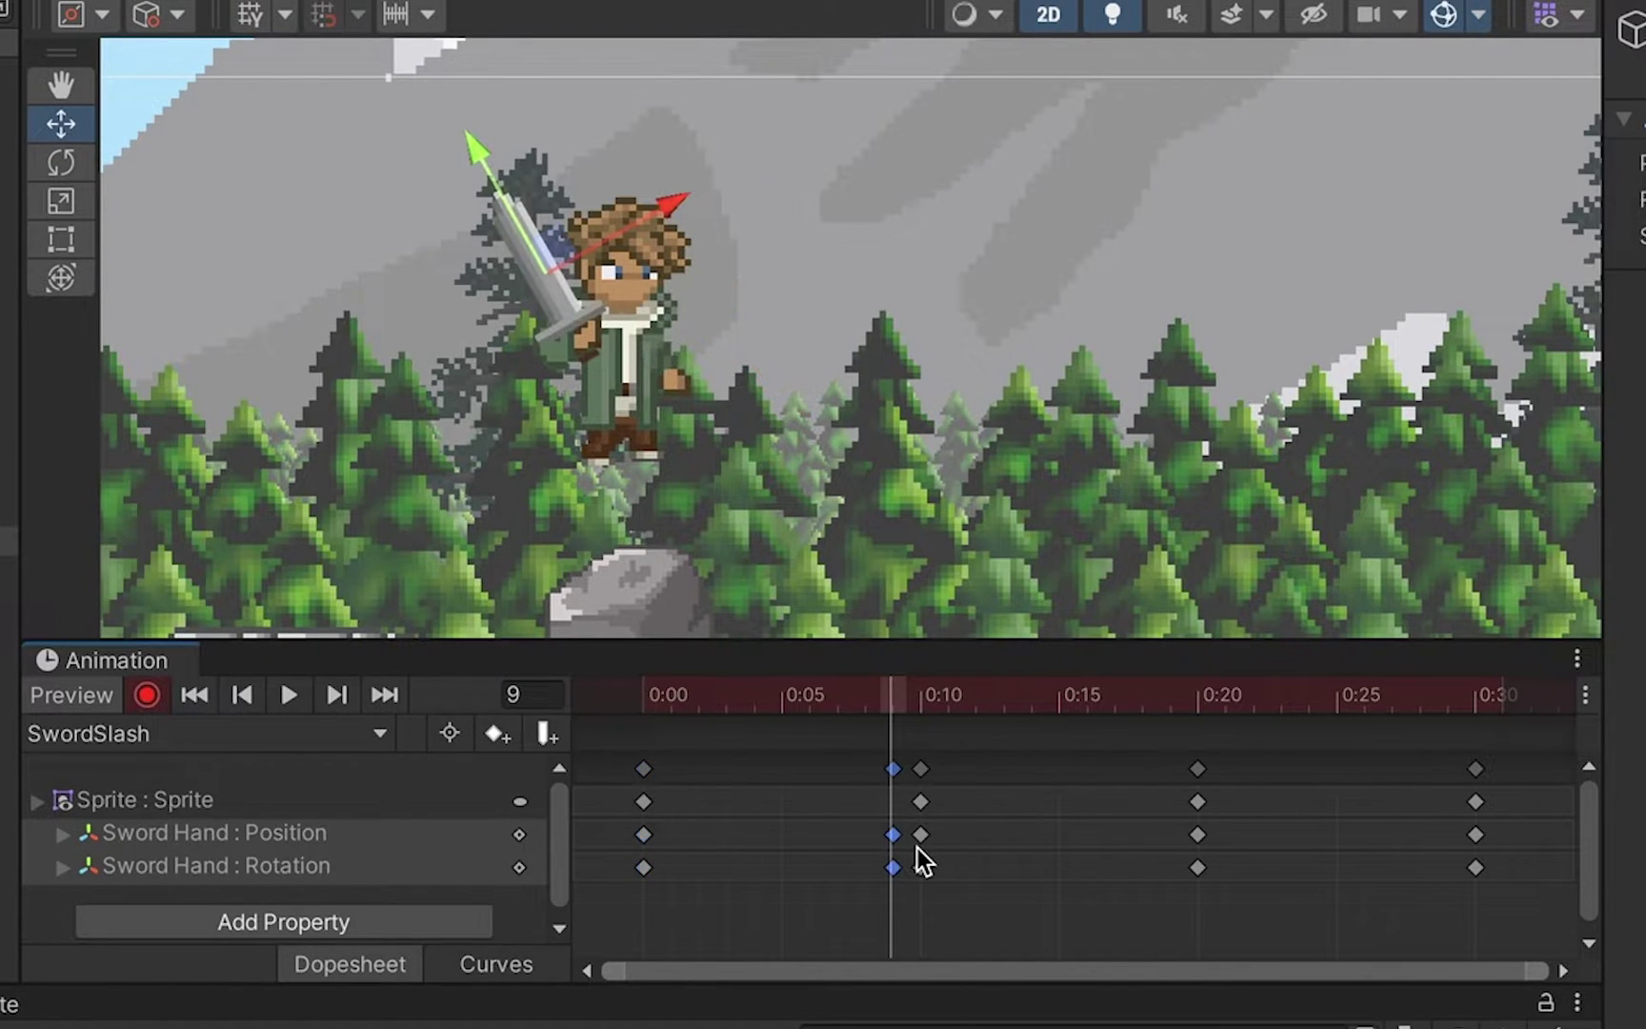
pyautogui.moveTo(638, 695); pyautogui.dragTo(909, 698)
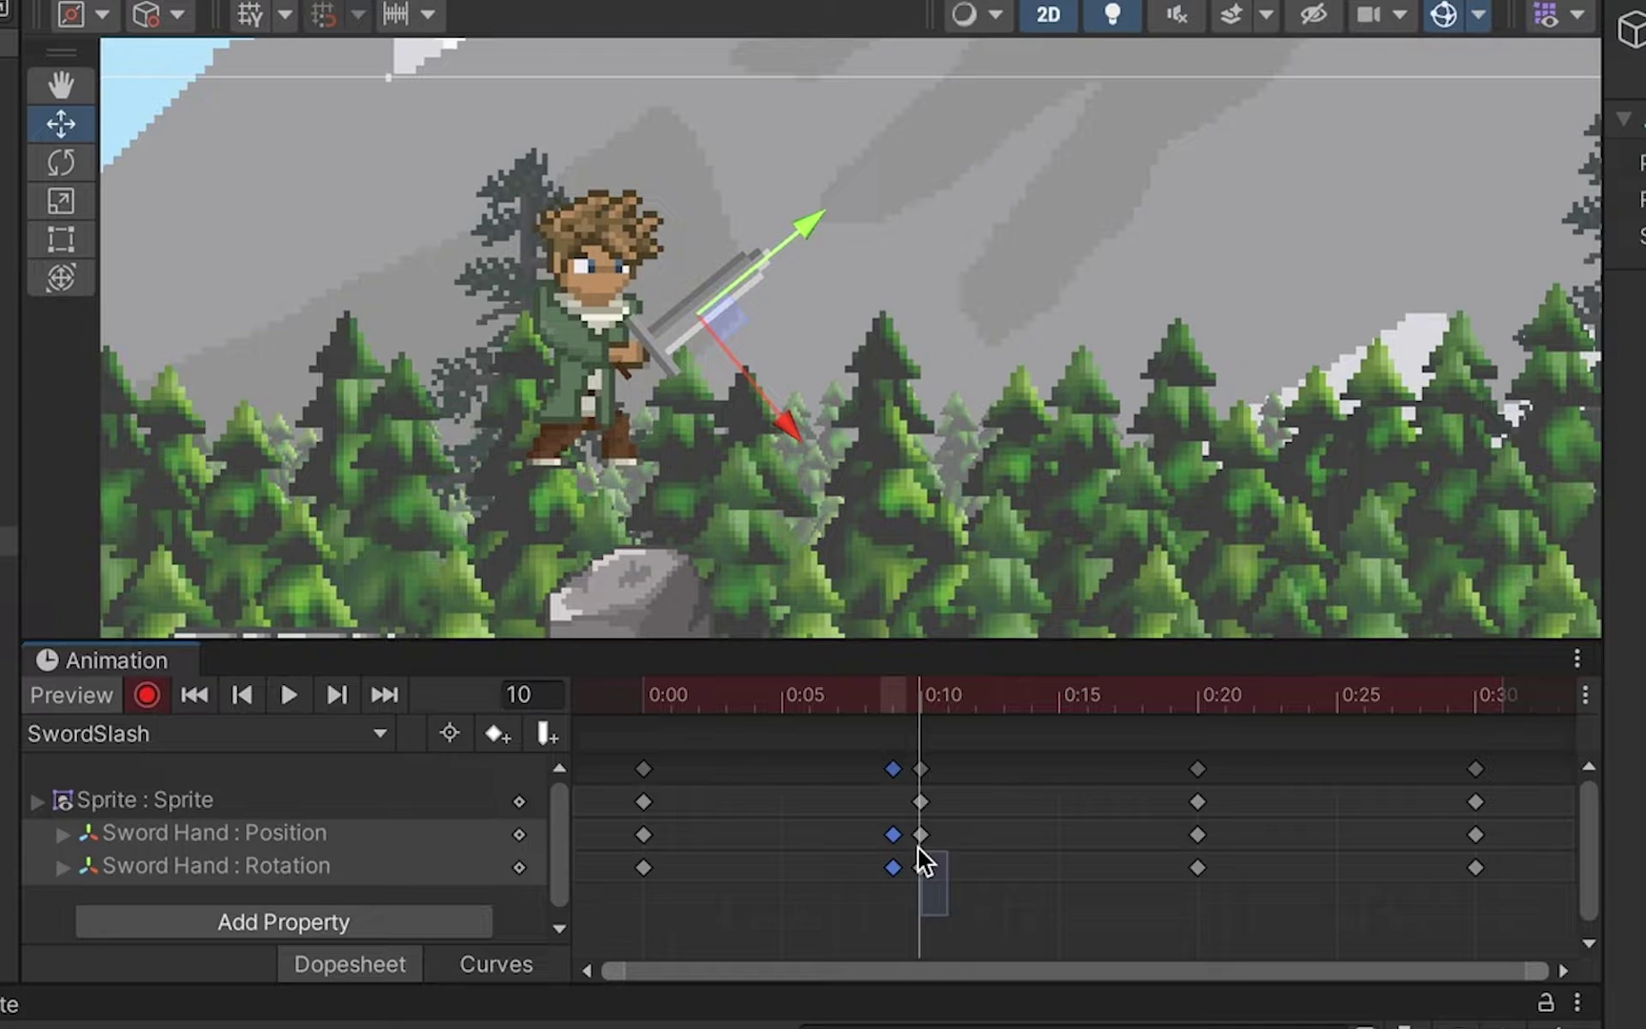
# Paste the frame-10 keys at frame 19 and the frame-20 keys at frame 29
pyautogui.moveTo(948, 914); pyautogui.dragTo(914, 819)
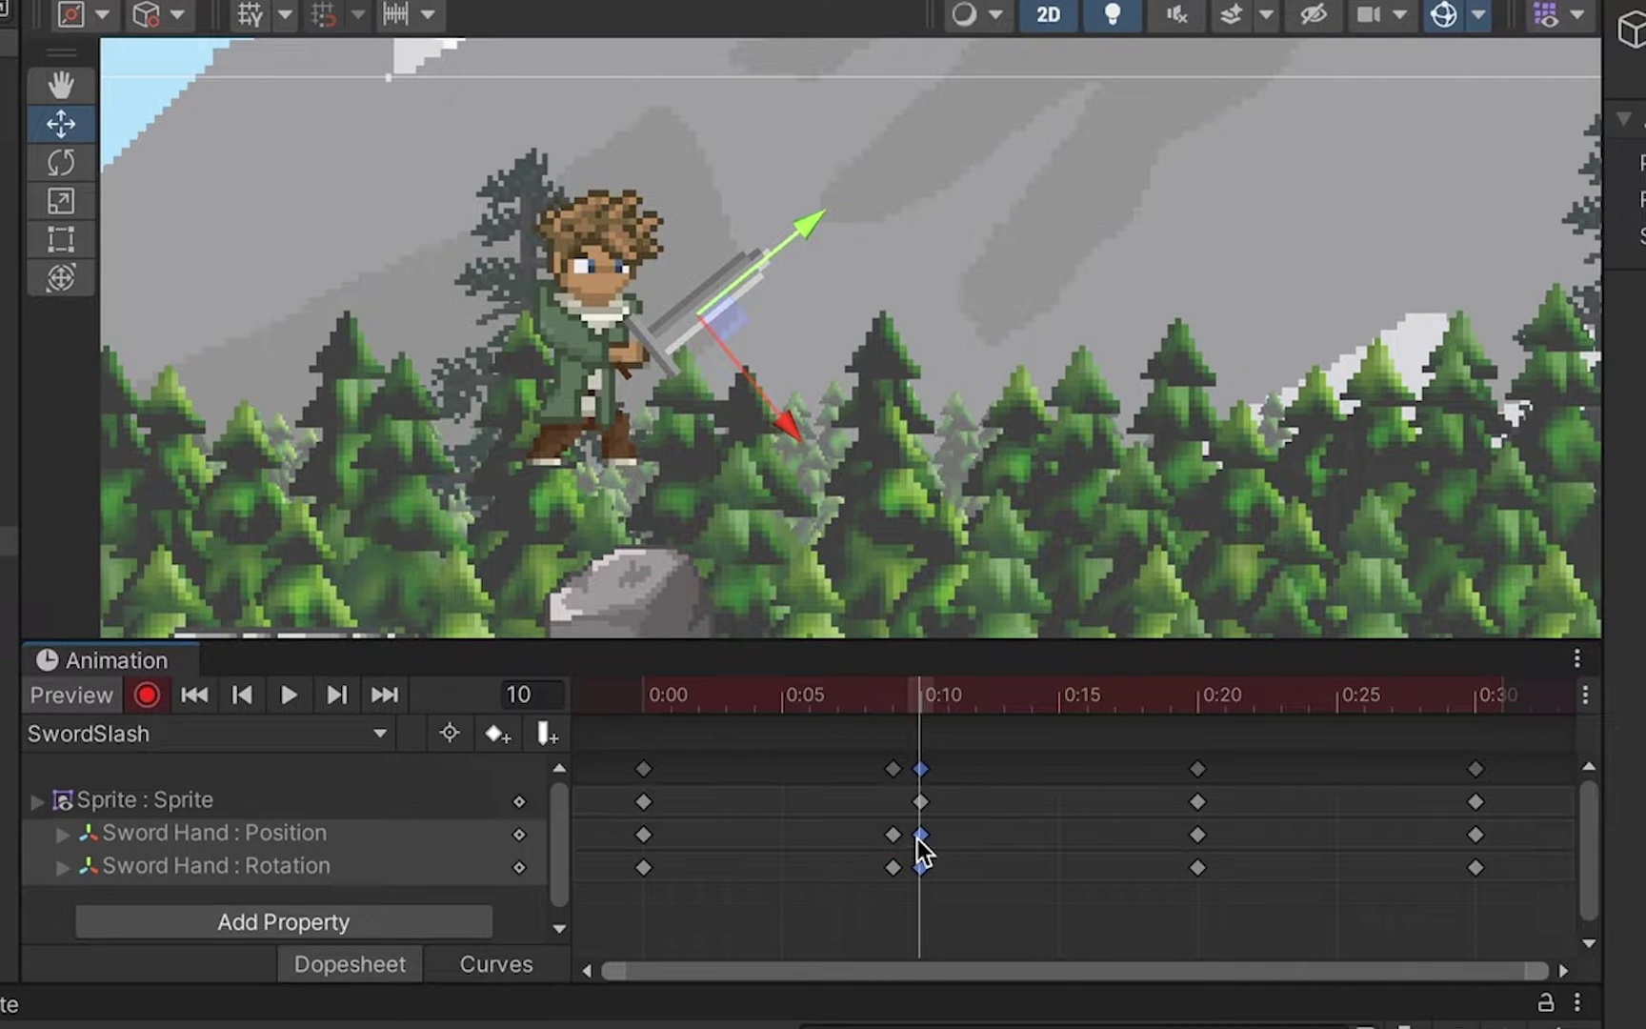
pyautogui.click(1175, 707)
pyautogui.hotkey('ctrl', 'v')
pyautogui.moveTo(1214, 859); pyautogui.dragTo(1204, 848)
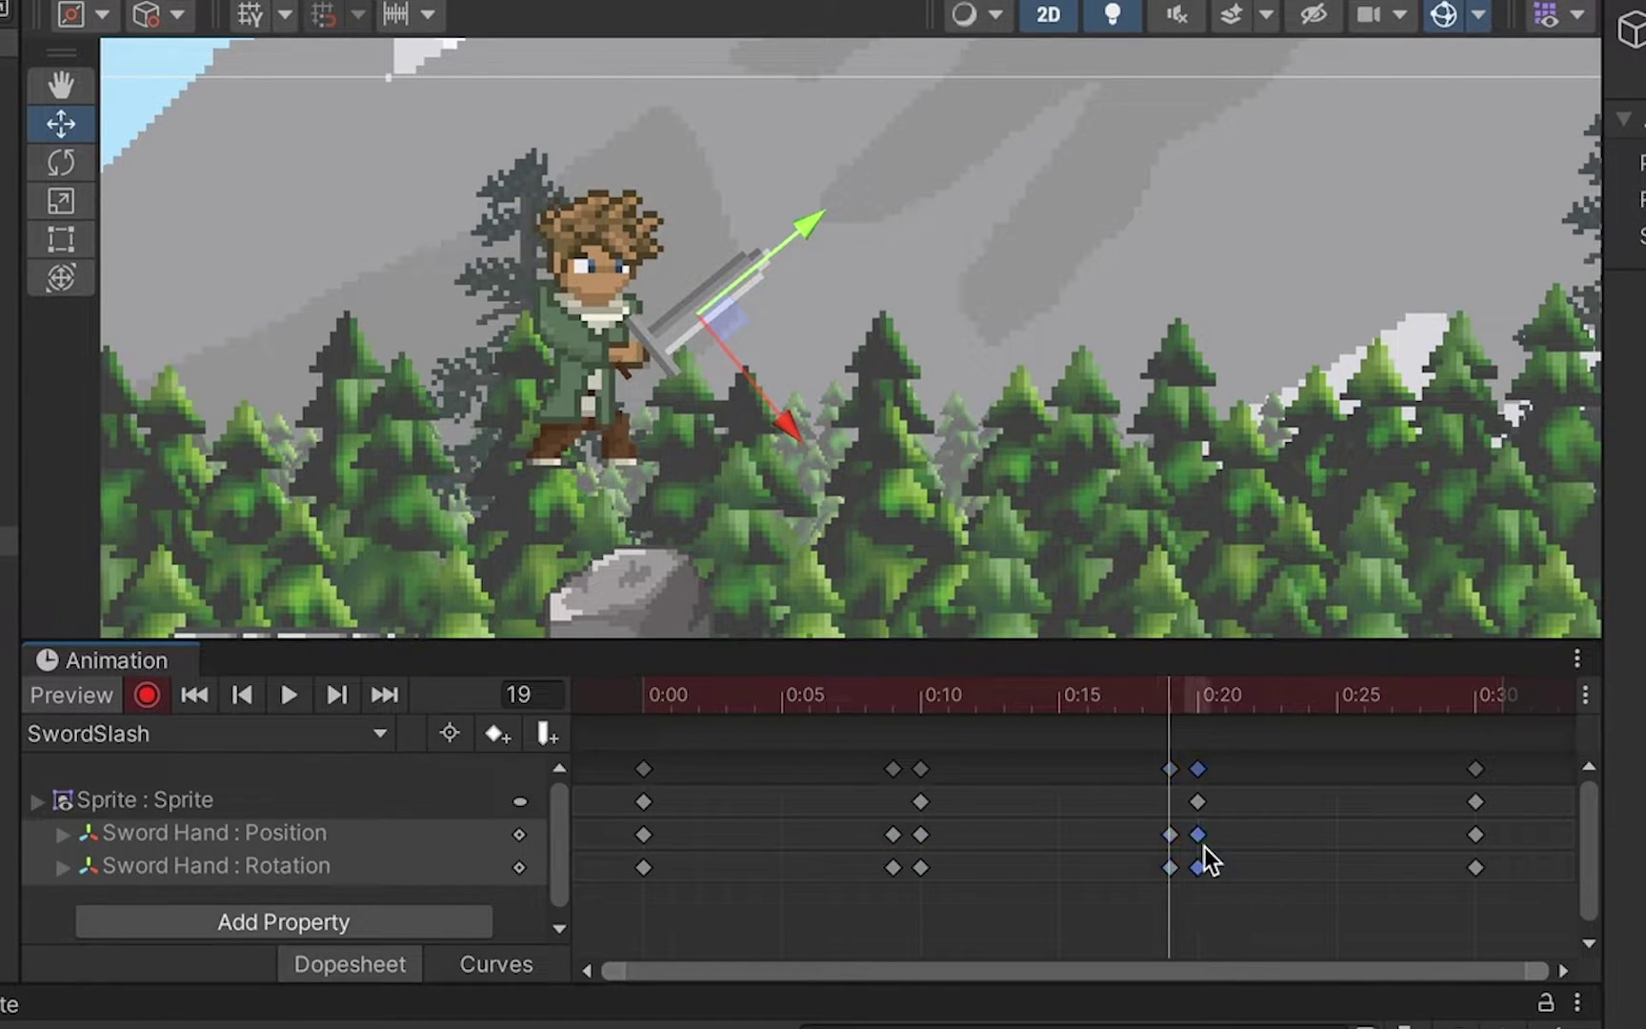
pyautogui.click(1449, 707)
pyautogui.hotkey('ctrl', 'v')
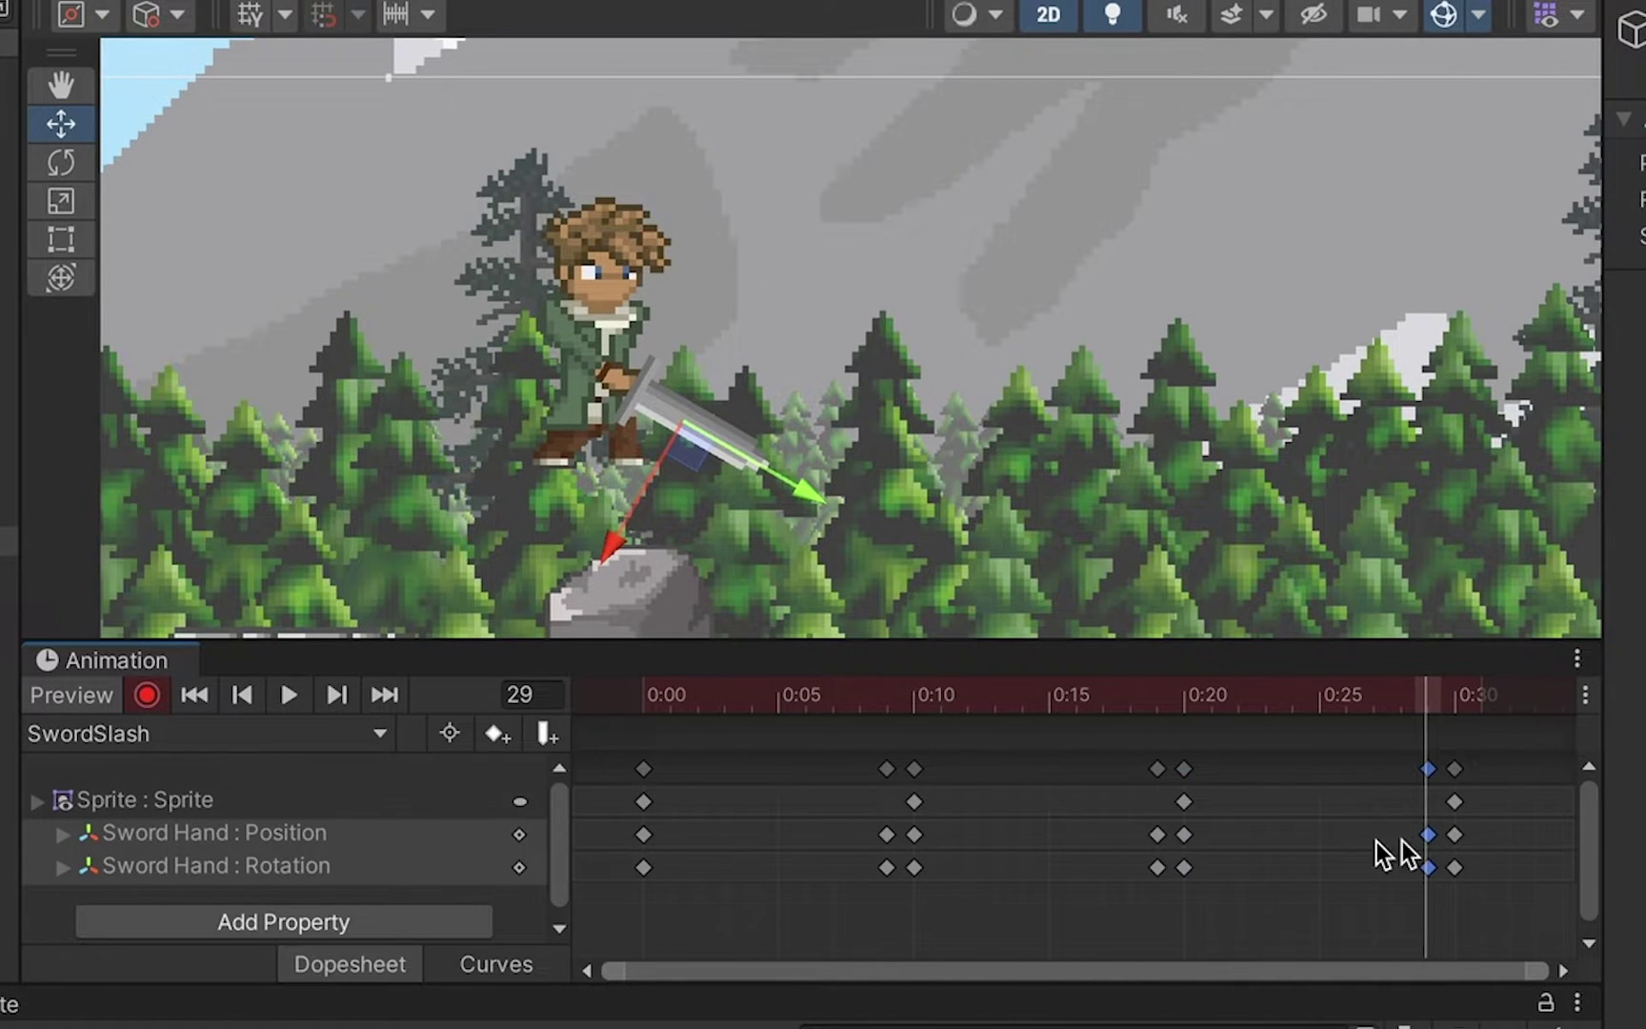
# Preview SwordSlash, stop recording, switch to the Walk clip and nudge the sword lower
pyautogui.click(286, 692)
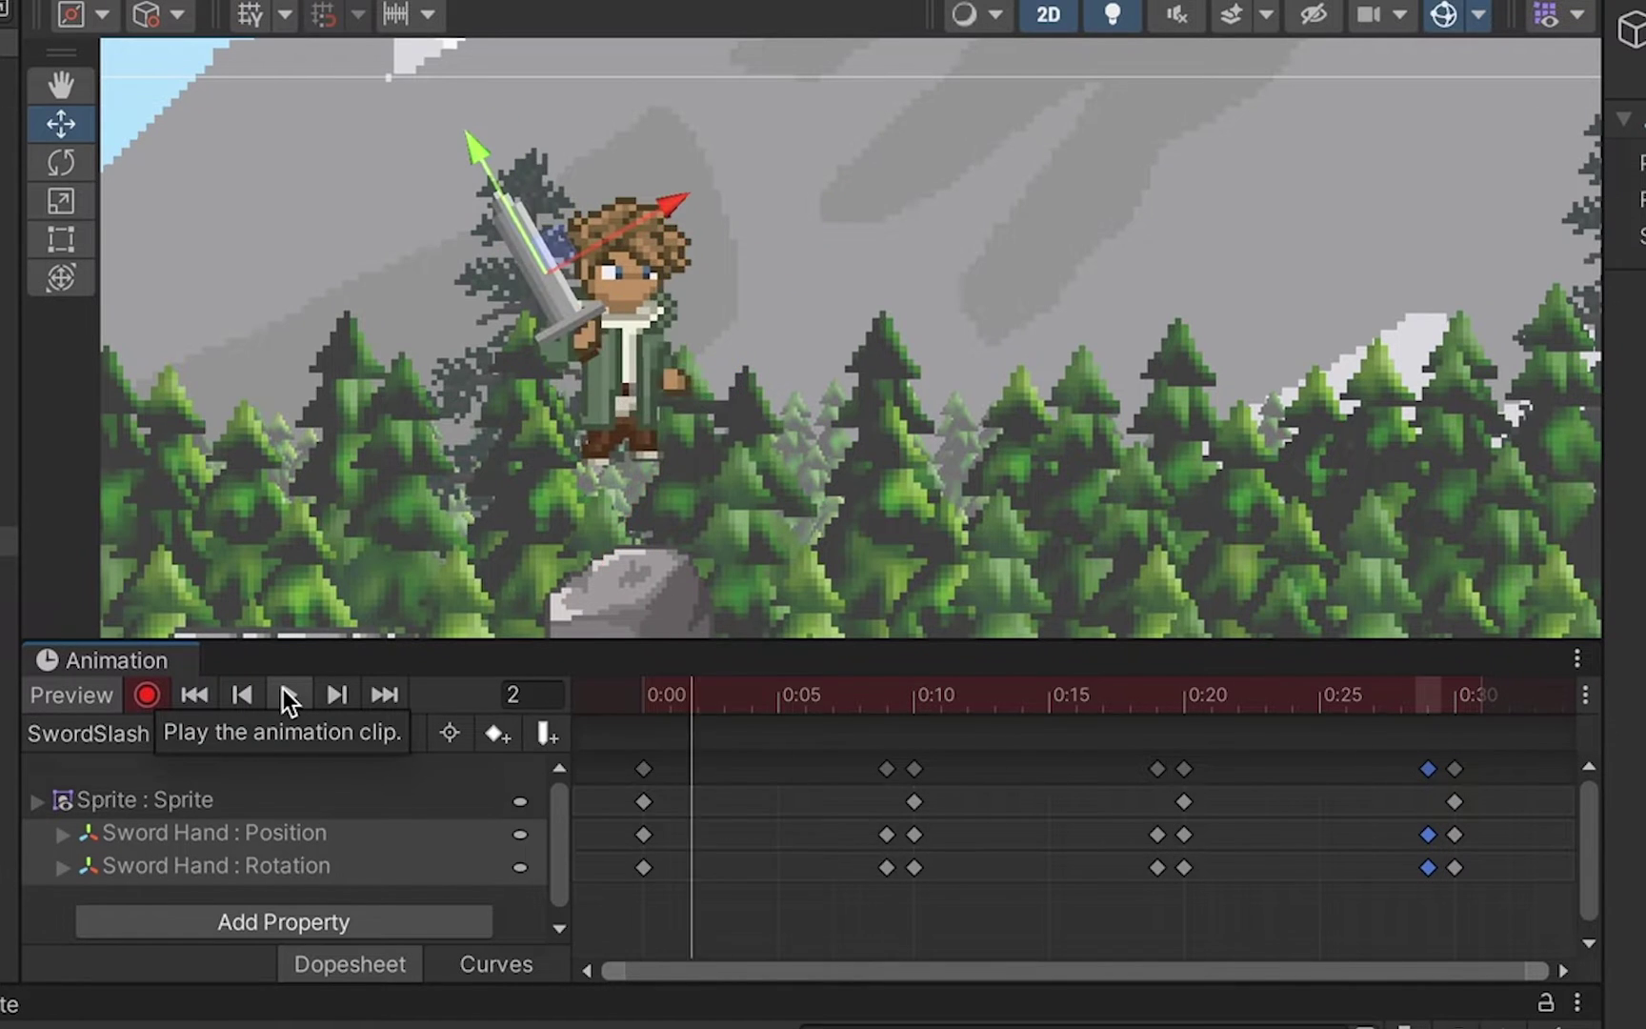
pyautogui.click(283, 693)
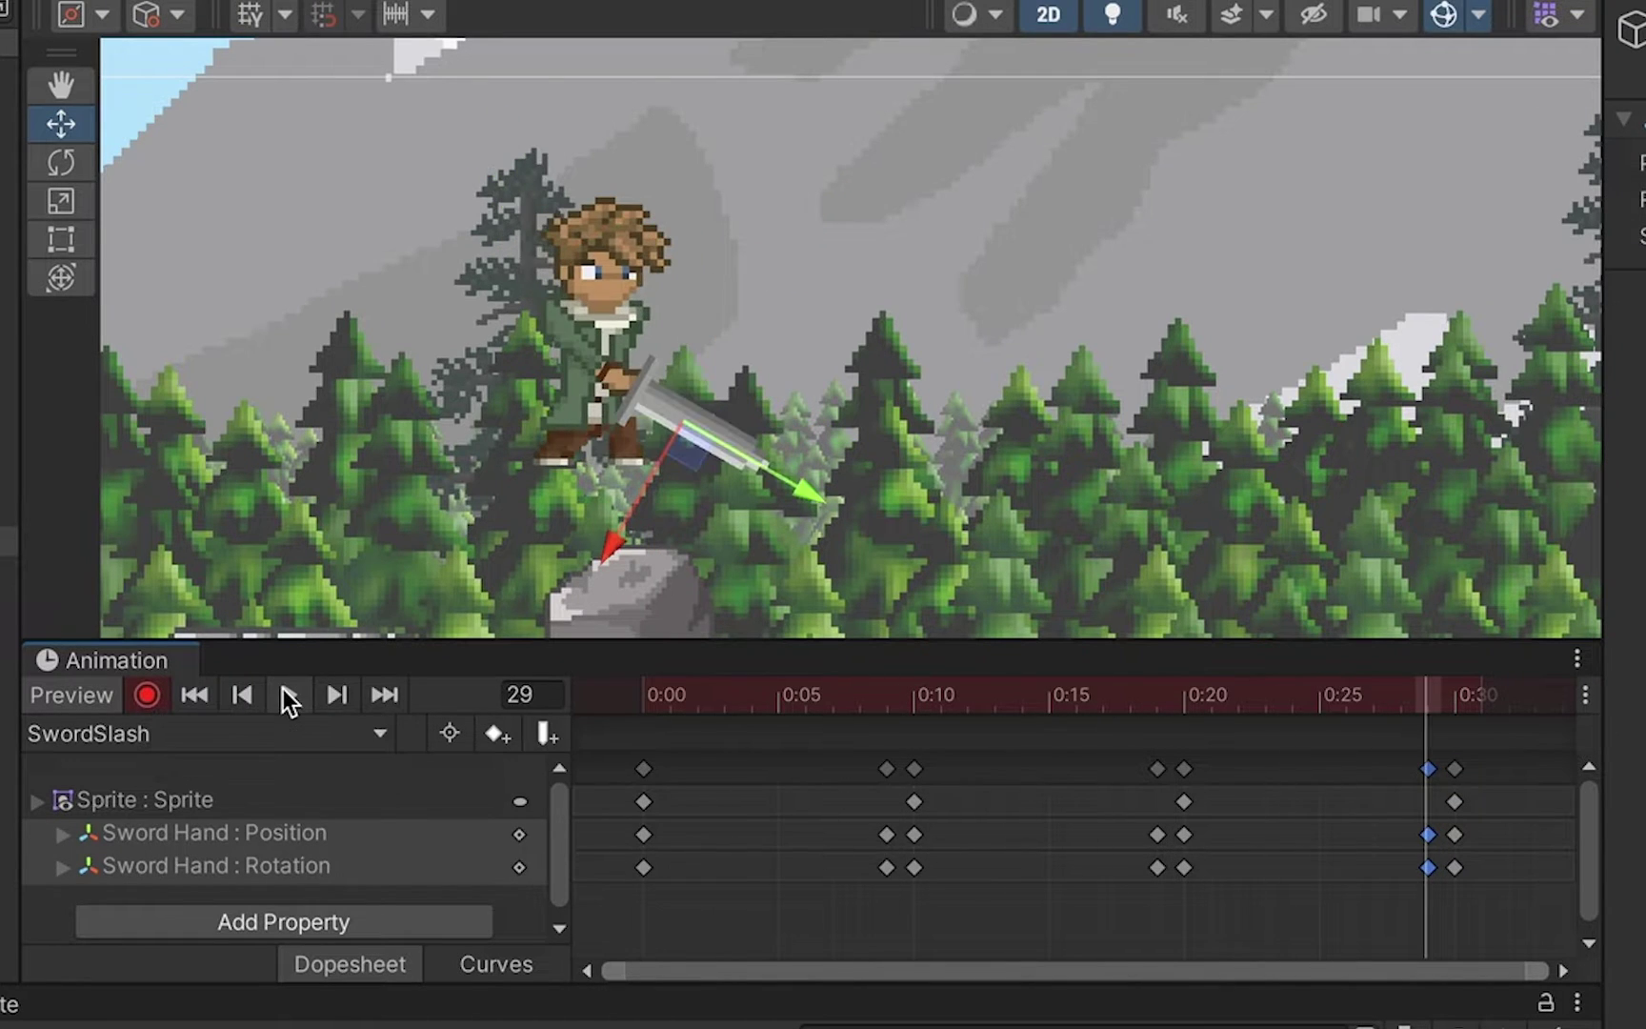
pyautogui.click(146, 696)
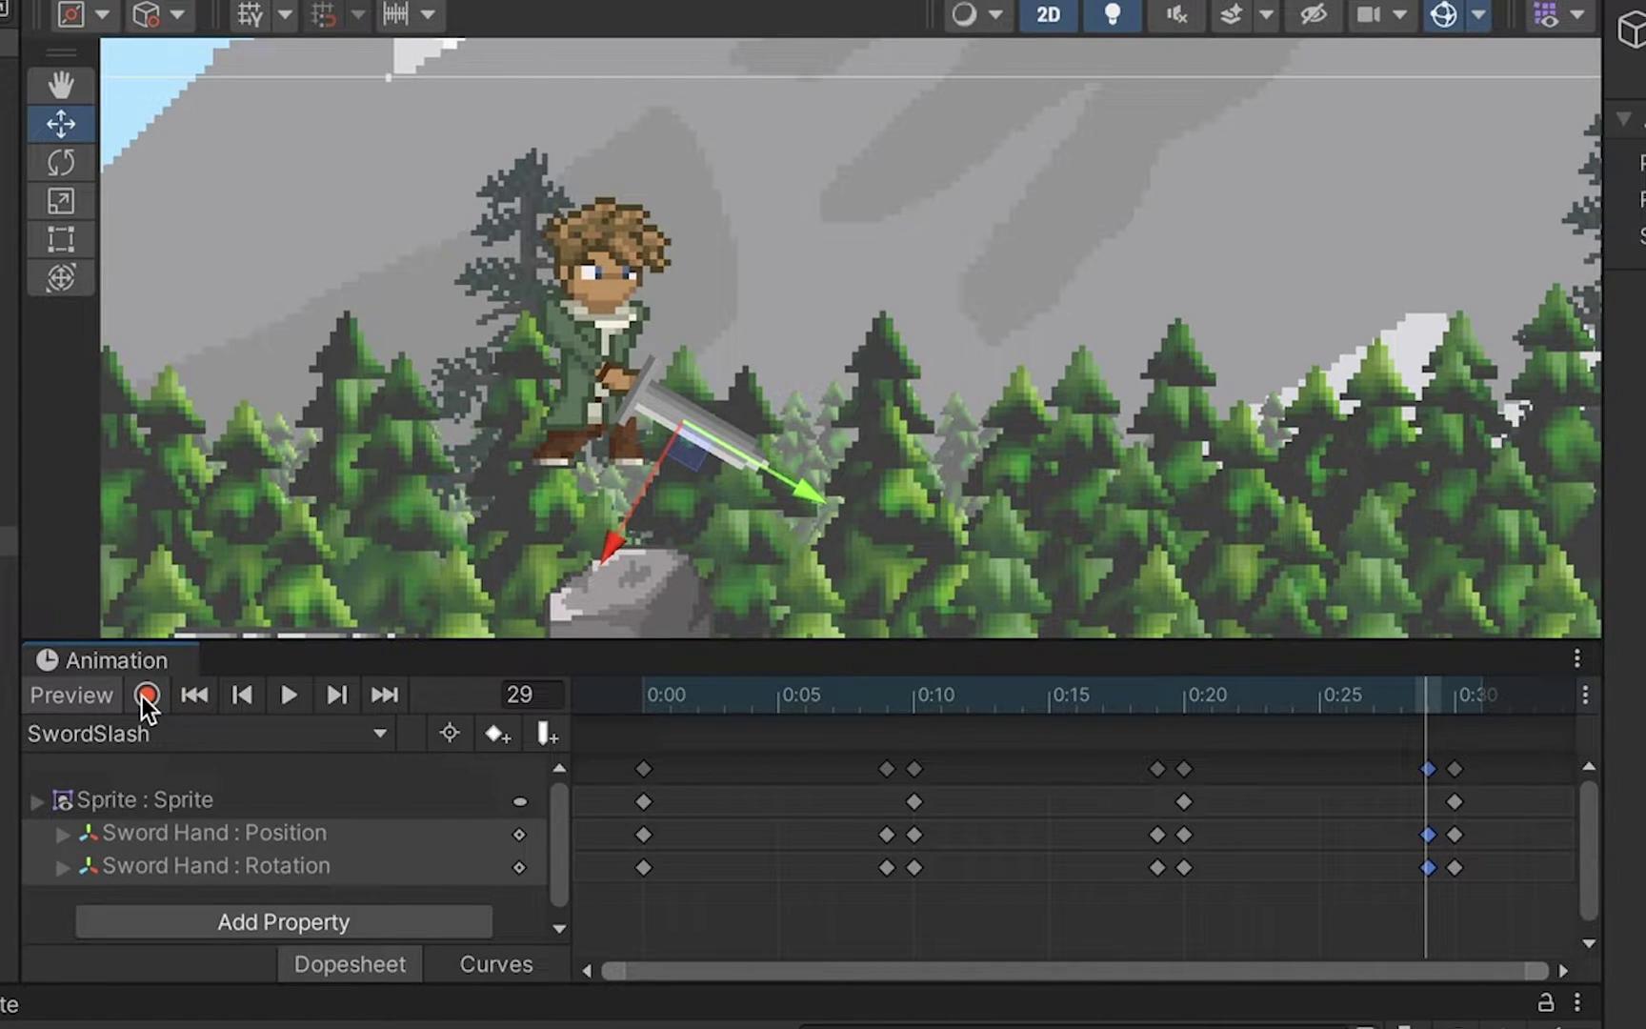
pyautogui.click(175, 735)
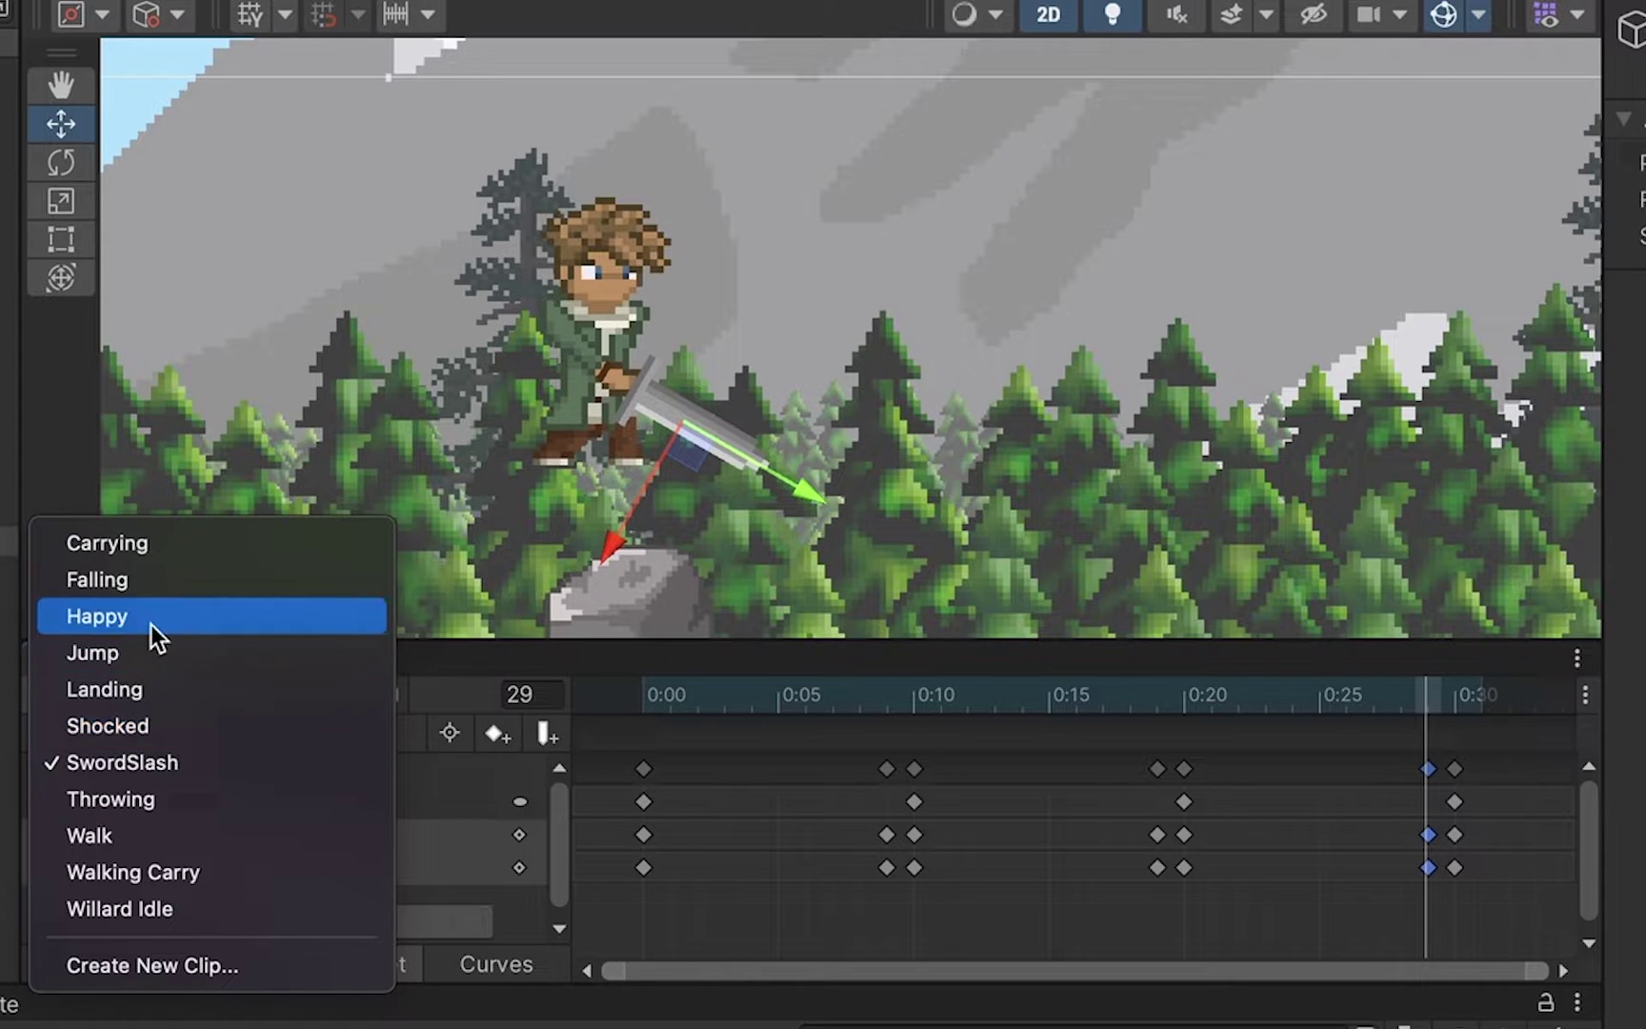
pyautogui.click(128, 834)
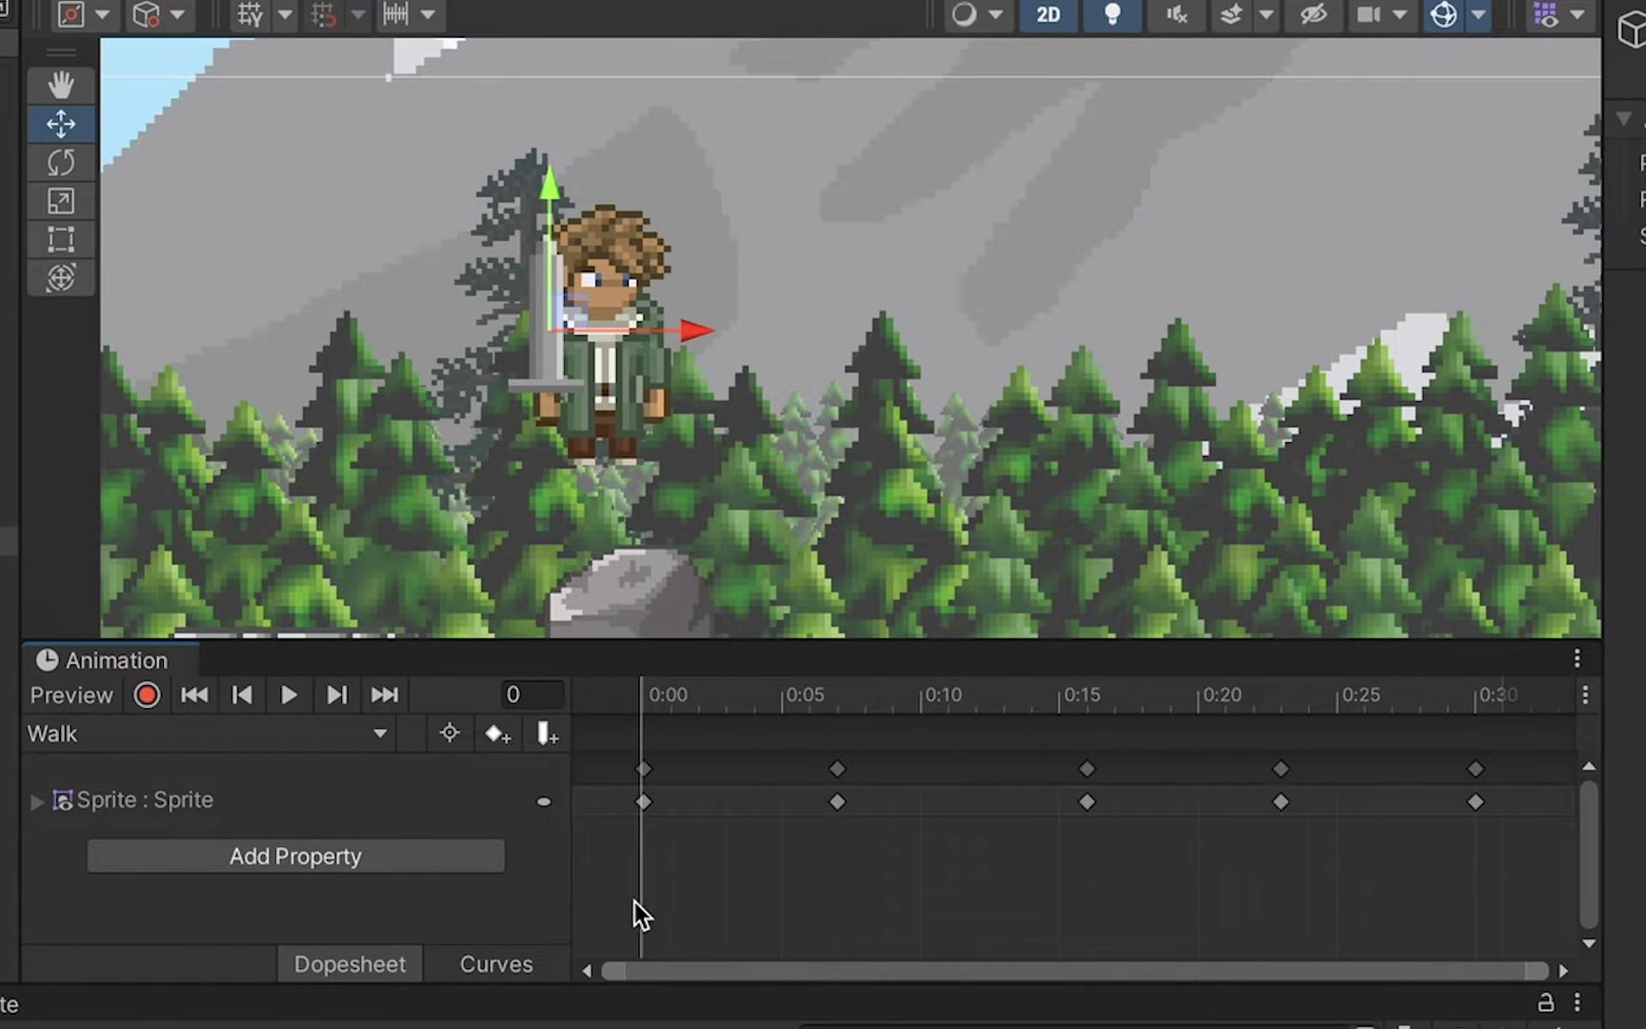
pyautogui.moveTo(552, 328)
pyautogui.mouseDown()
pyautogui.moveTo(562, 239)
pyautogui.moveTo(565, 333)
pyautogui.mouseUp()
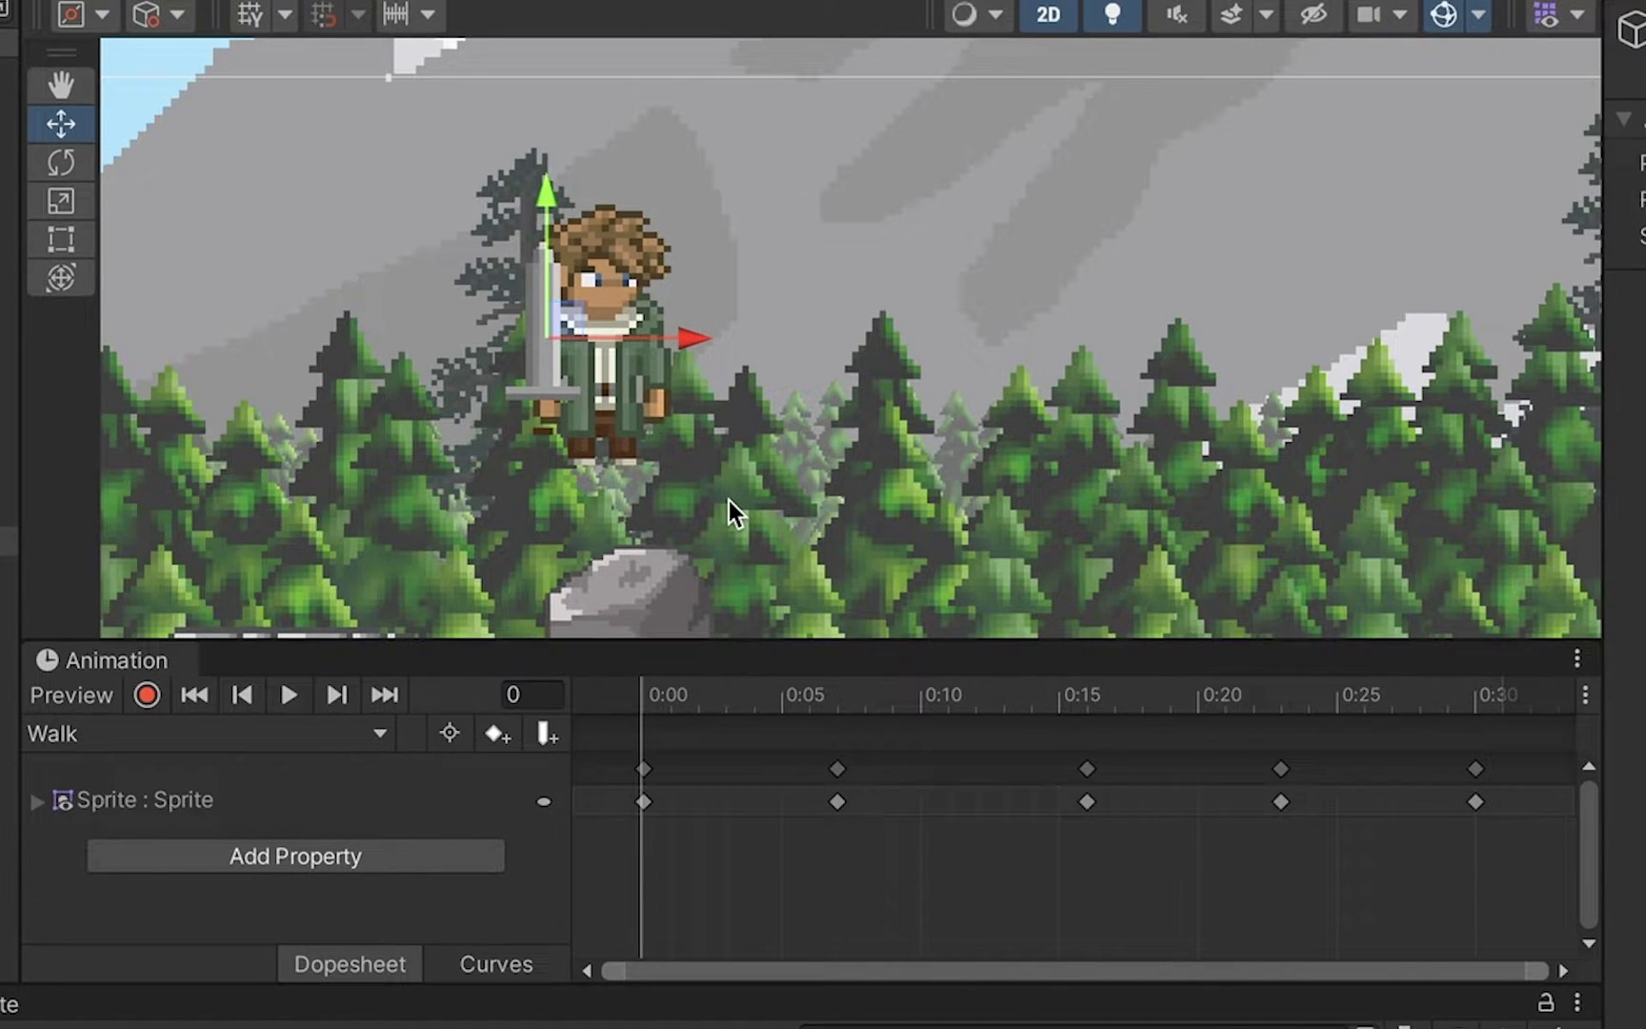
# Record Sword Hand position and rotation keys in the Walk clip
pyautogui.click(150, 694)
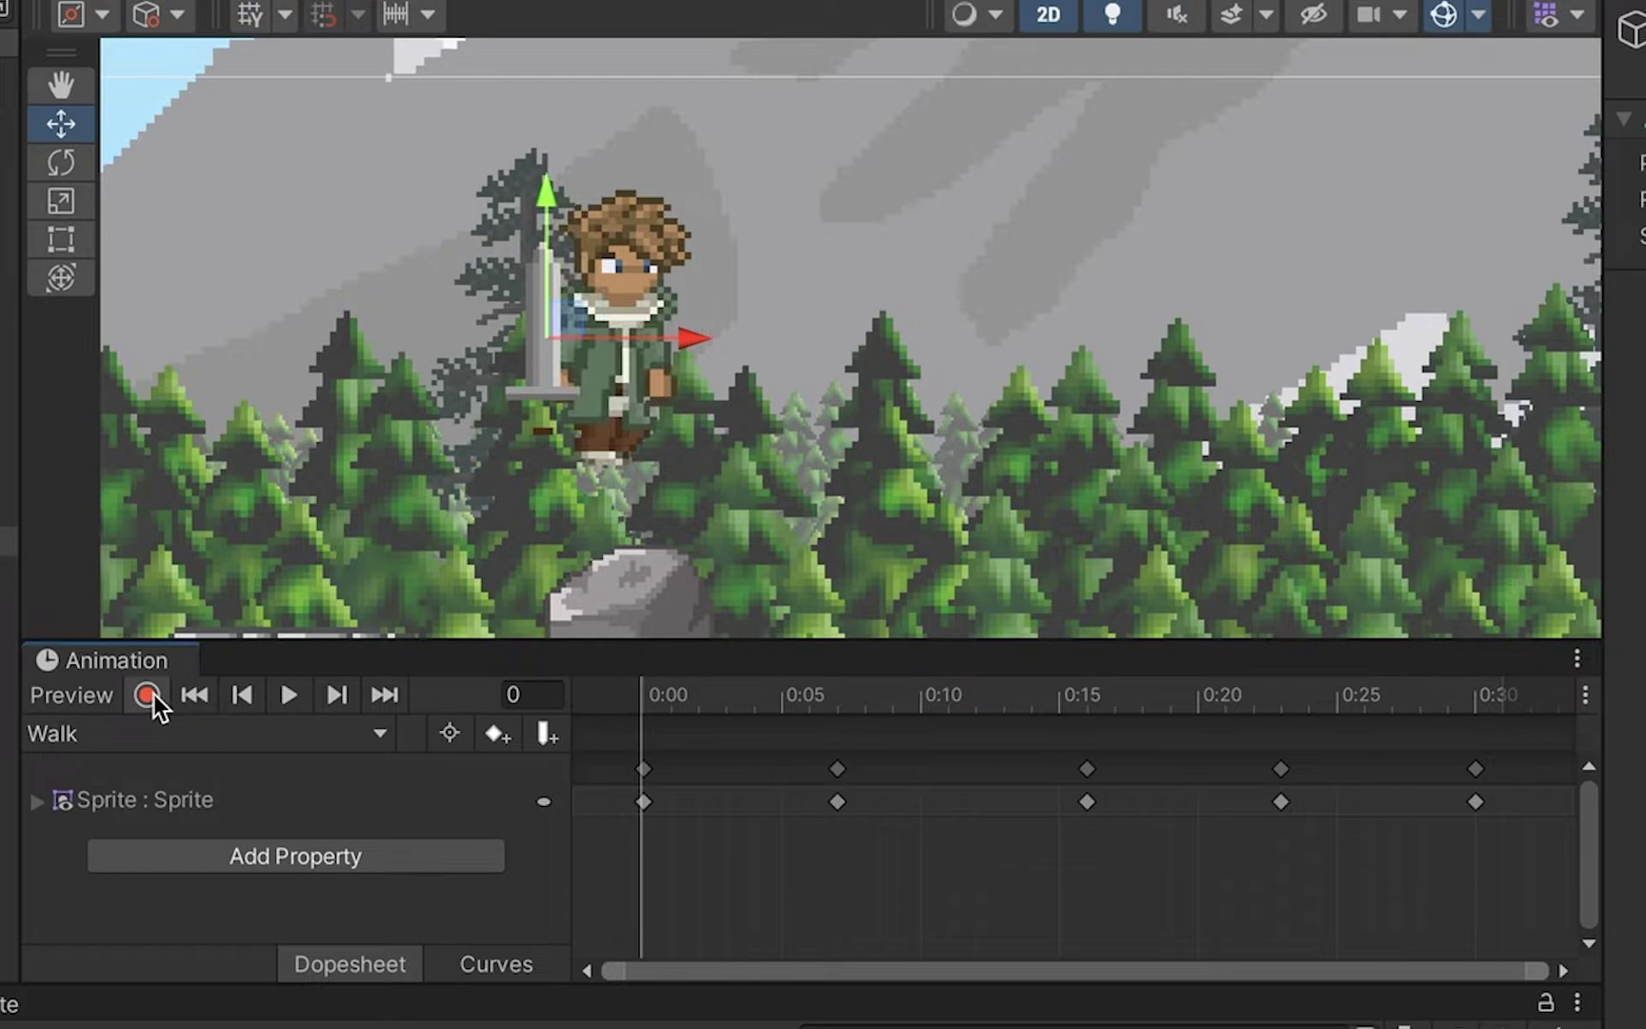
pyautogui.moveTo(583, 282)
pyautogui.mouseDown()
pyautogui.moveTo(570, 302)
pyautogui.moveTo(602, 278)
pyautogui.moveTo(585, 279)
pyautogui.mouseUp()
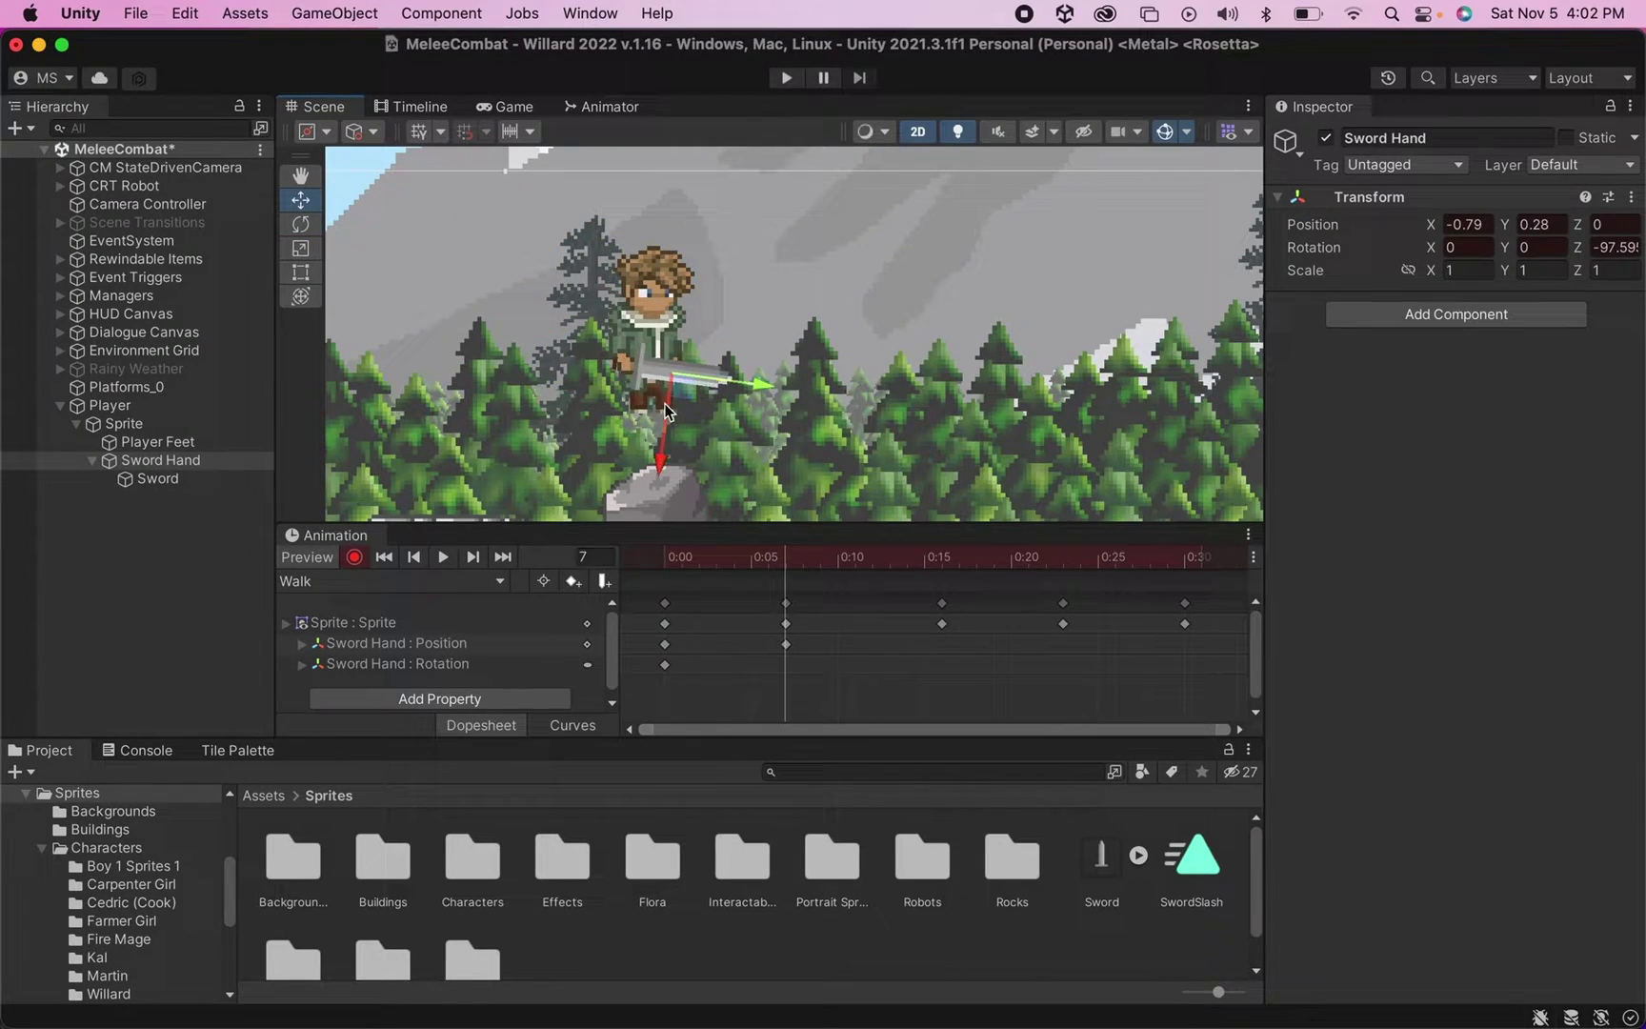
pyautogui.moveTo(753, 381); pyautogui.dragTo(724, 514)
pyautogui.click(1287, 695)
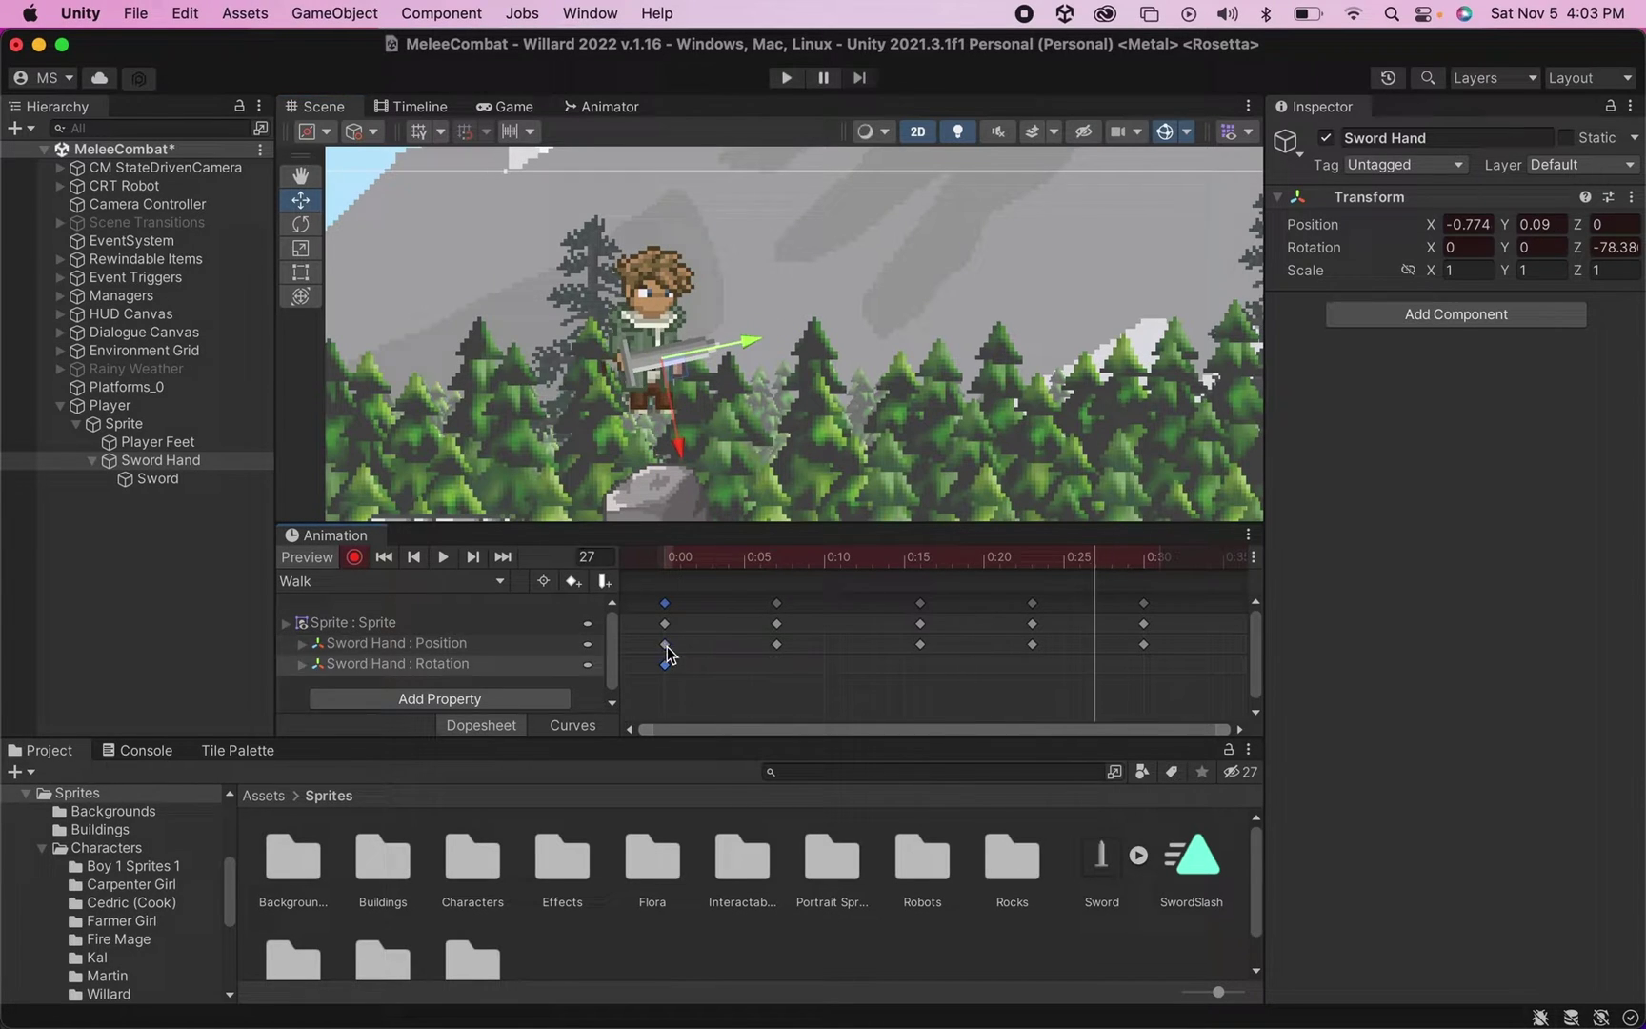
# Switch to the Willard Idle clip and preview its animation
pyautogui.click(391, 581)
pyautogui.click(381, 601)
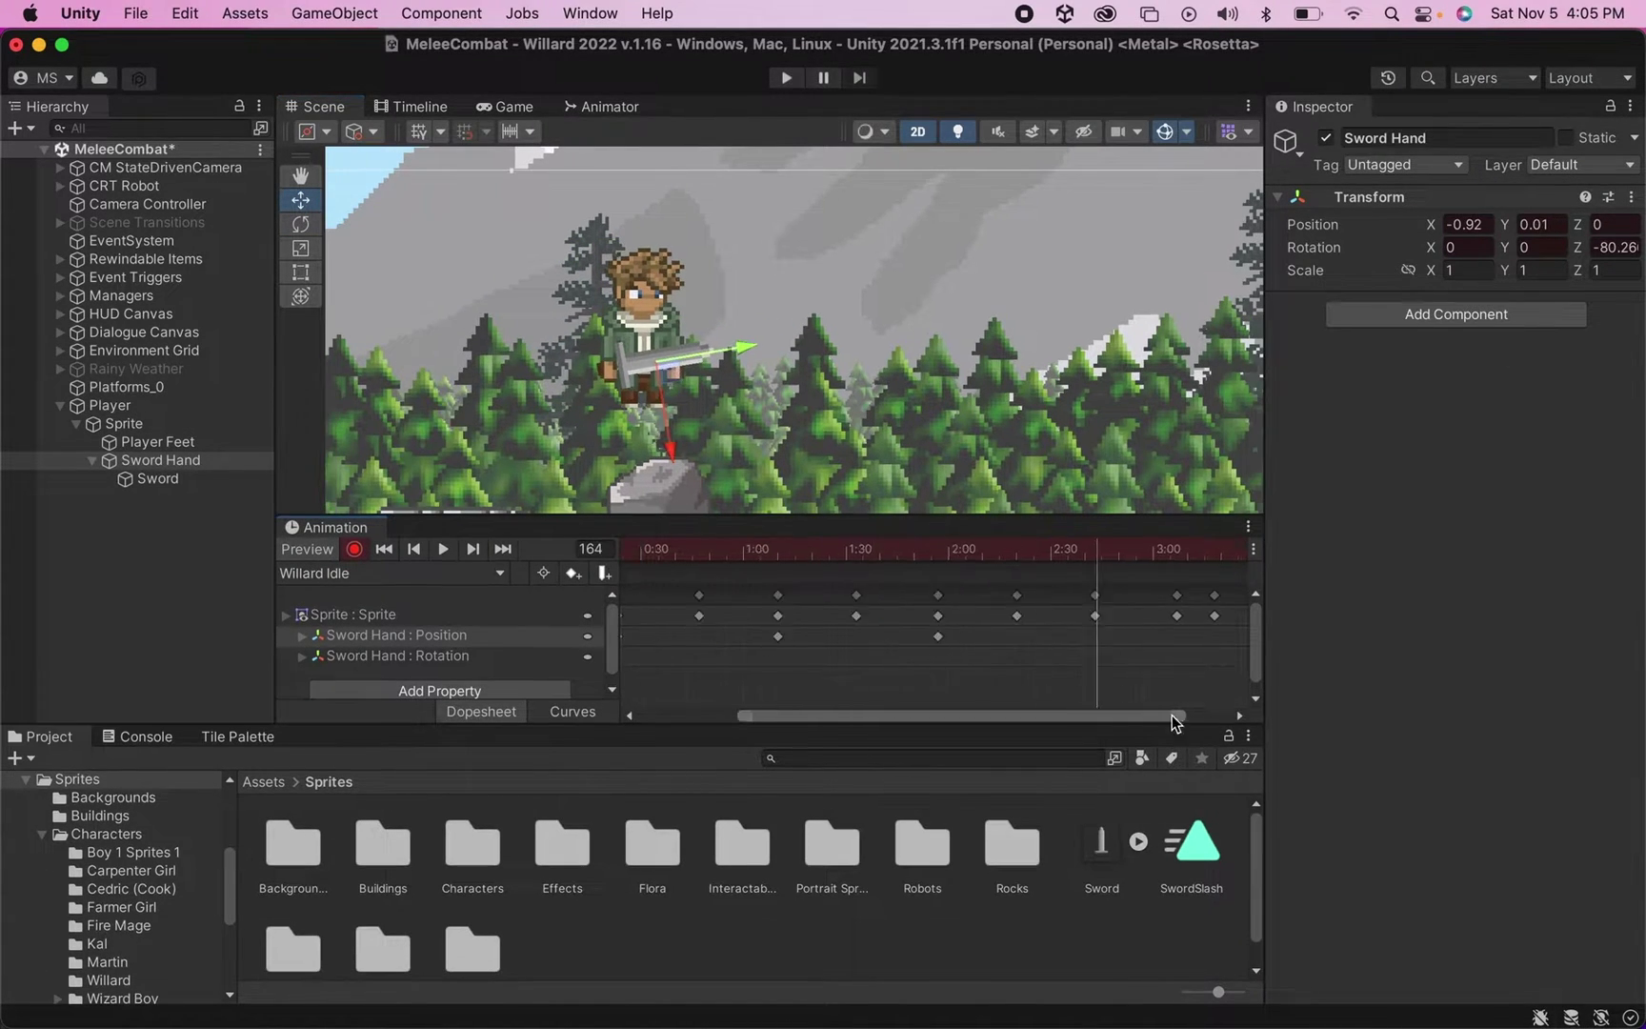
pyautogui.moveTo(1174, 721); pyautogui.dragTo(1075, 721)
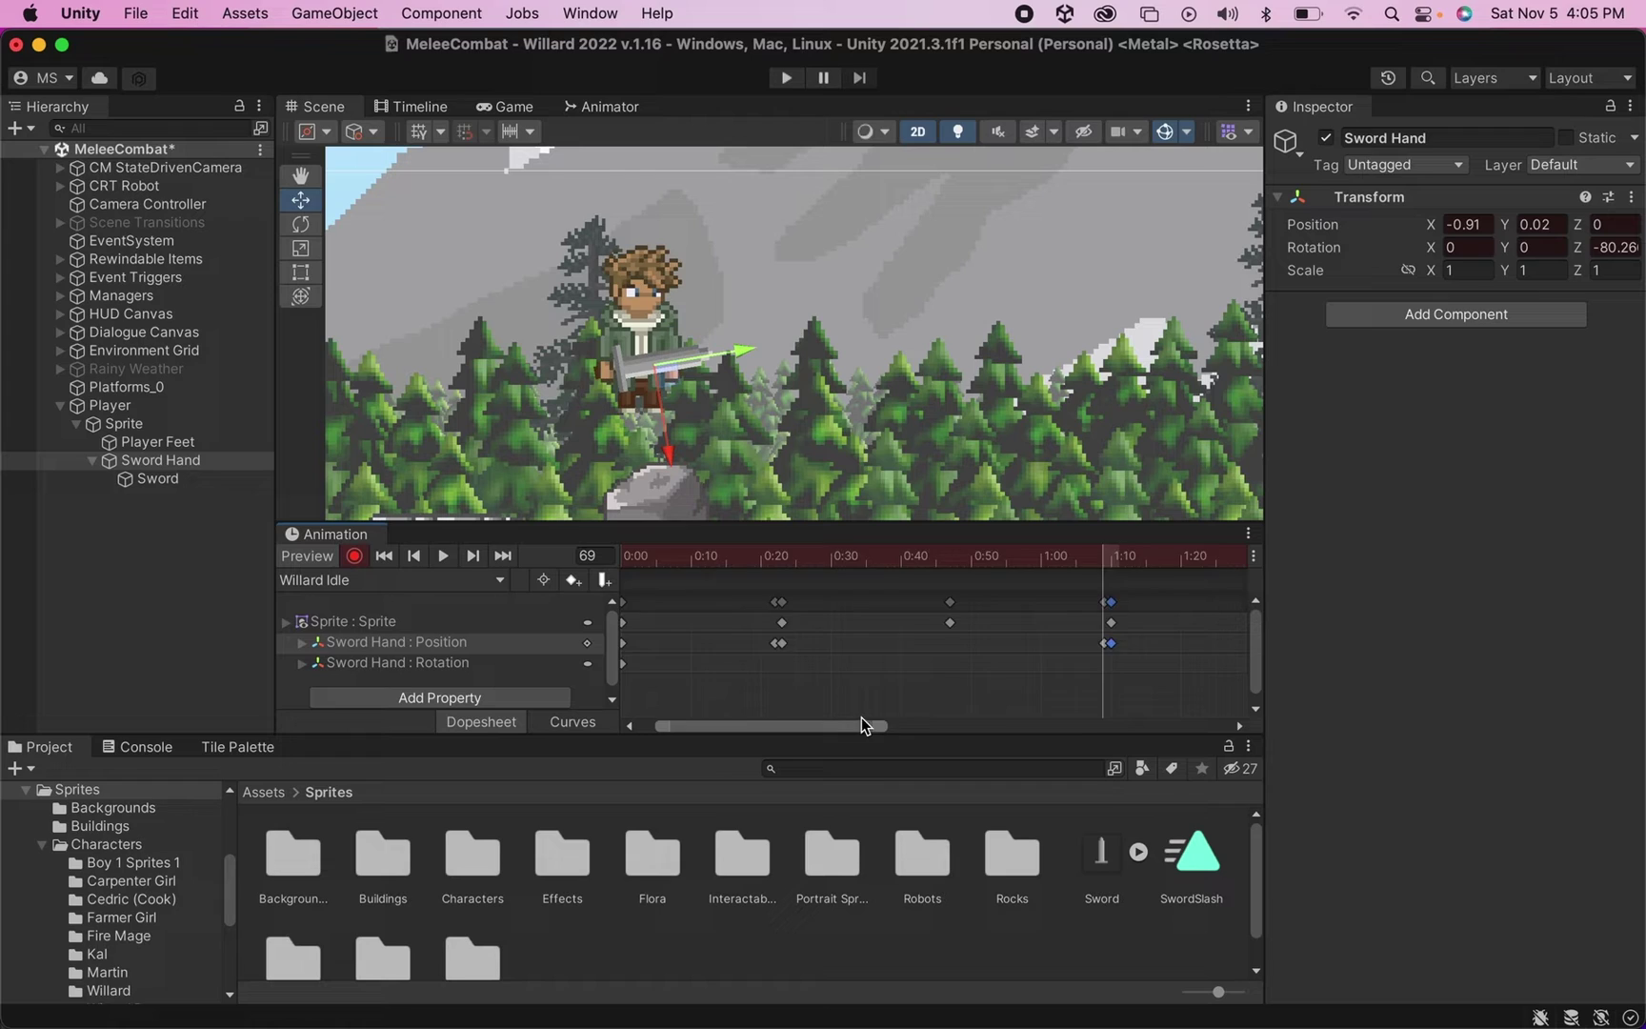
pyautogui.click(443, 556)
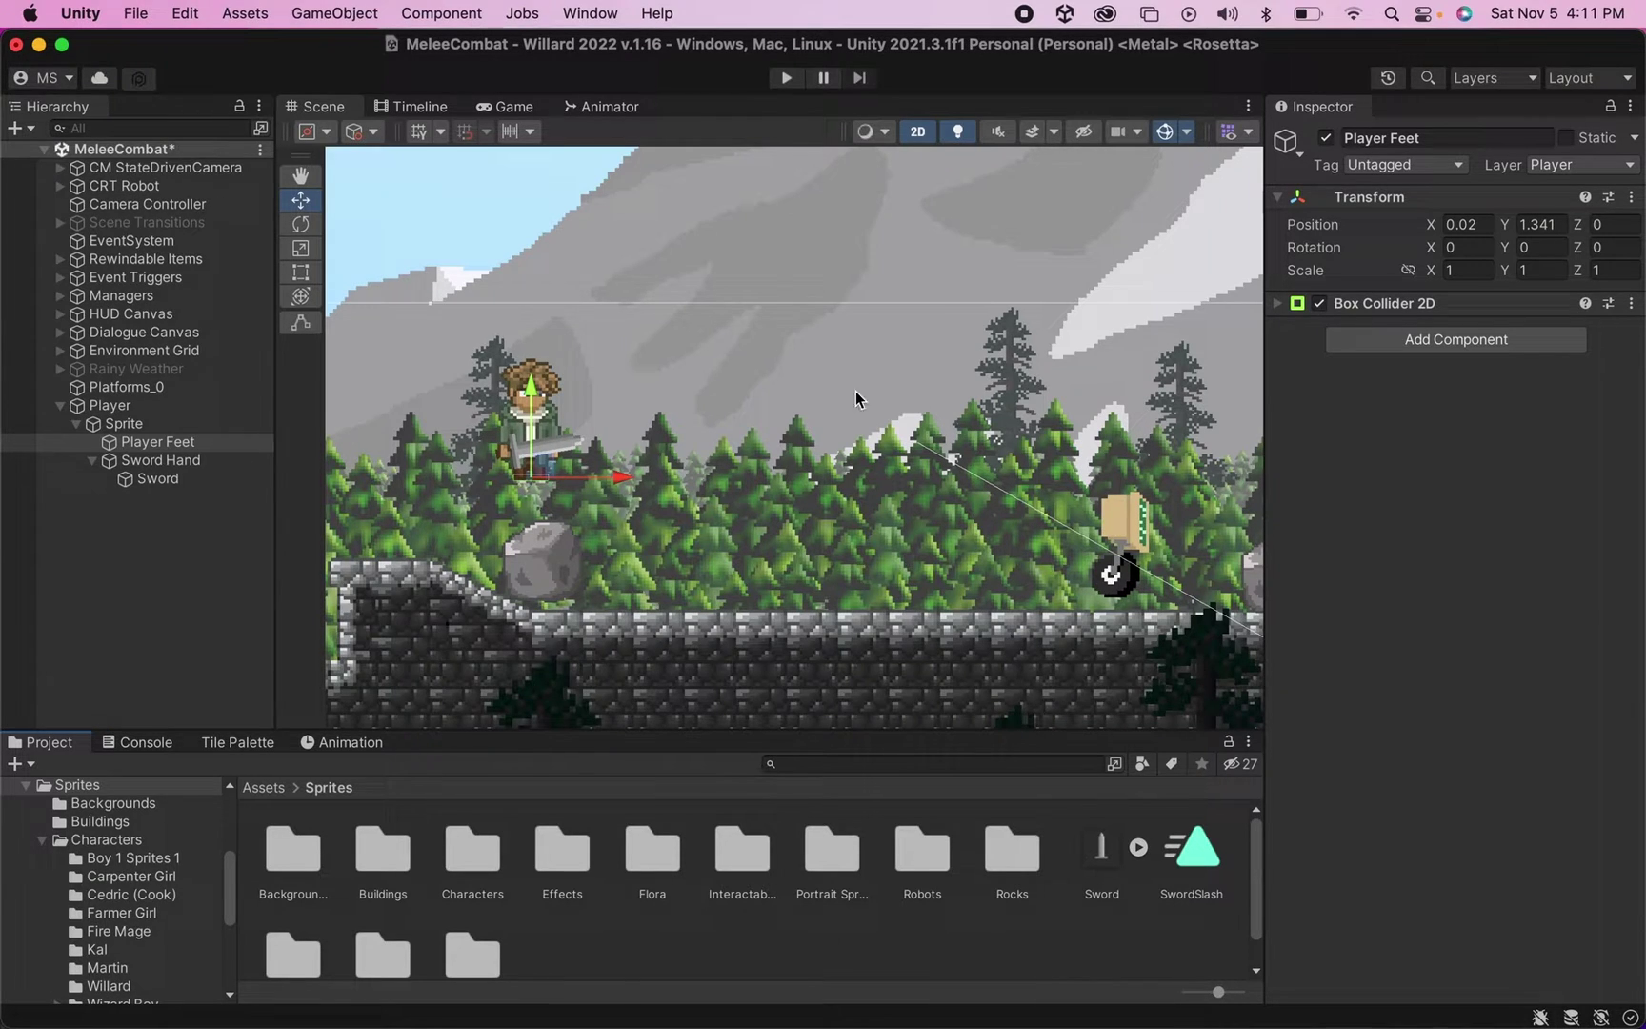
# Select Player > Sprite and open its Willard Controller in the Animator, zoomed into the state graph
pyautogui.click(626, 110)
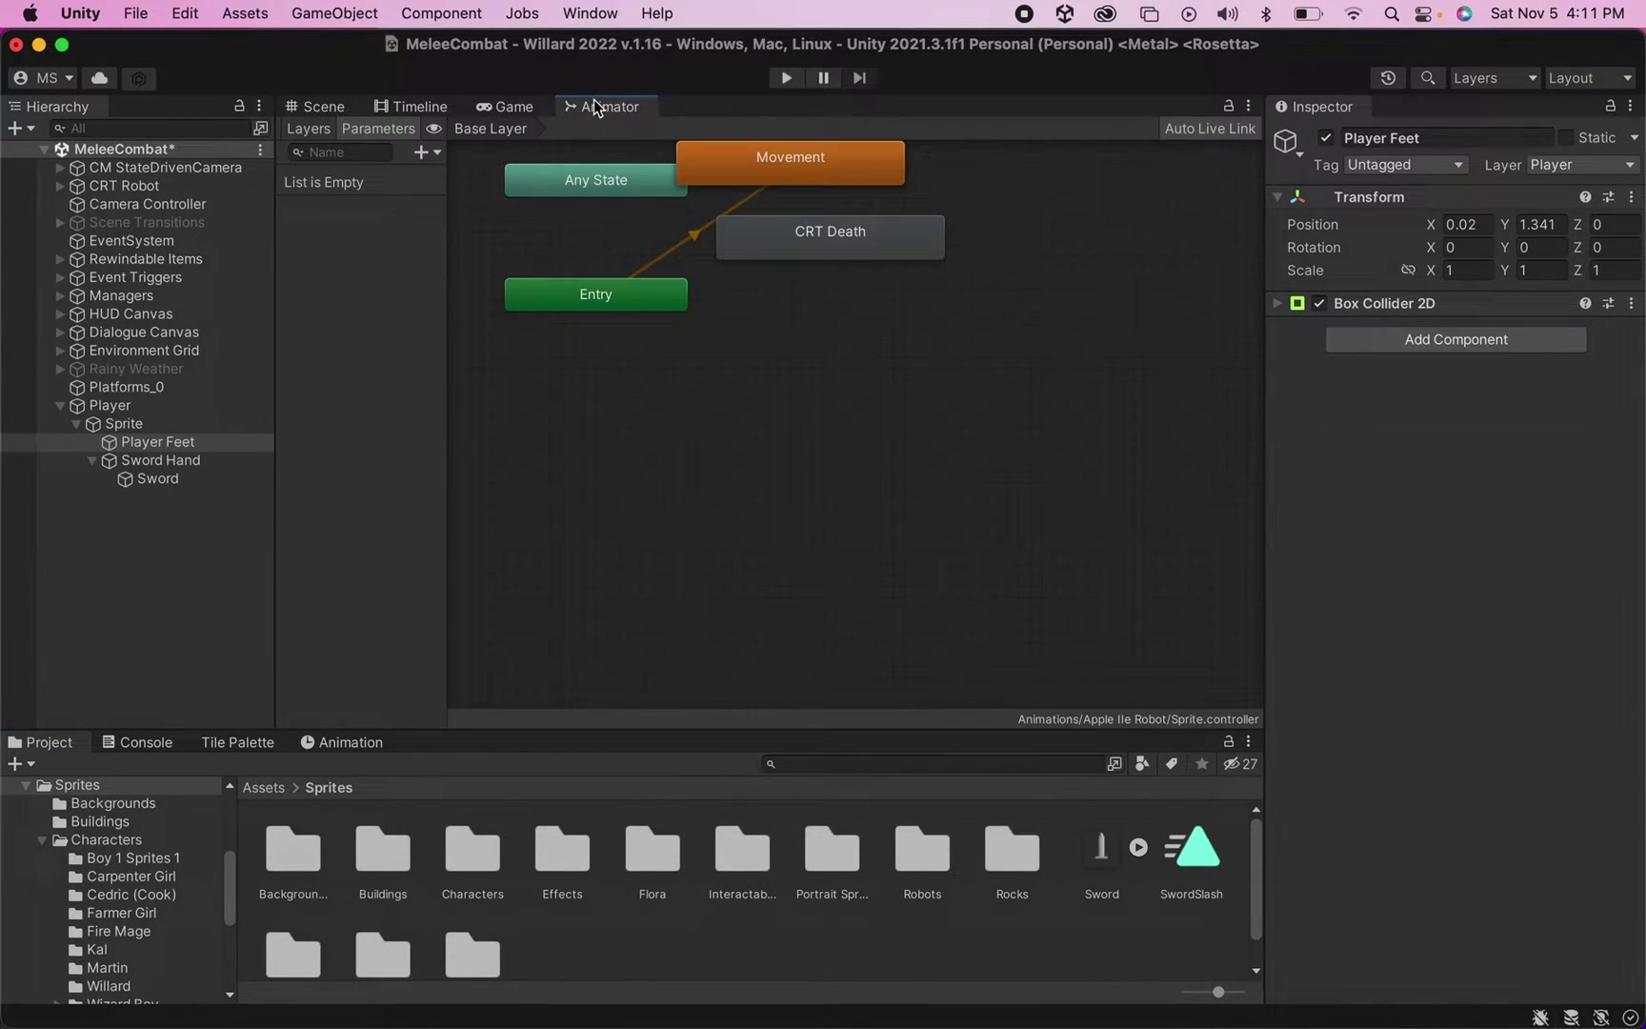
pyautogui.scroll(-2, 641, 205)
pyautogui.click(124, 423)
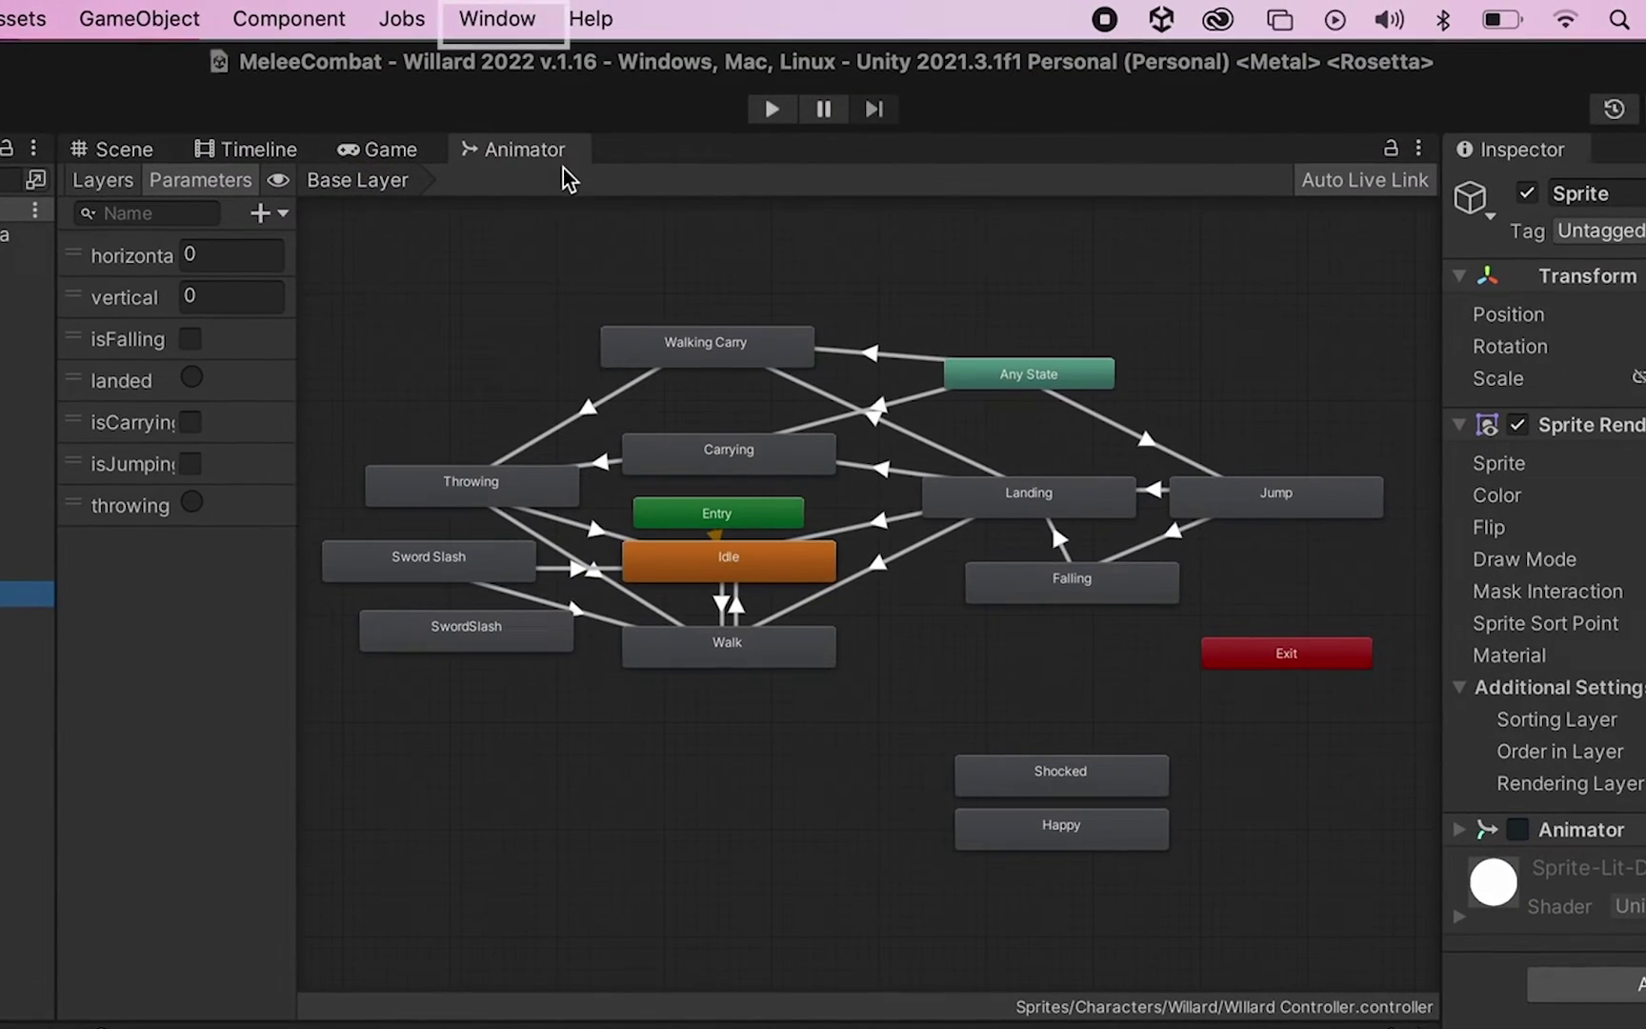
pyautogui.click(536, 17)
pyautogui.moveTo(551, 785)
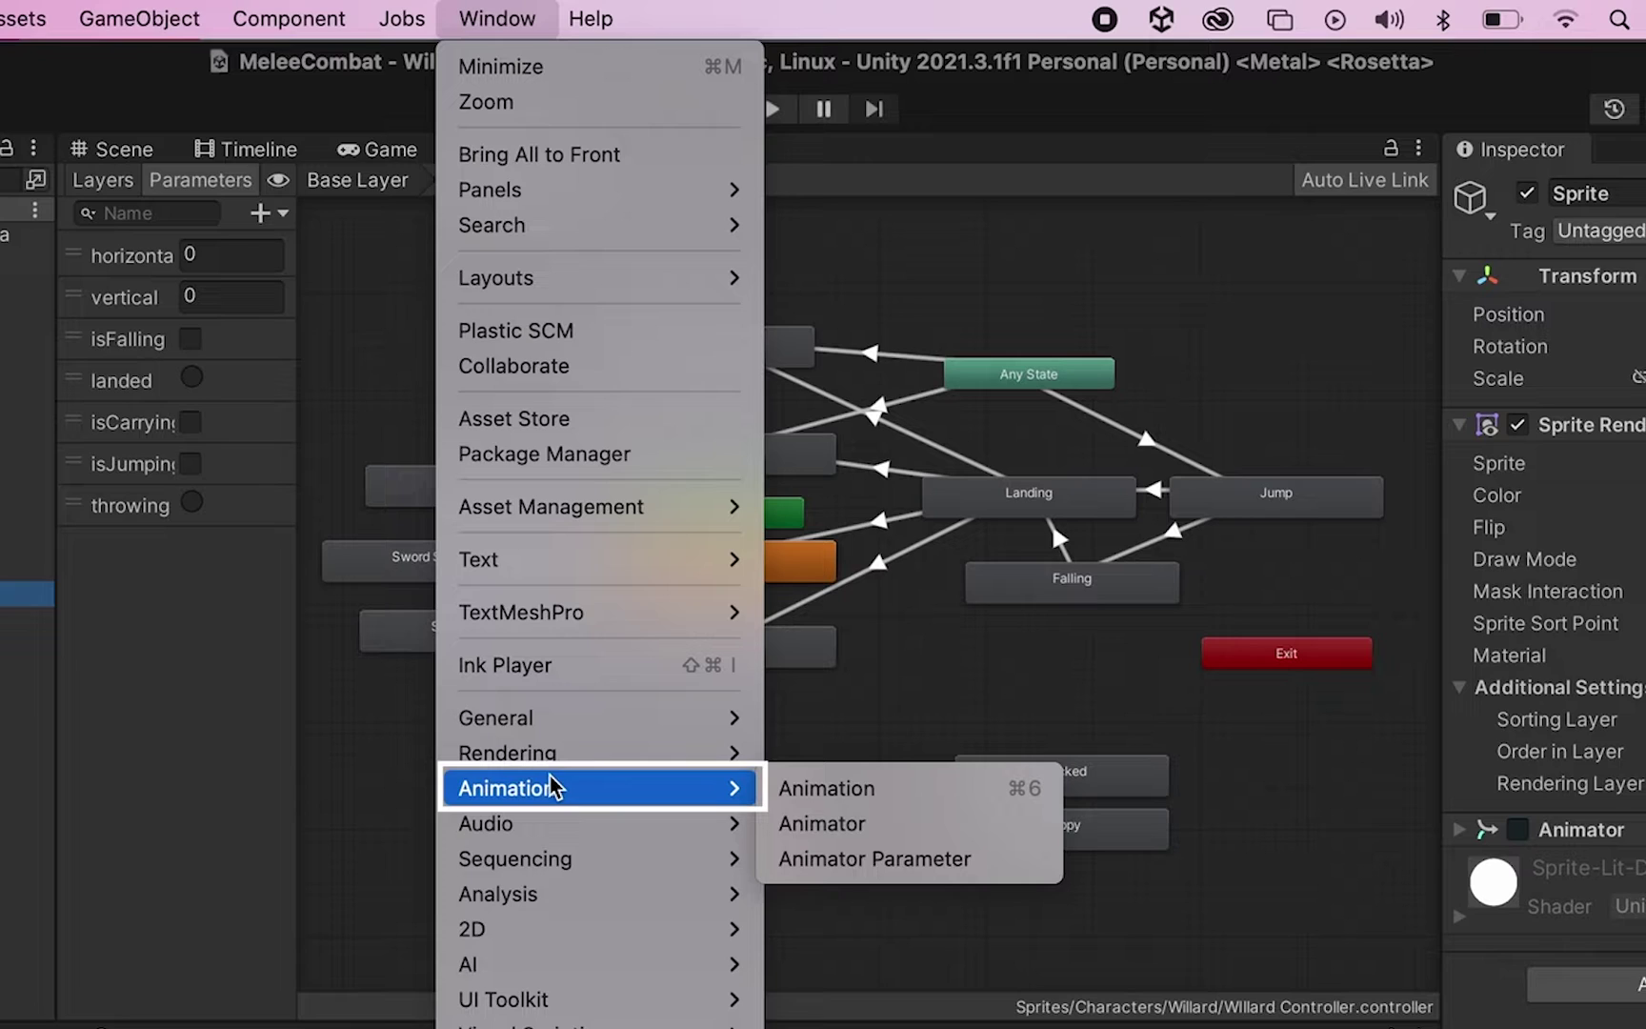
pyautogui.click(857, 825)
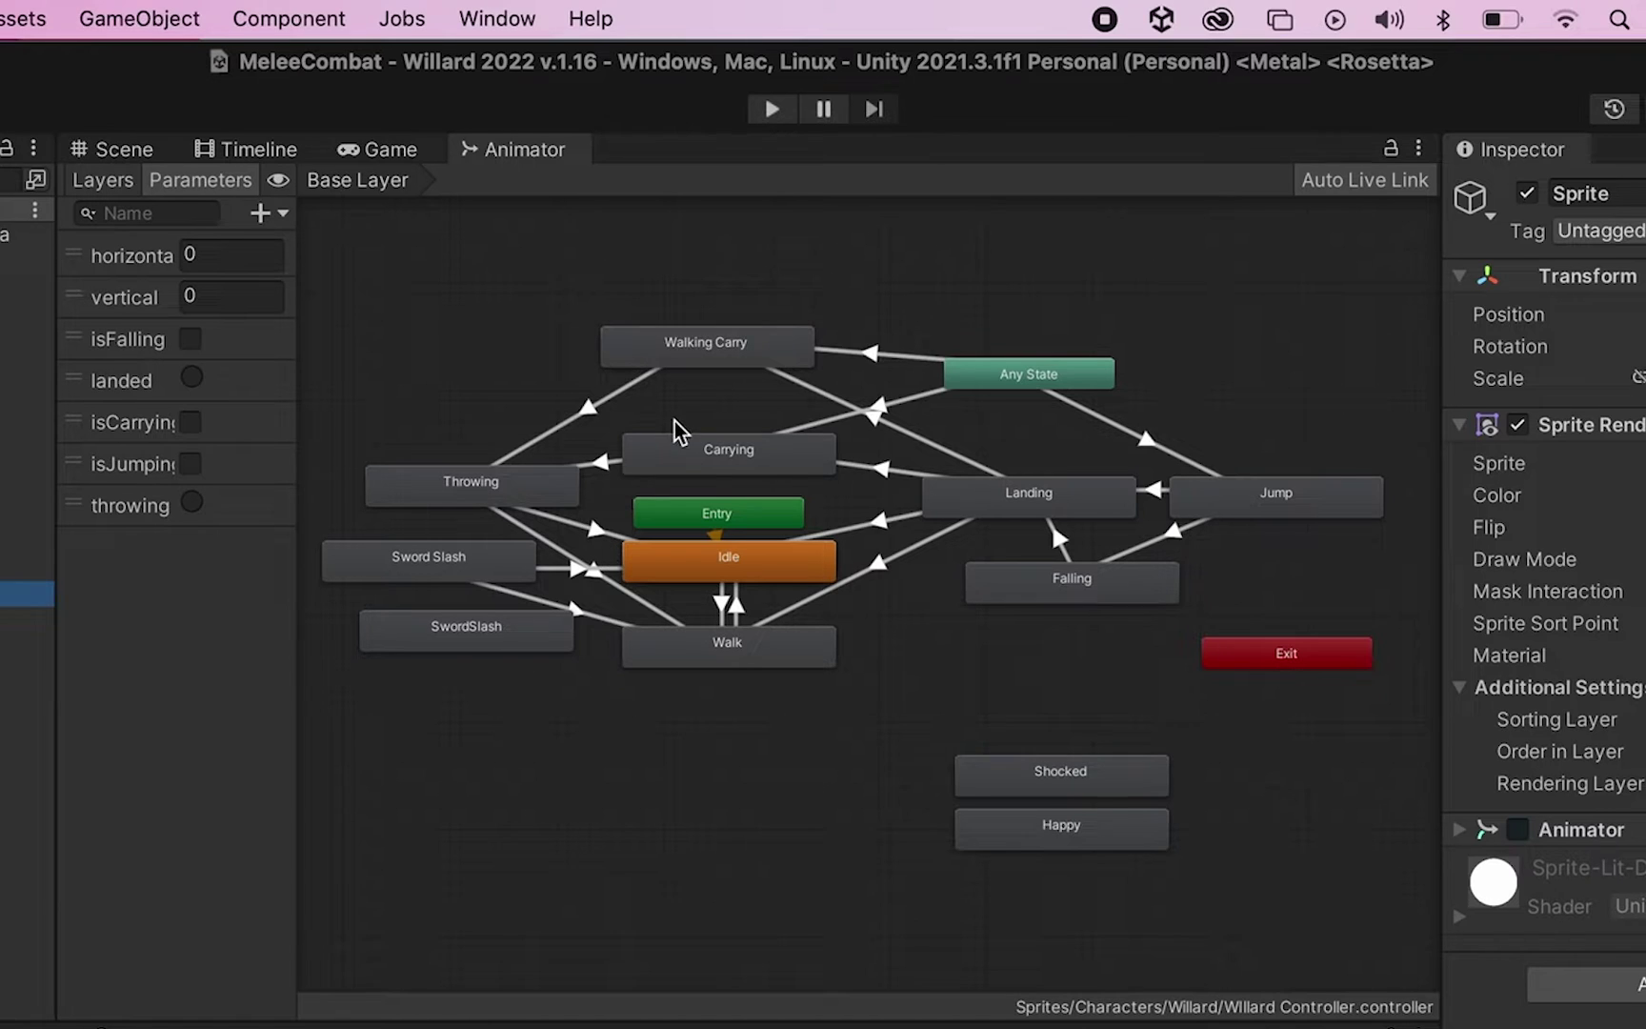
pyautogui.scroll(5, 364, 523)
pyautogui.scroll(-2, 364, 523)
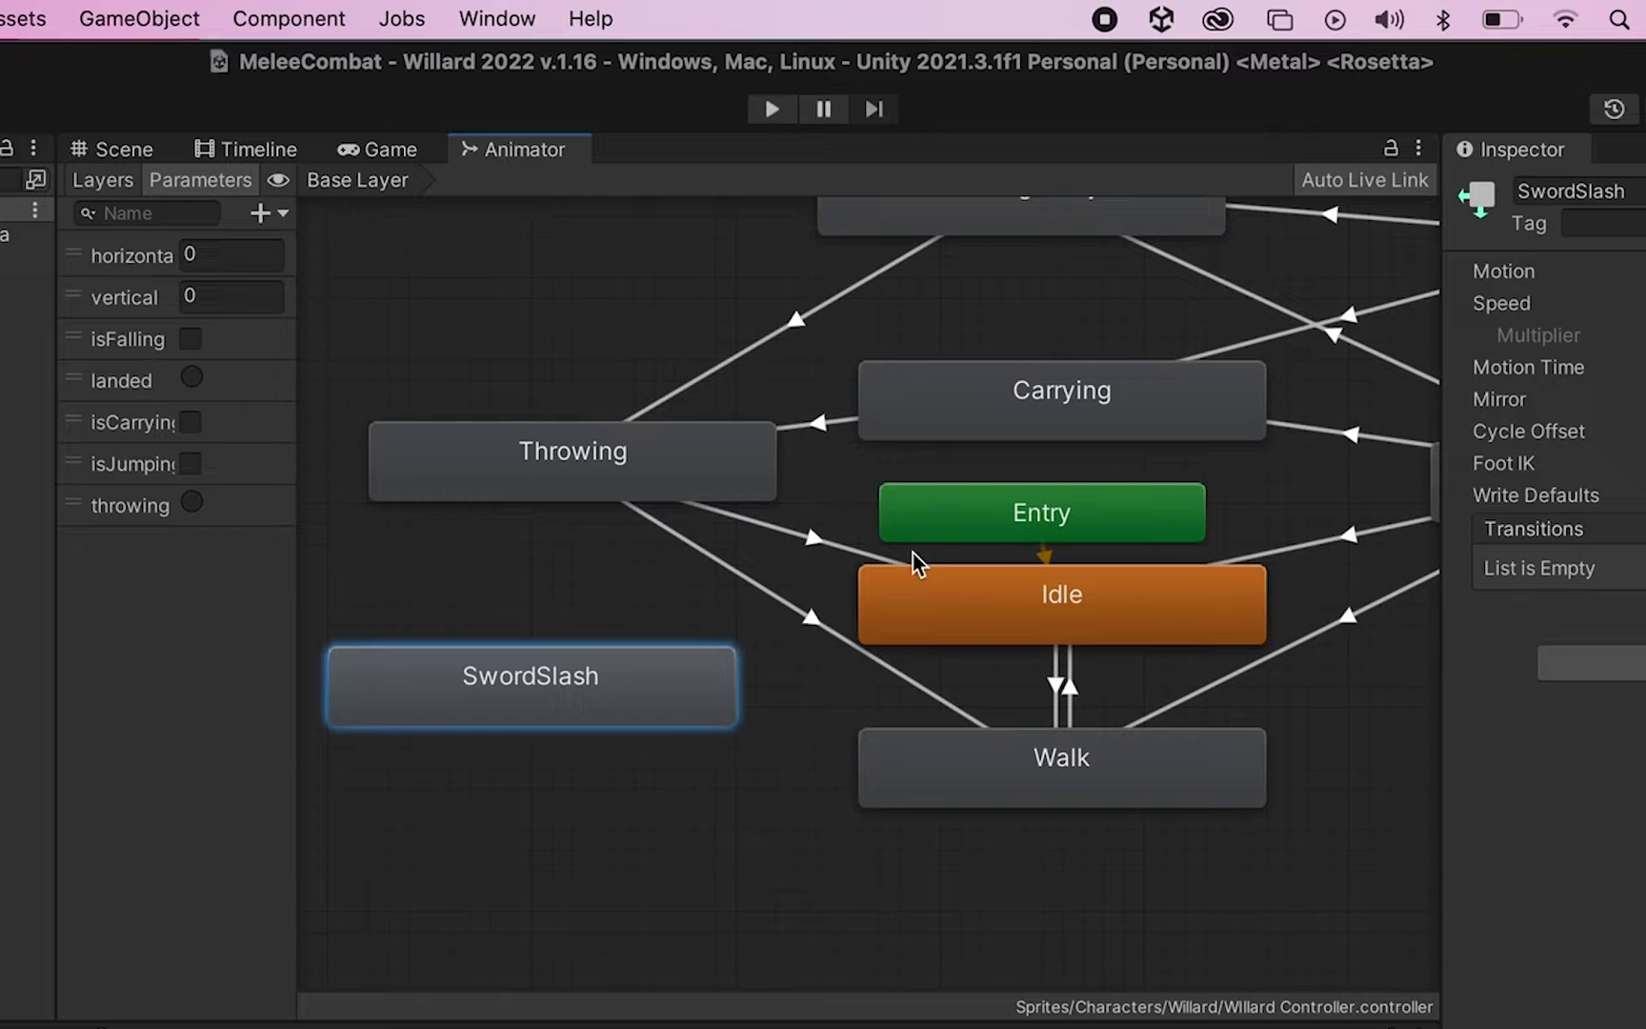
# Make two transitions out of SwordSlash, one to Idle and one to Walk
pyautogui.rightClick(602, 693)
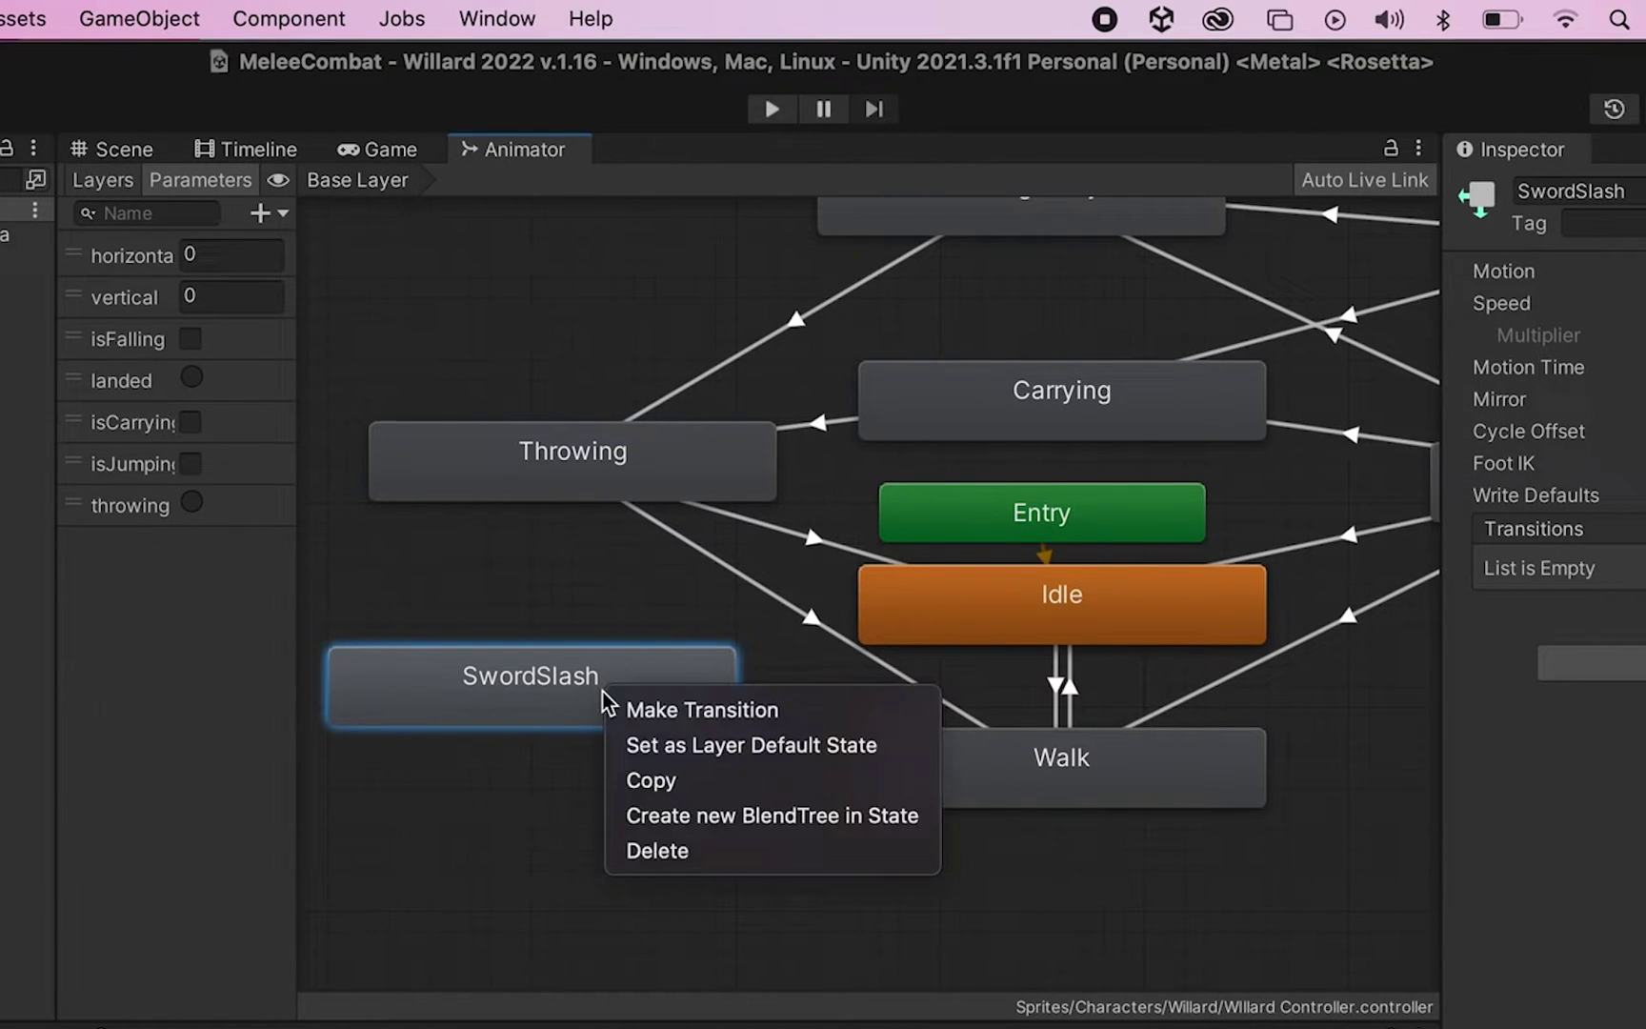
pyautogui.click(660, 711)
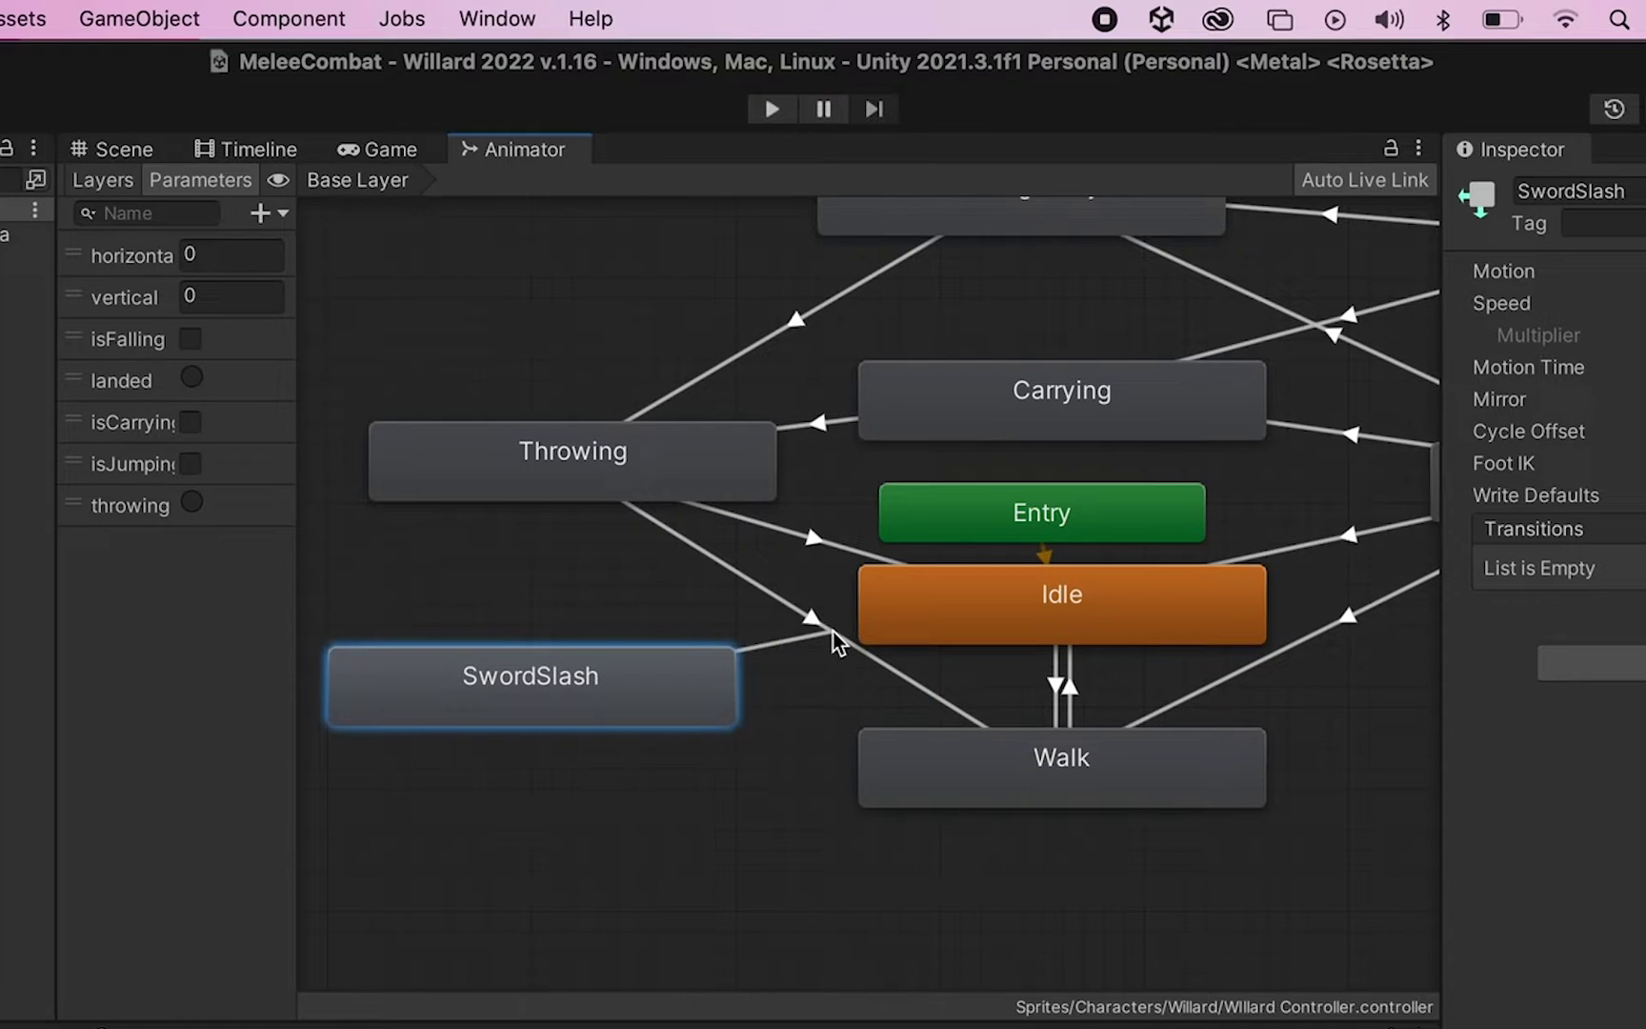
pyautogui.click(868, 612)
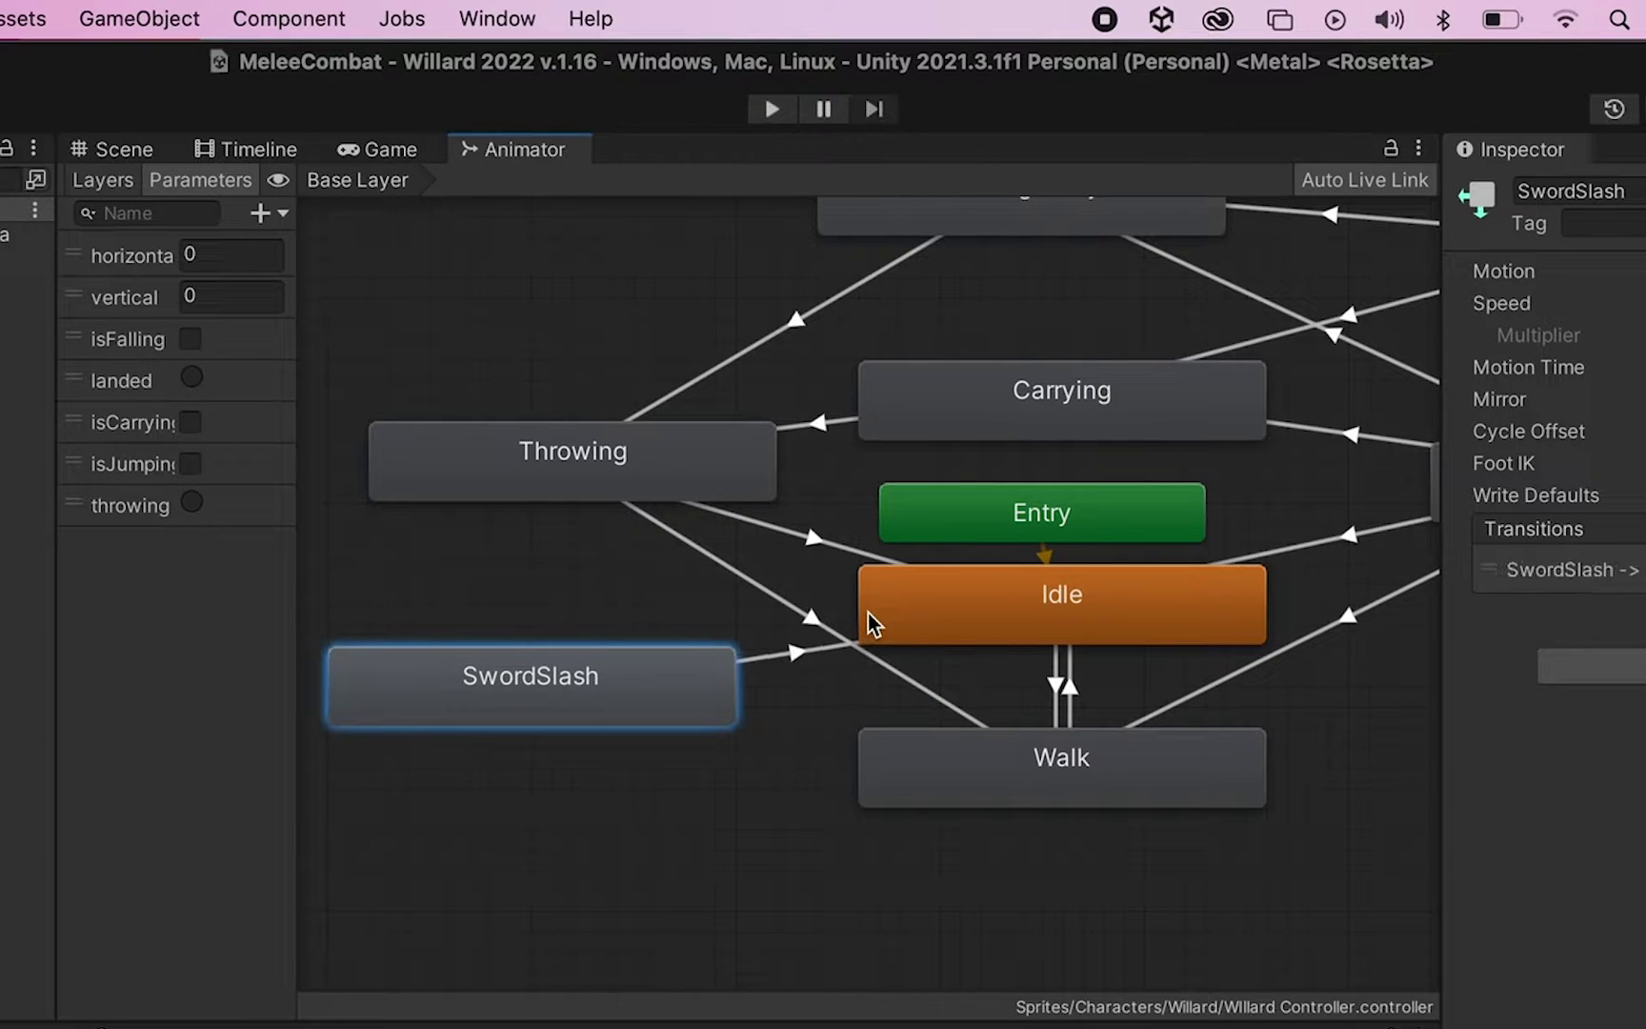
pyautogui.rightClick(661, 716)
pyautogui.click(681, 724)
pyautogui.click(926, 787)
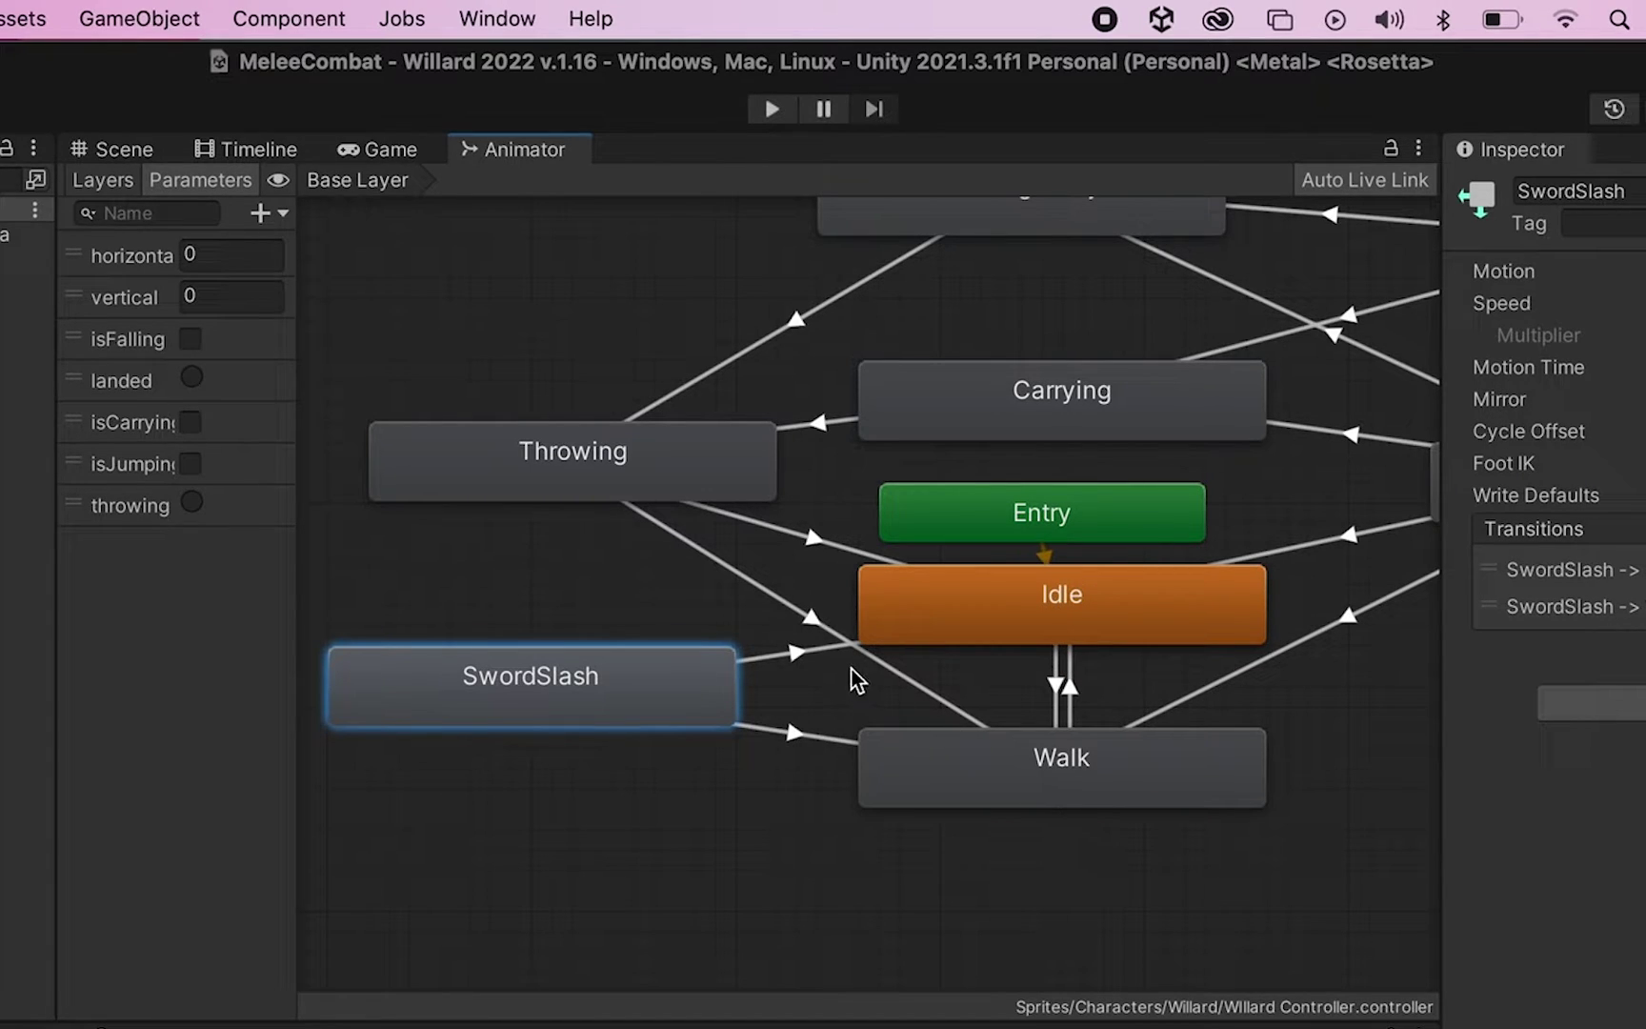
# Give the SwordSlash→Idle transition the condition horizontal Less 0.5
pyautogui.click(787, 655)
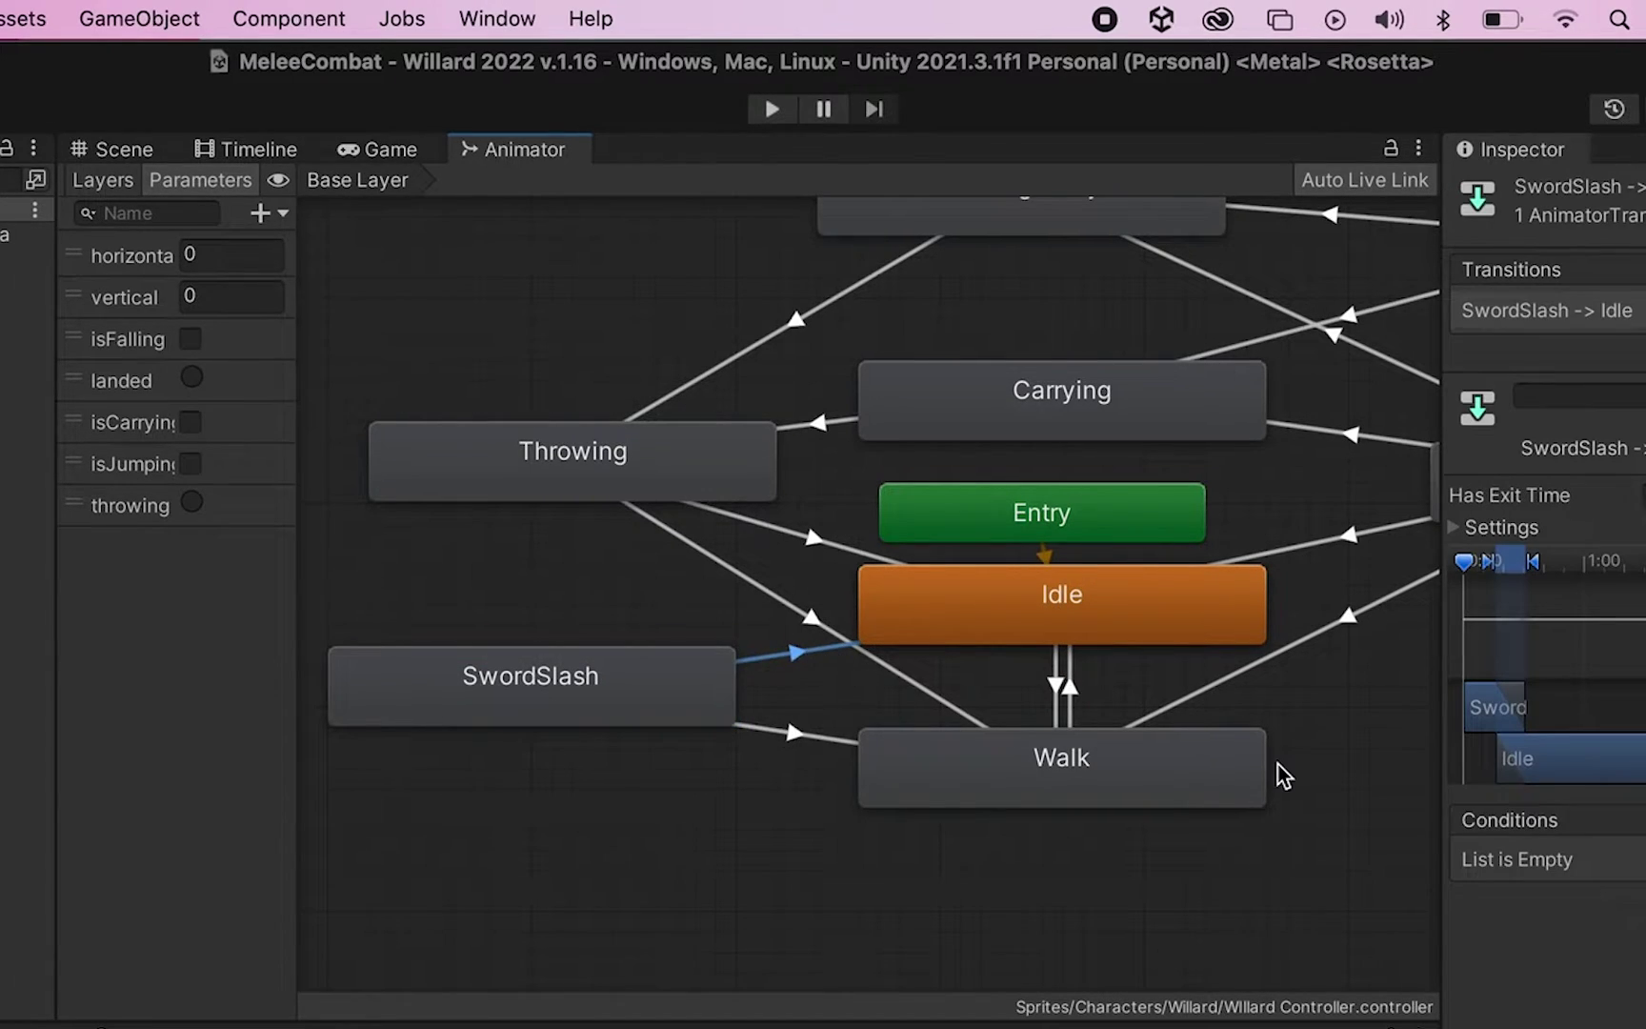
pyautogui.click(1582, 898)
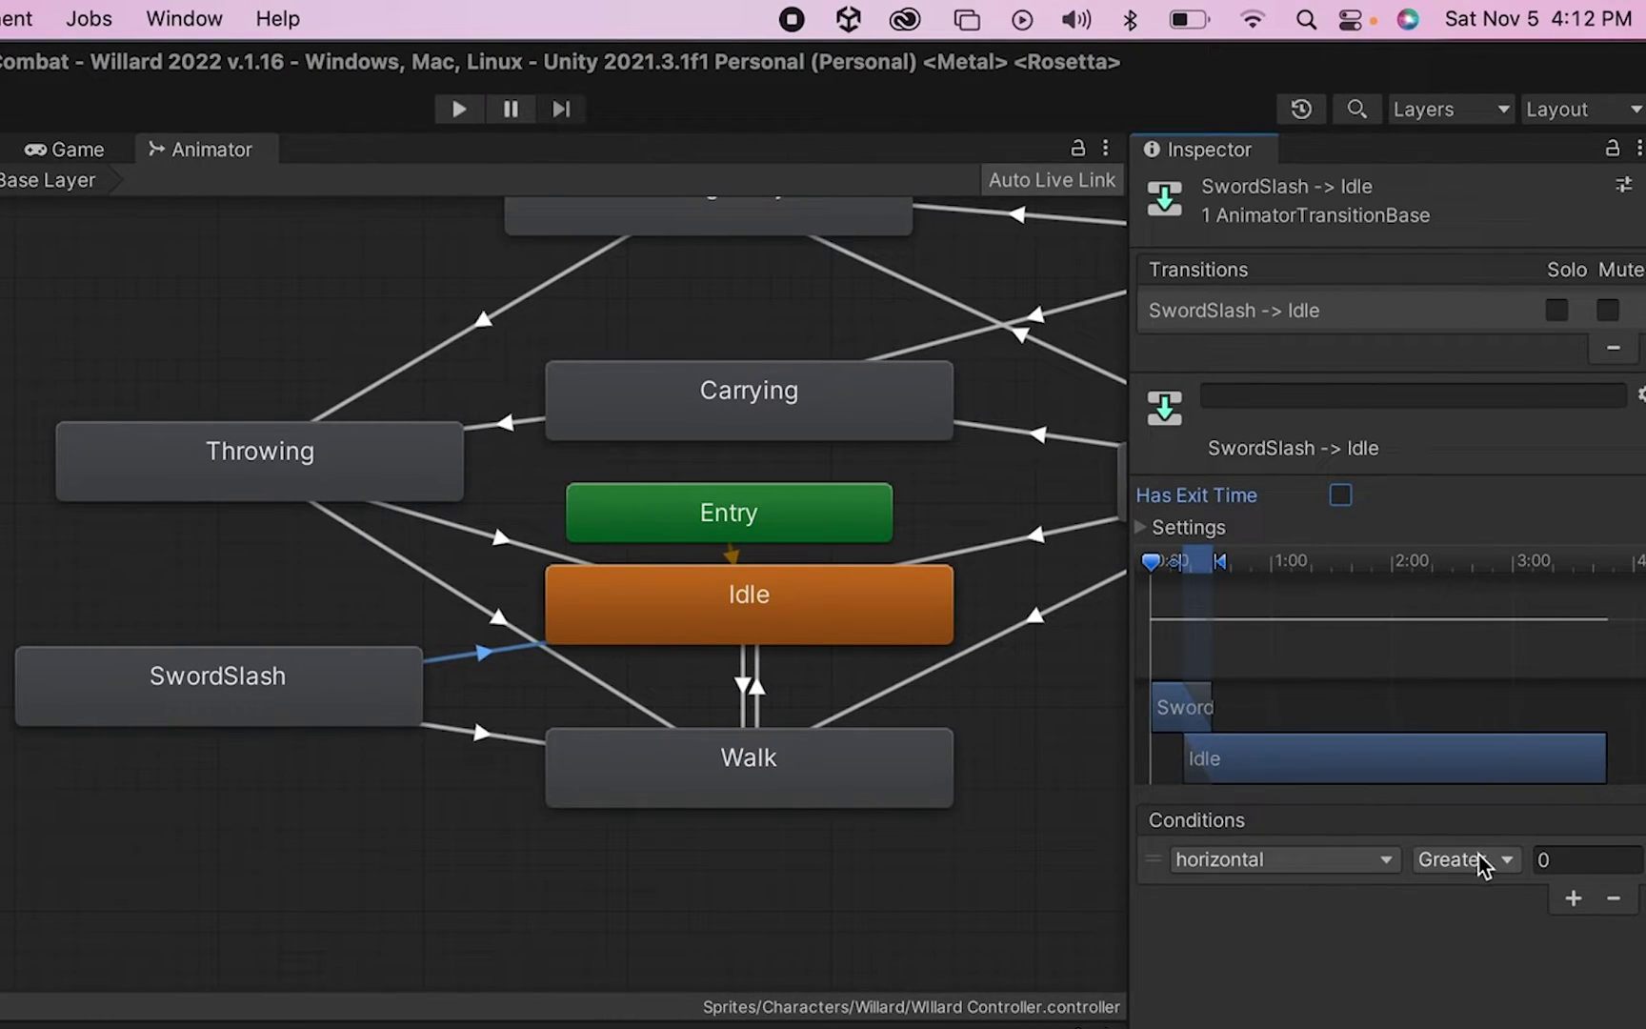
pyautogui.click(1548, 855)
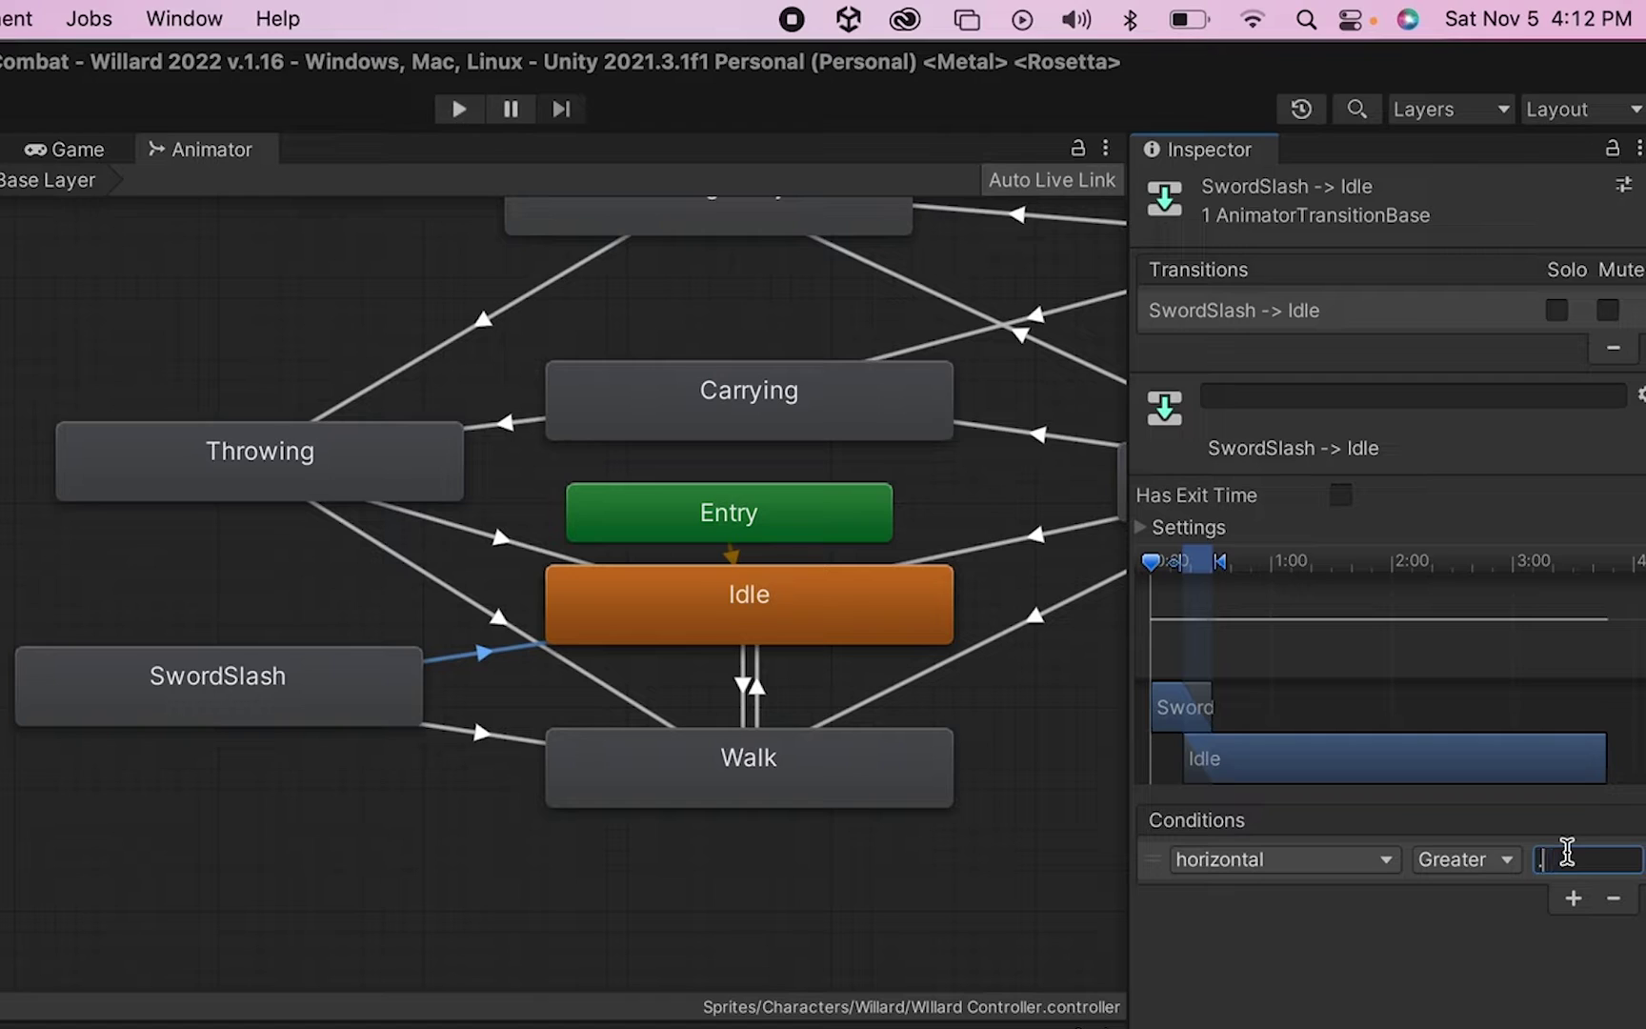
pyautogui.click(1475, 862)
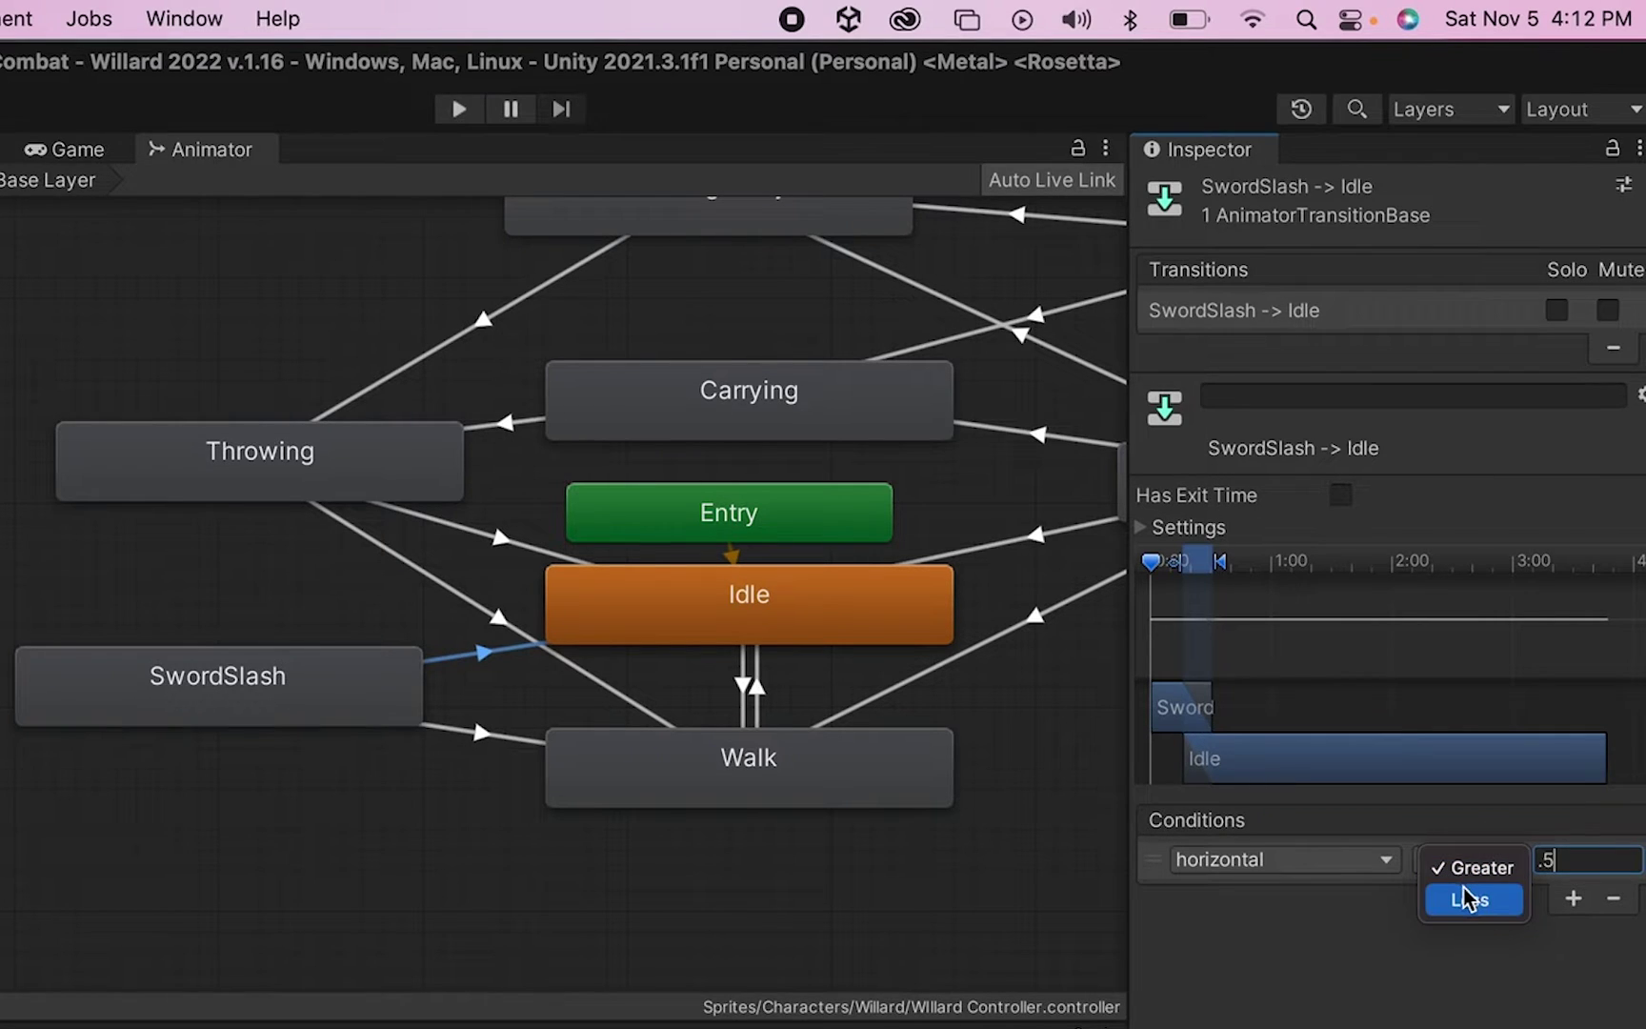
pyautogui.click(1469, 895)
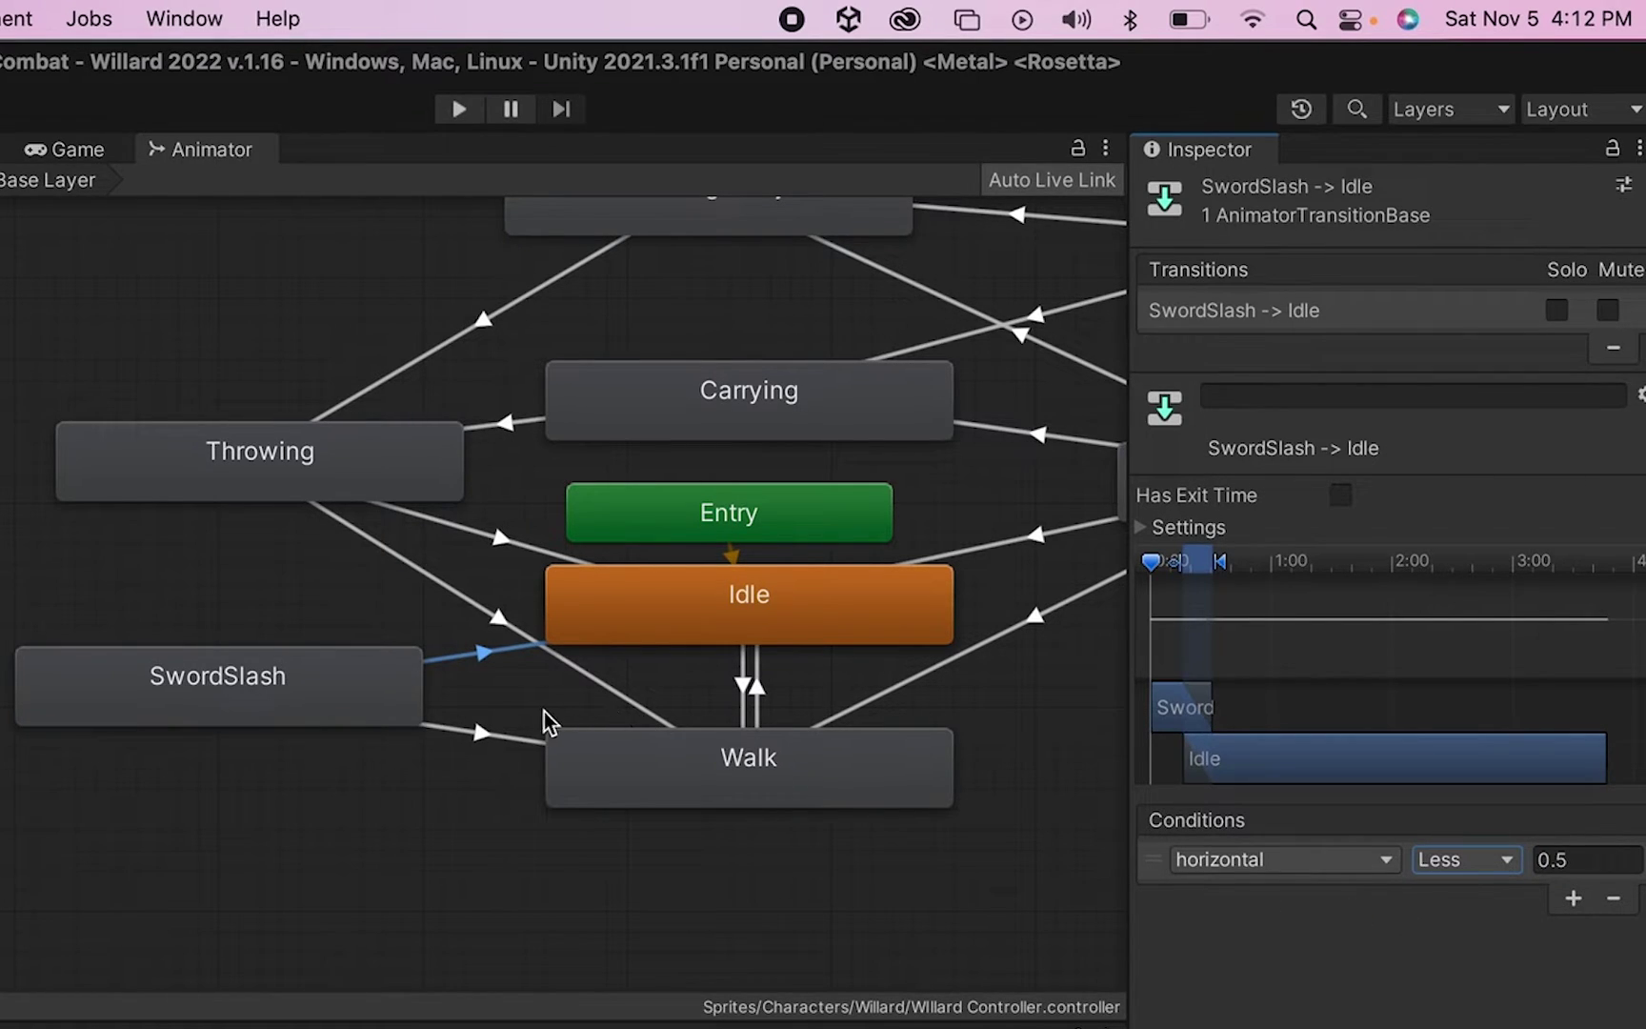
# Give SwordSlash→Walk the condition horizontal Greater 0.5 and turn off Has Exit Time
pyautogui.click(480, 739)
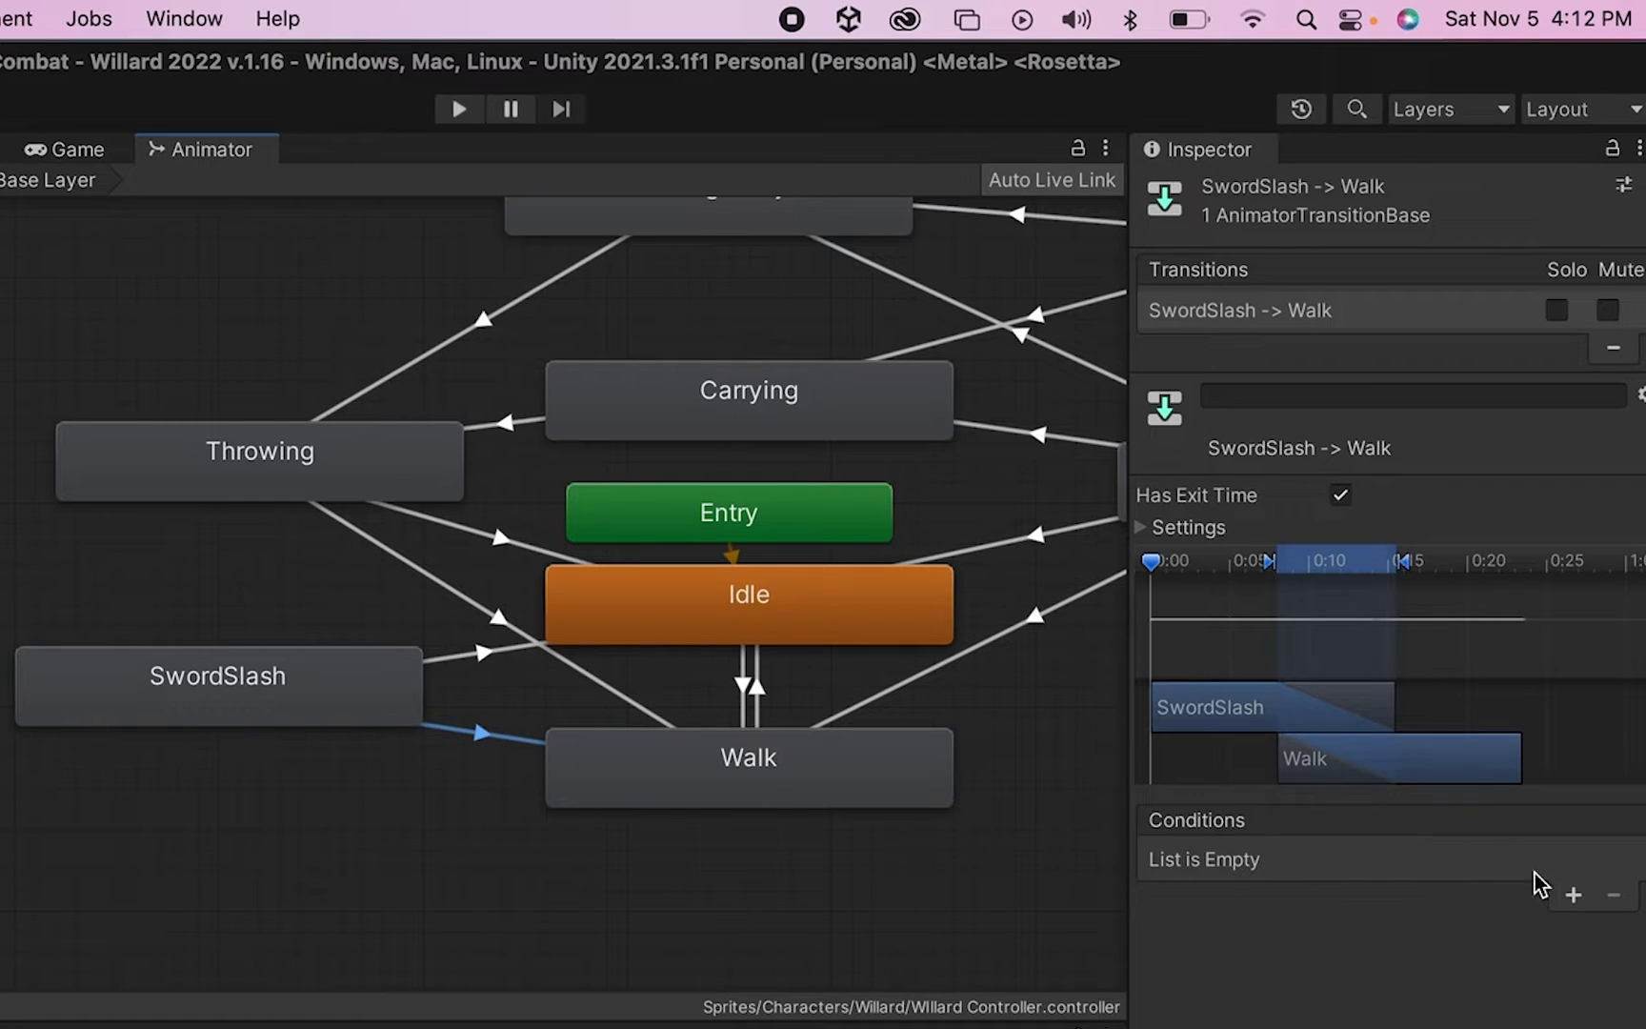
pyautogui.click(1573, 896)
pyautogui.click(1558, 857)
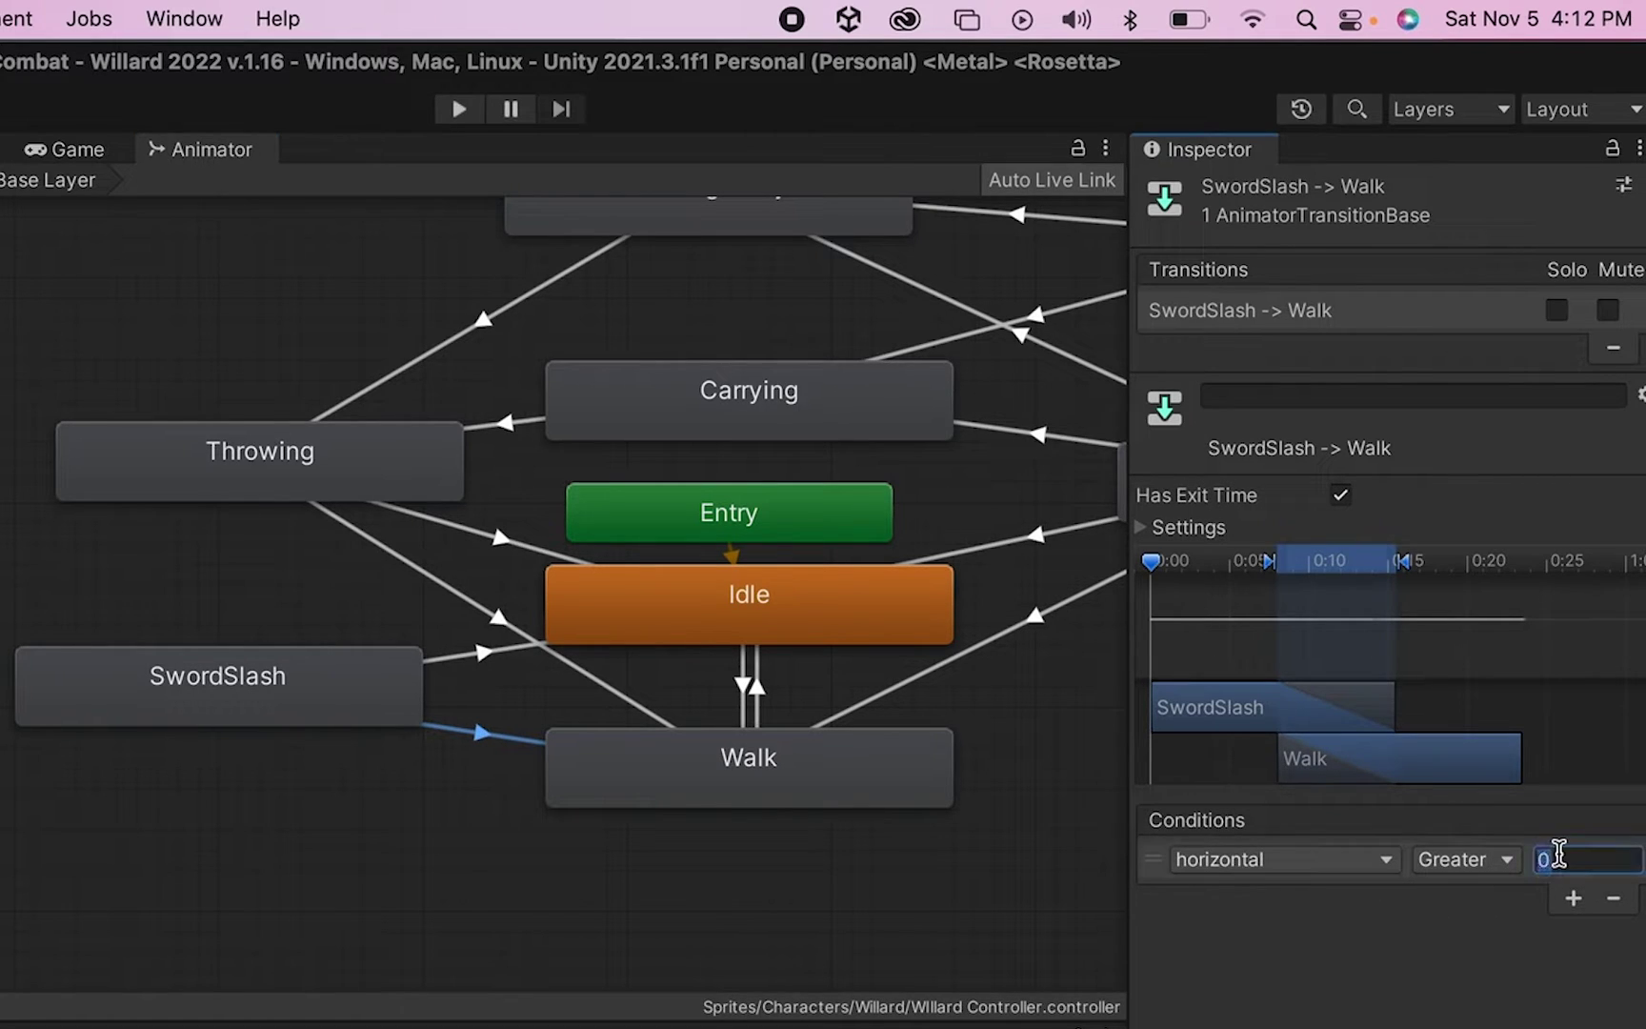
pyautogui.write('.5')
pyautogui.click(1341, 495)
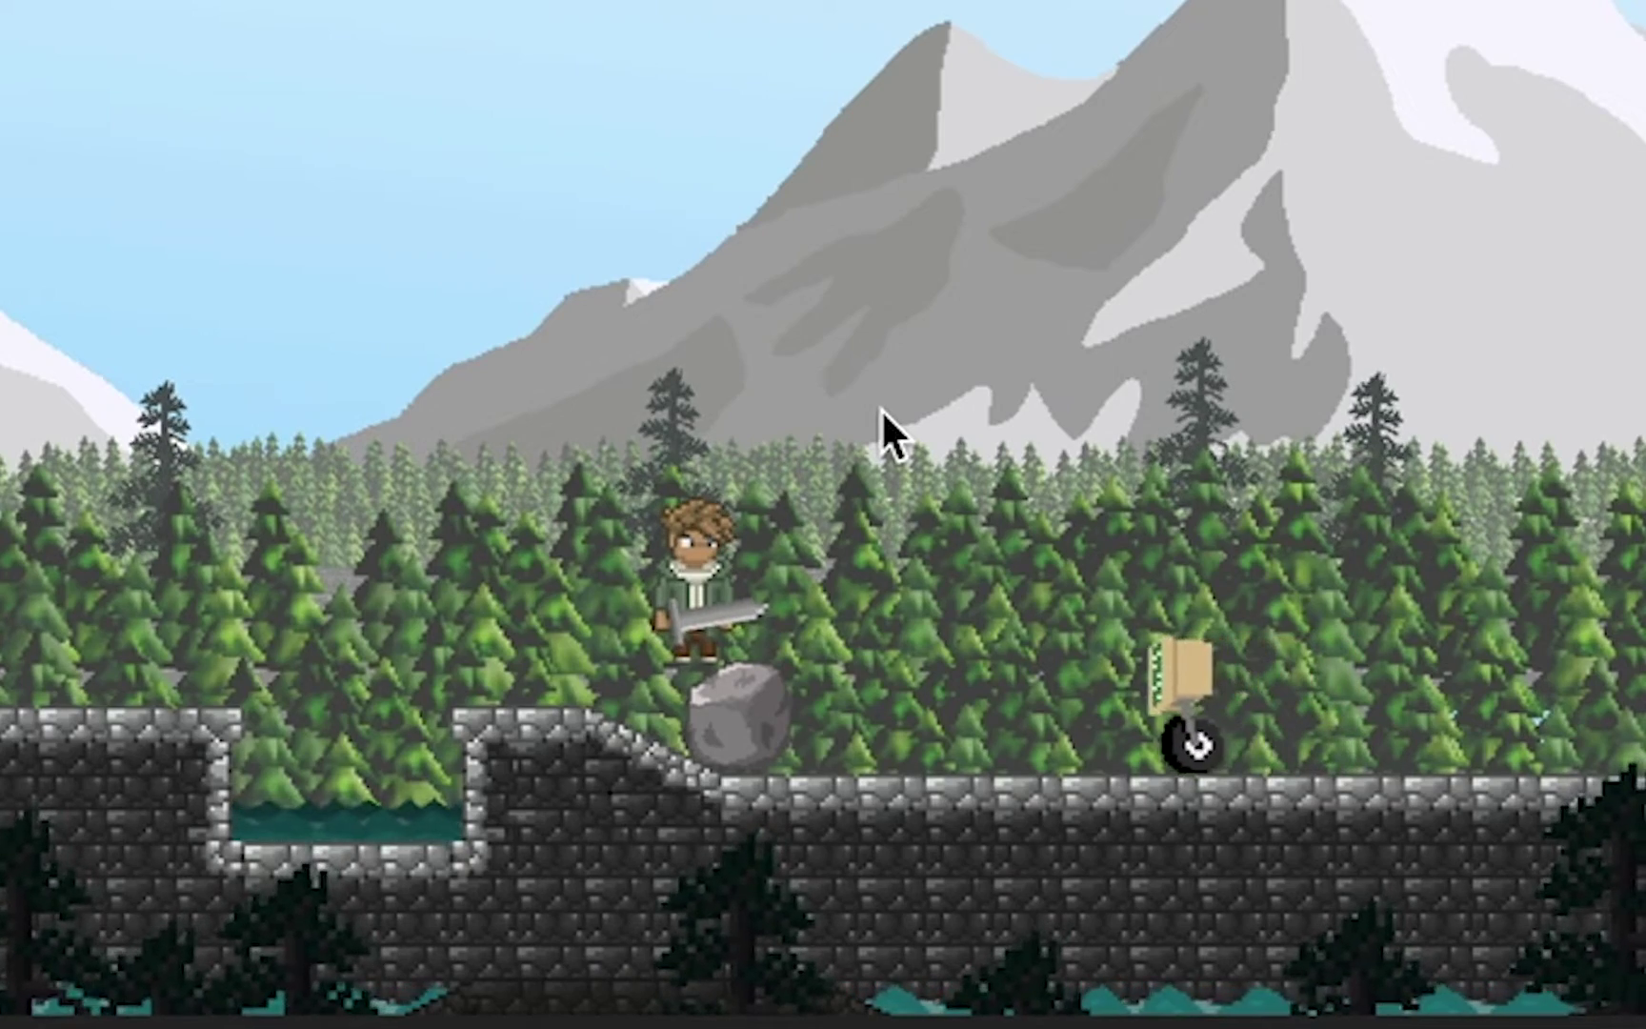
pyautogui.press('Right')
pyautogui.press('space')
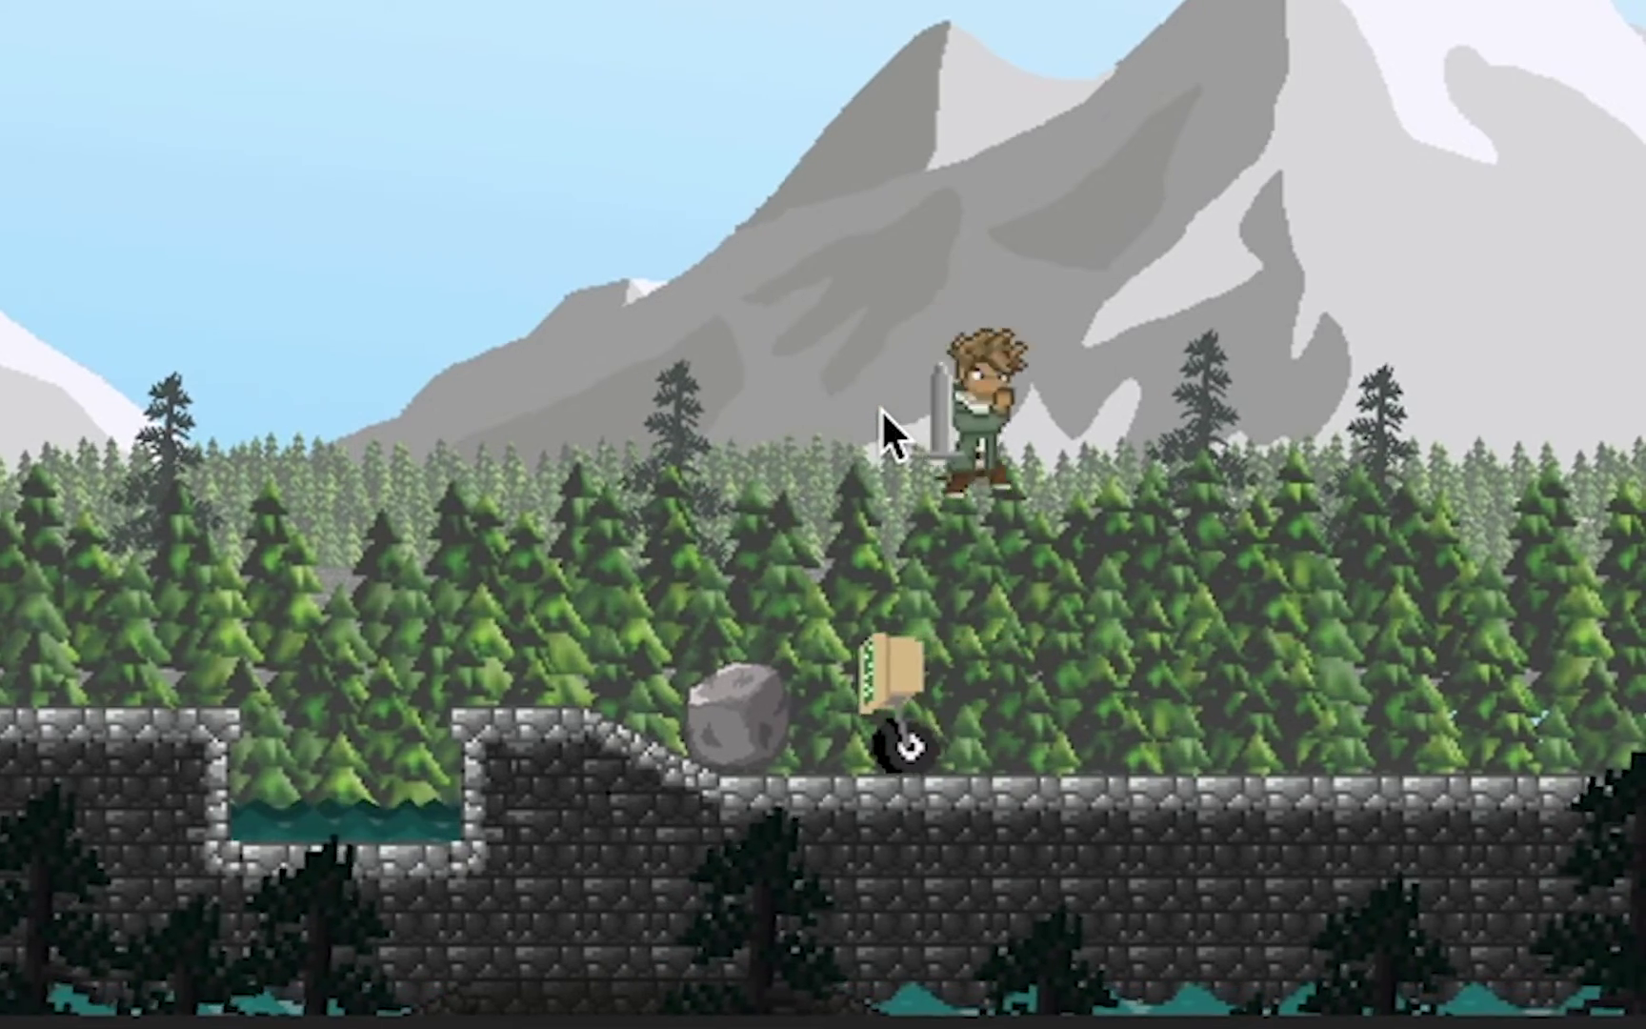
pyautogui.press('Right')
pyautogui.press('Left')
pyautogui.press('Right')
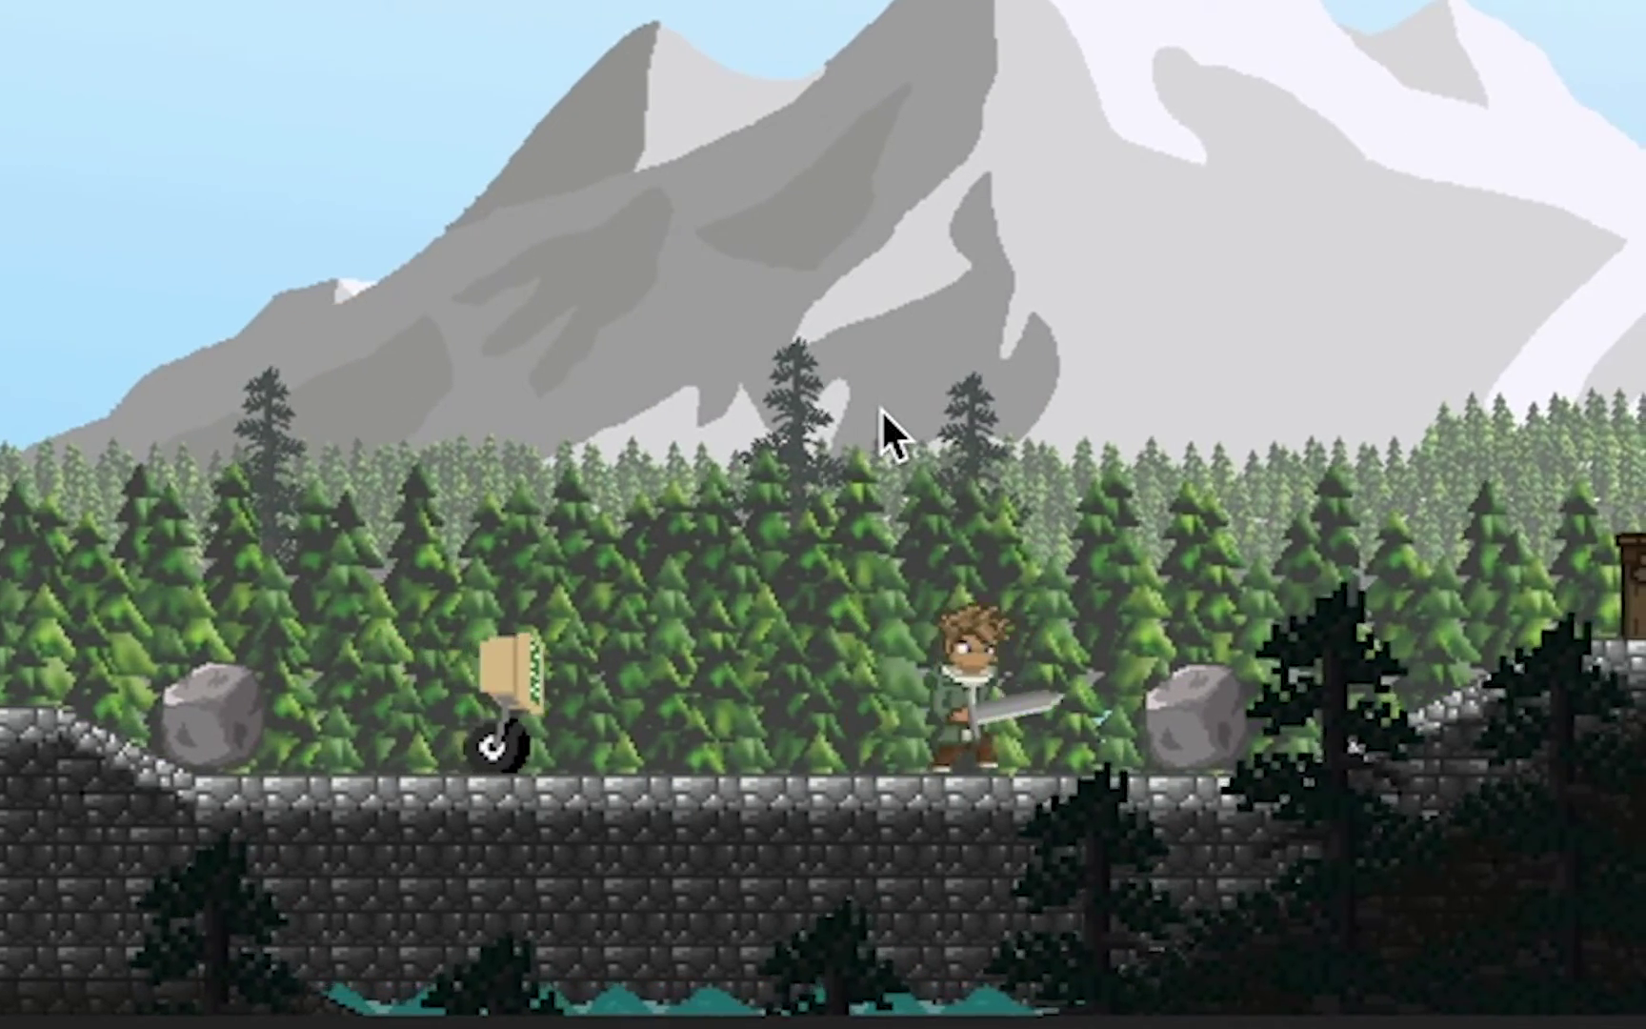
pyautogui.press('Left')
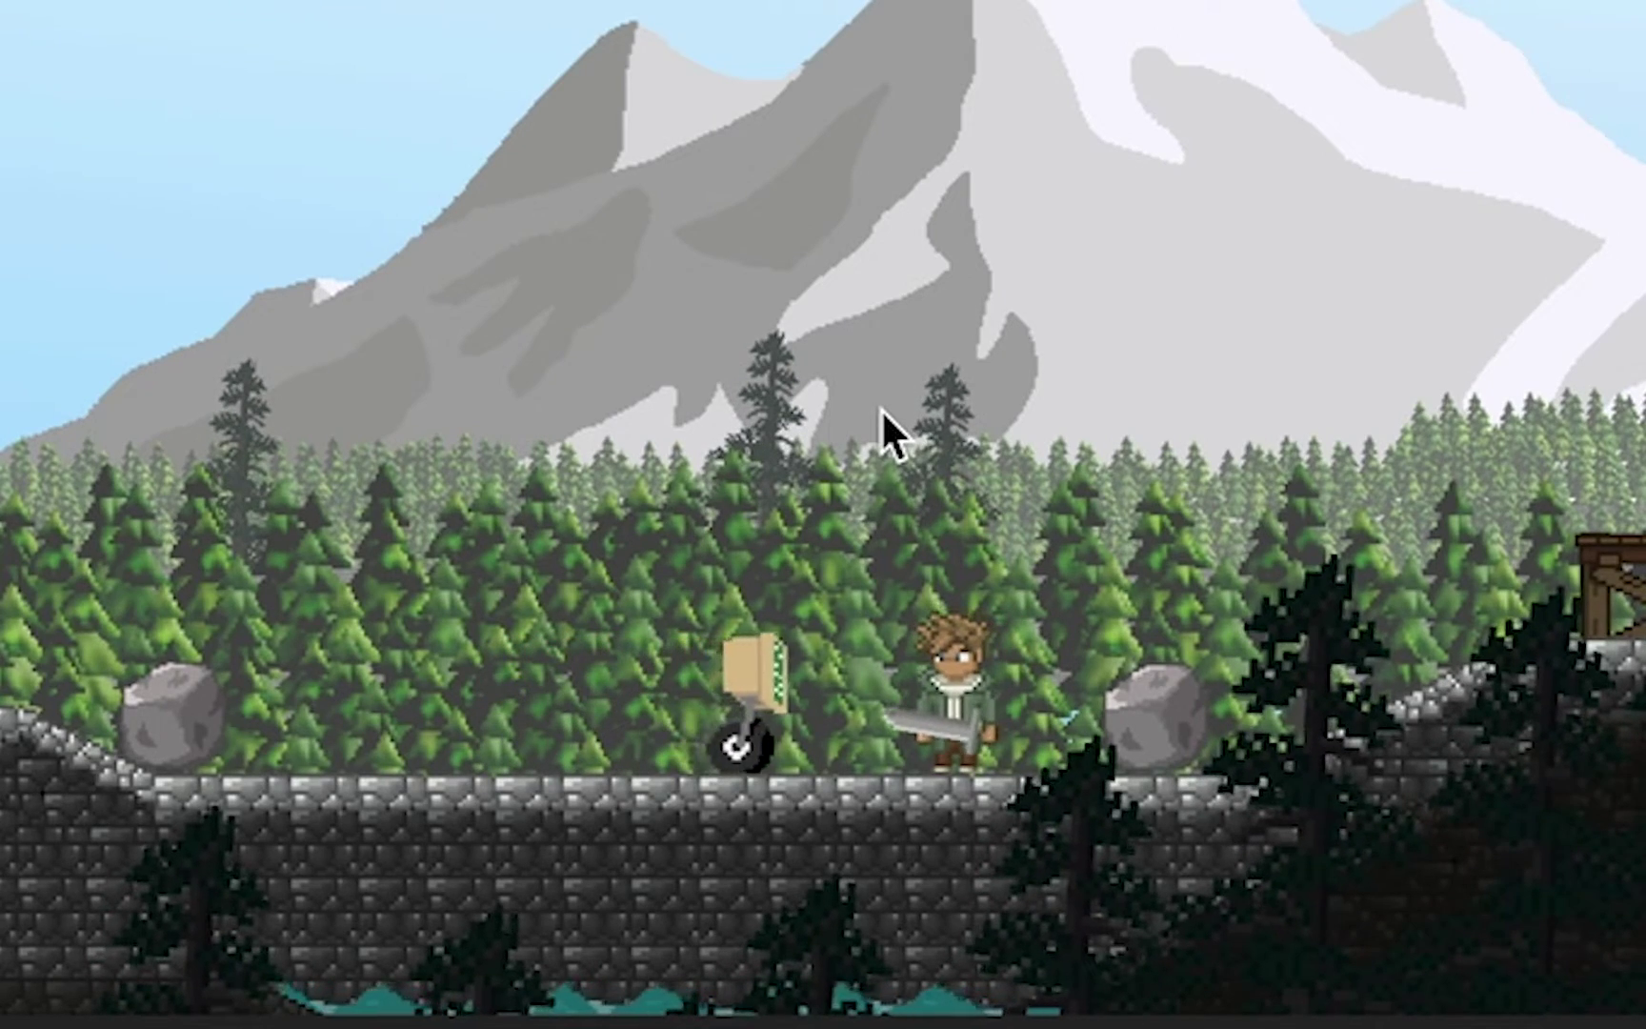
pyautogui.press('space')
pyautogui.press('space')
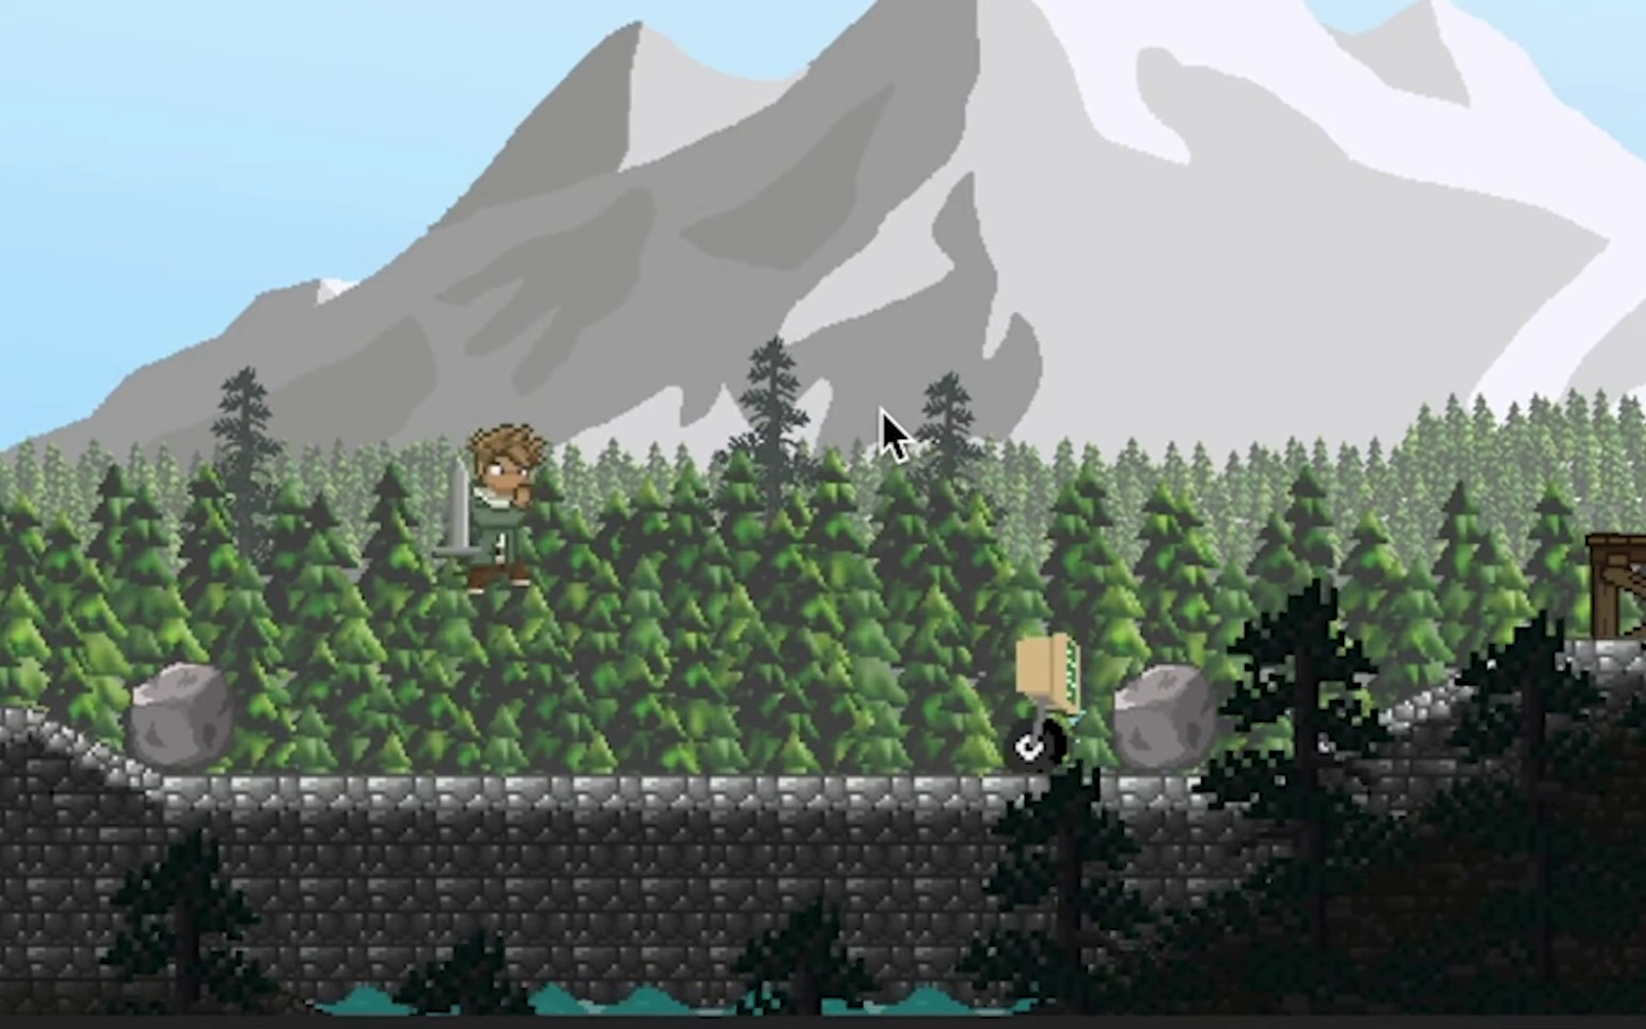
pyautogui.press('space')
pyautogui.press('space')
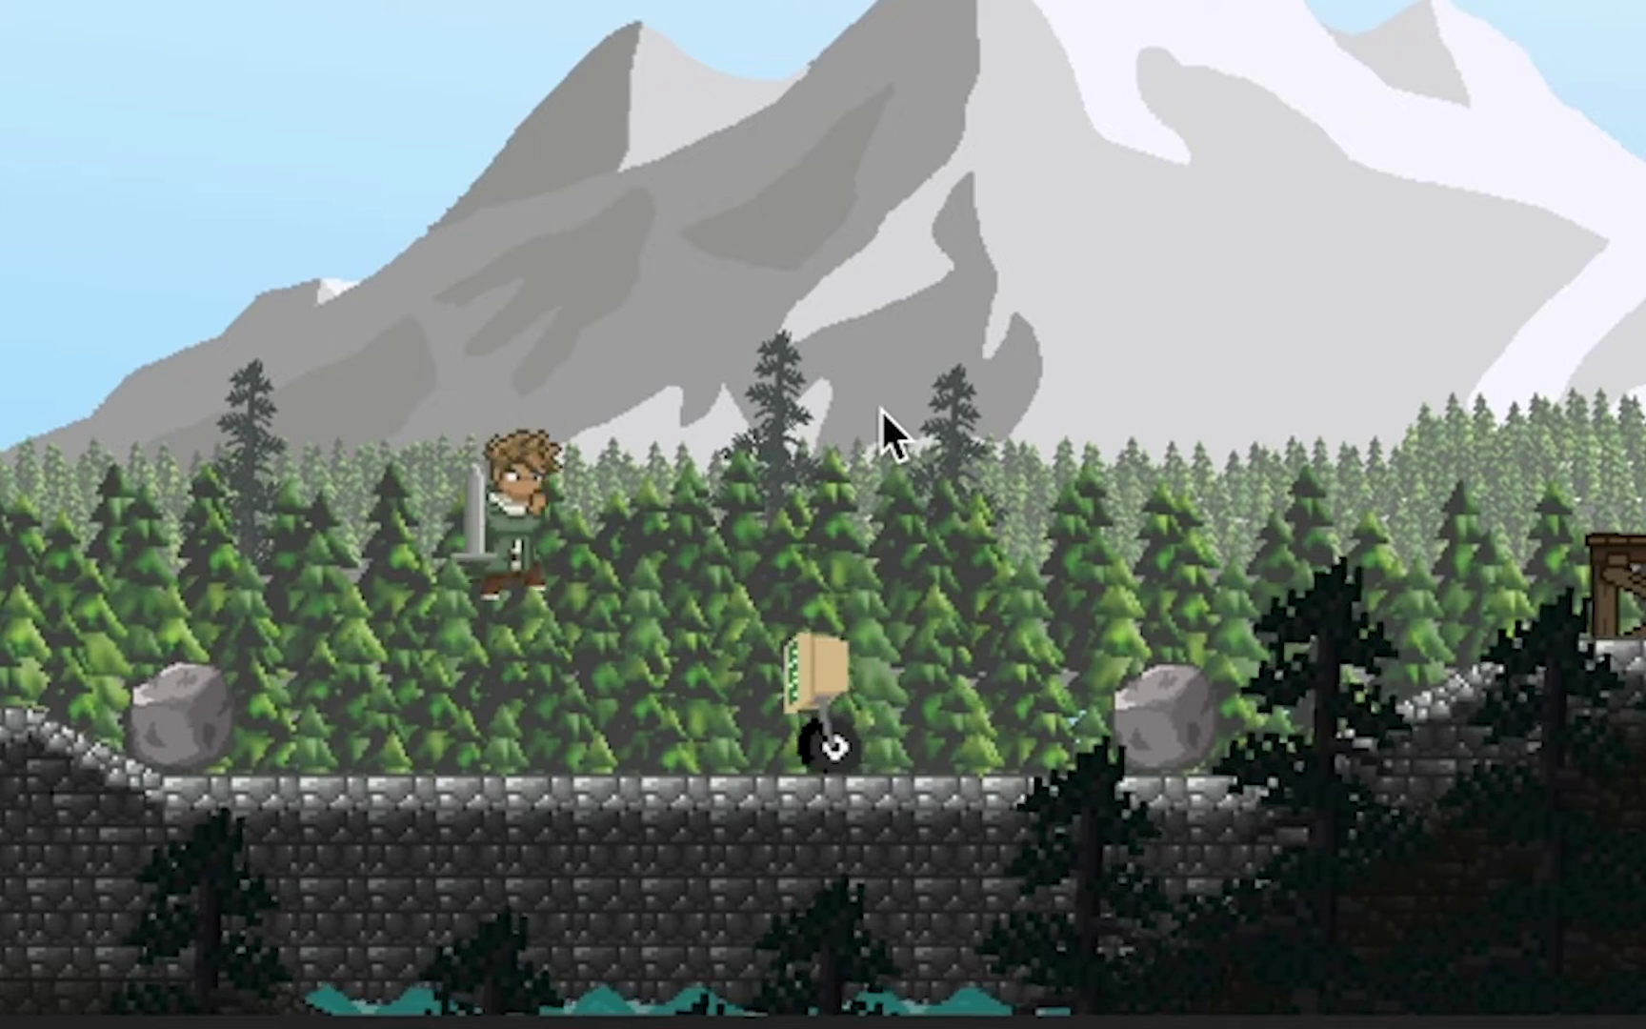
pyautogui.press('Left')
pyautogui.press('Left')
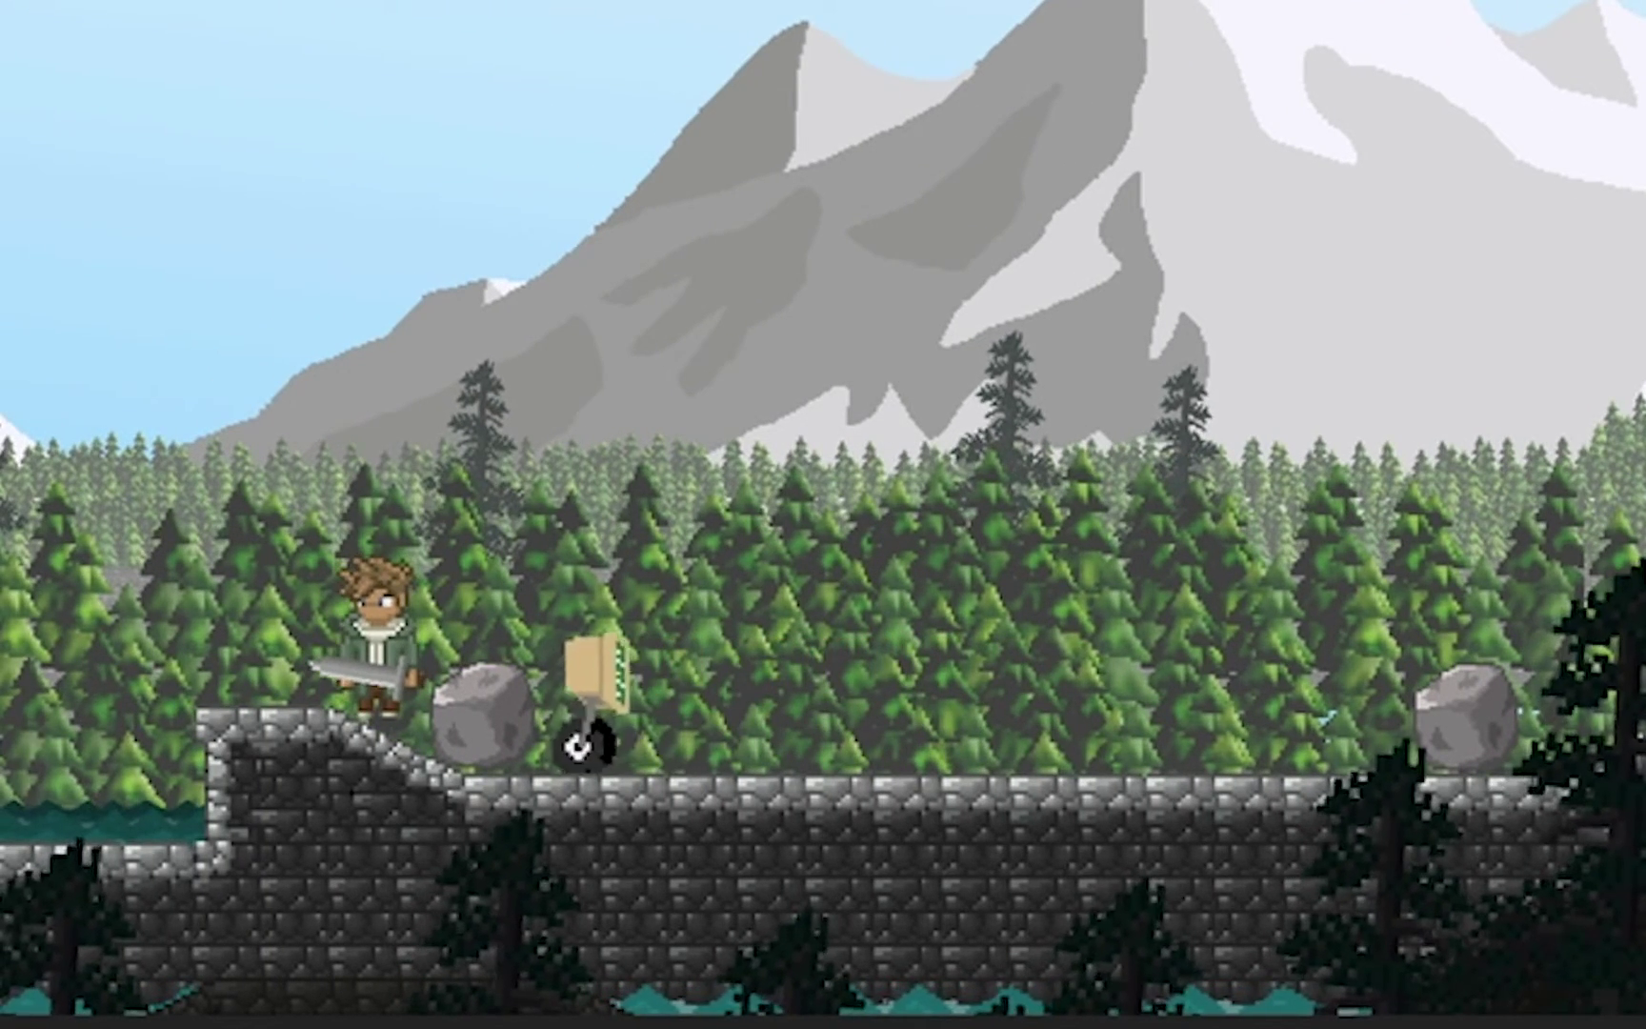
# Stop play mode and create a C# script named MeleeAttack in Player Scripts
pyautogui.click(783, 78)
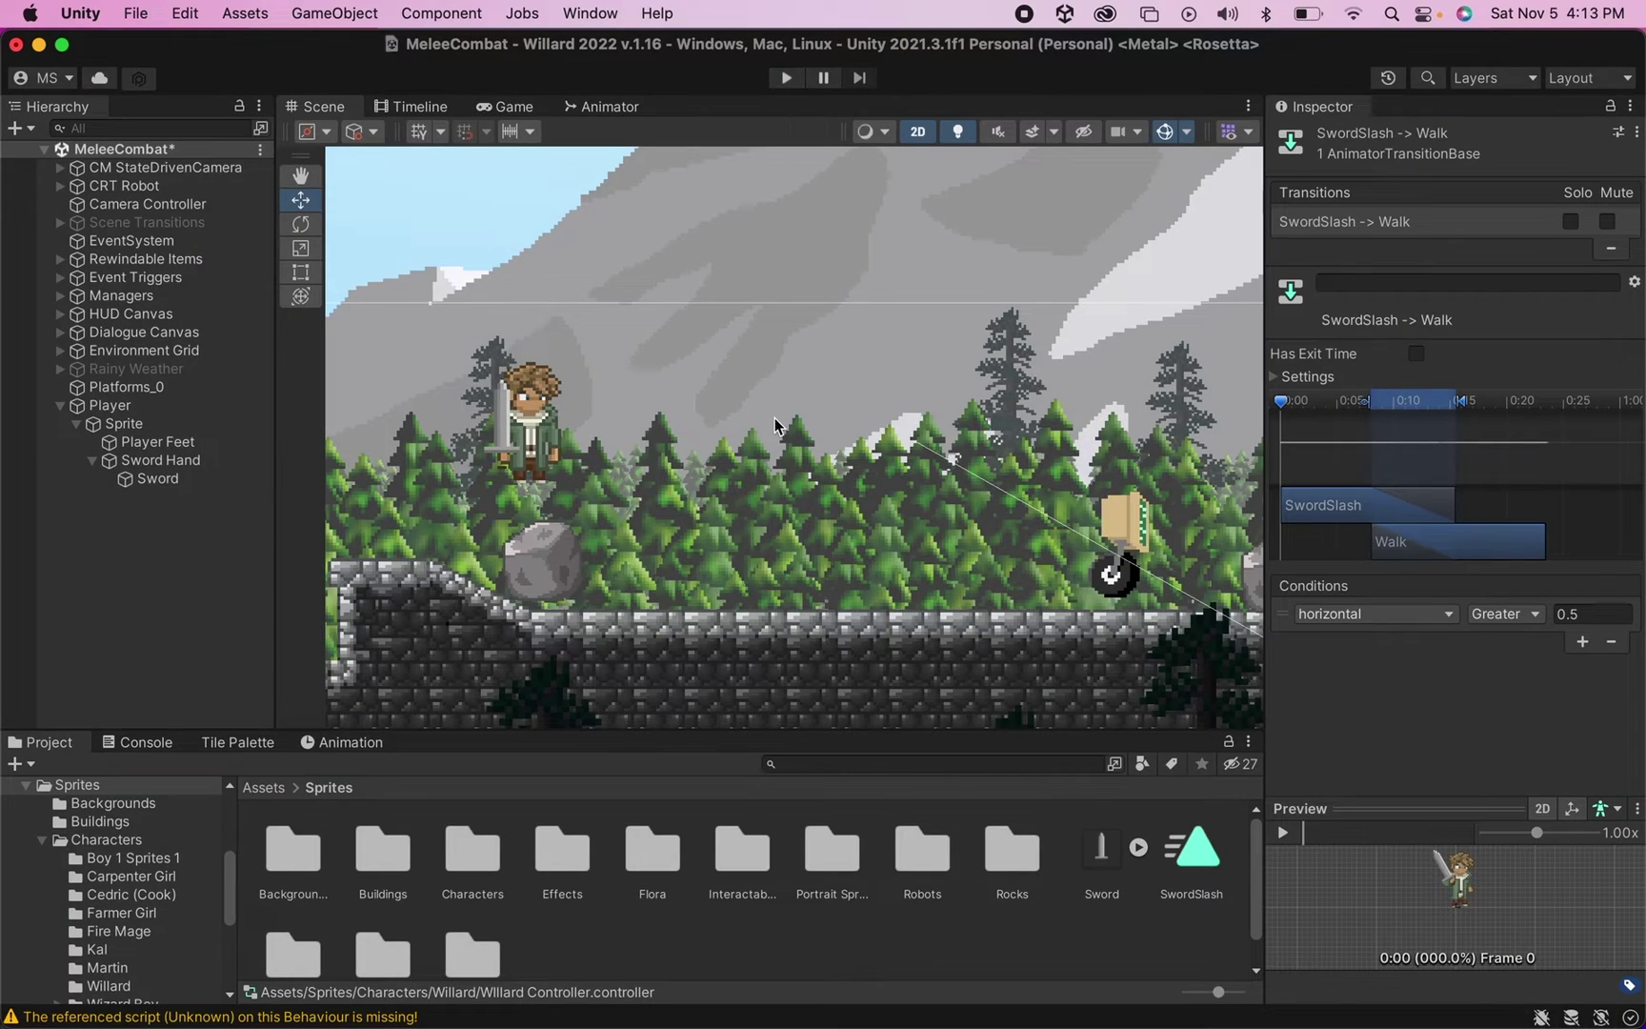
pyautogui.click(42, 841)
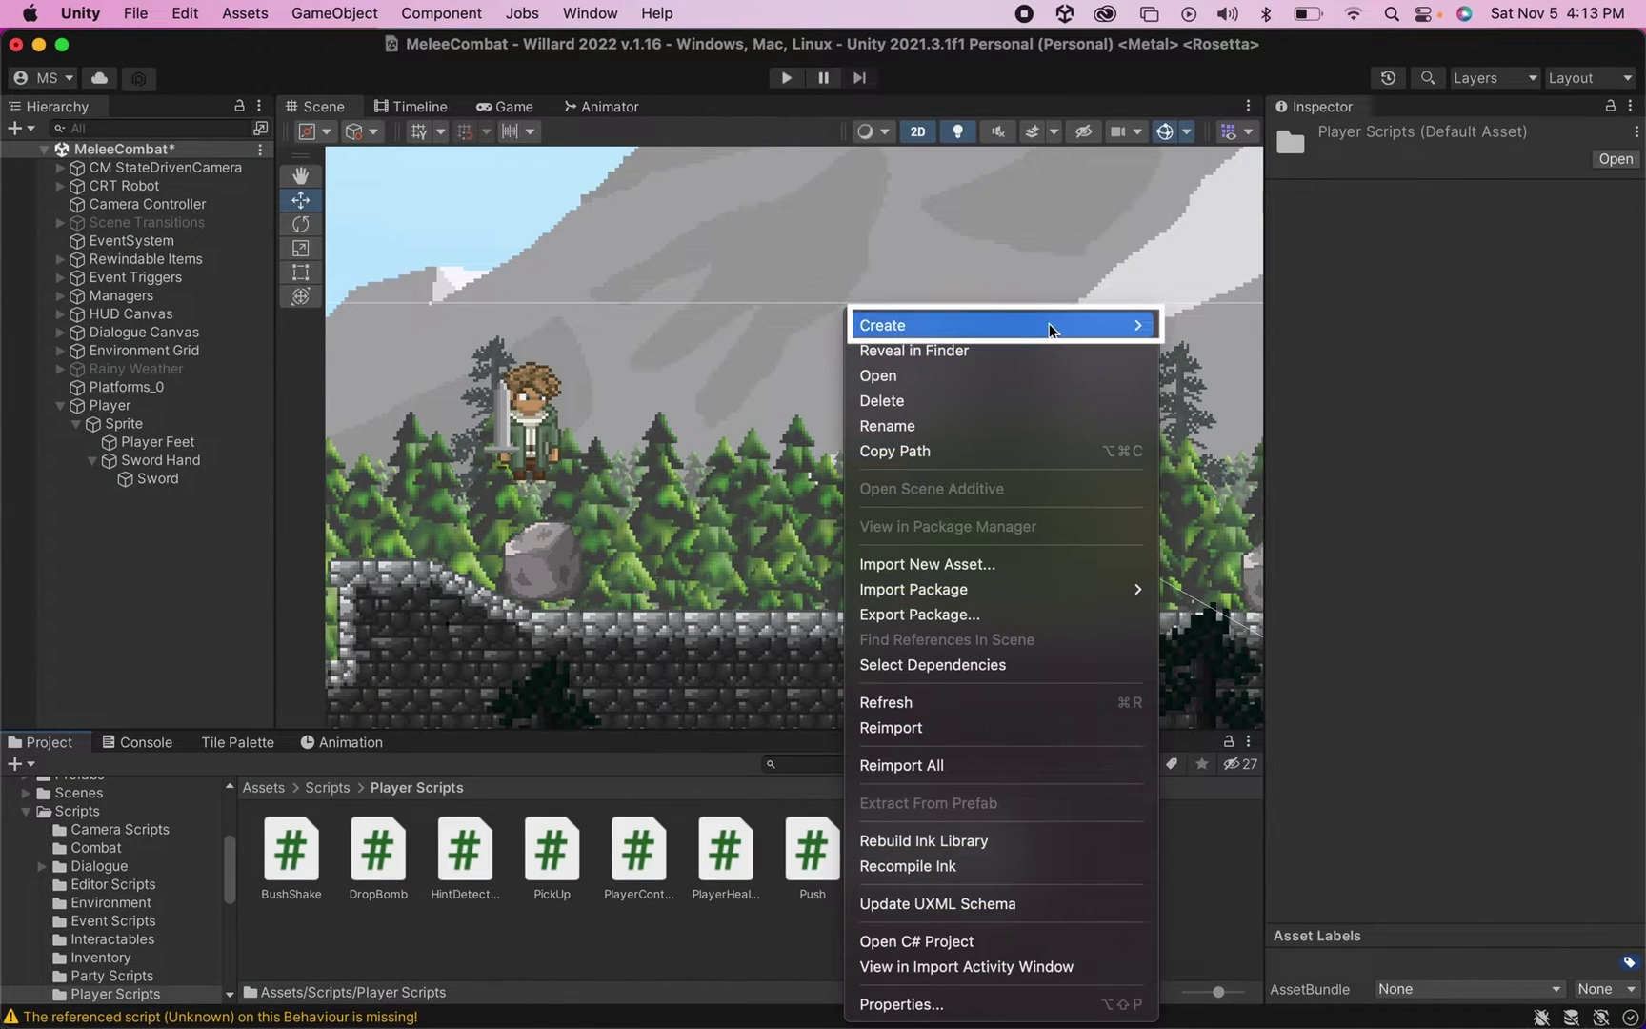
pyautogui.moveTo(1050, 330)
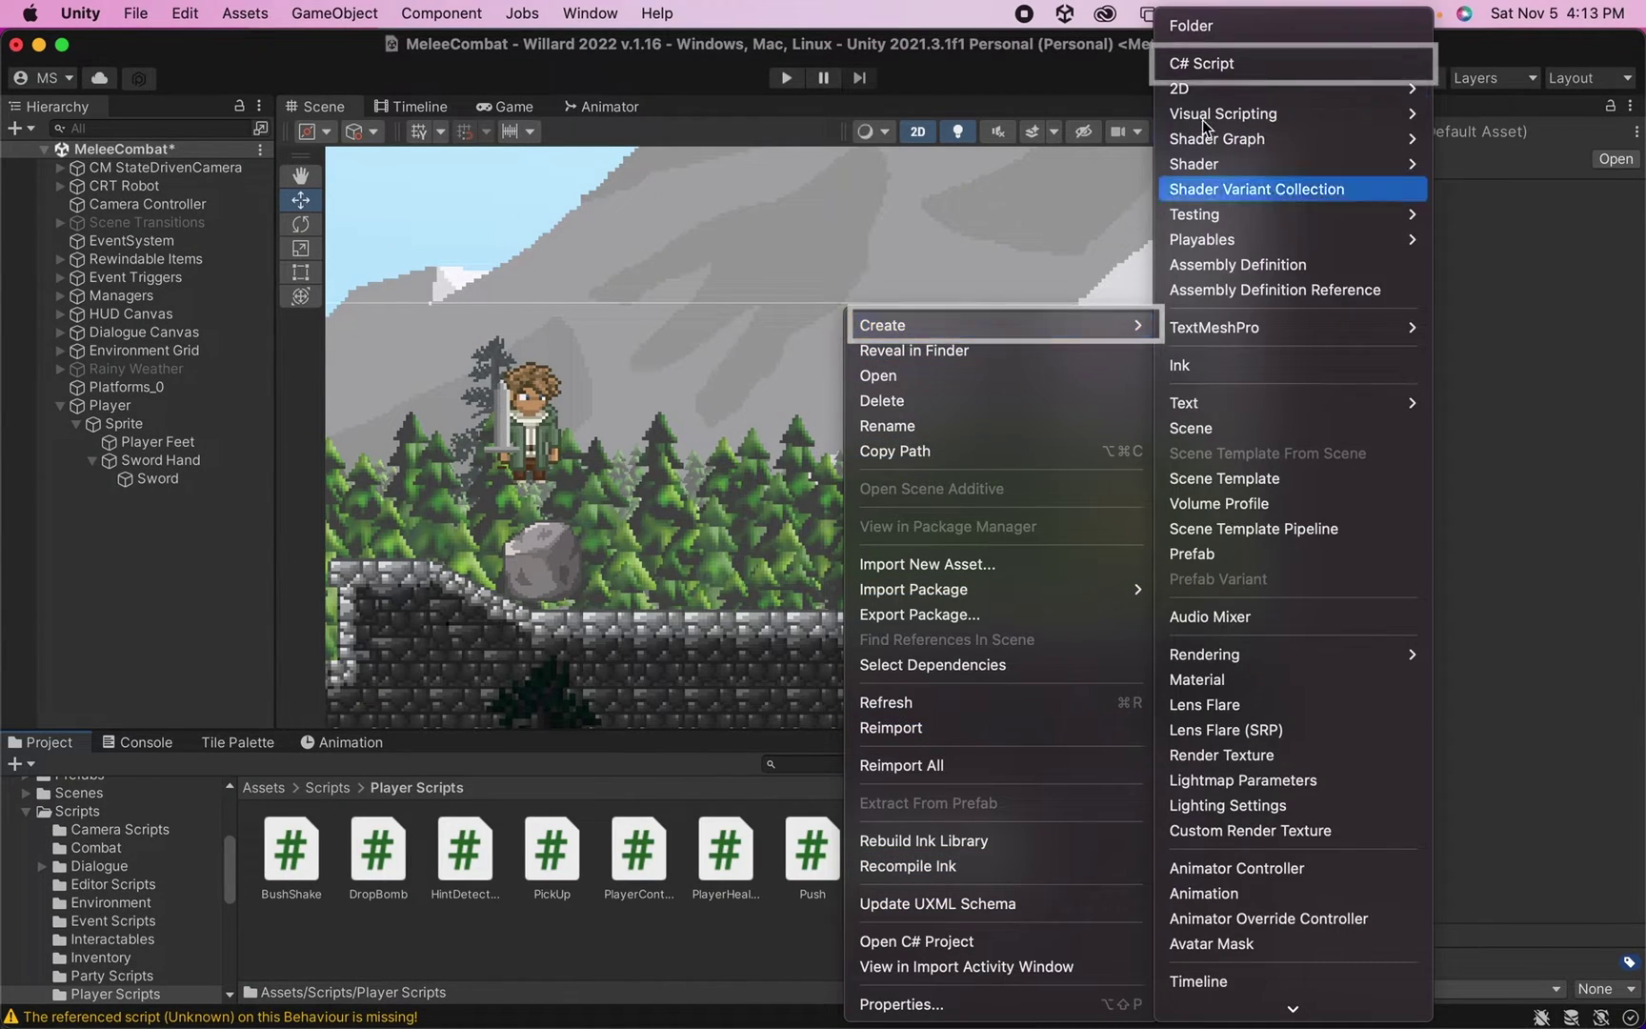
pyautogui.click(1282, 64)
pyautogui.write('Me')
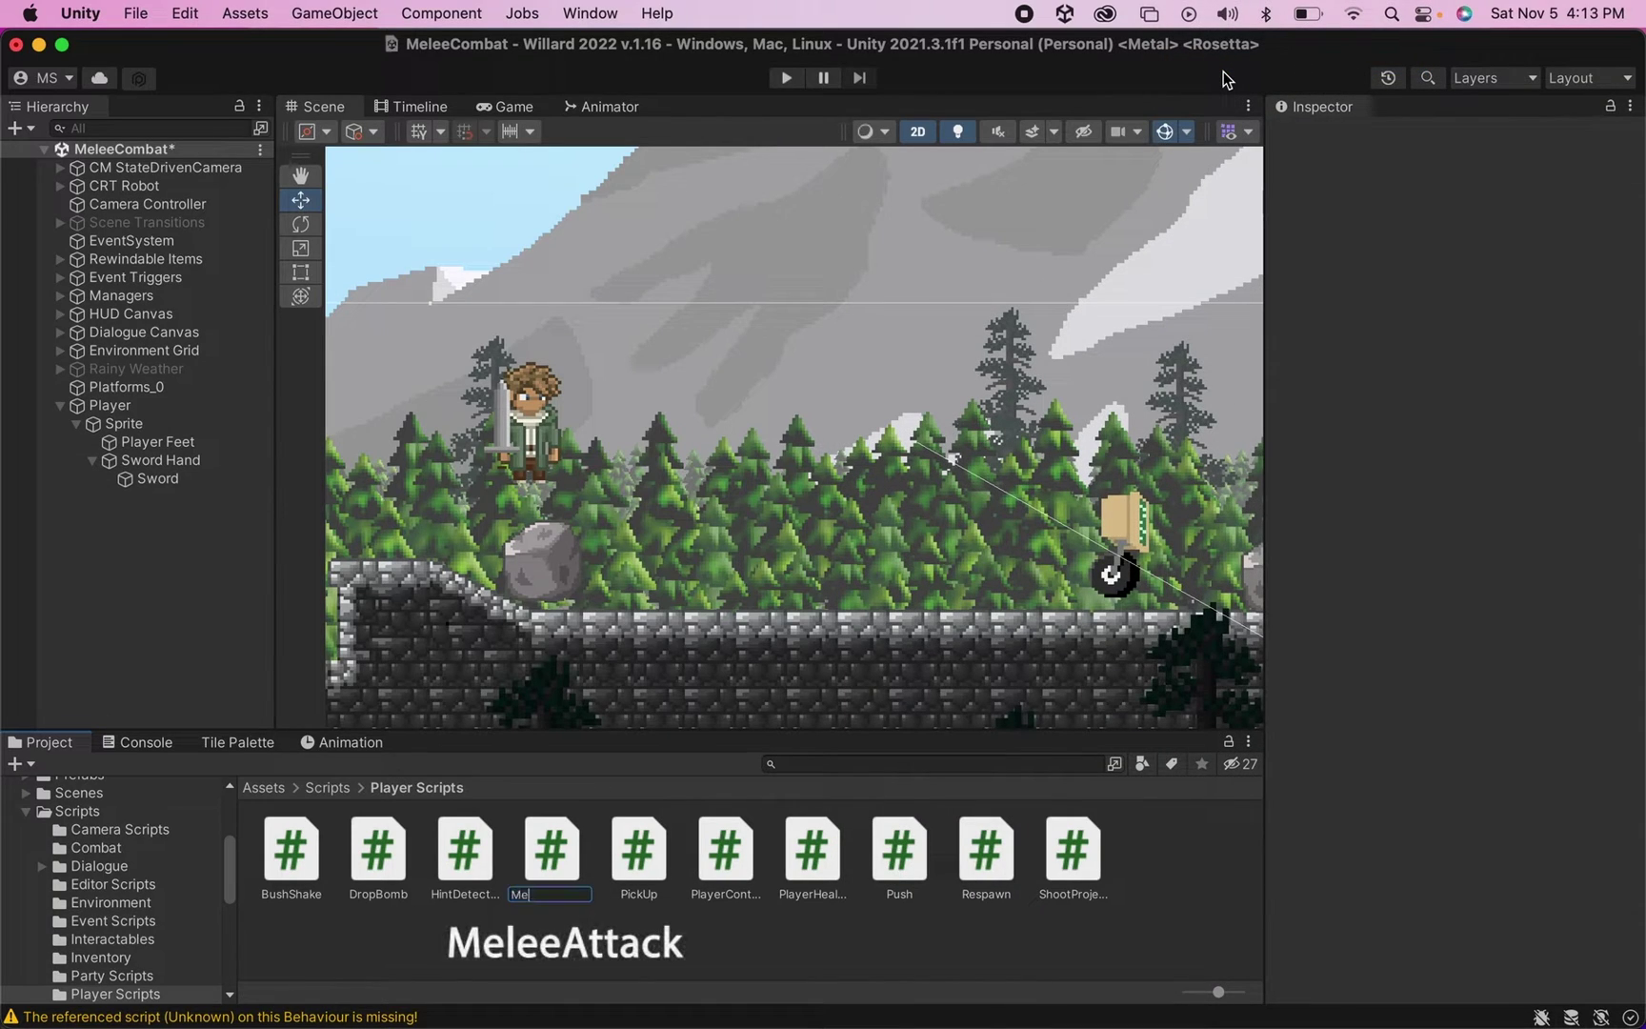
pyautogui.write('leeAttack')
pyautogui.press('Return')
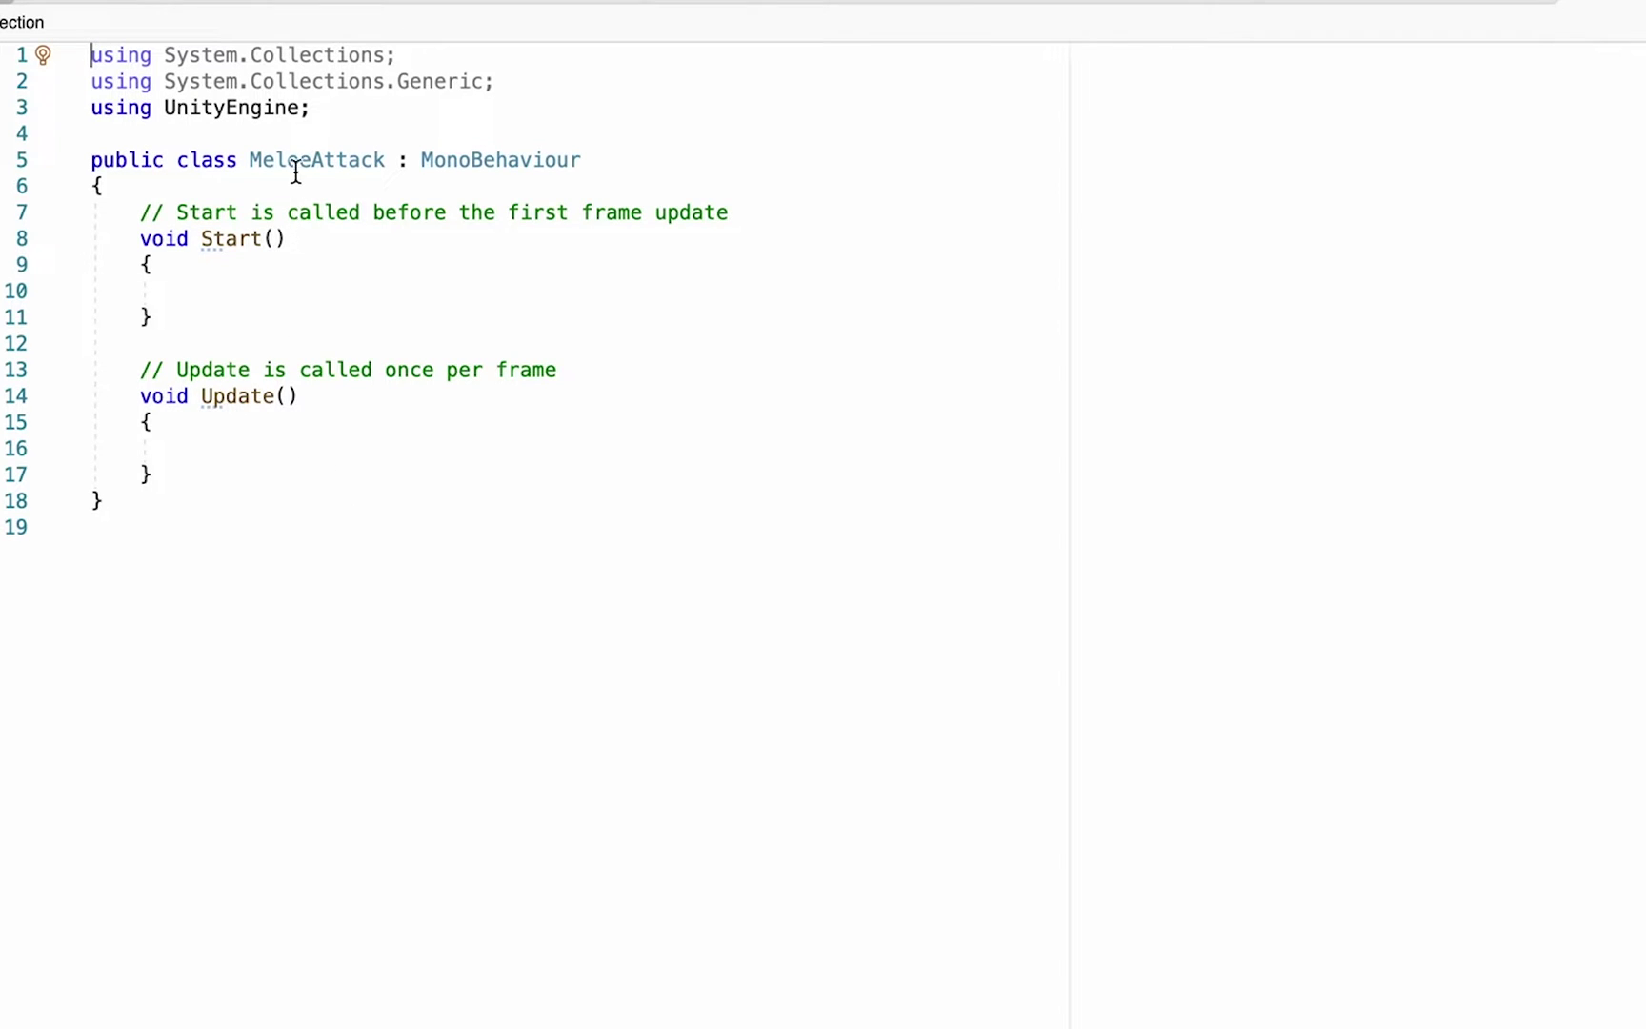
# Declare the field 'public Animator playerAnim;' in the MeleeAttack class
pyautogui.click(264, 187)
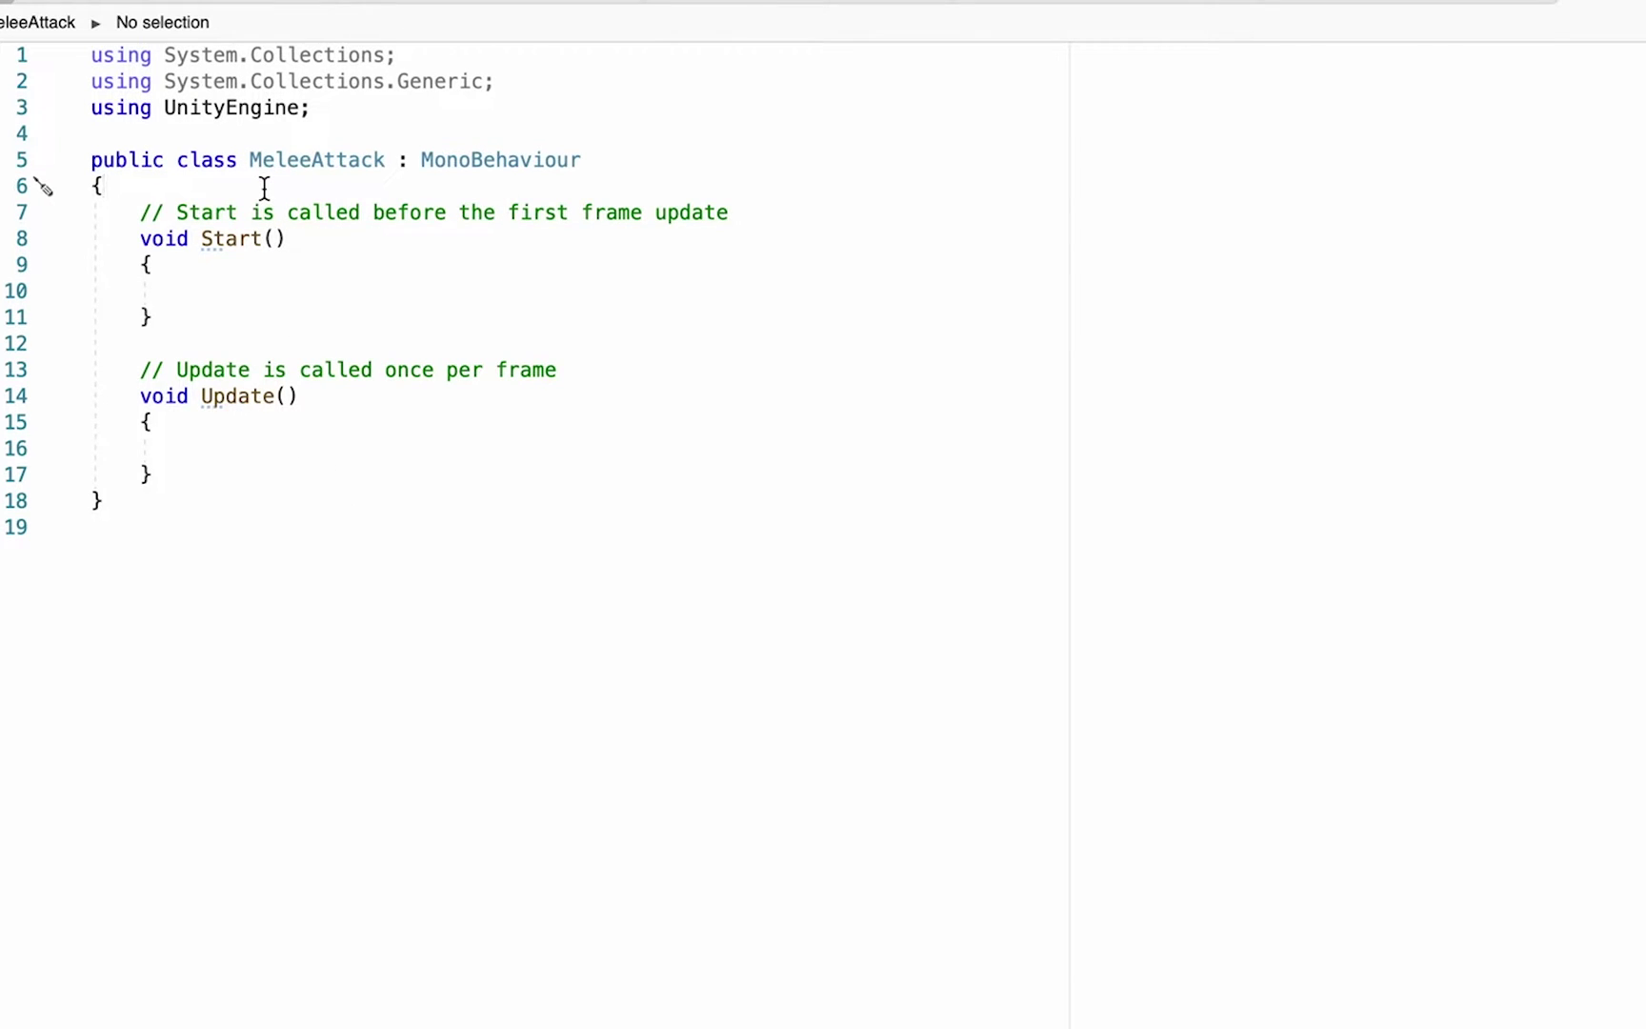
pyautogui.press('Return')
pyautogui.write('pu')
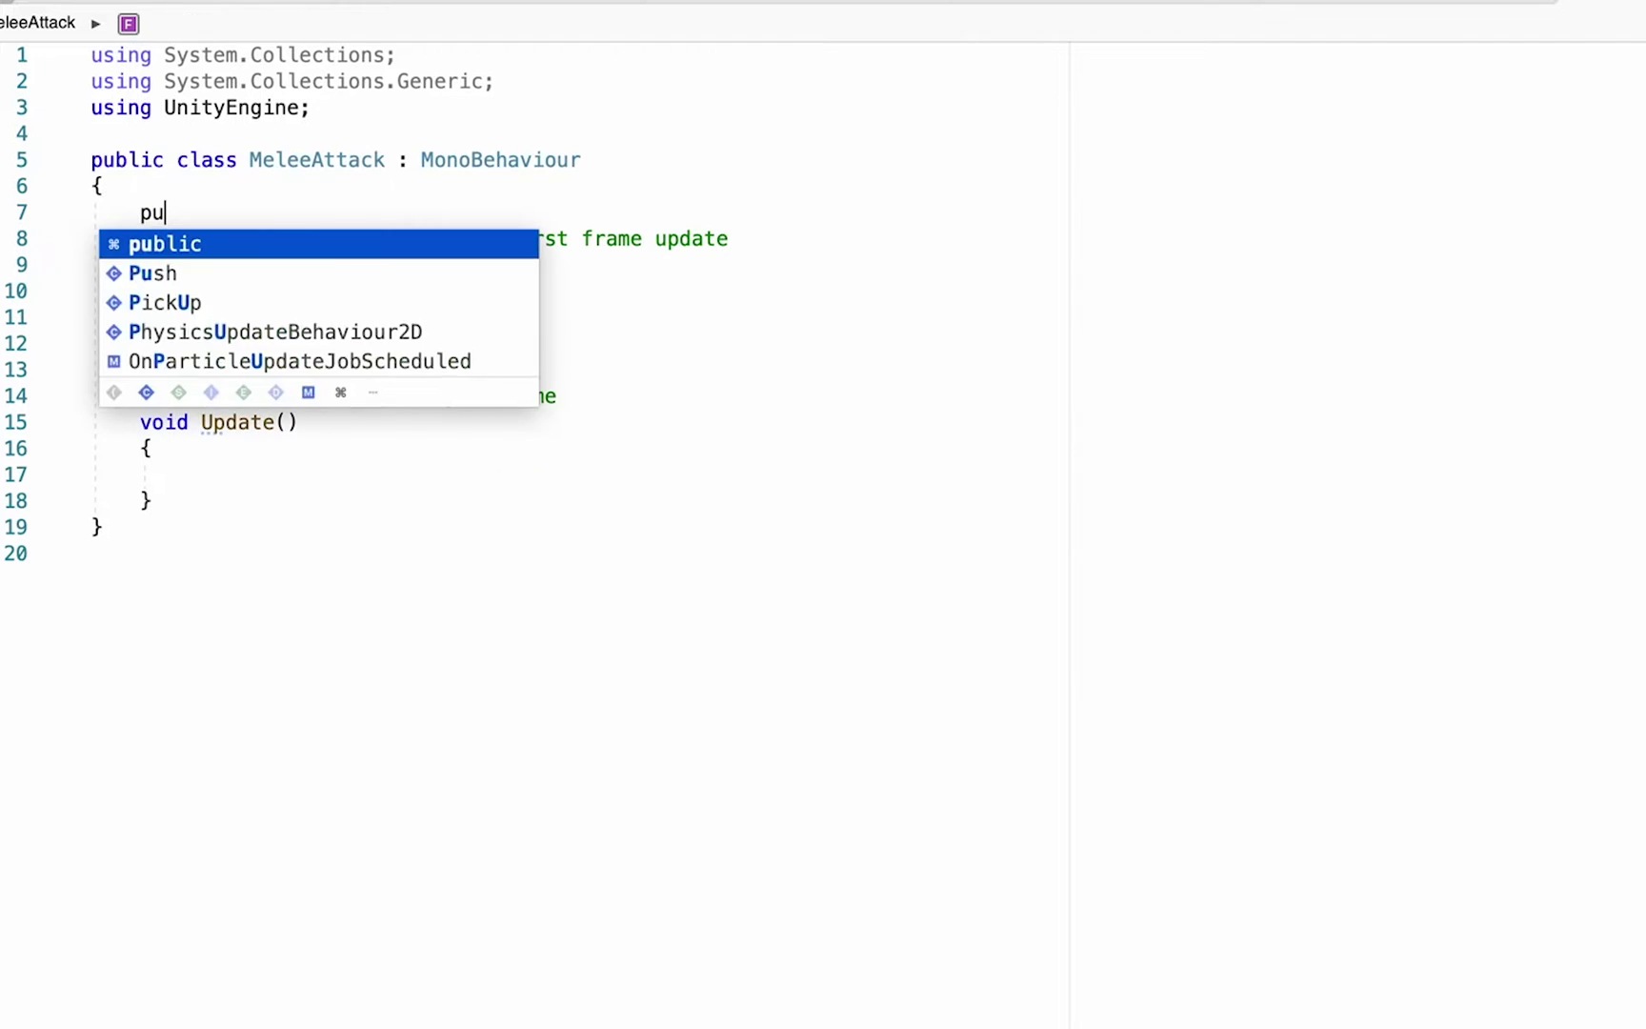
pyautogui.write('blic Animator')
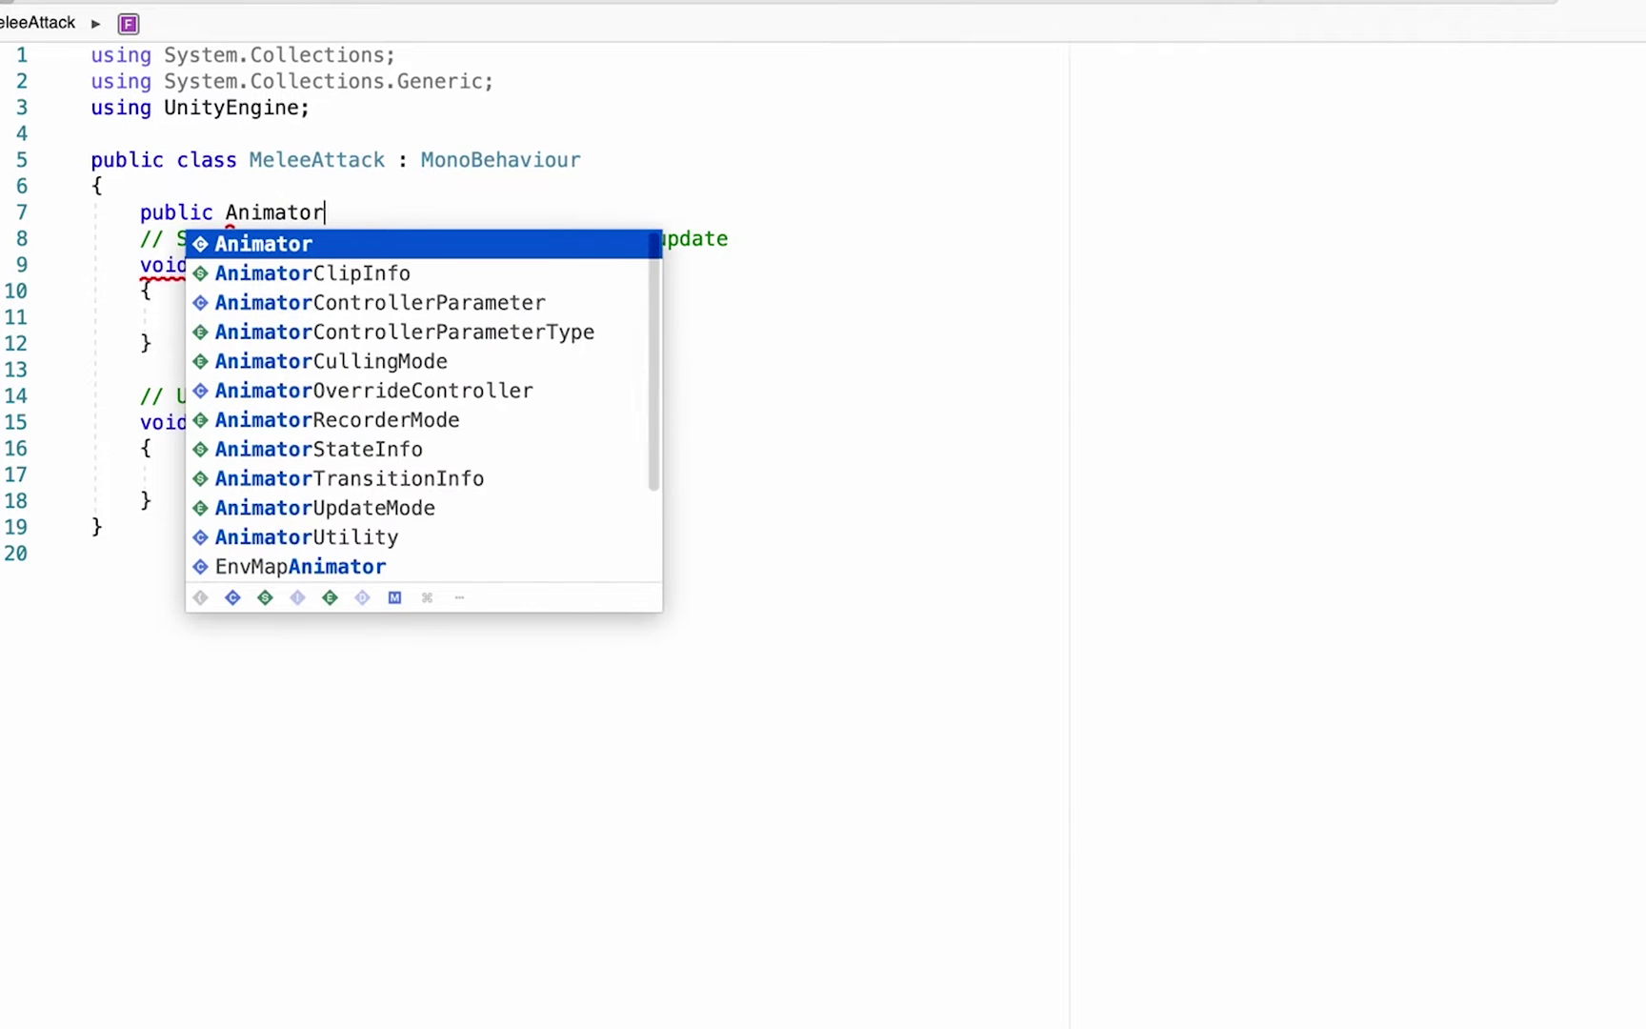
pyautogui.write(' playerAnim')
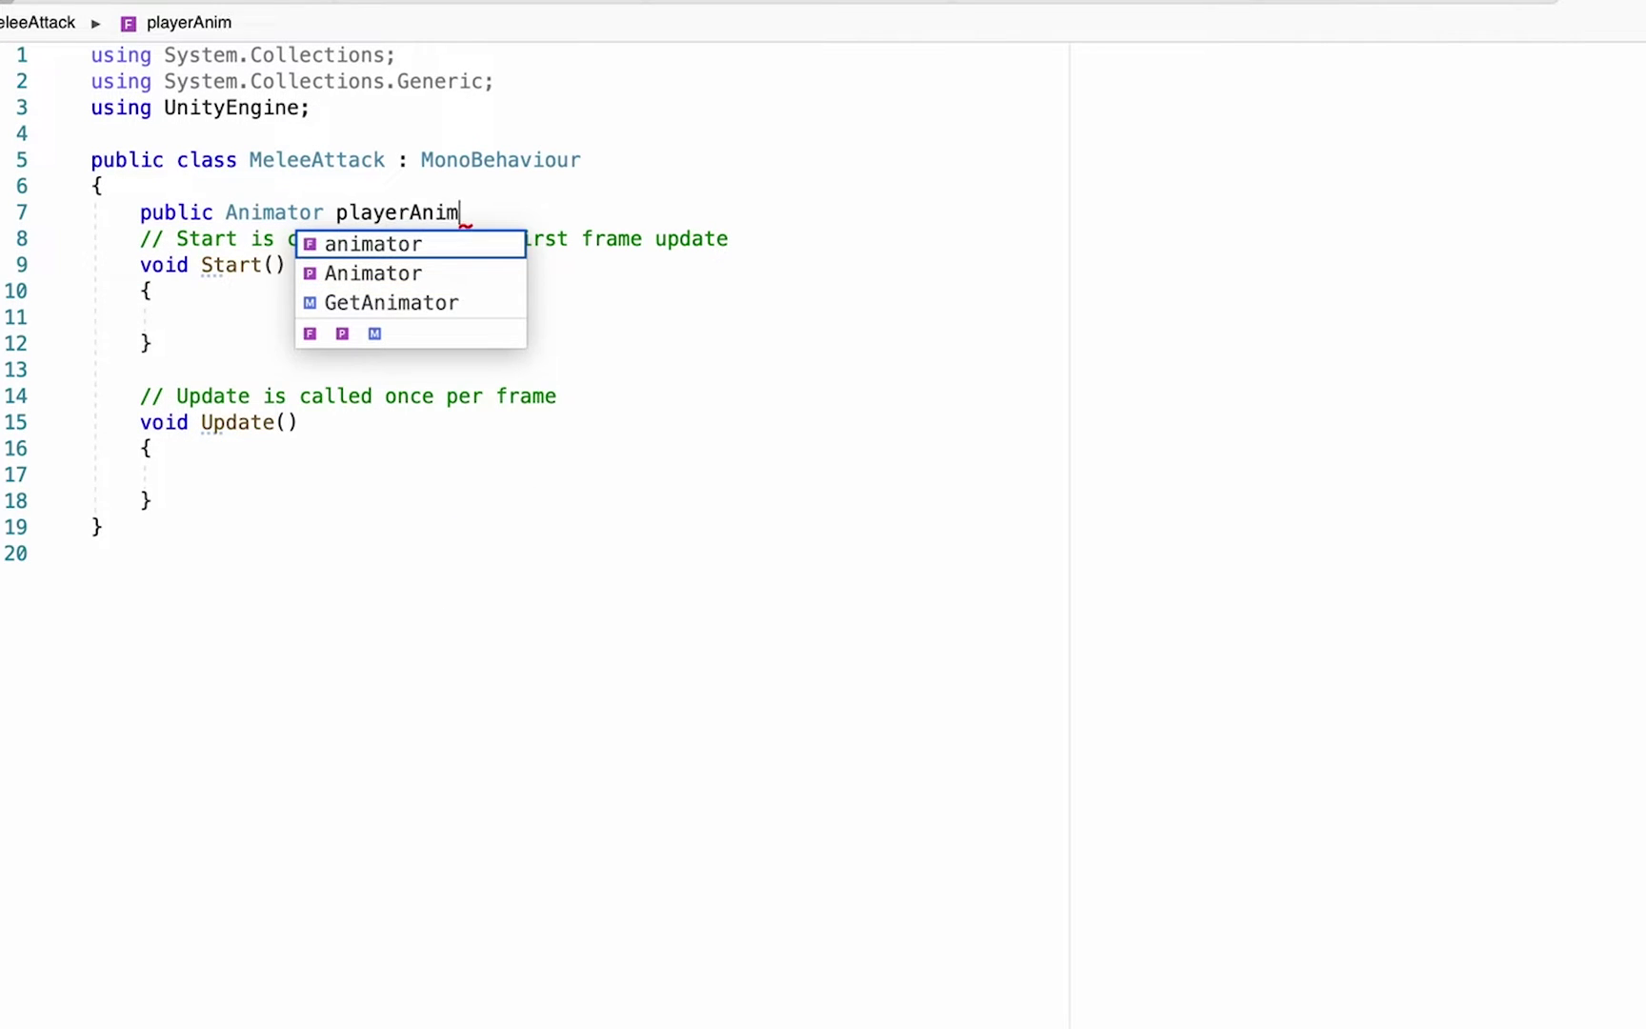
pyautogui.write(';')
pyautogui.press('Return')
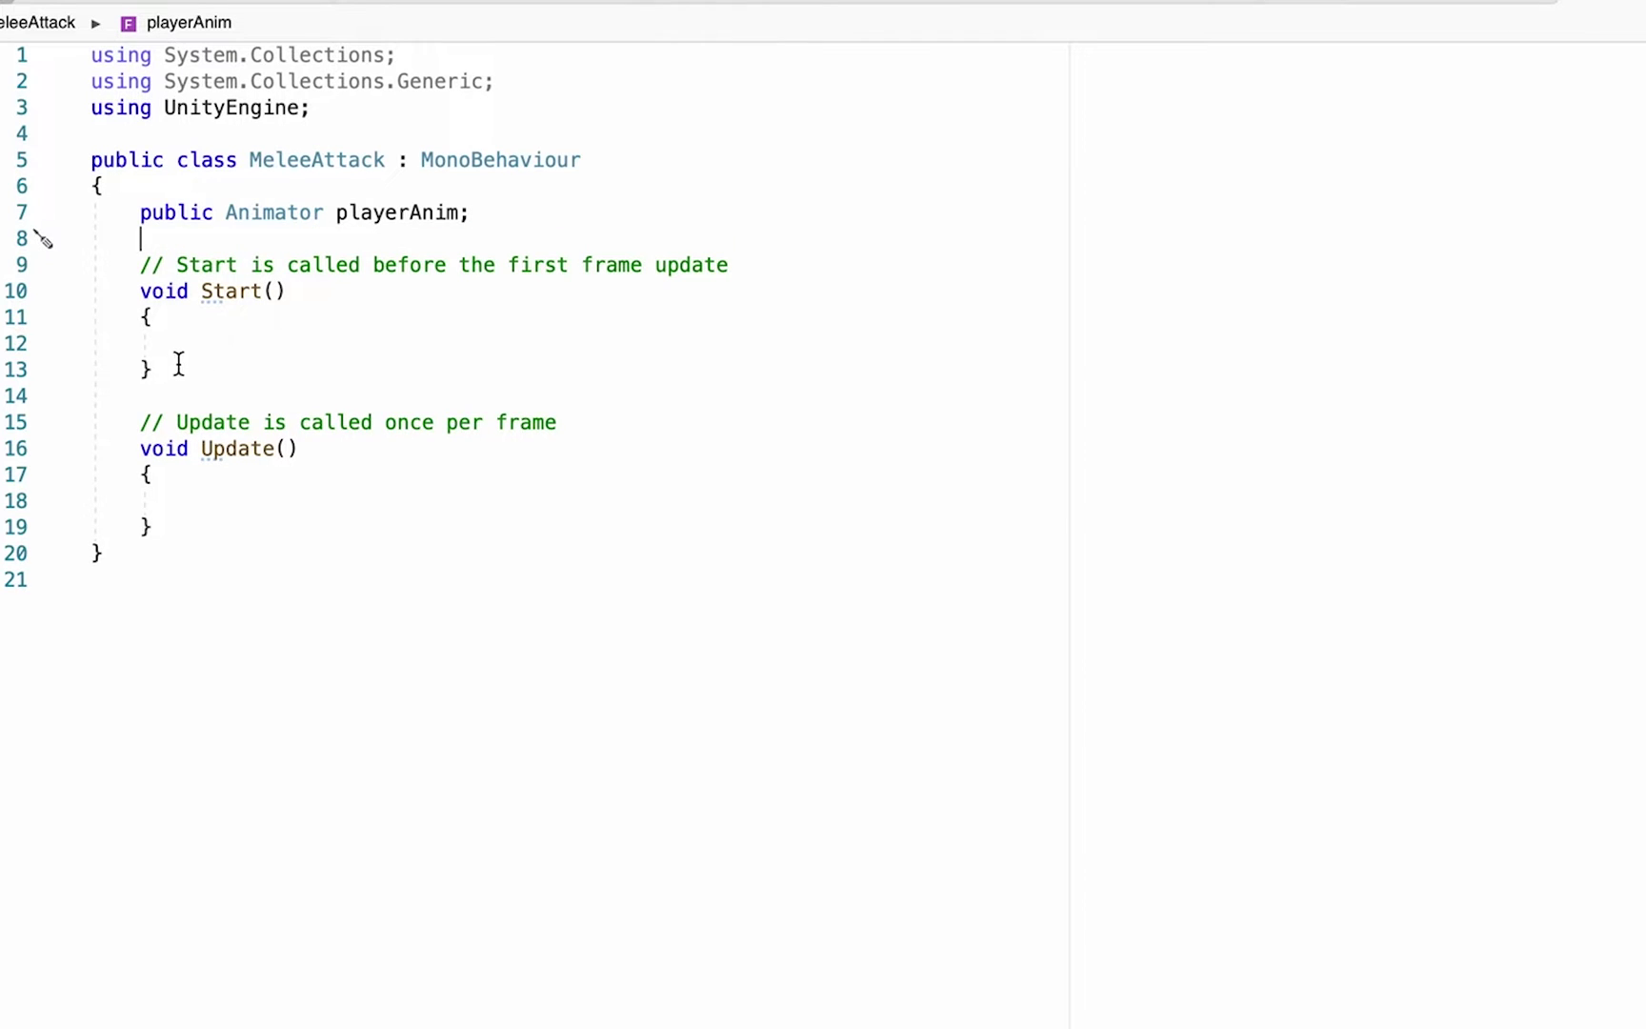
# Delete the Start() method and write if(Input.GetButtonDown("Fire1")) inside Update()
pyautogui.moveTo(178, 363); pyautogui.dragTo(14, 278)
pyautogui.press('BackSpace')
pyautogui.press('BackSpace')
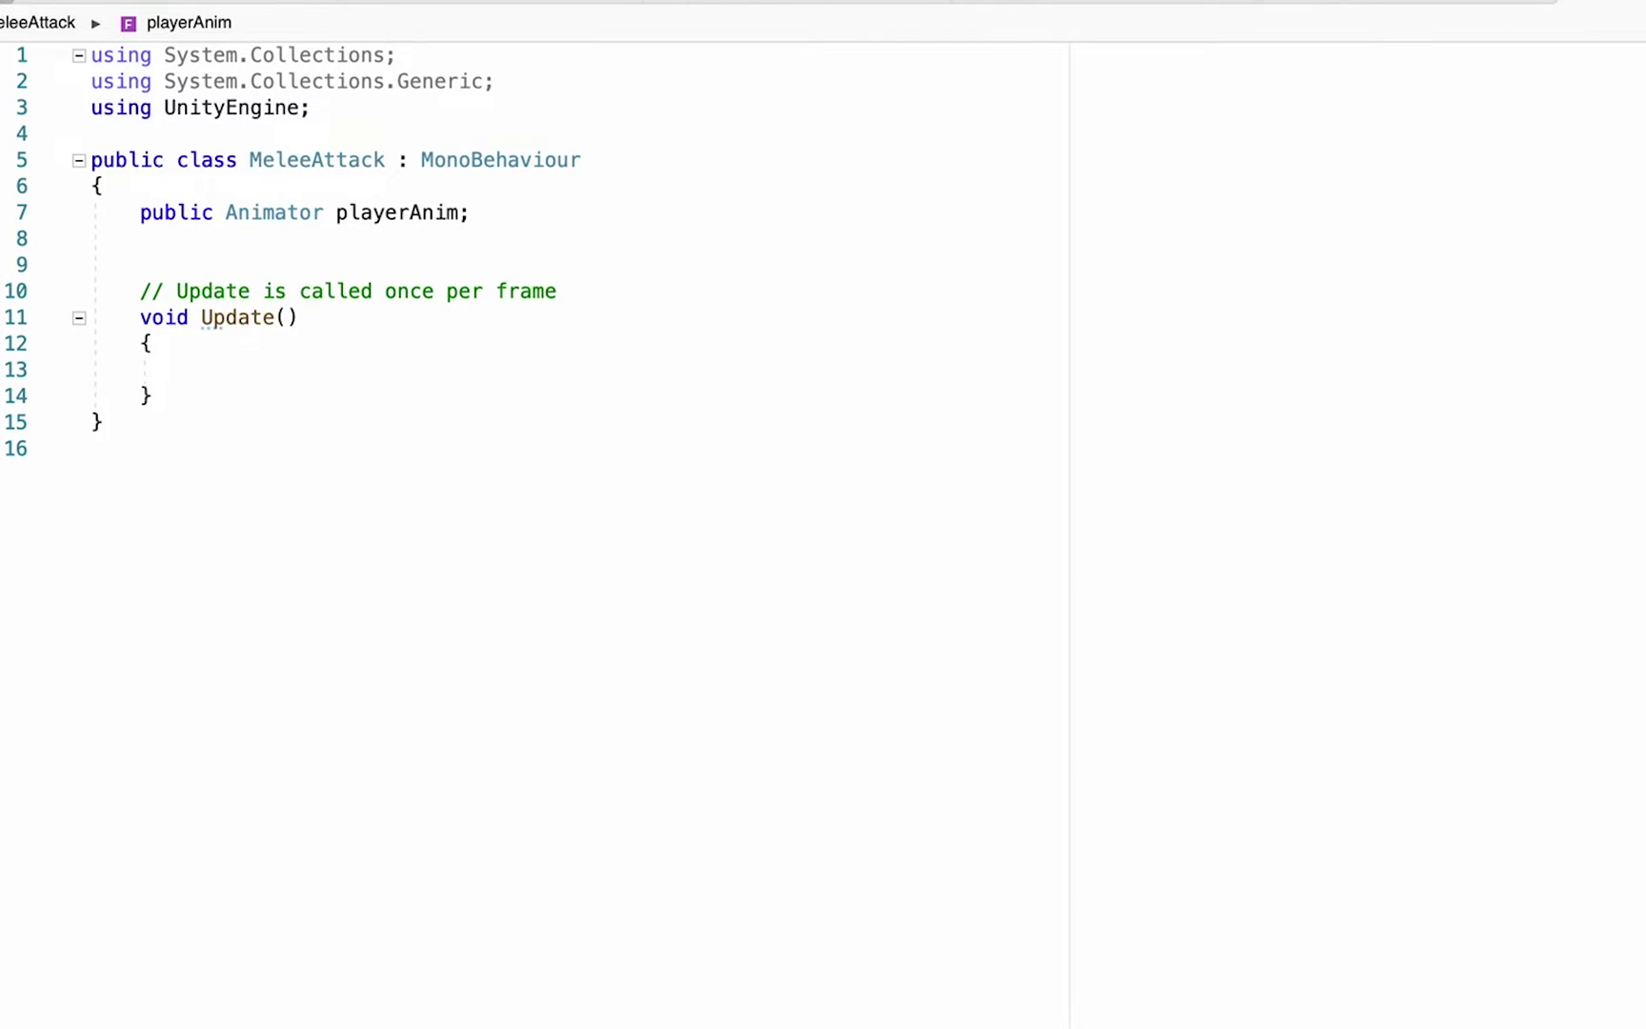
pyautogui.click(210, 375)
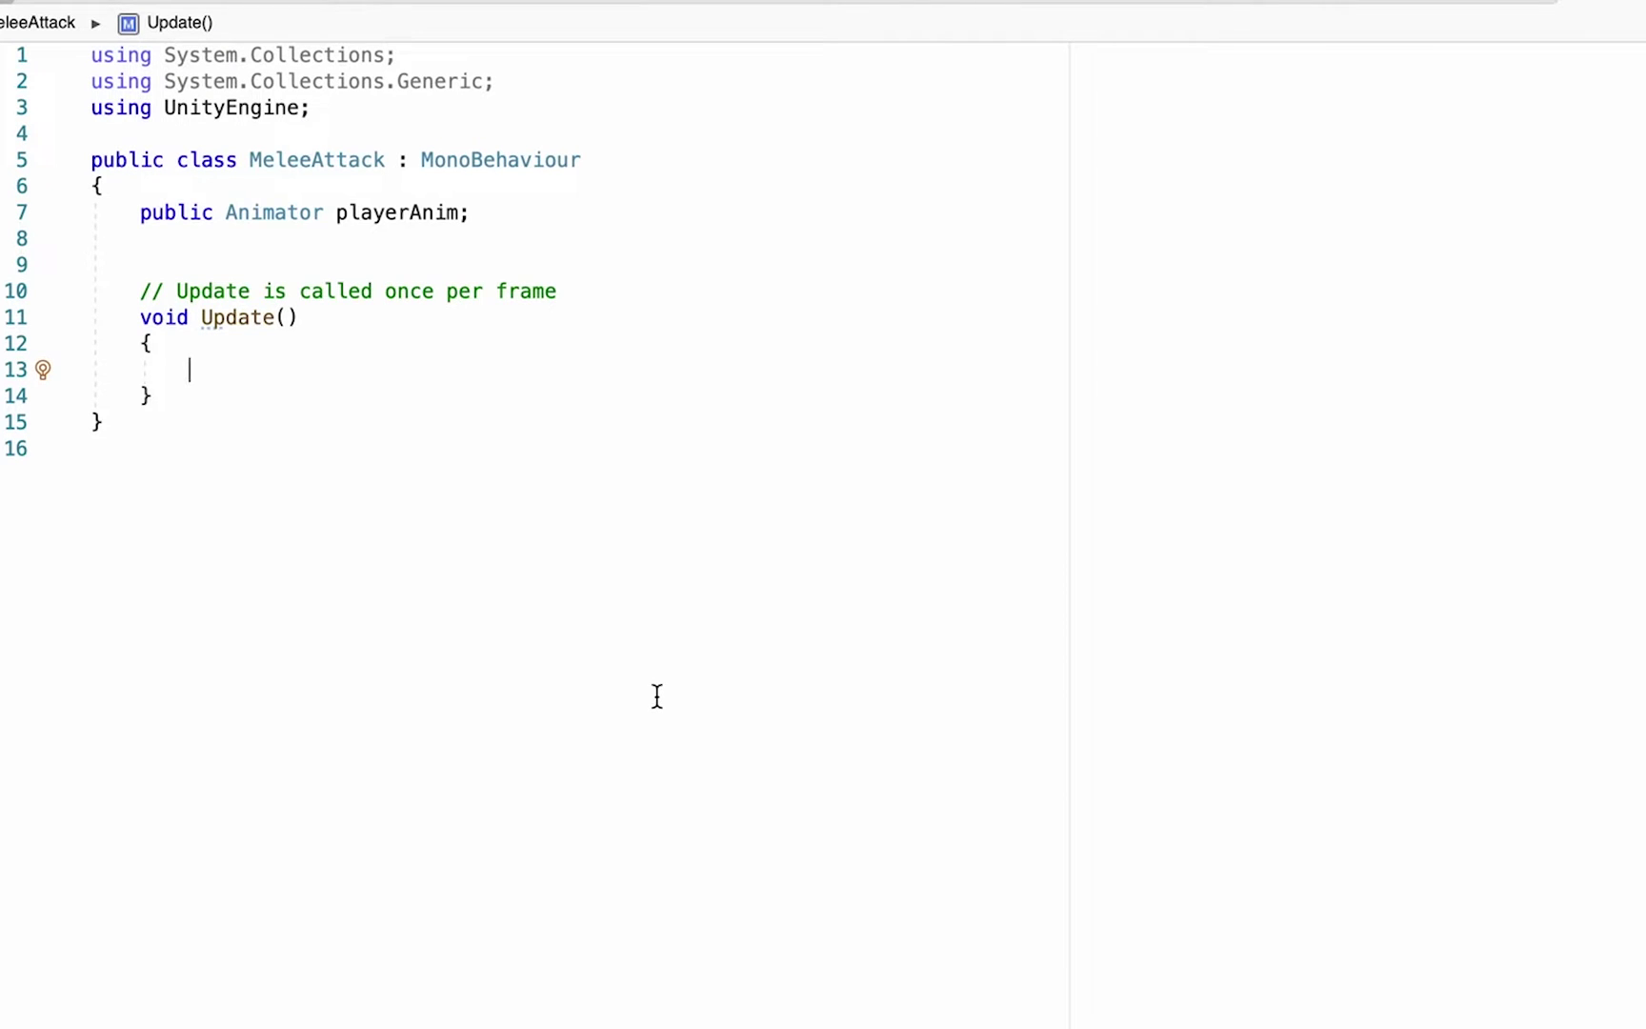
pyautogui.write('if(Input')
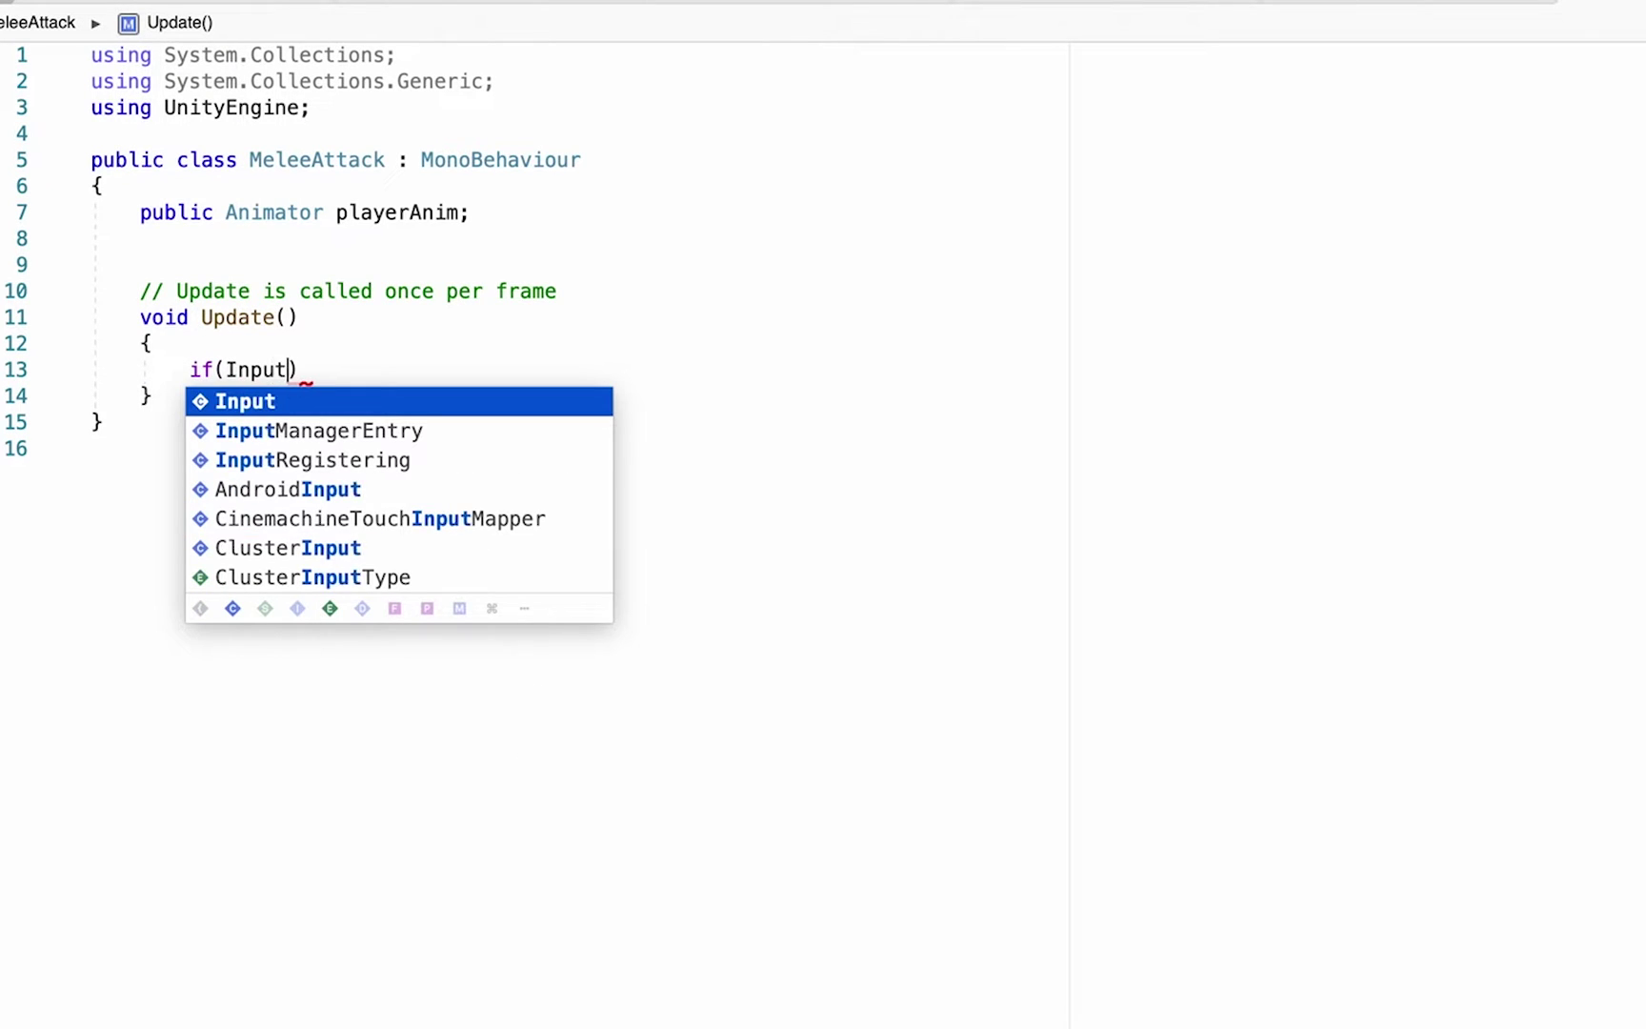
pyautogui.write('.GetButt')
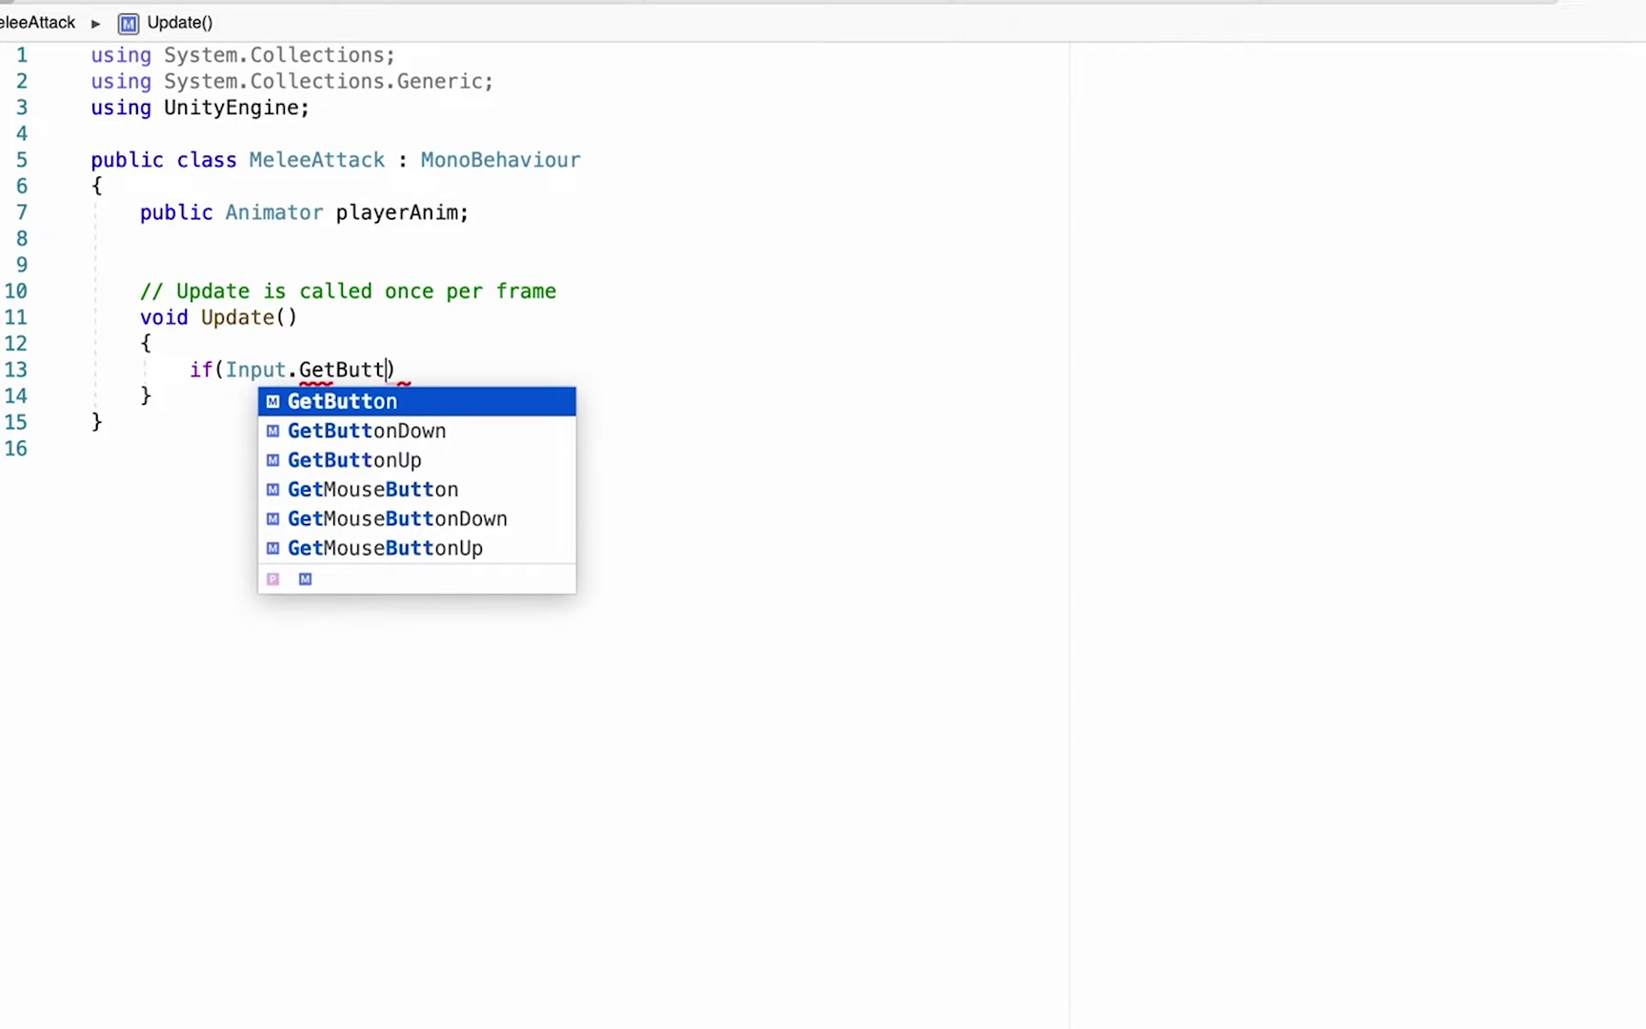
pyautogui.write('onDown')
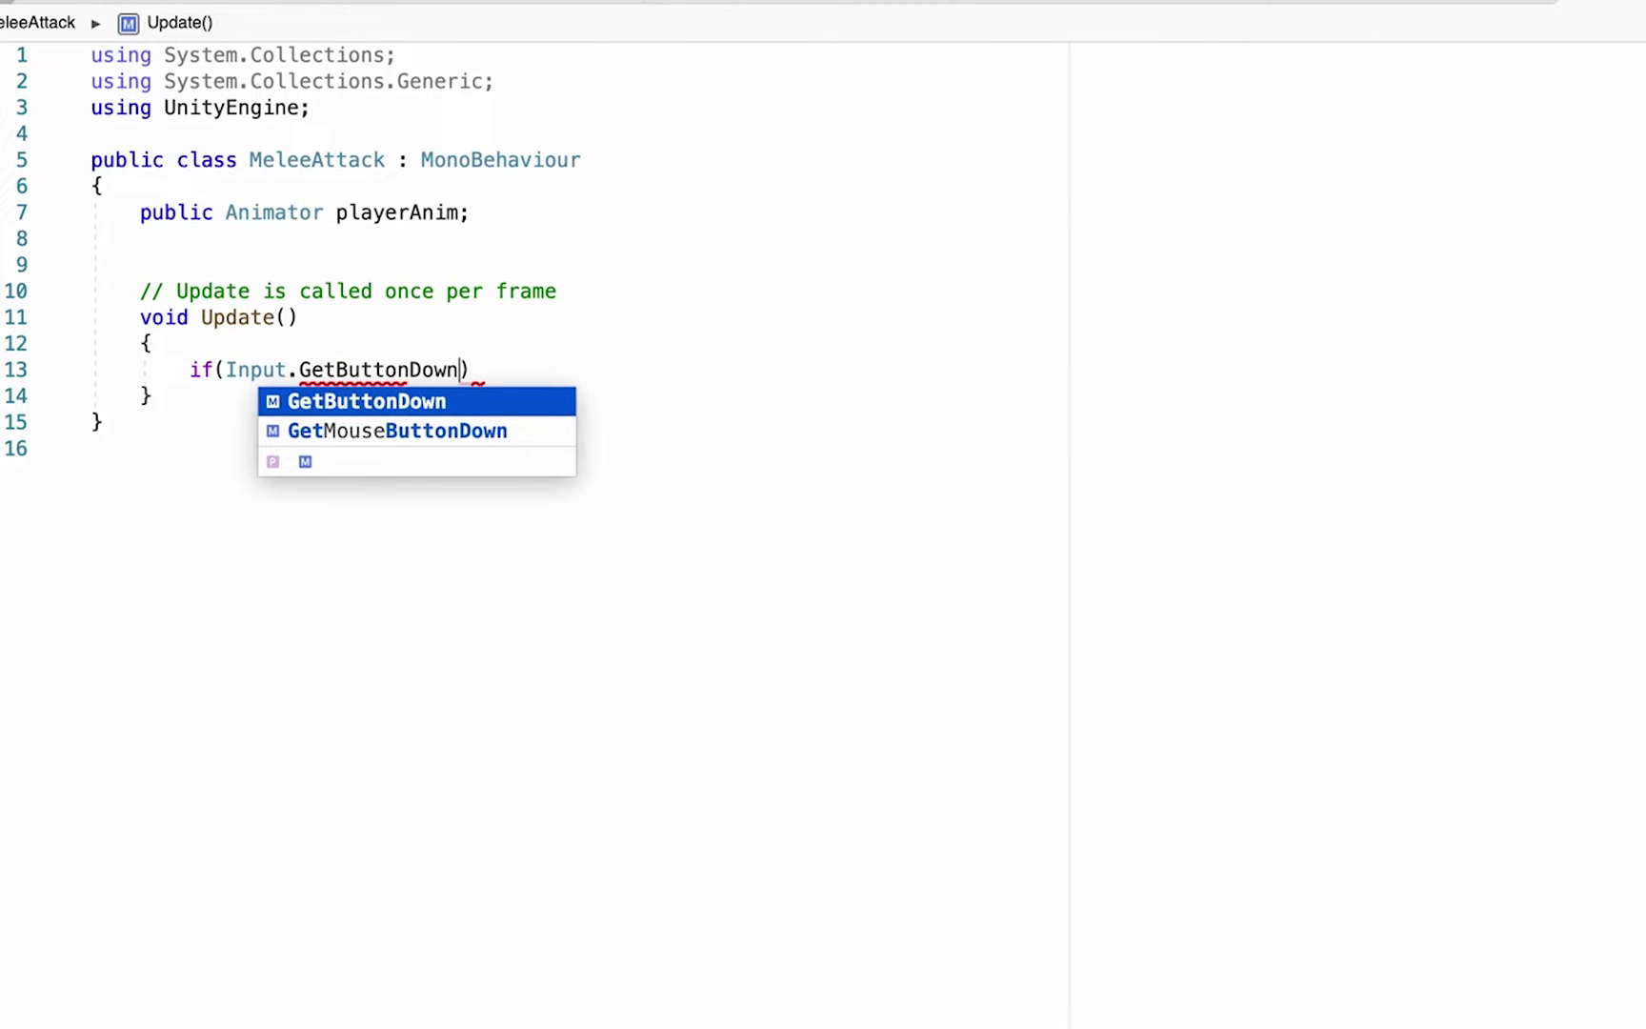
pyautogui.write('(')
pyautogui.write('"Fire')
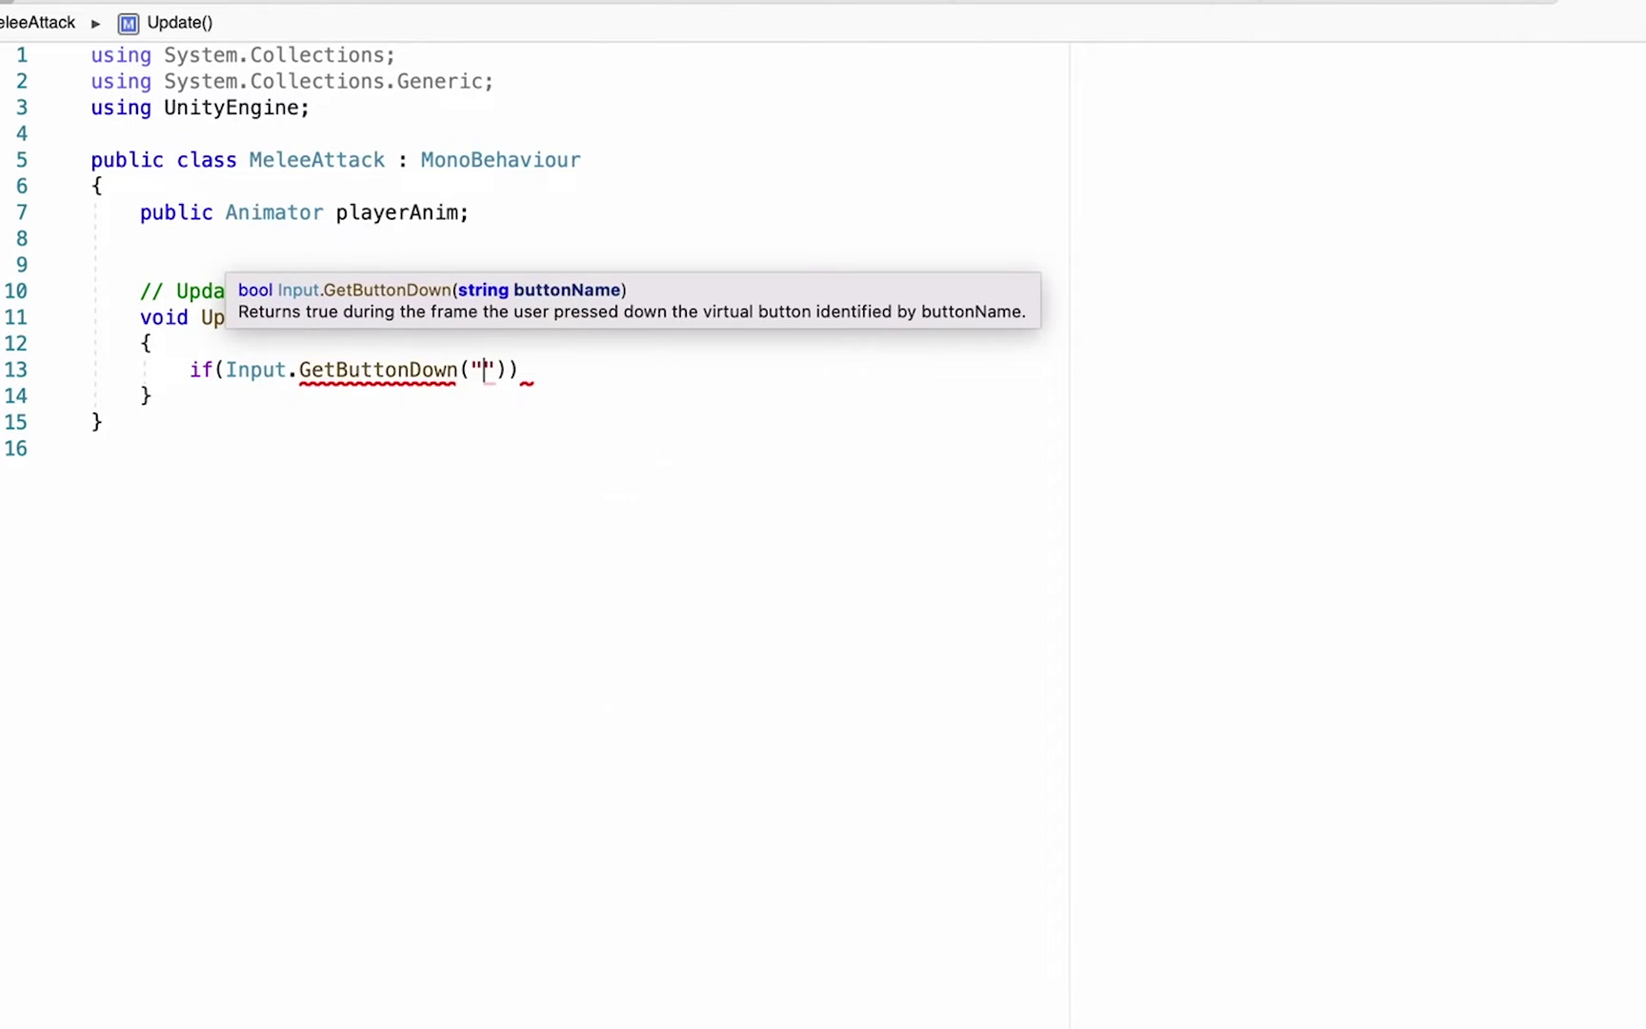
pyautogui.write('1"))')
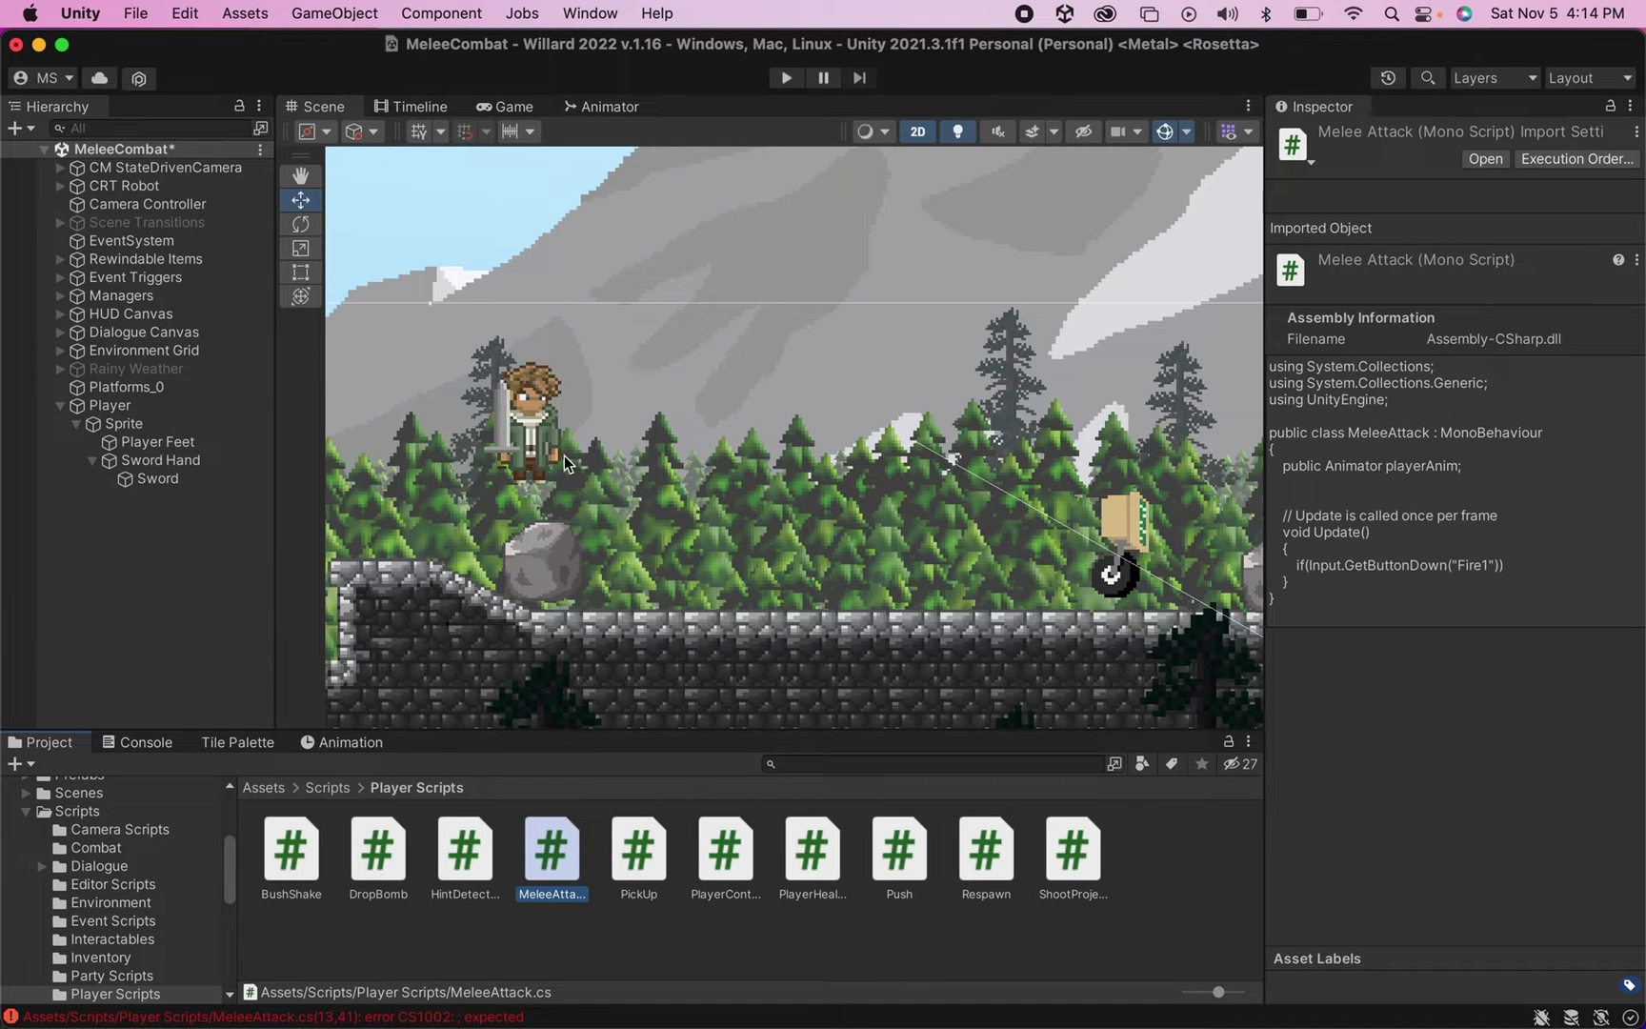
# Open the Input Manager in Project Settings and expand Axes > Fire1 to check its bindings
pyautogui.click(185, 13)
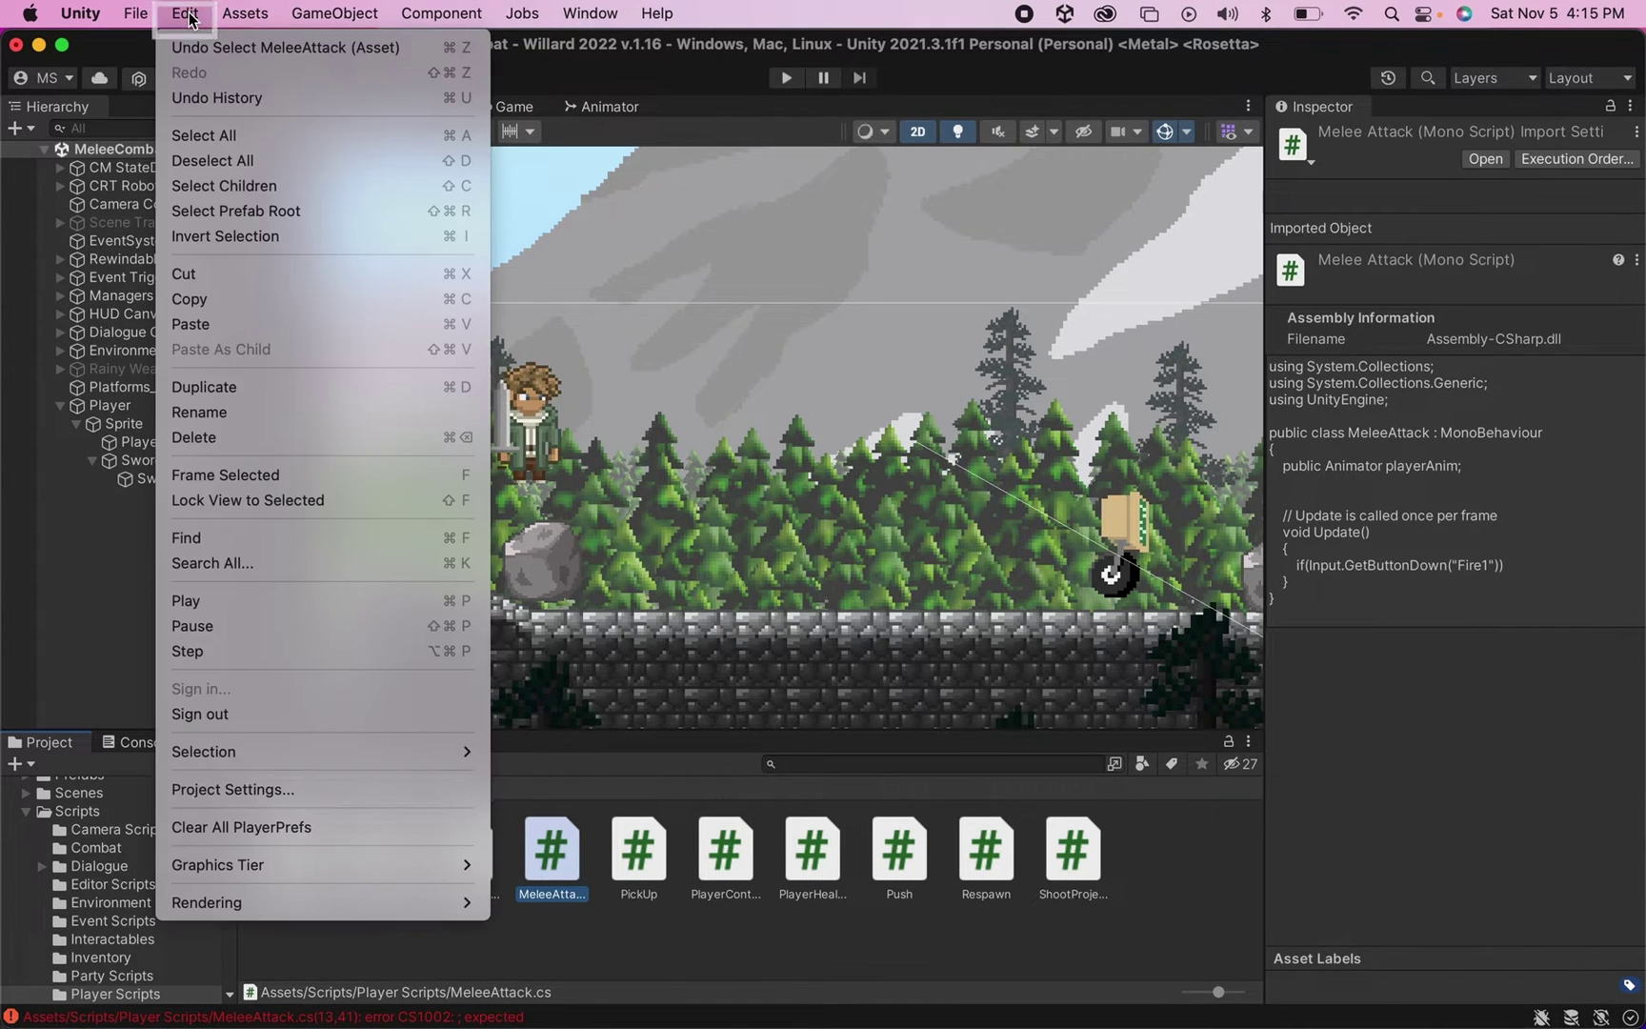
pyautogui.click(305, 790)
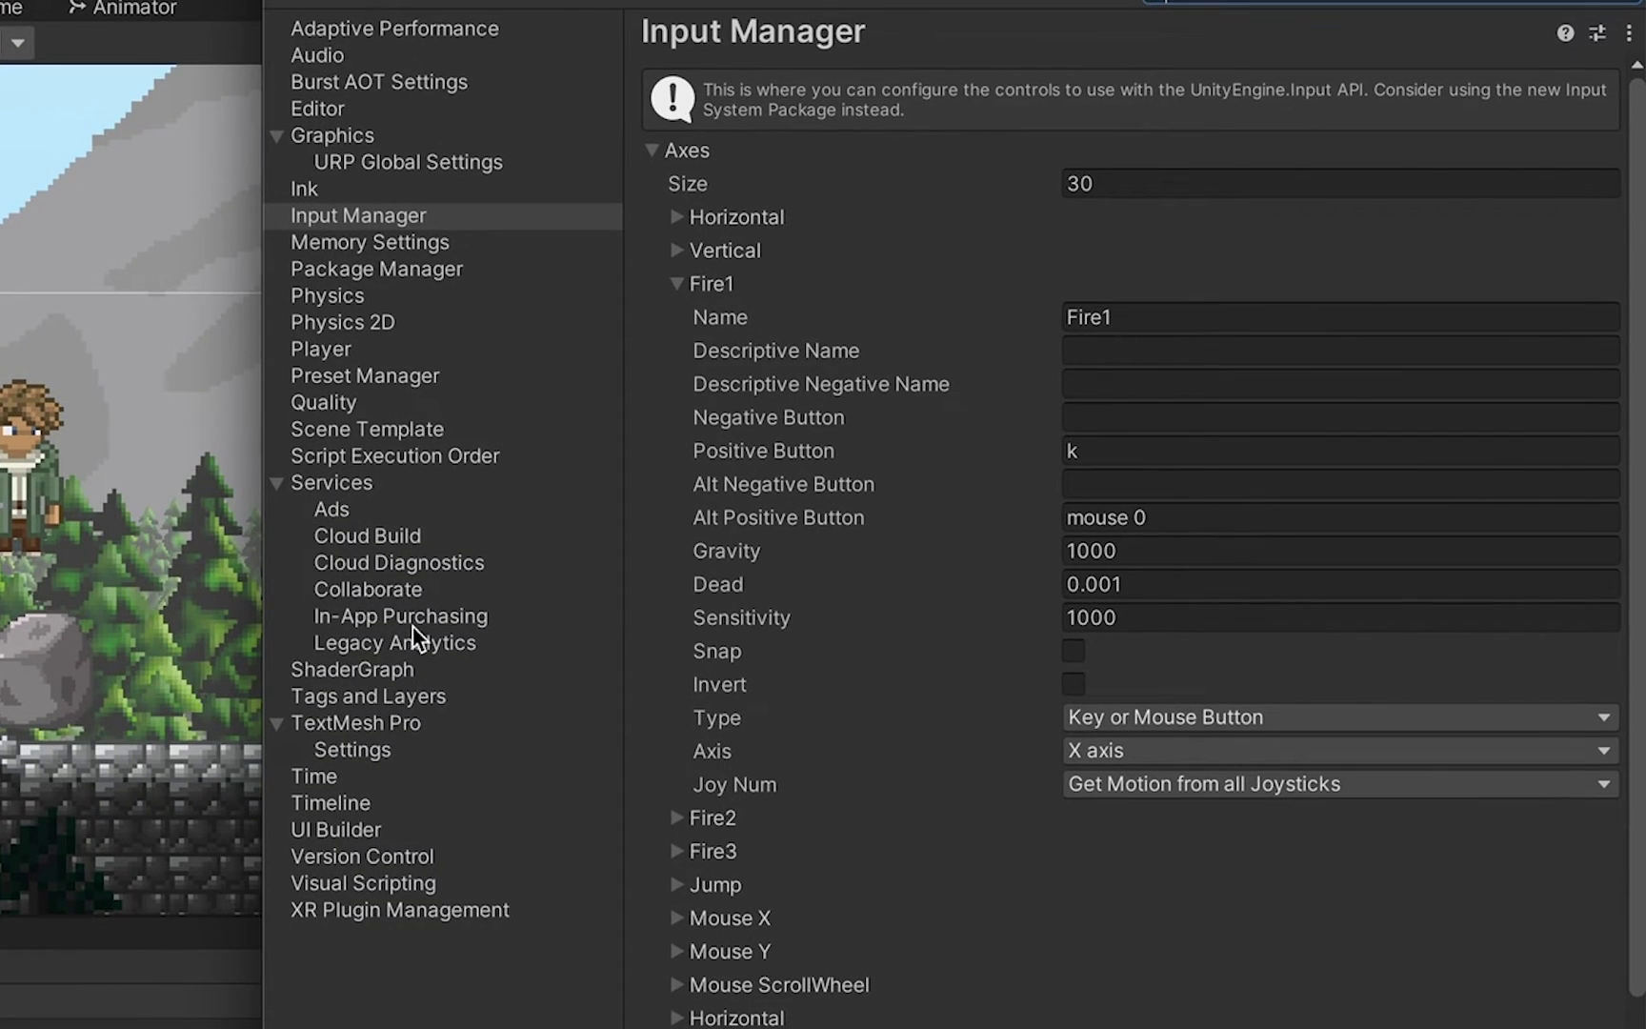
pyautogui.click(410, 240)
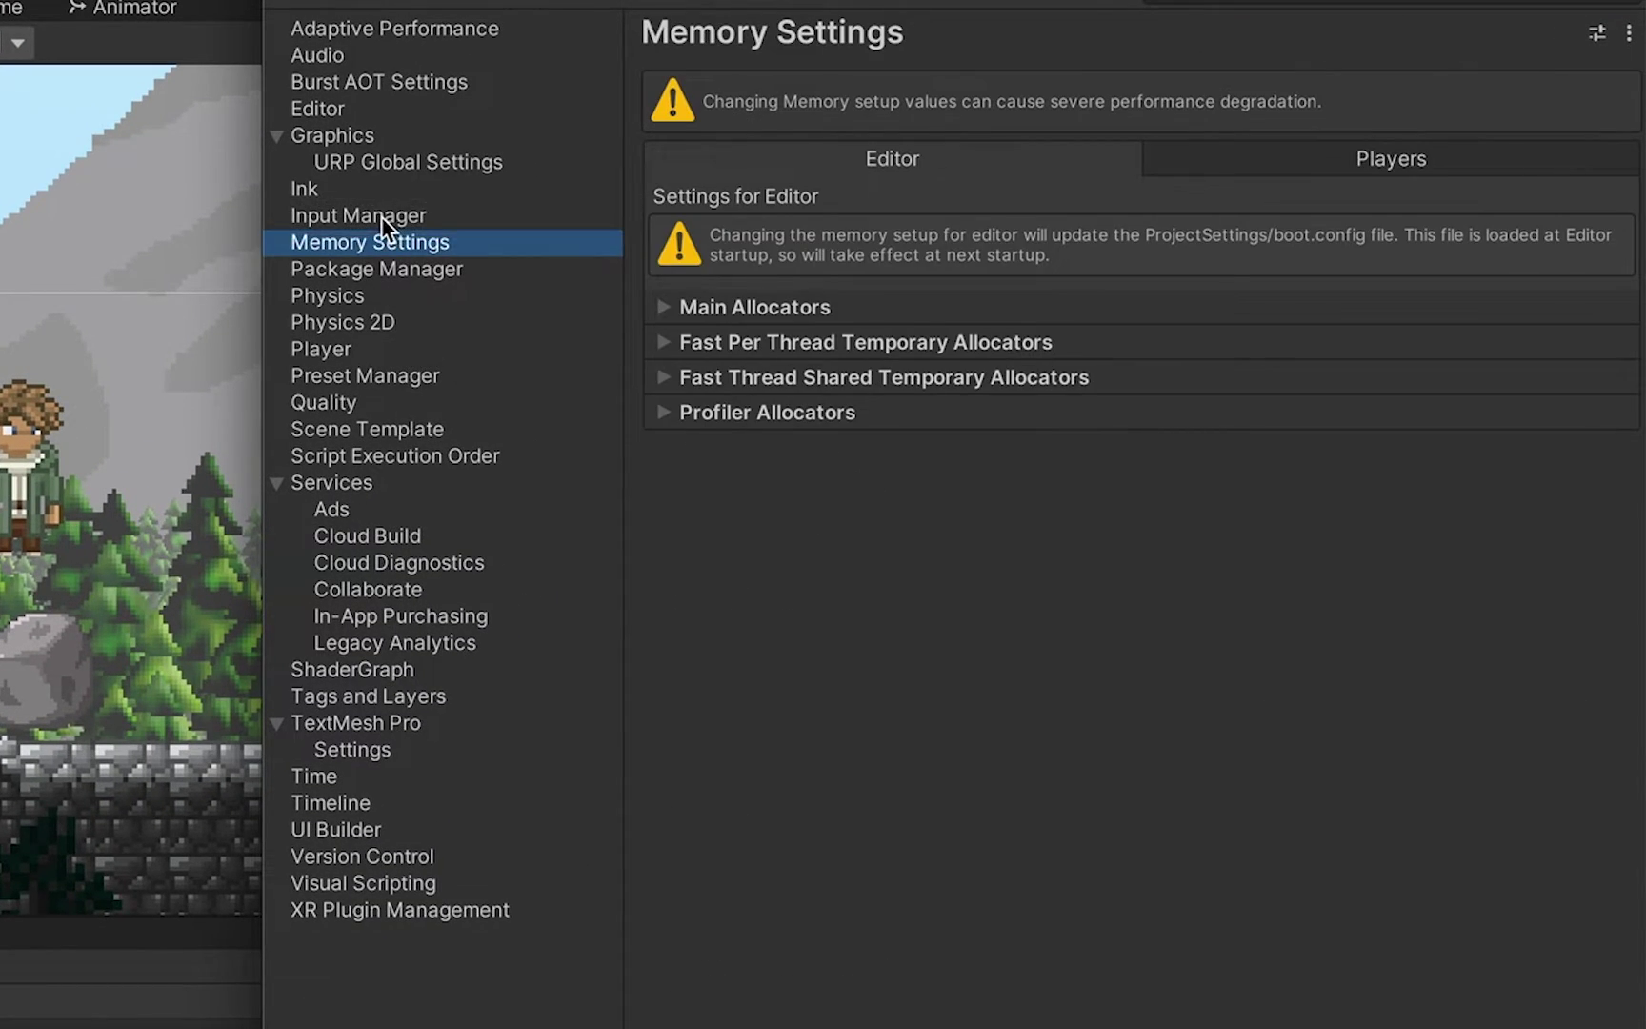
pyautogui.click(381, 216)
pyautogui.click(650, 152)
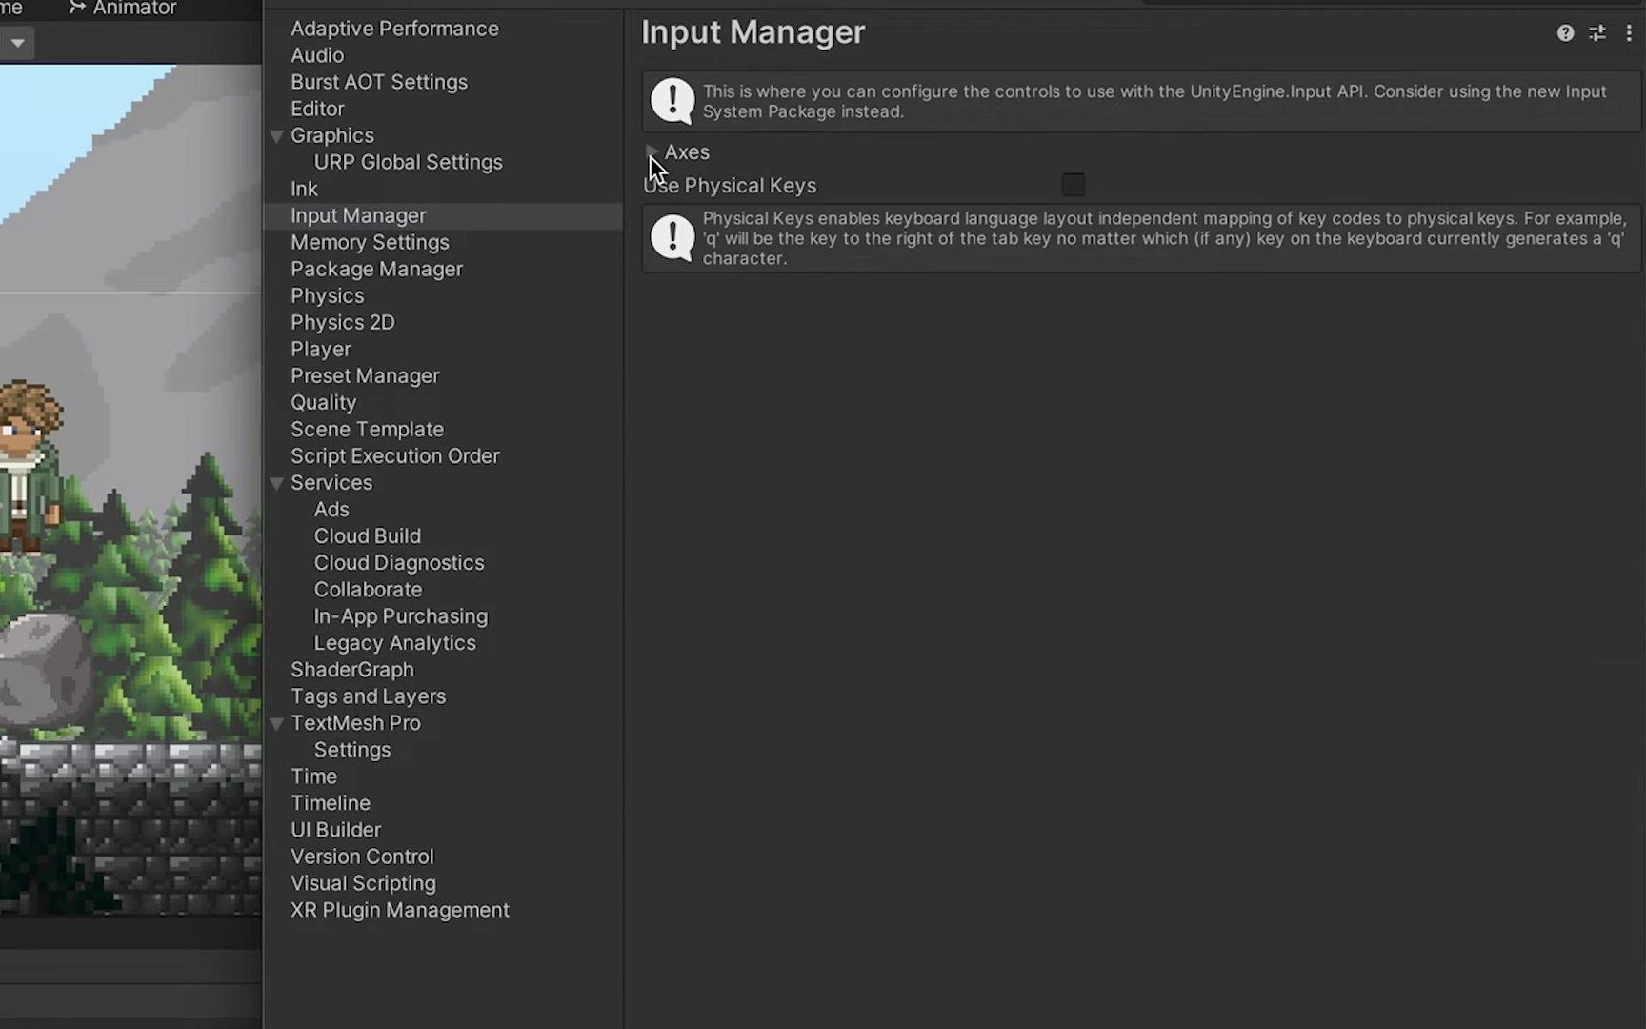
pyautogui.click(654, 153)
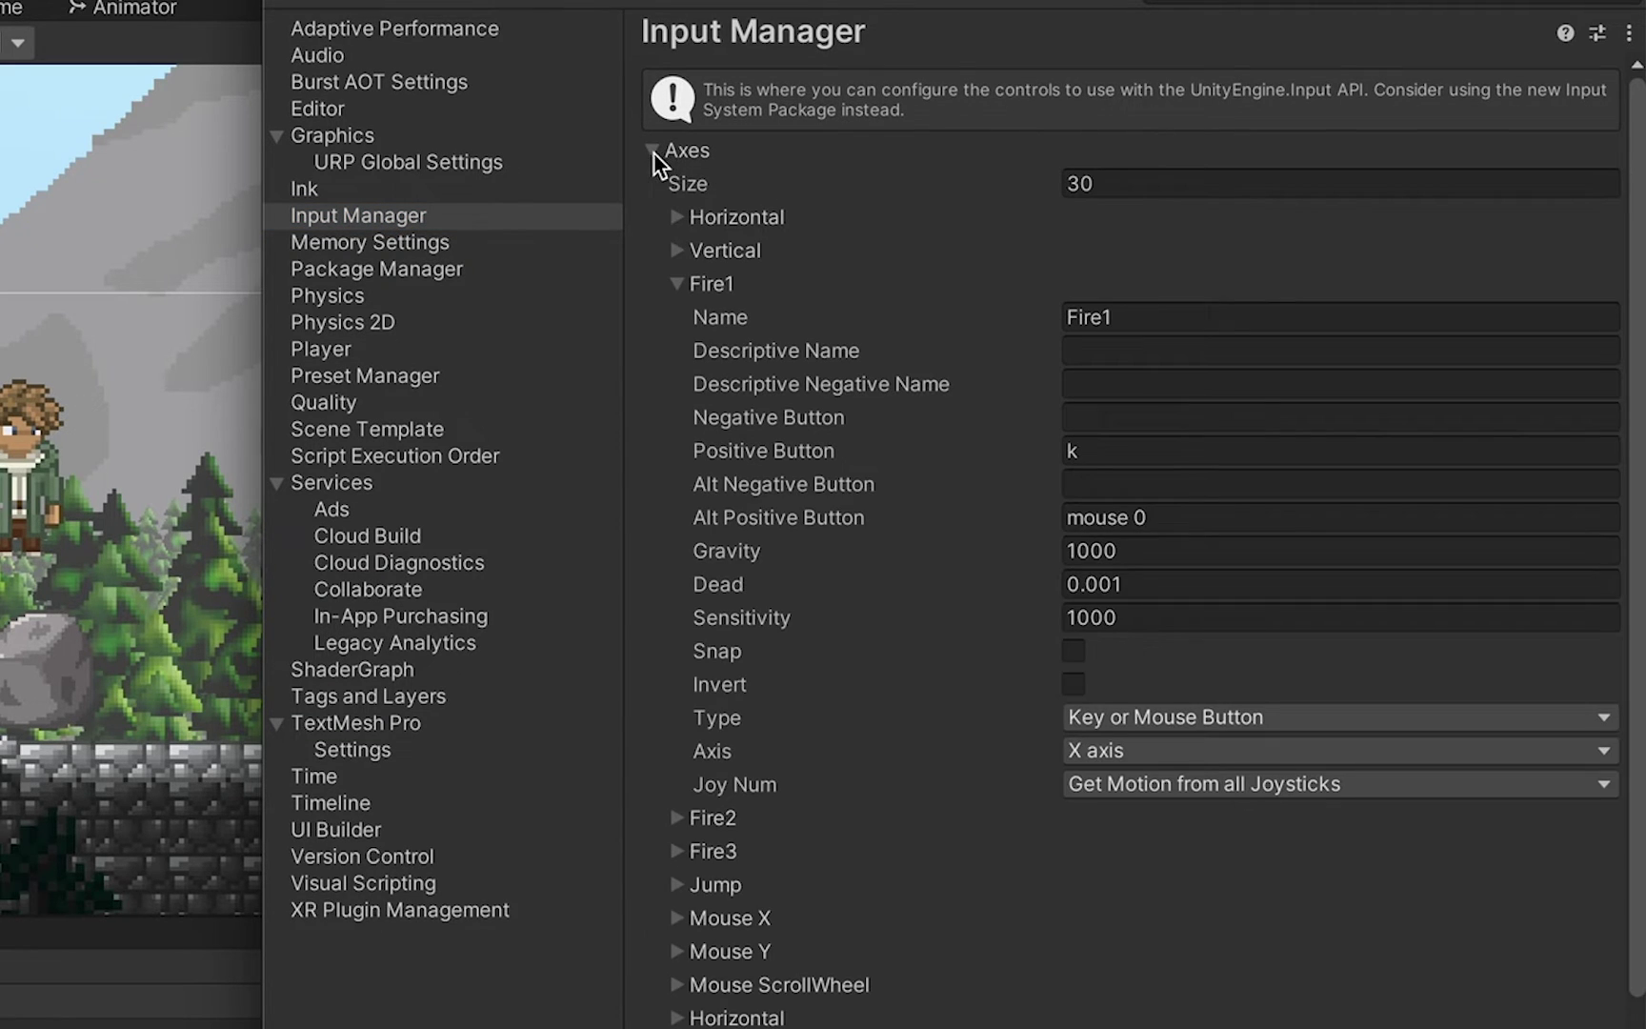
pyautogui.click(678, 284)
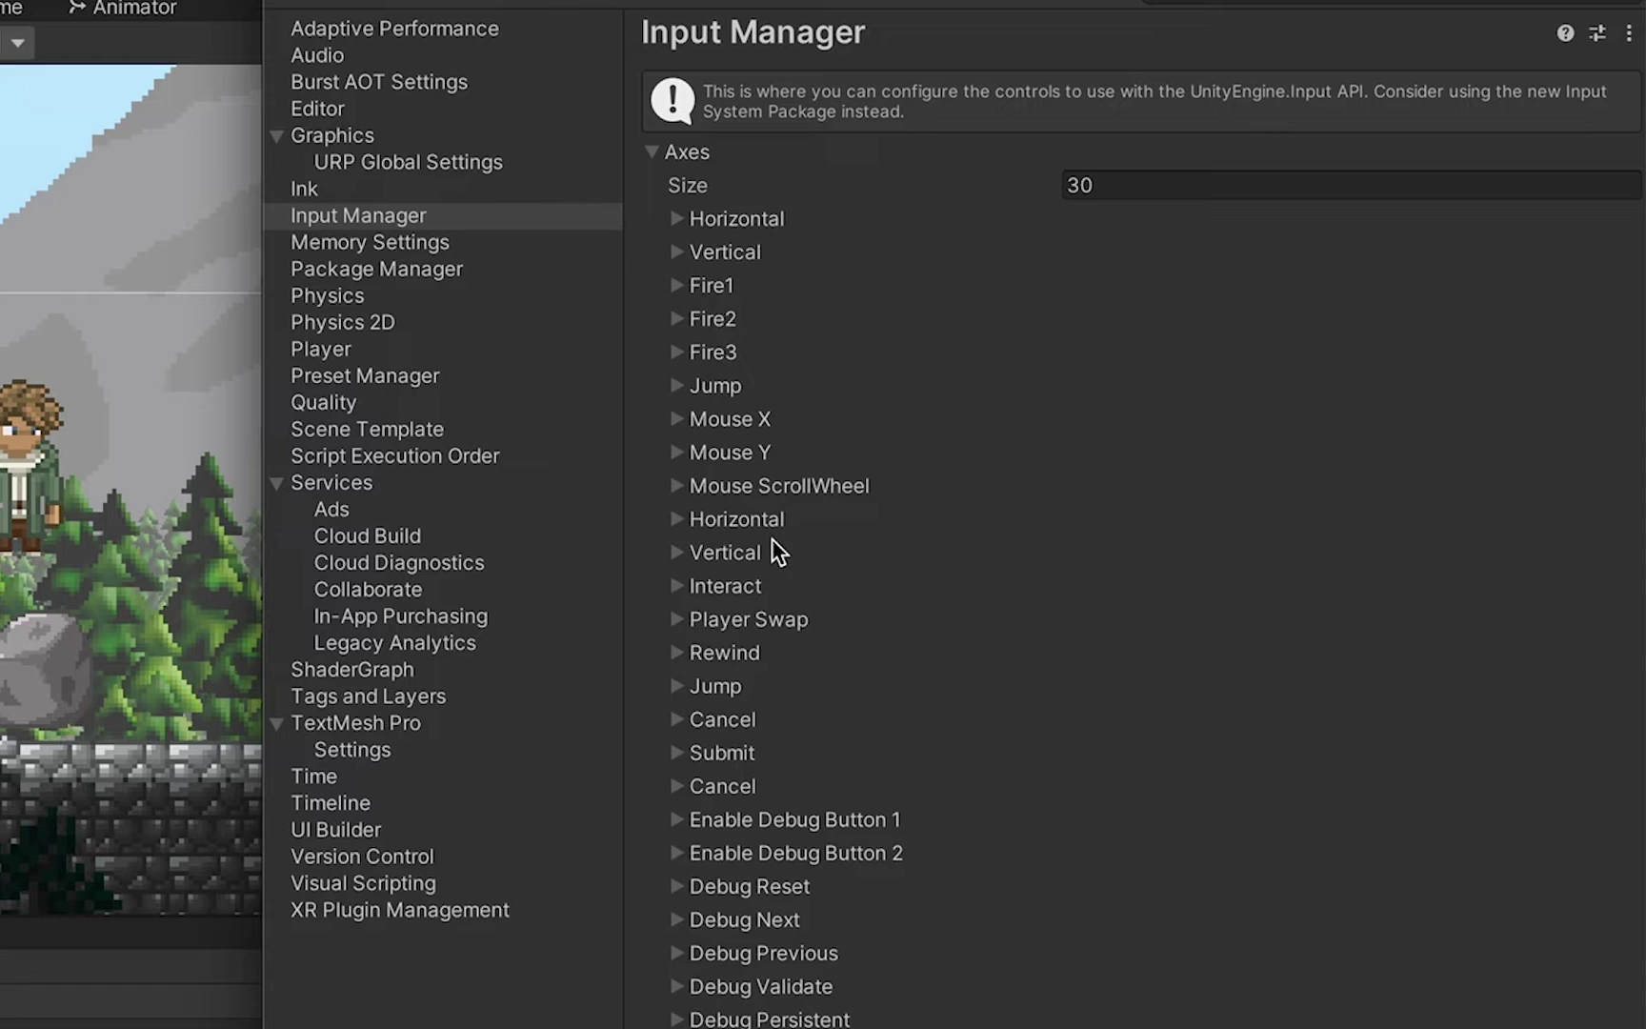
pyautogui.click(736, 284)
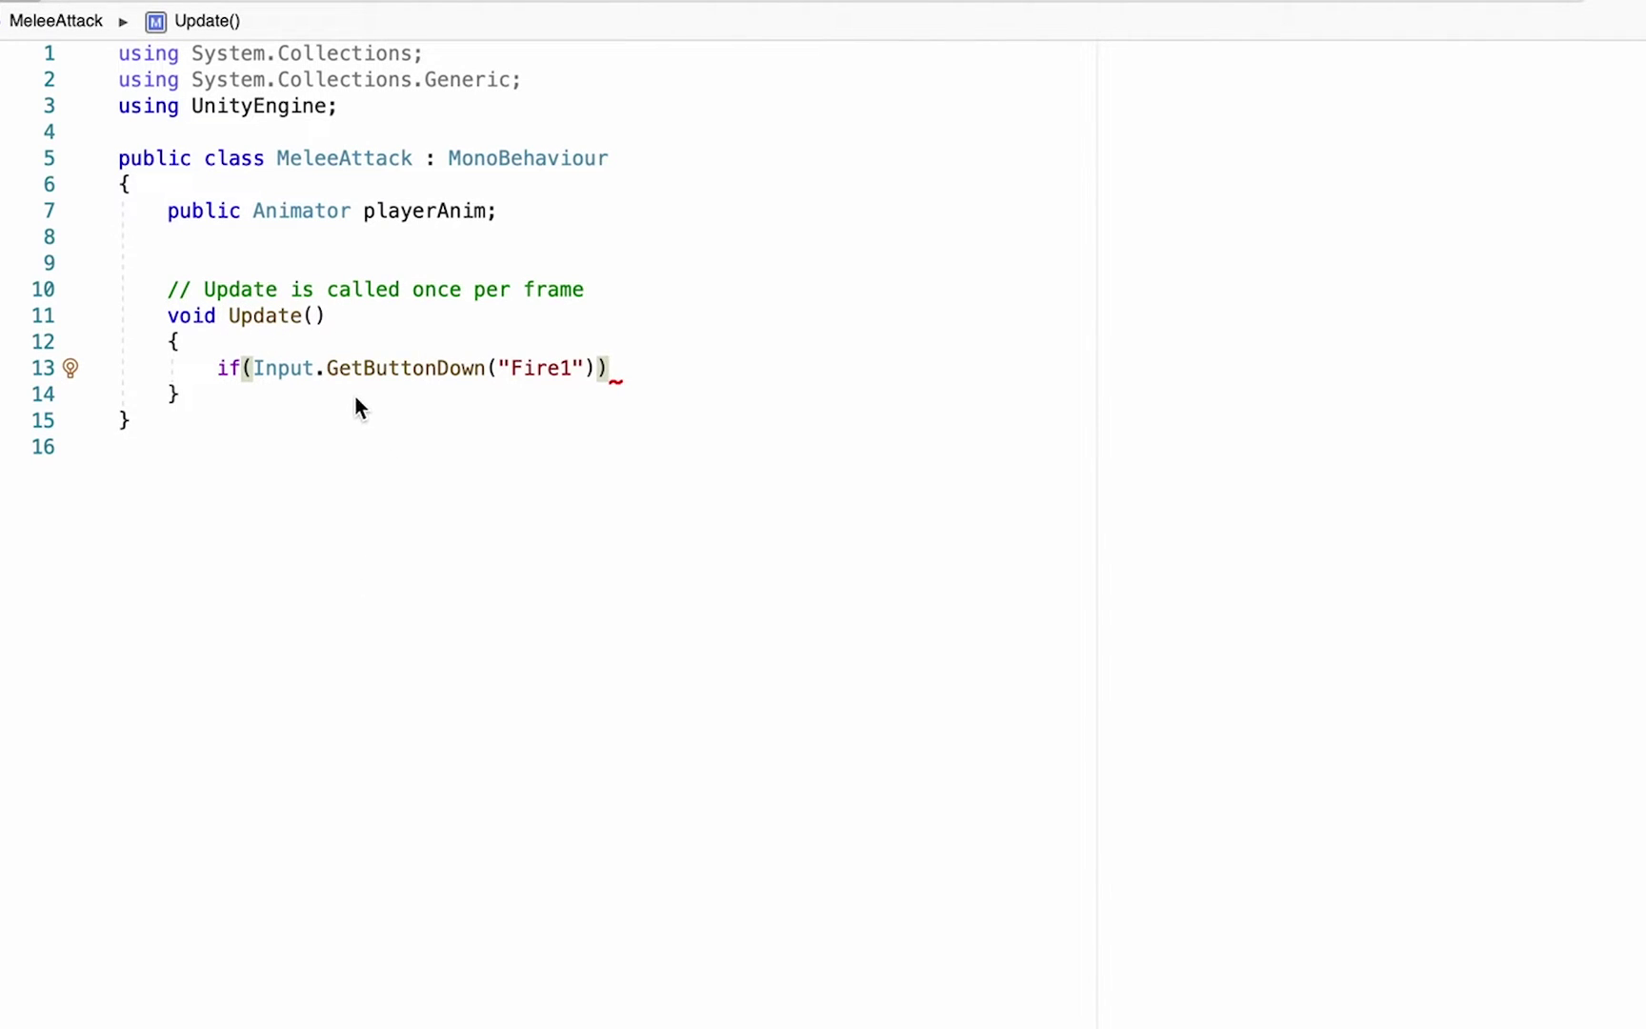
# Give the Fire1 if statement a braced body calling playerAnim.Play("Sword Slash");
pyautogui.write('{')
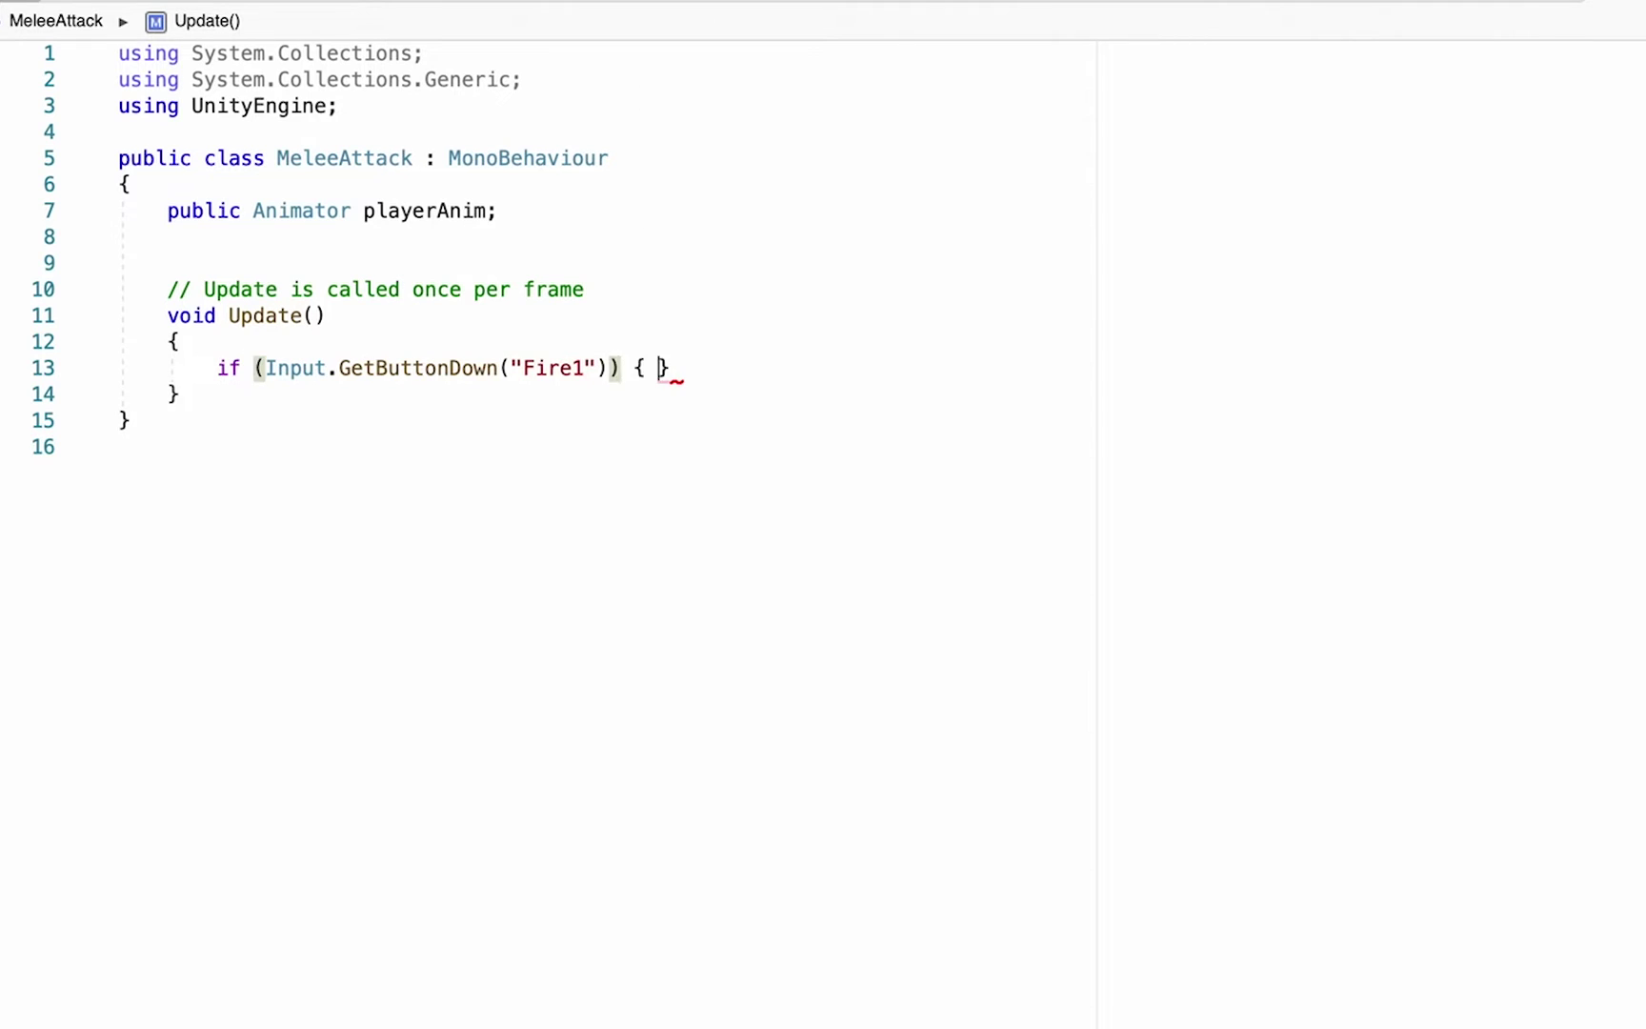
pyautogui.press('Return')
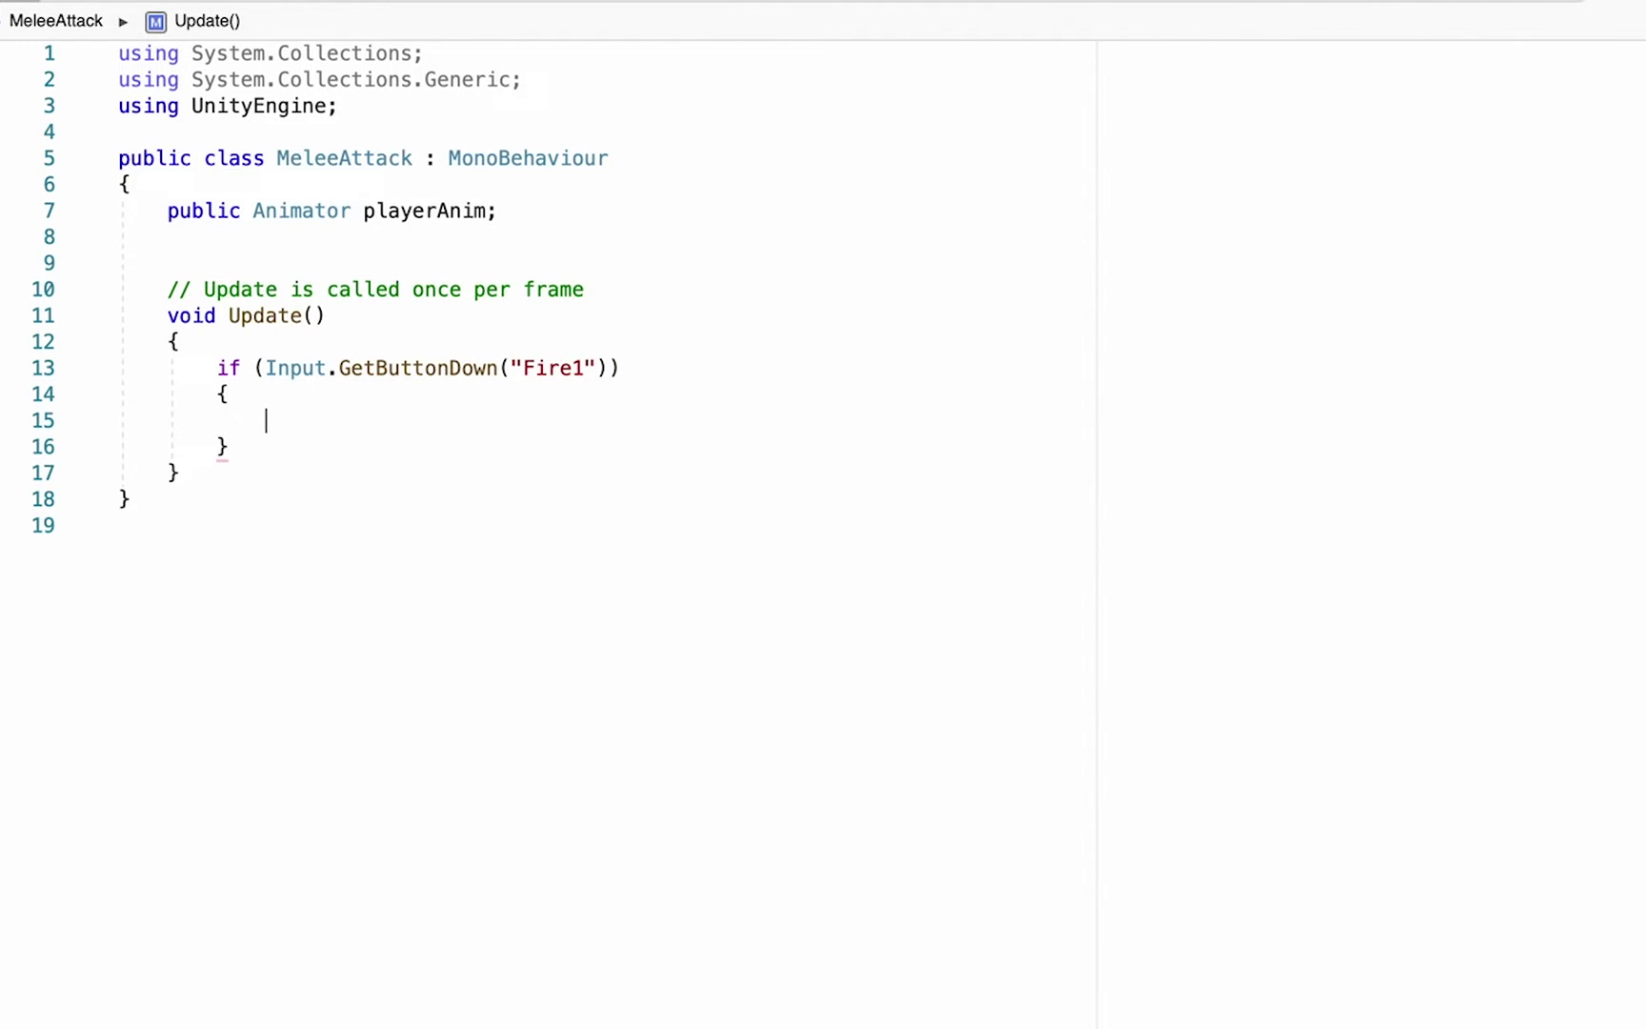
pyautogui.write('player')
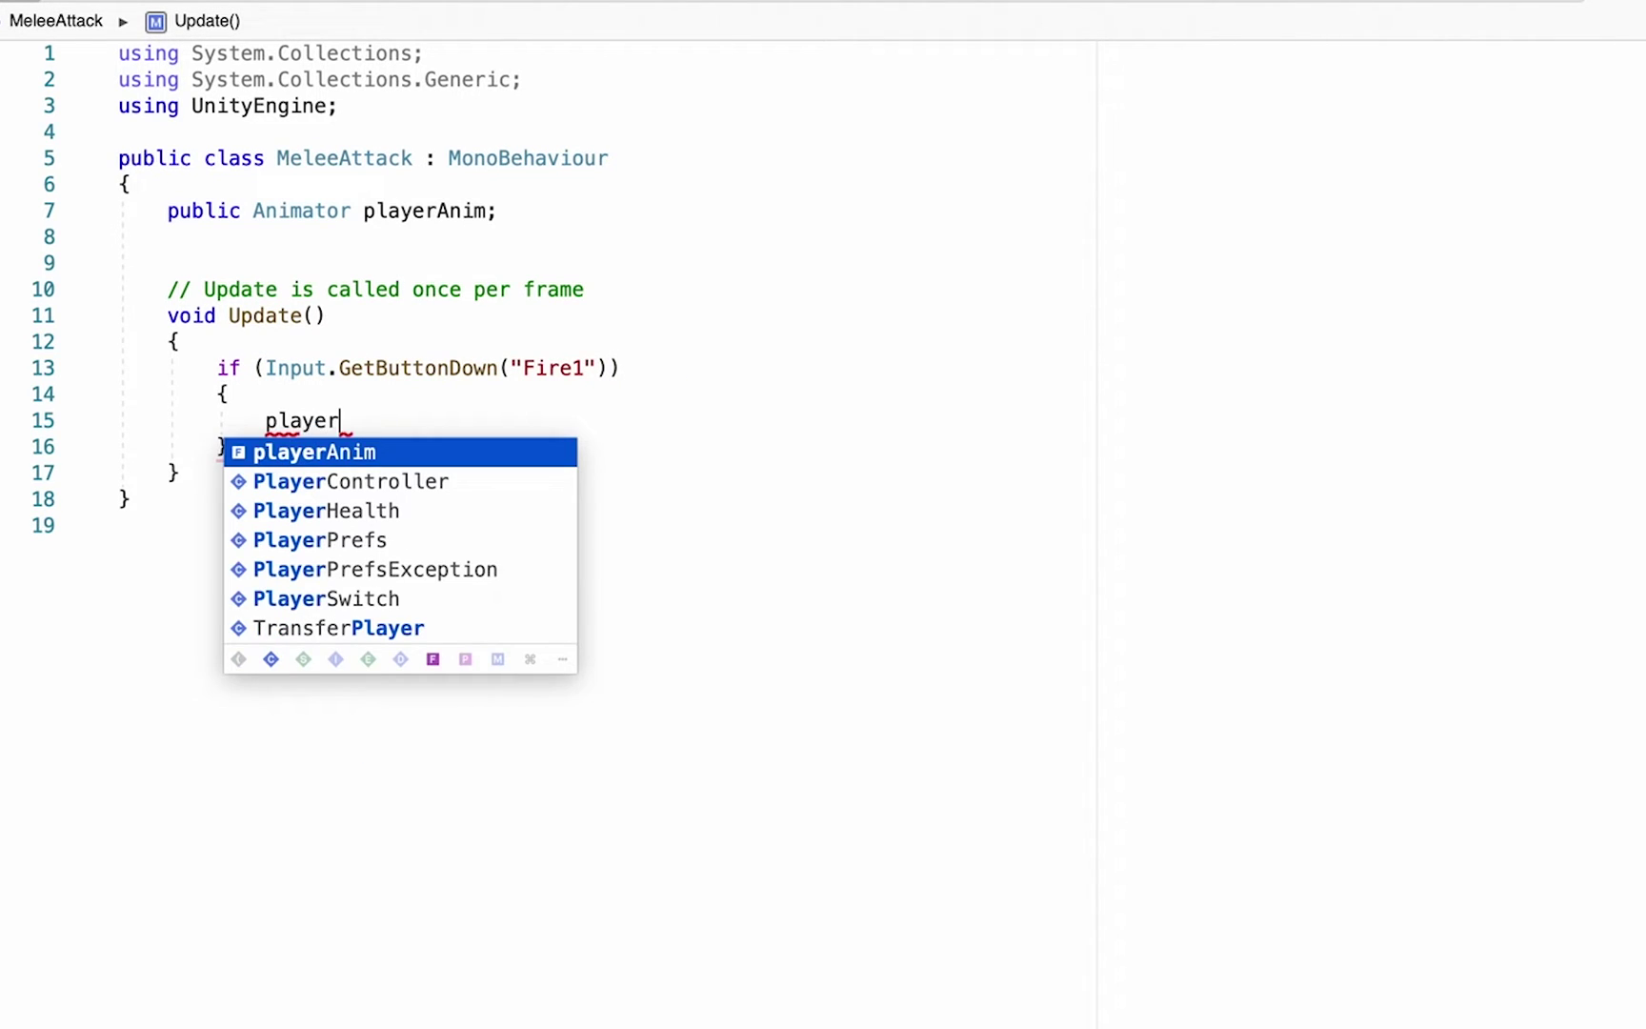
pyautogui.write('Anim.Pla')
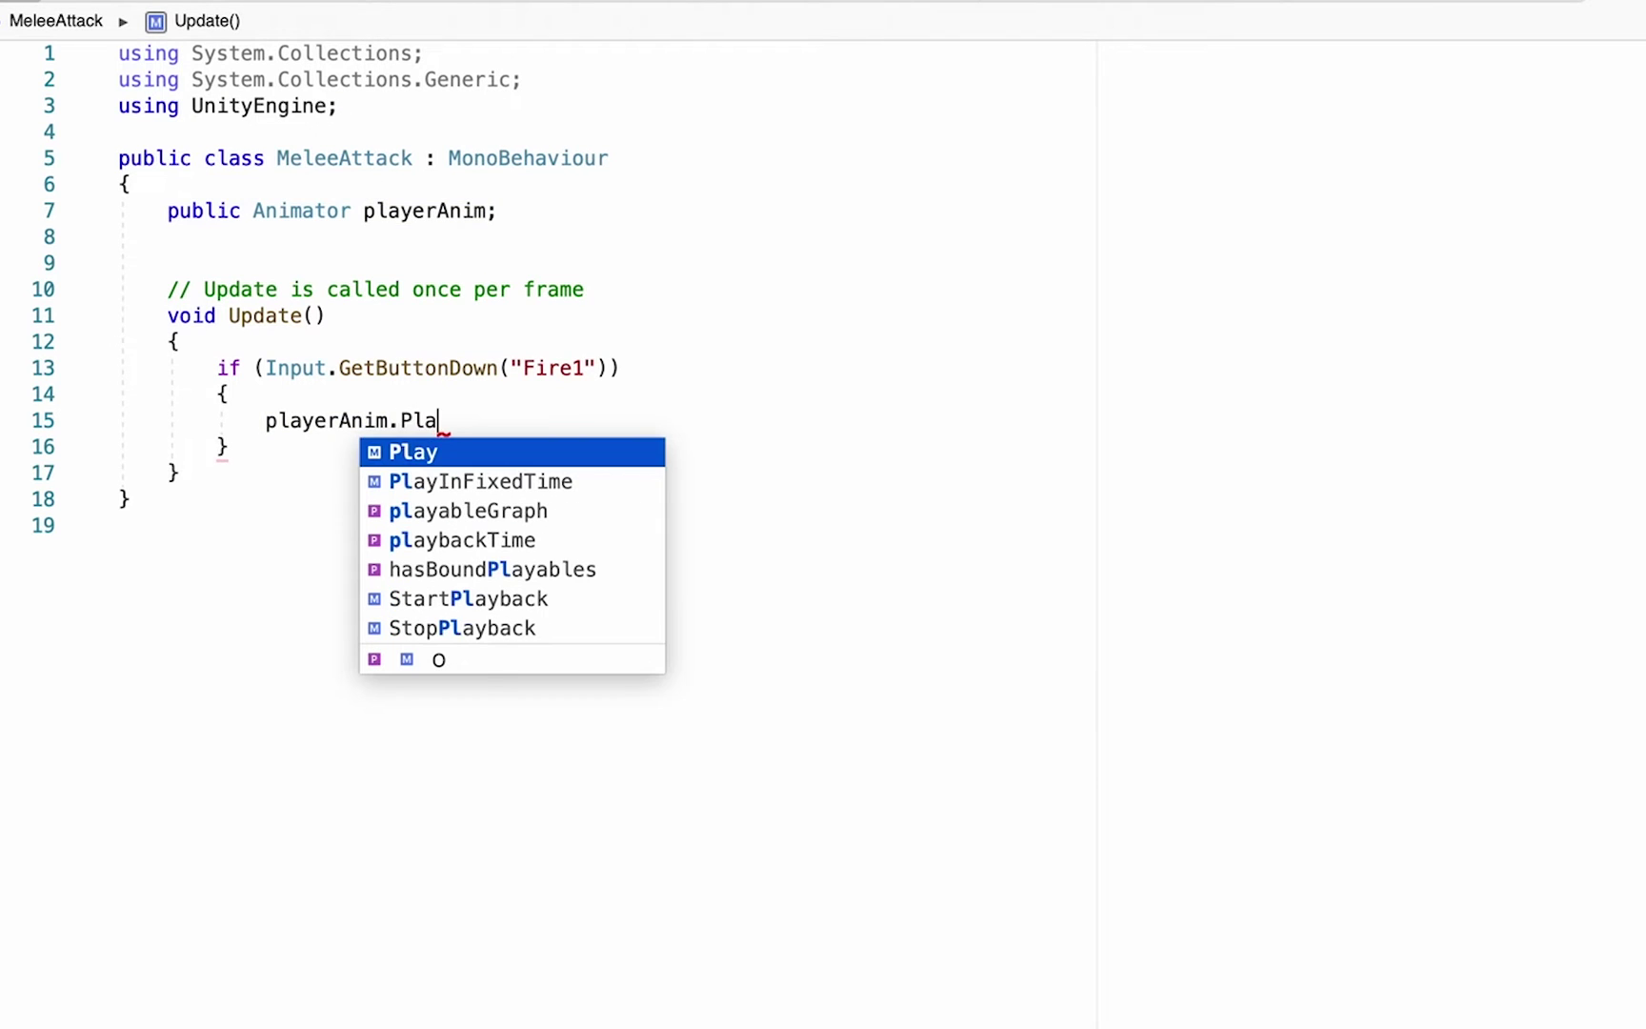
pyautogui.write('y("')
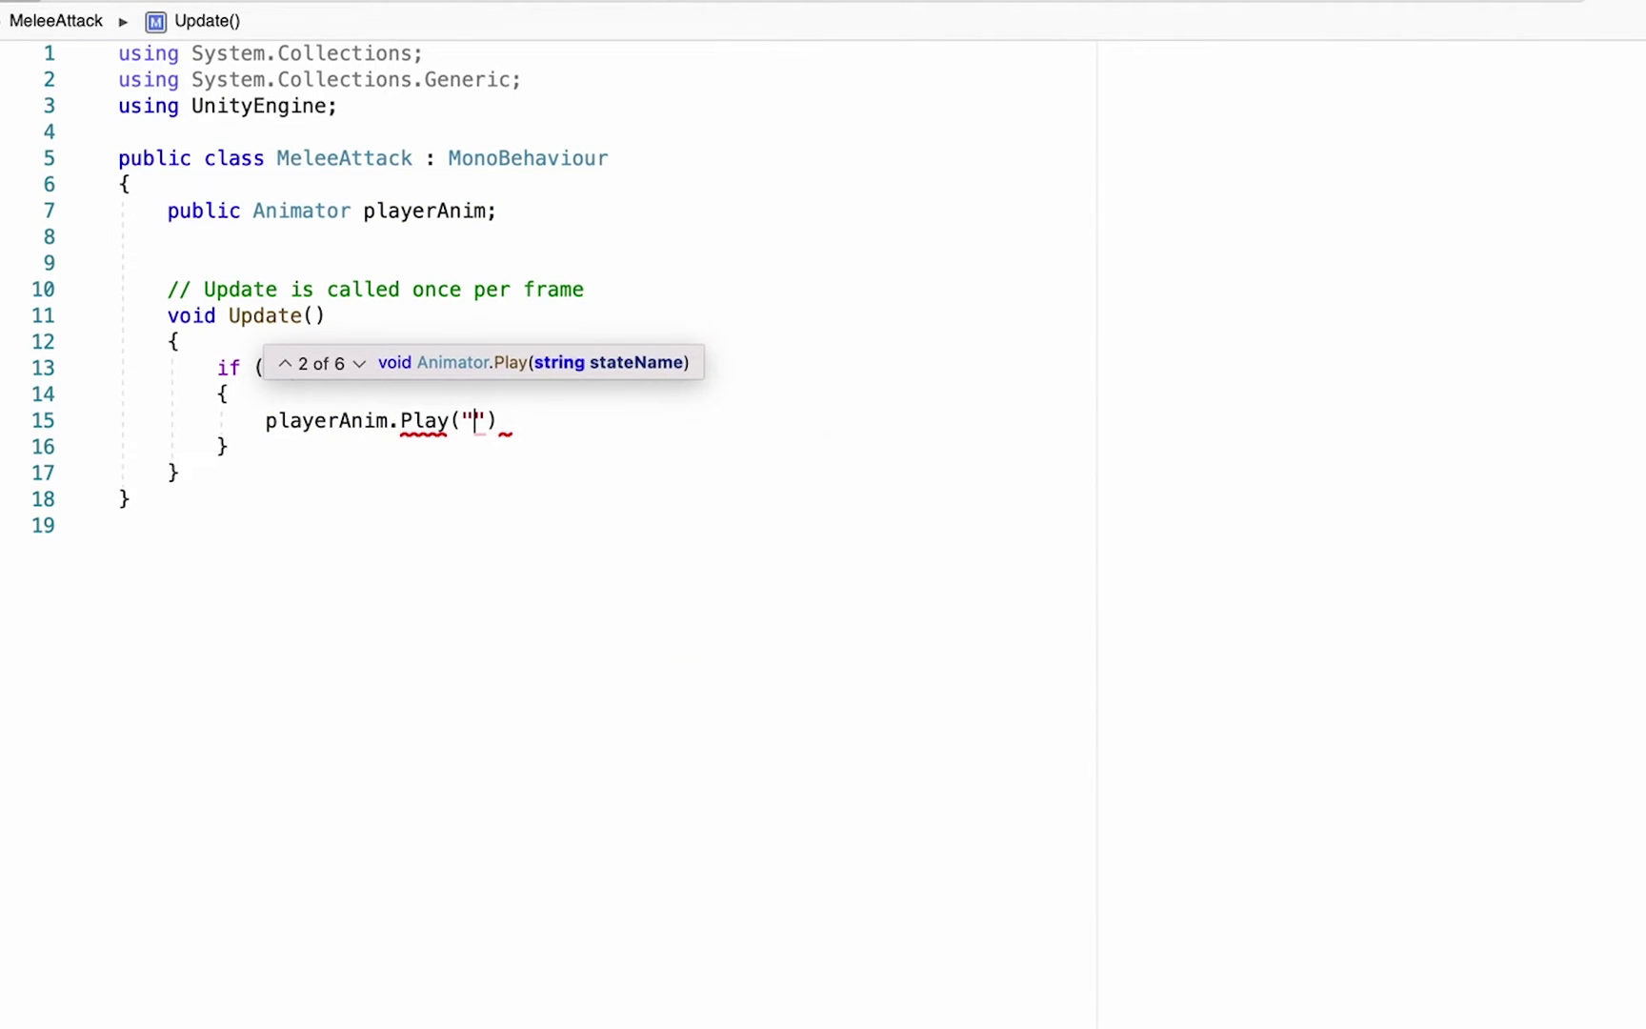
pyautogui.write('Swo')
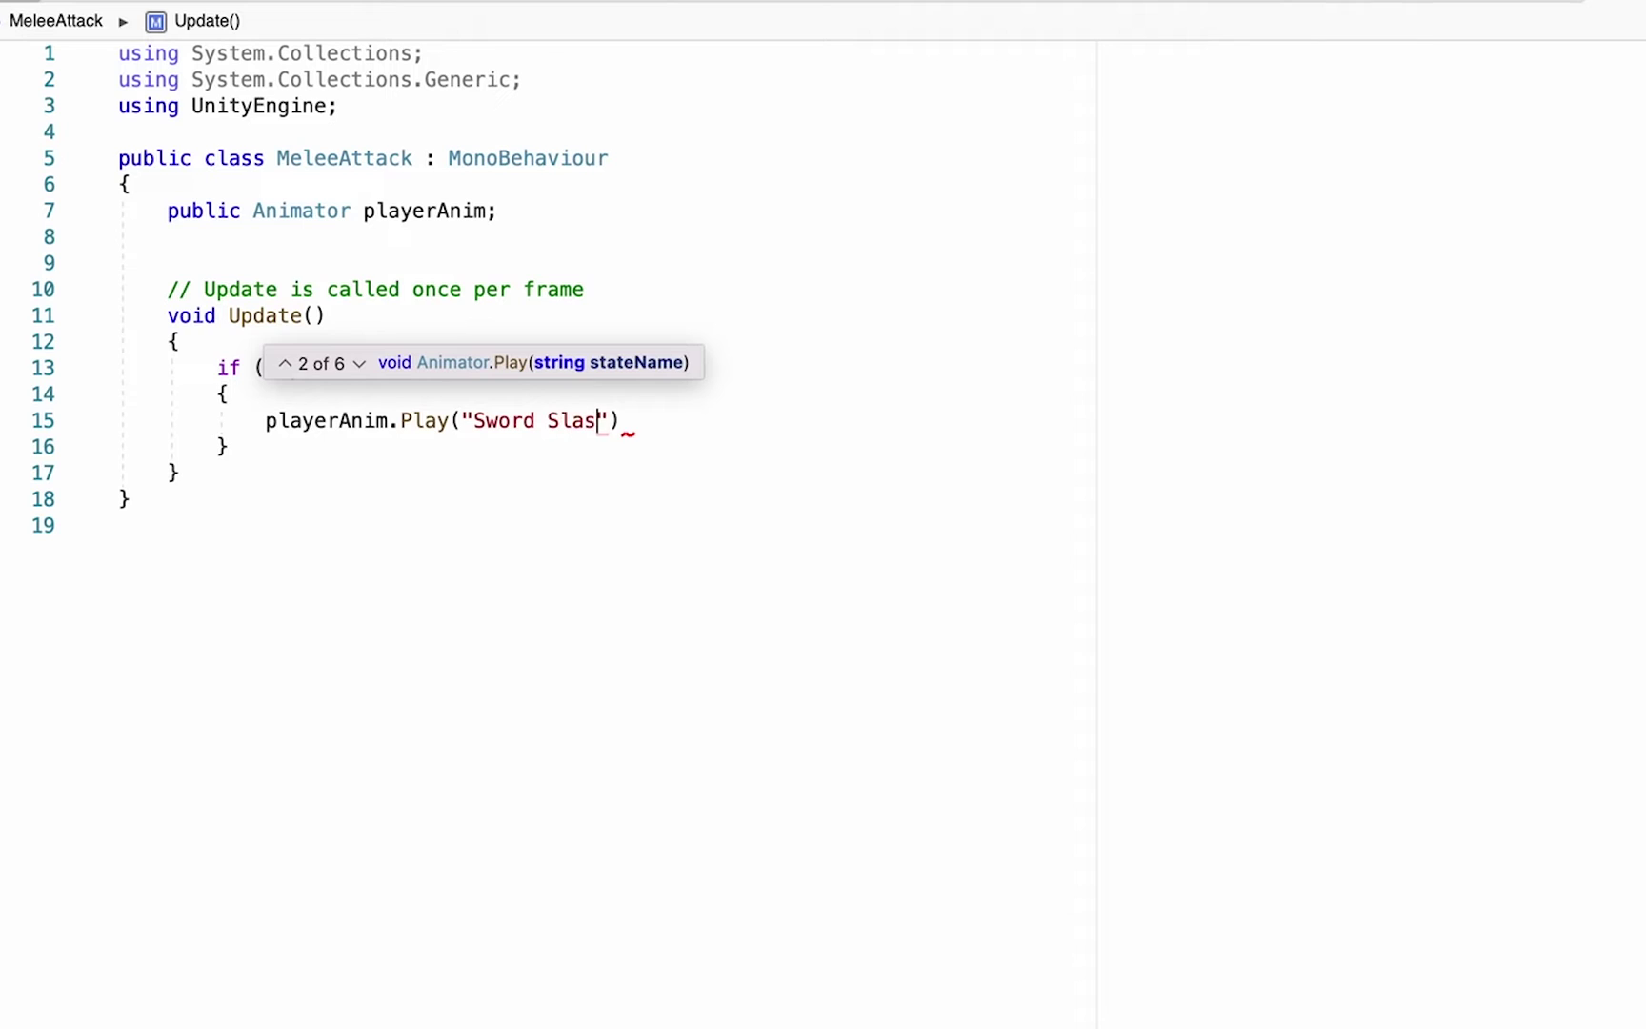
pyautogui.write('rd Slash")')
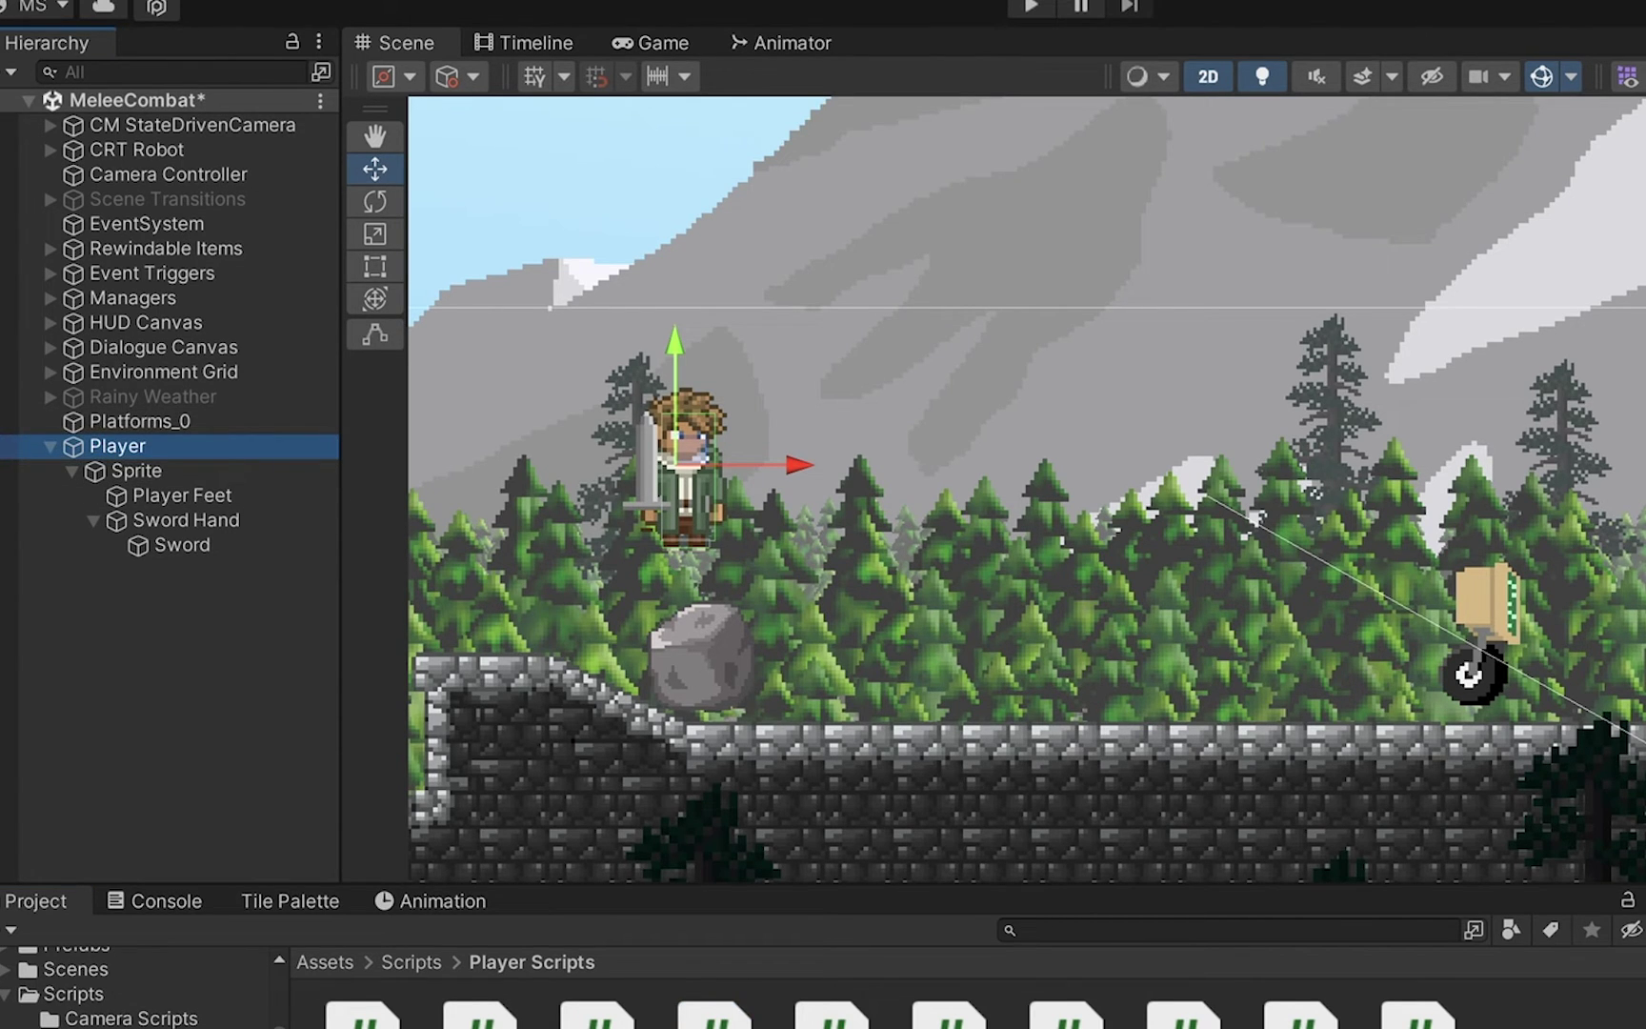
# Add Melee Attack to Player, assign the Sprite's Animator to Player Anim, and enter play mode
pyautogui.click(1645, 425)
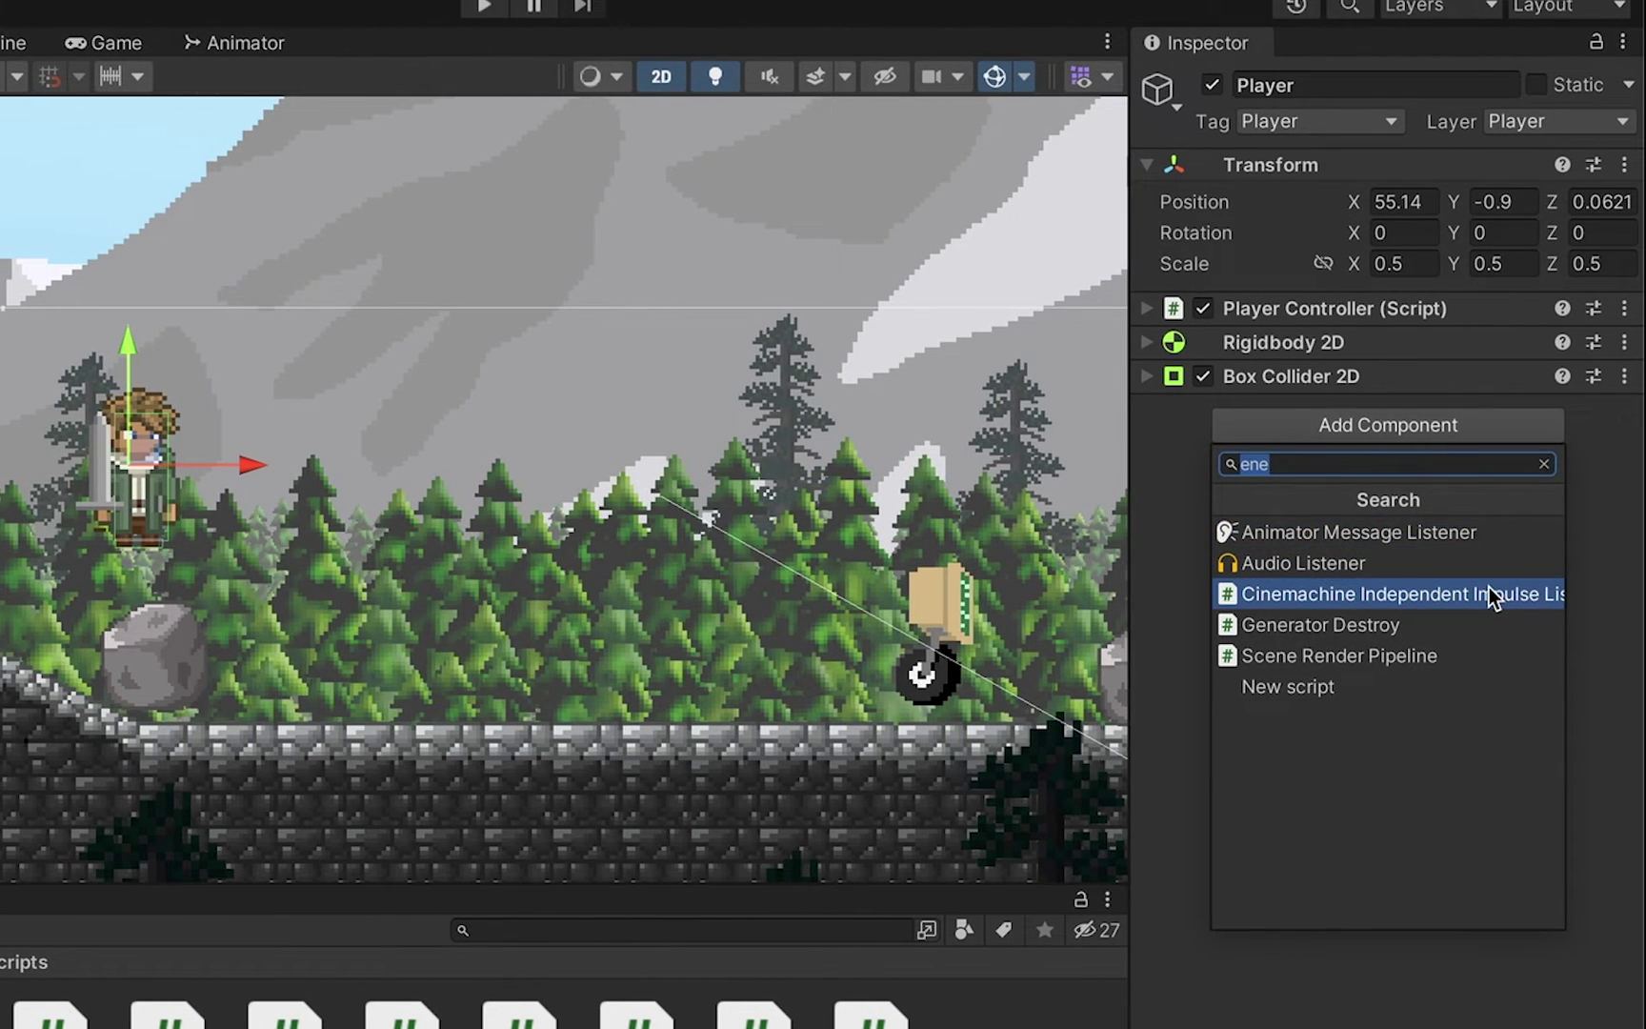
pyautogui.write('mele')
pyautogui.click(1346, 537)
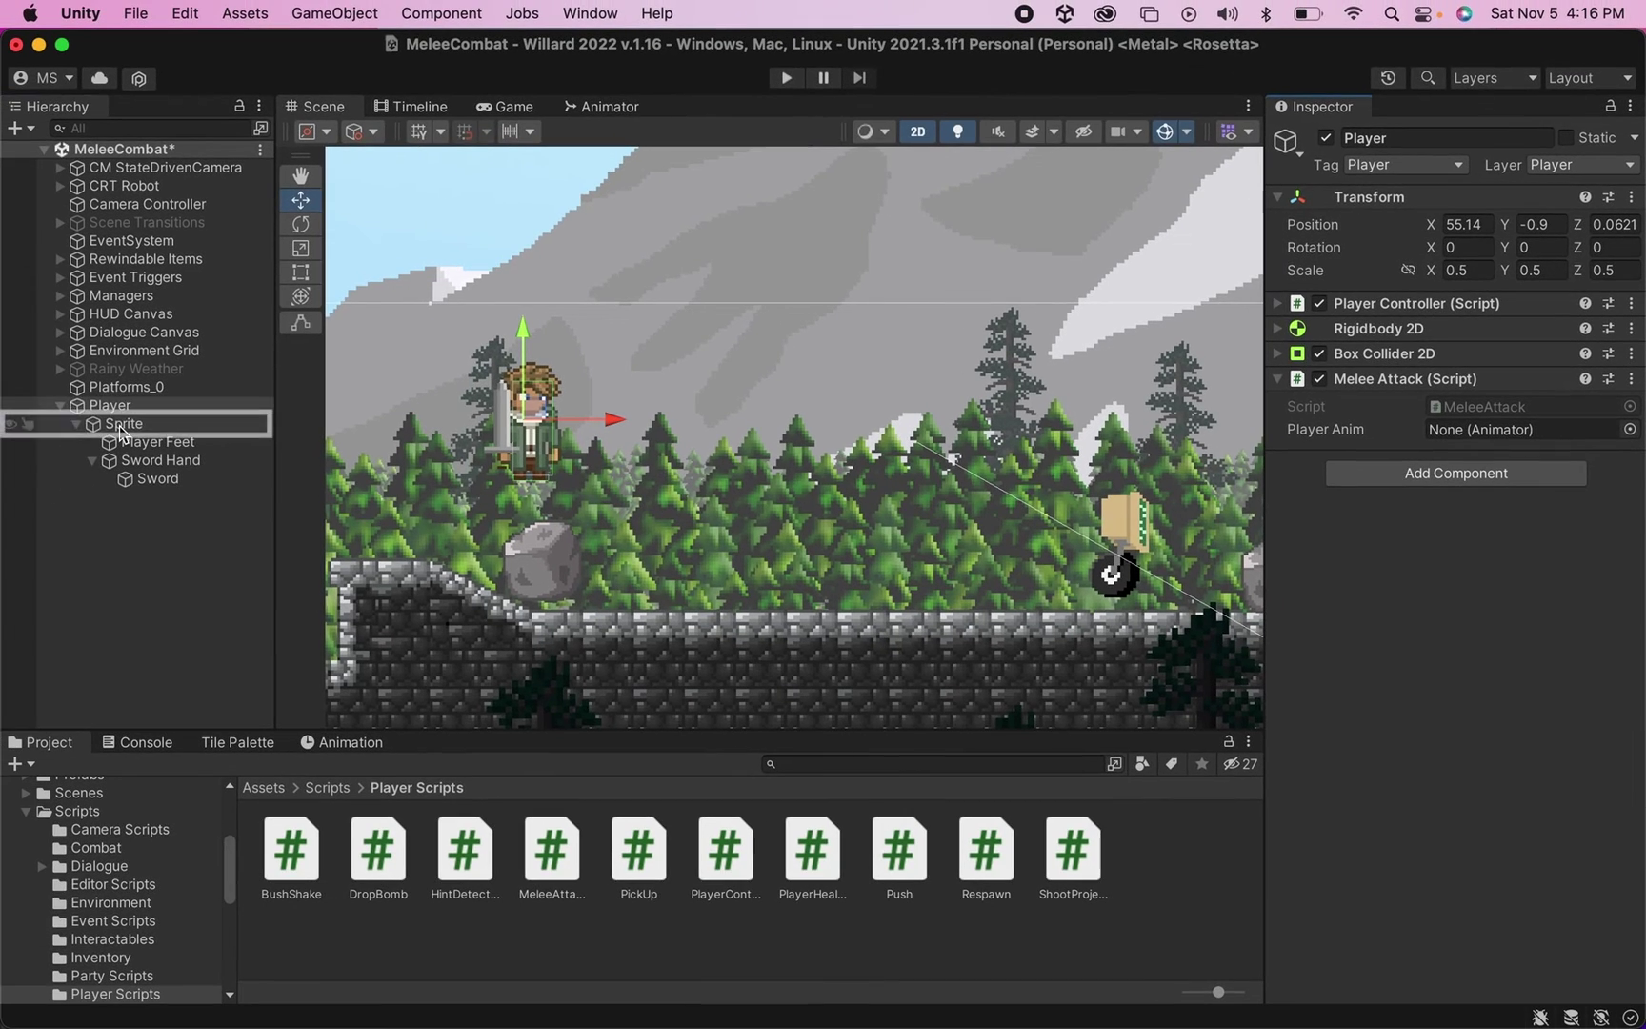
pyautogui.moveTo(121, 433); pyautogui.dragTo(1492, 434)
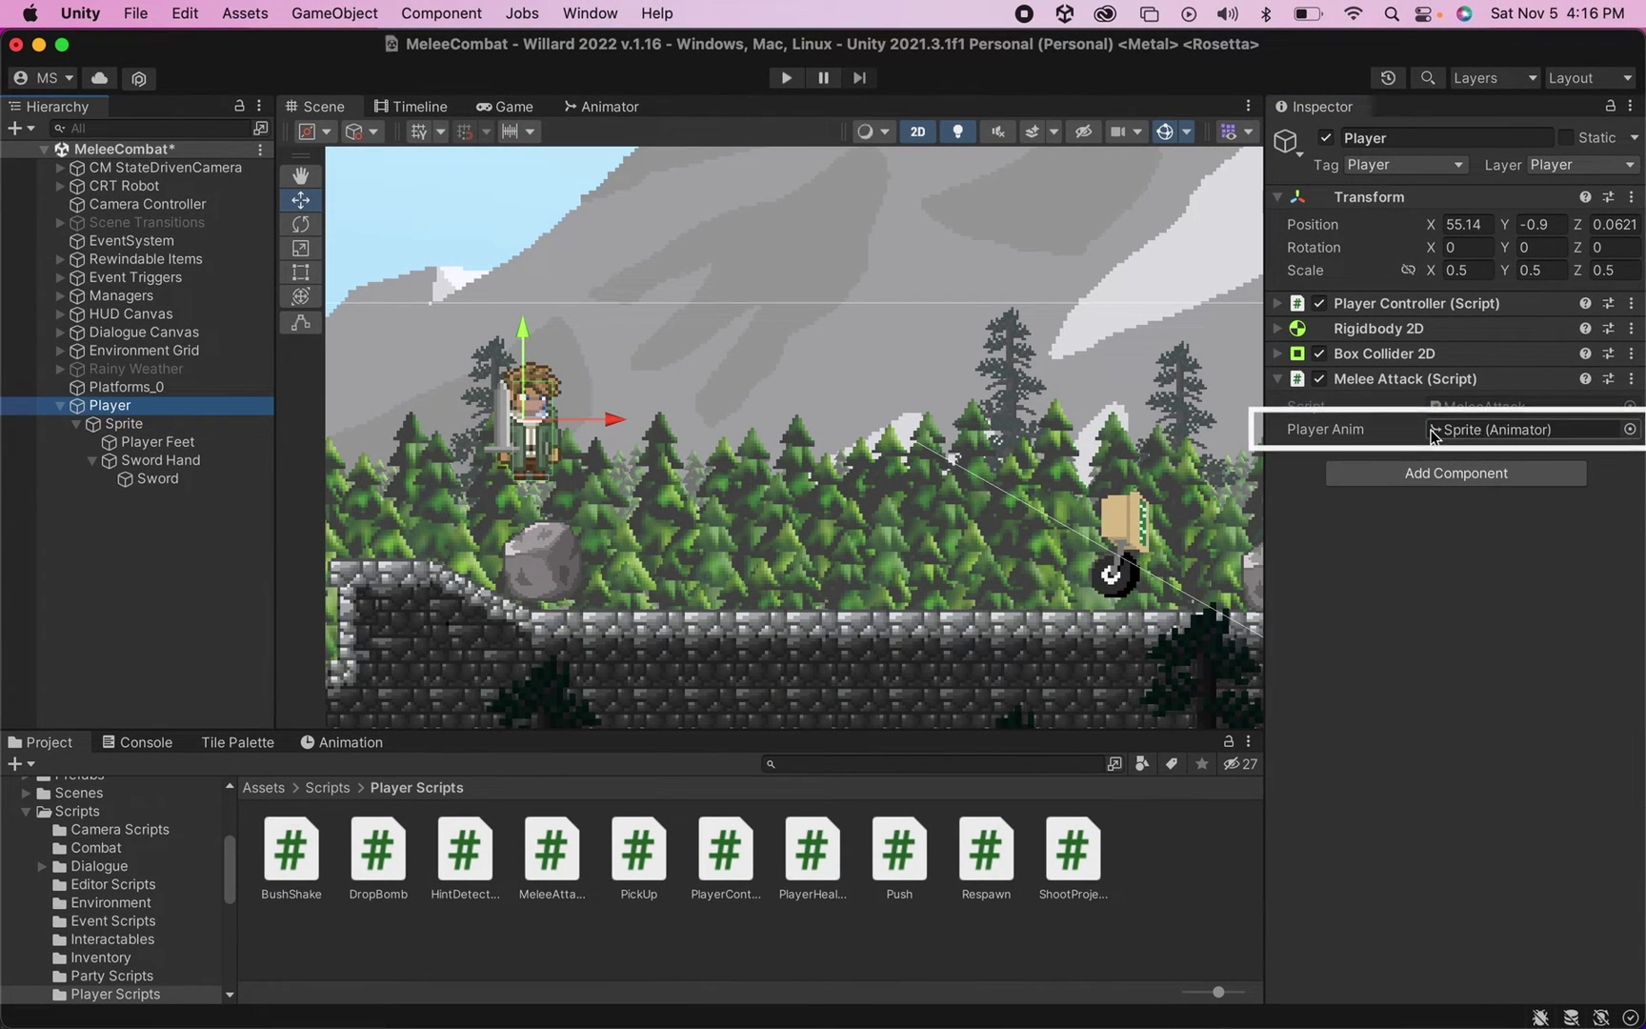
pyautogui.click(785, 76)
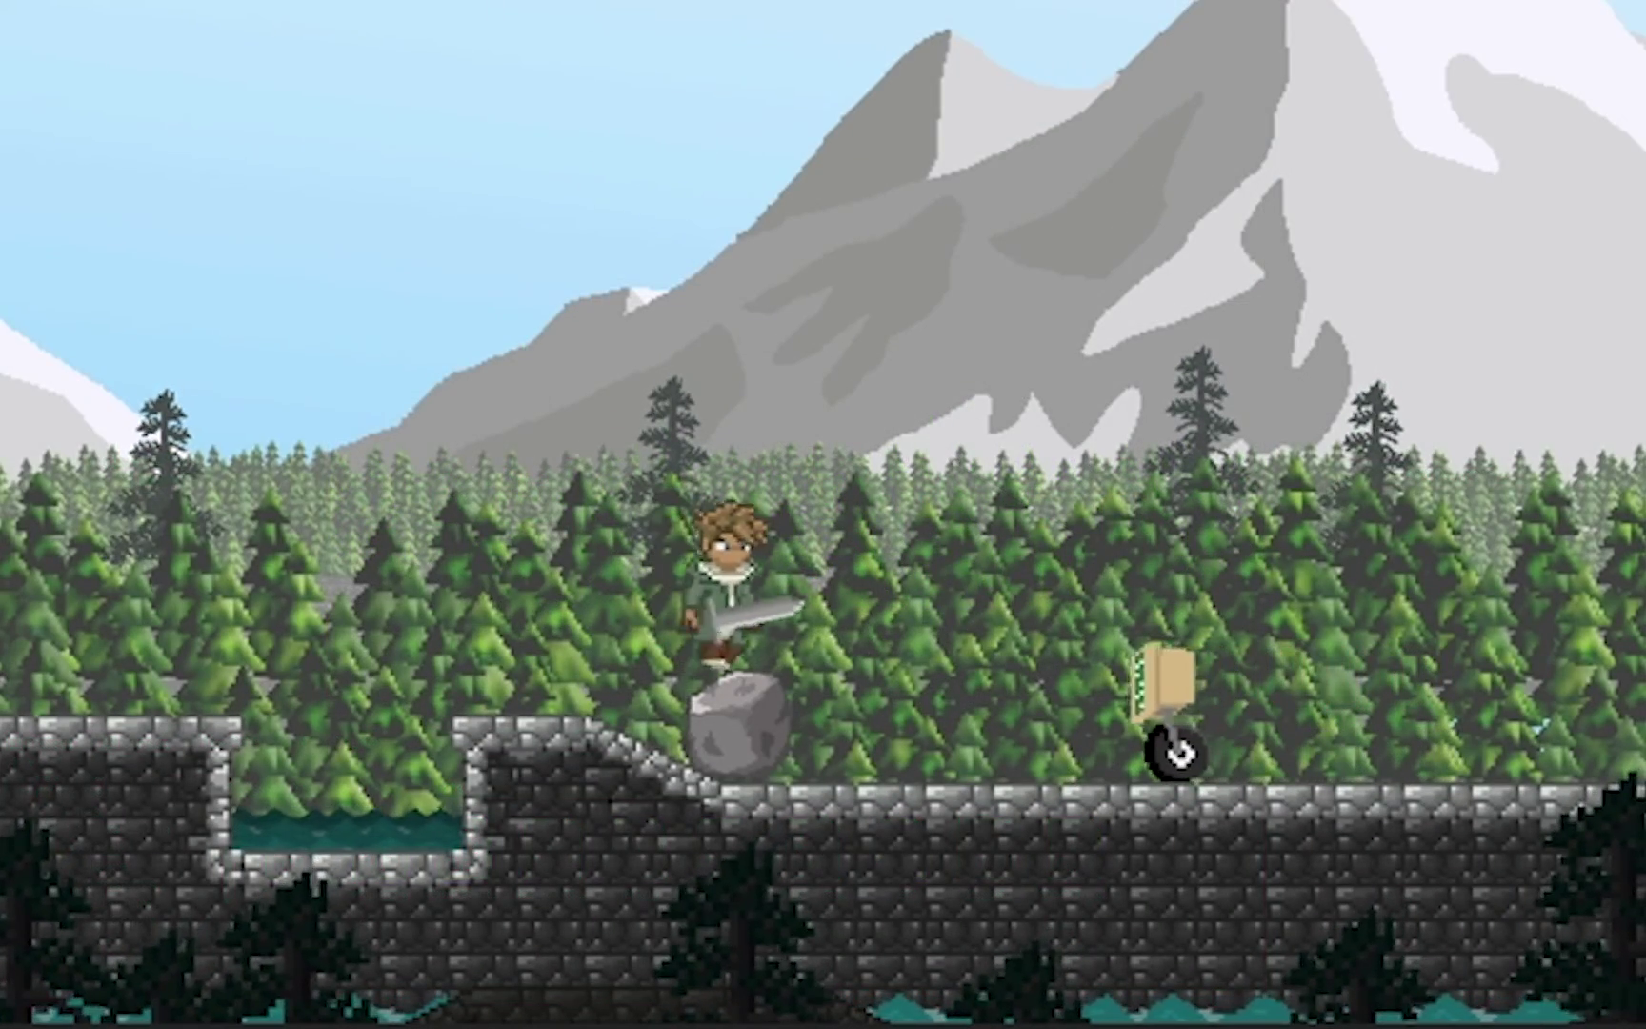
# Run, jump and swing the sword around the box-on-wheel enemy to test the slash animation
pyautogui.press('space')
pyautogui.press('Right')
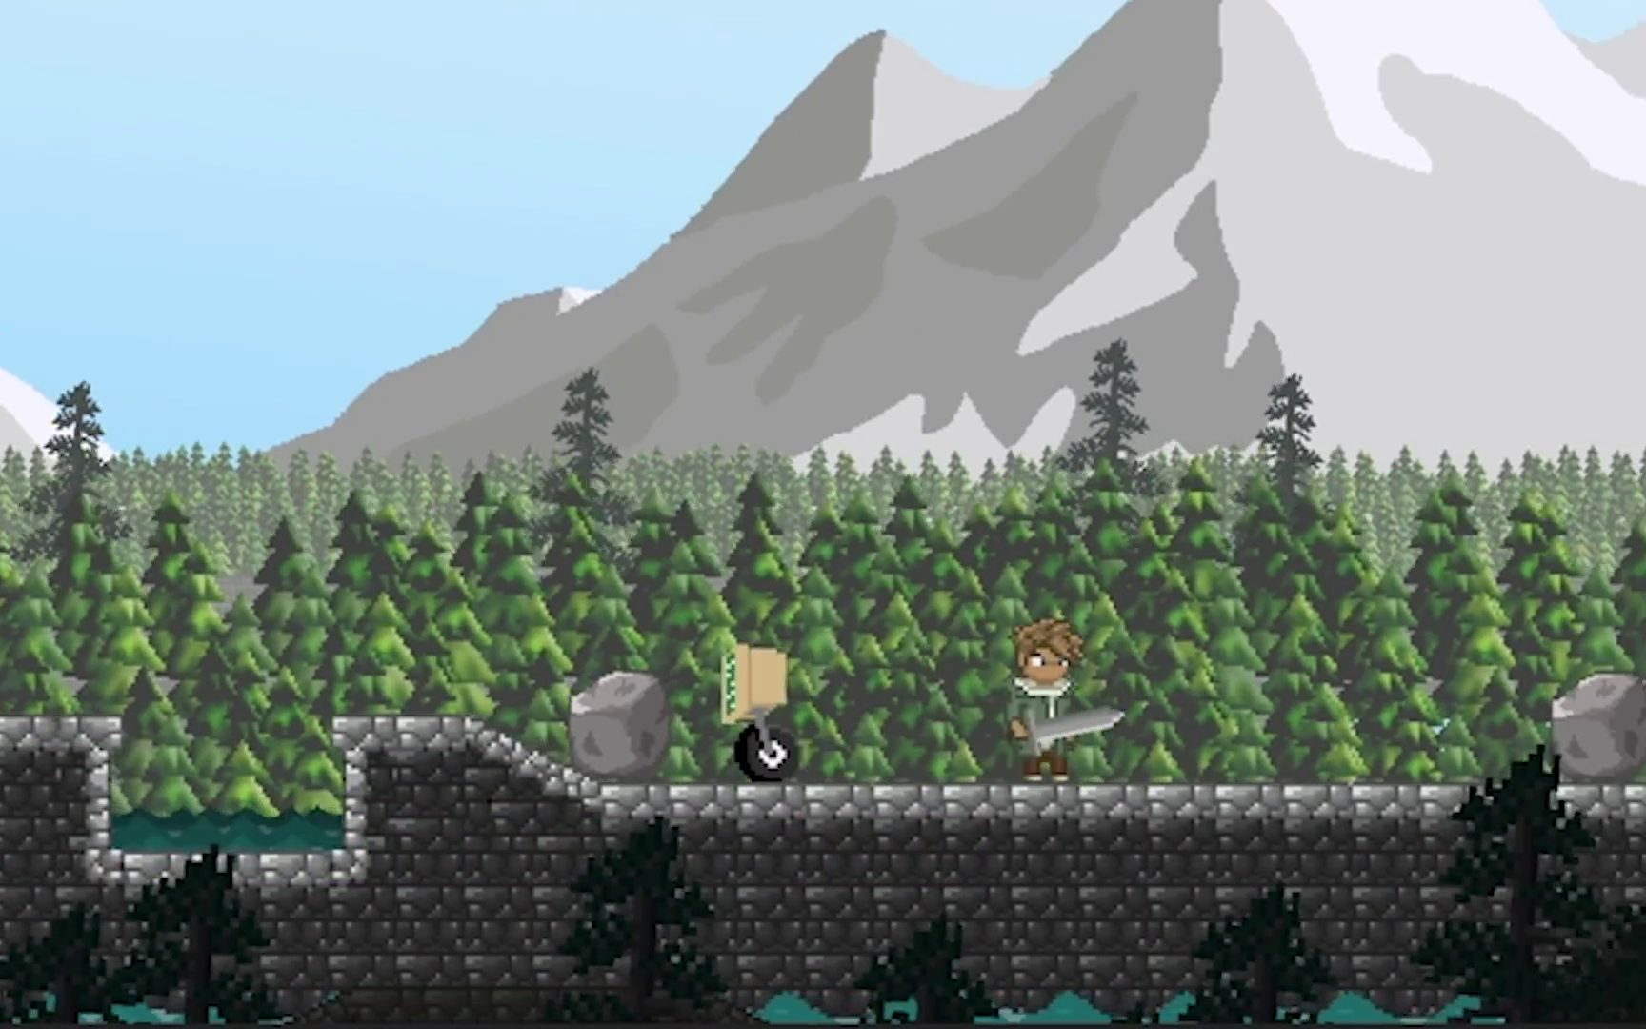
pyautogui.press('Right')
pyautogui.press('ctrl')
pyautogui.press('Right')
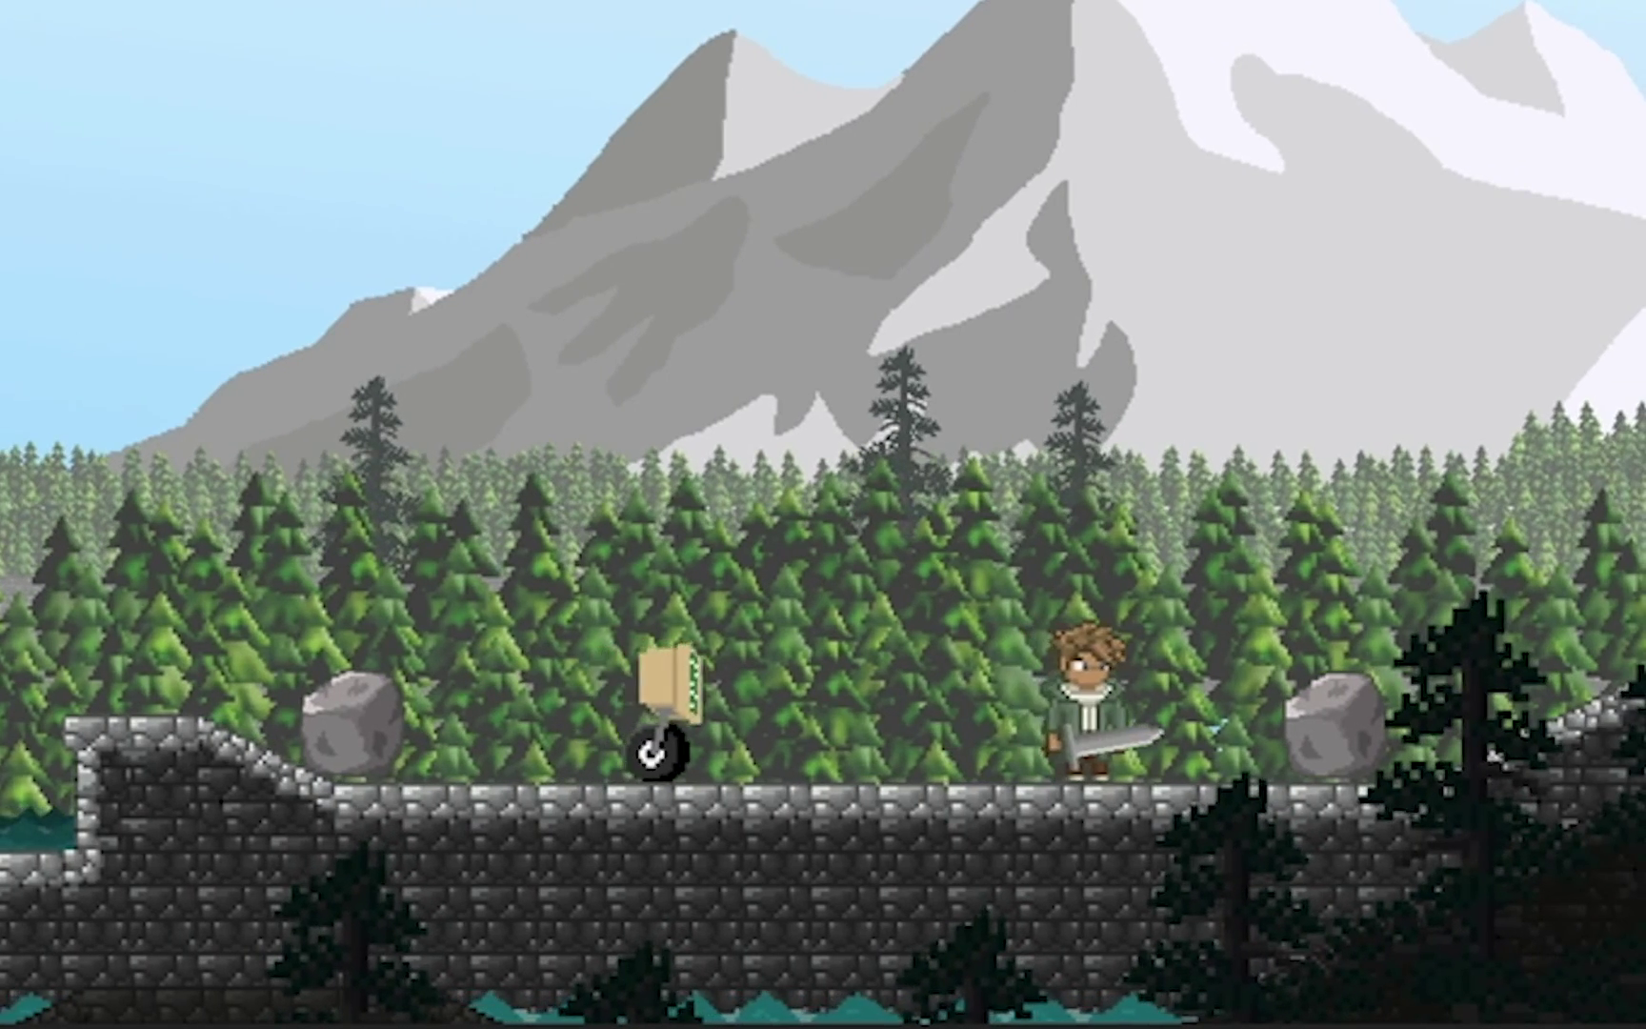
pyautogui.press('Left')
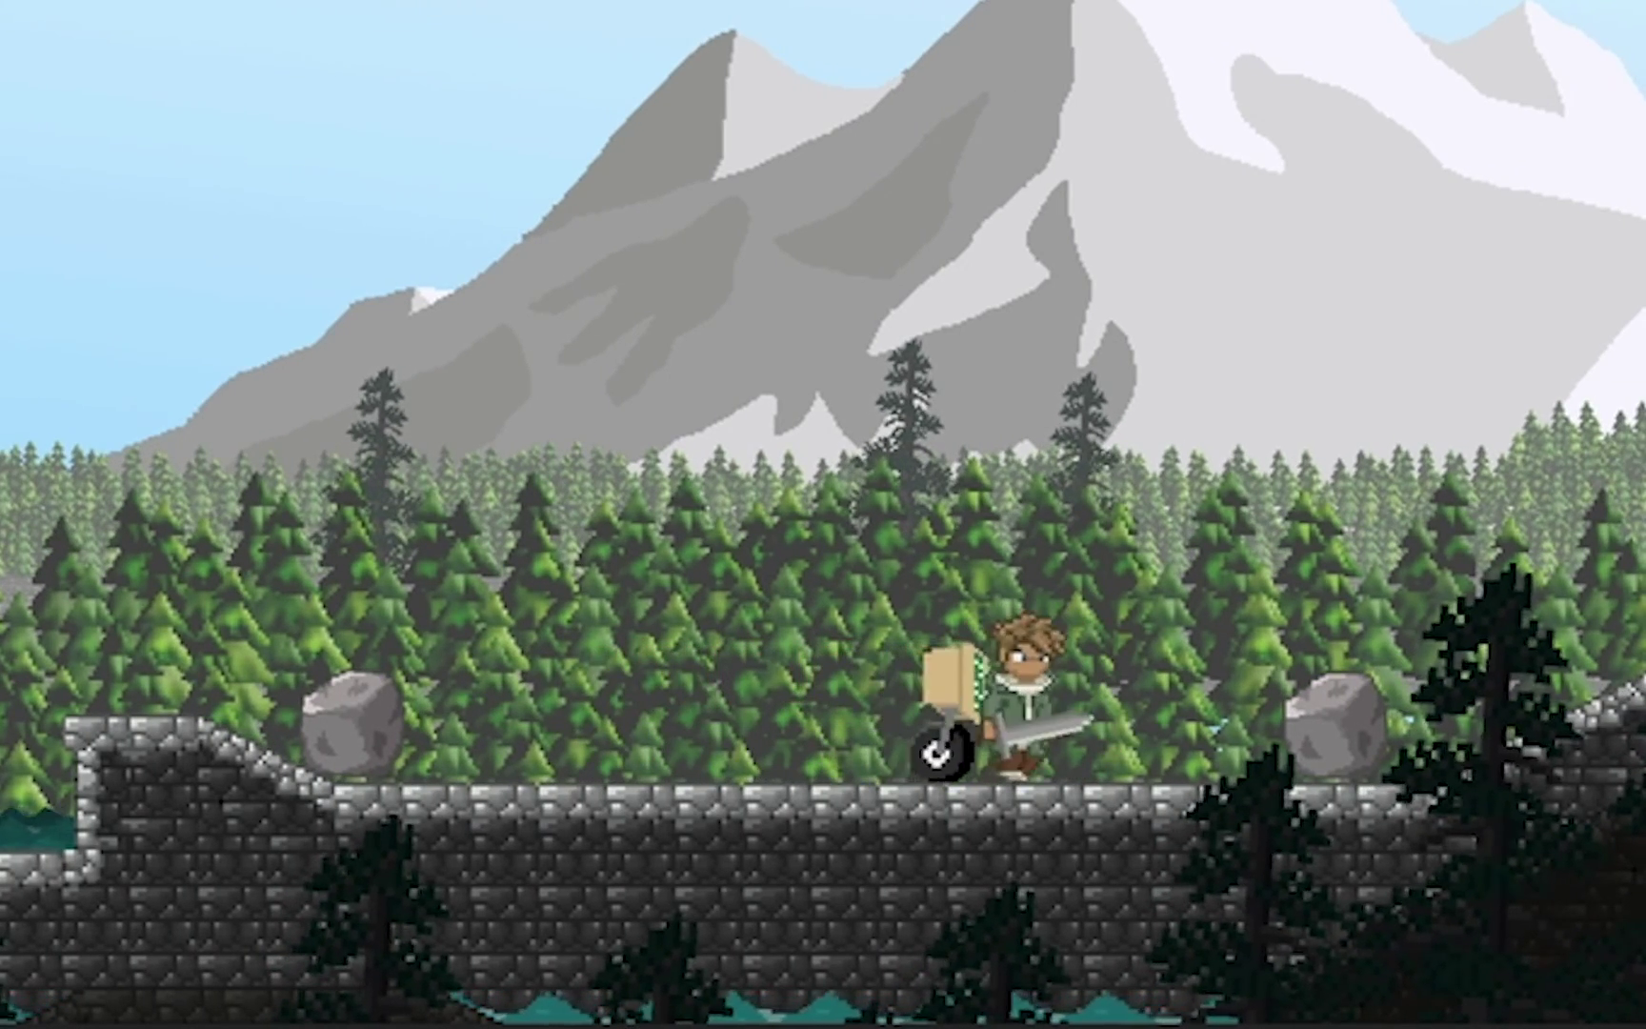
pyautogui.press('space')
pyautogui.press('Left')
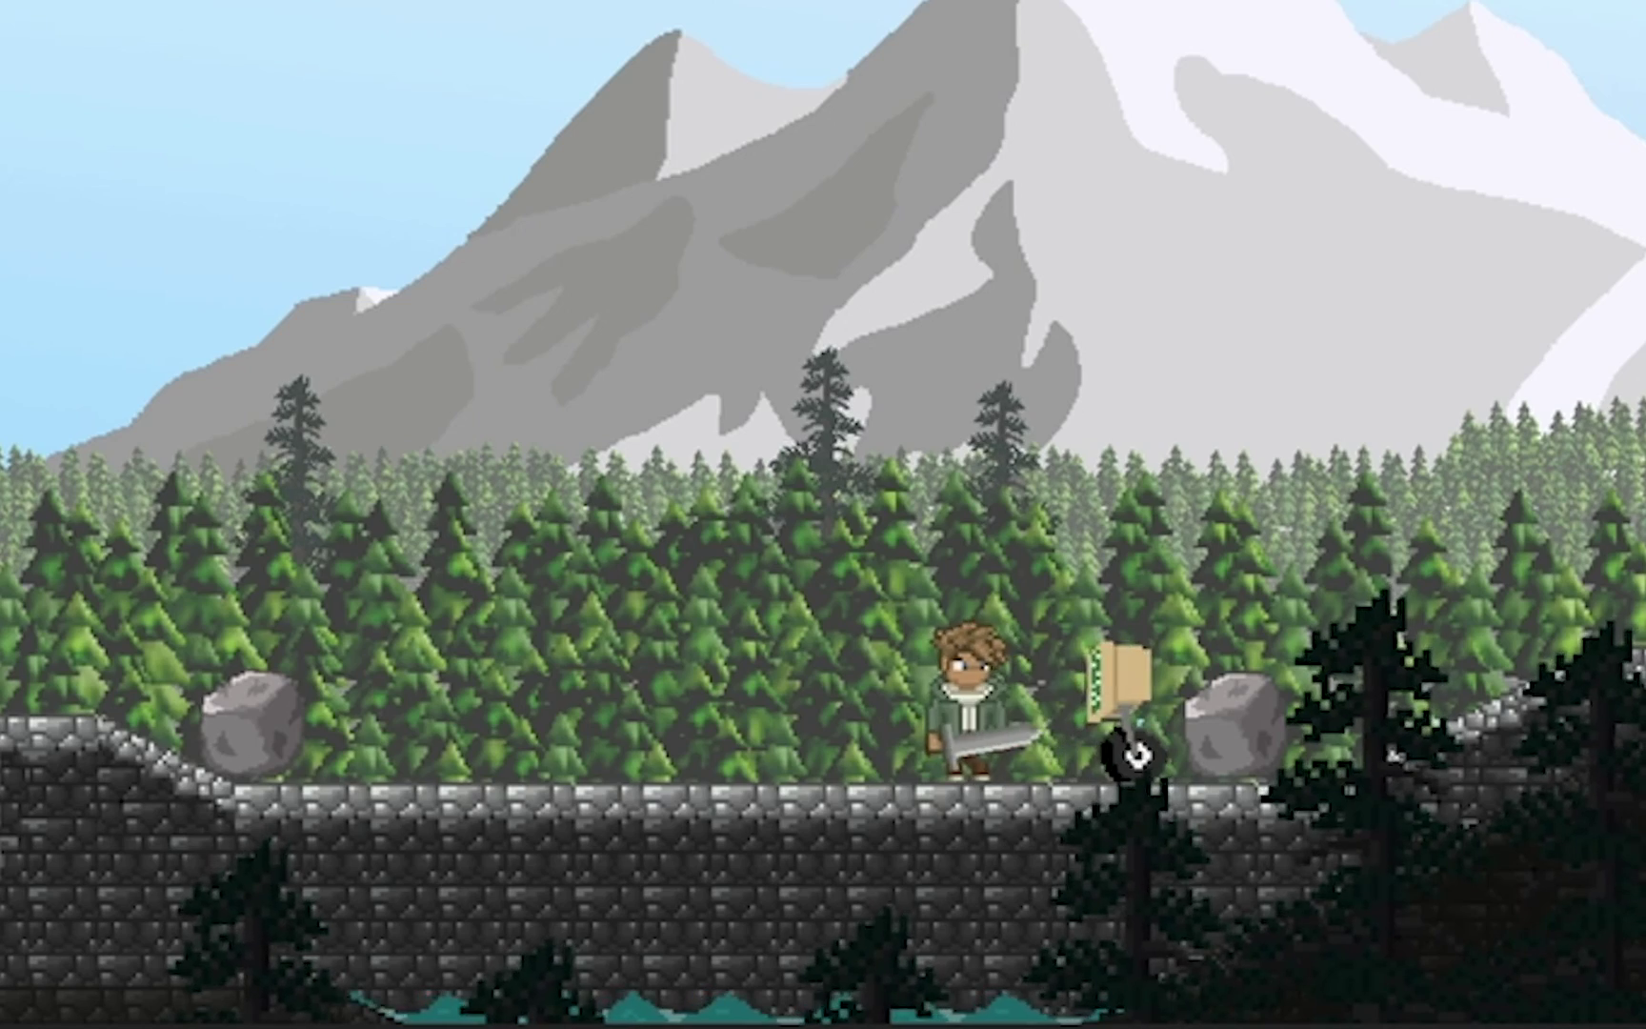
pyautogui.press('Left')
pyautogui.press('space')
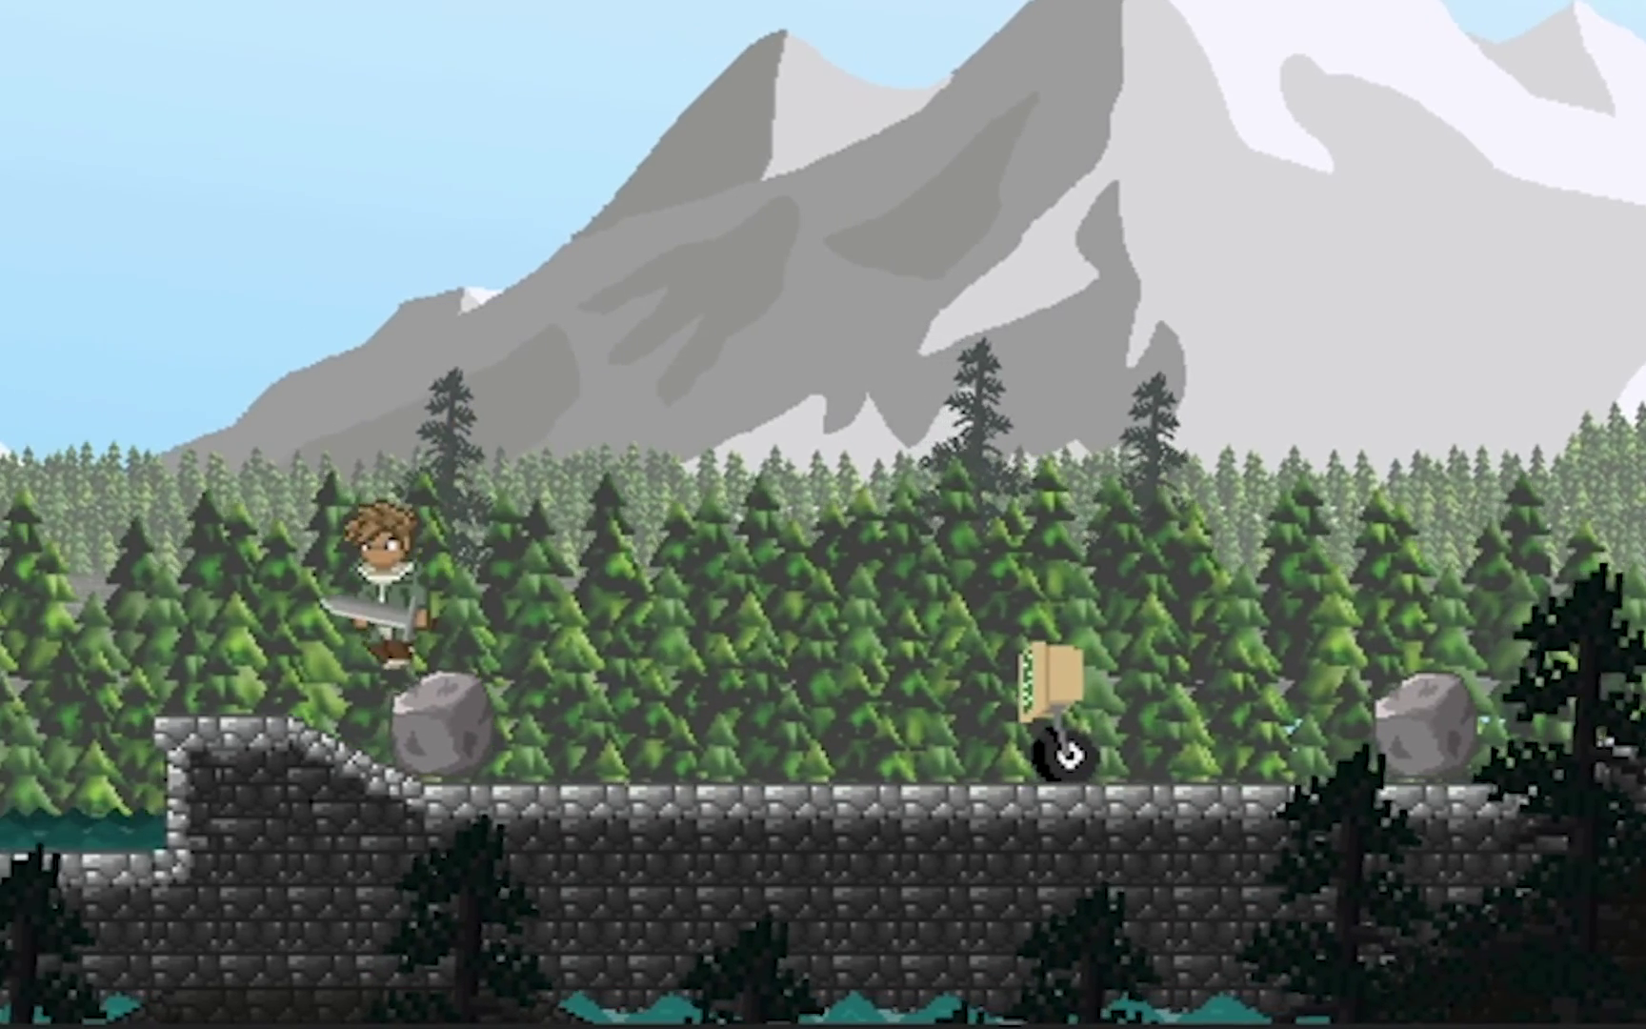
pyautogui.press('space')
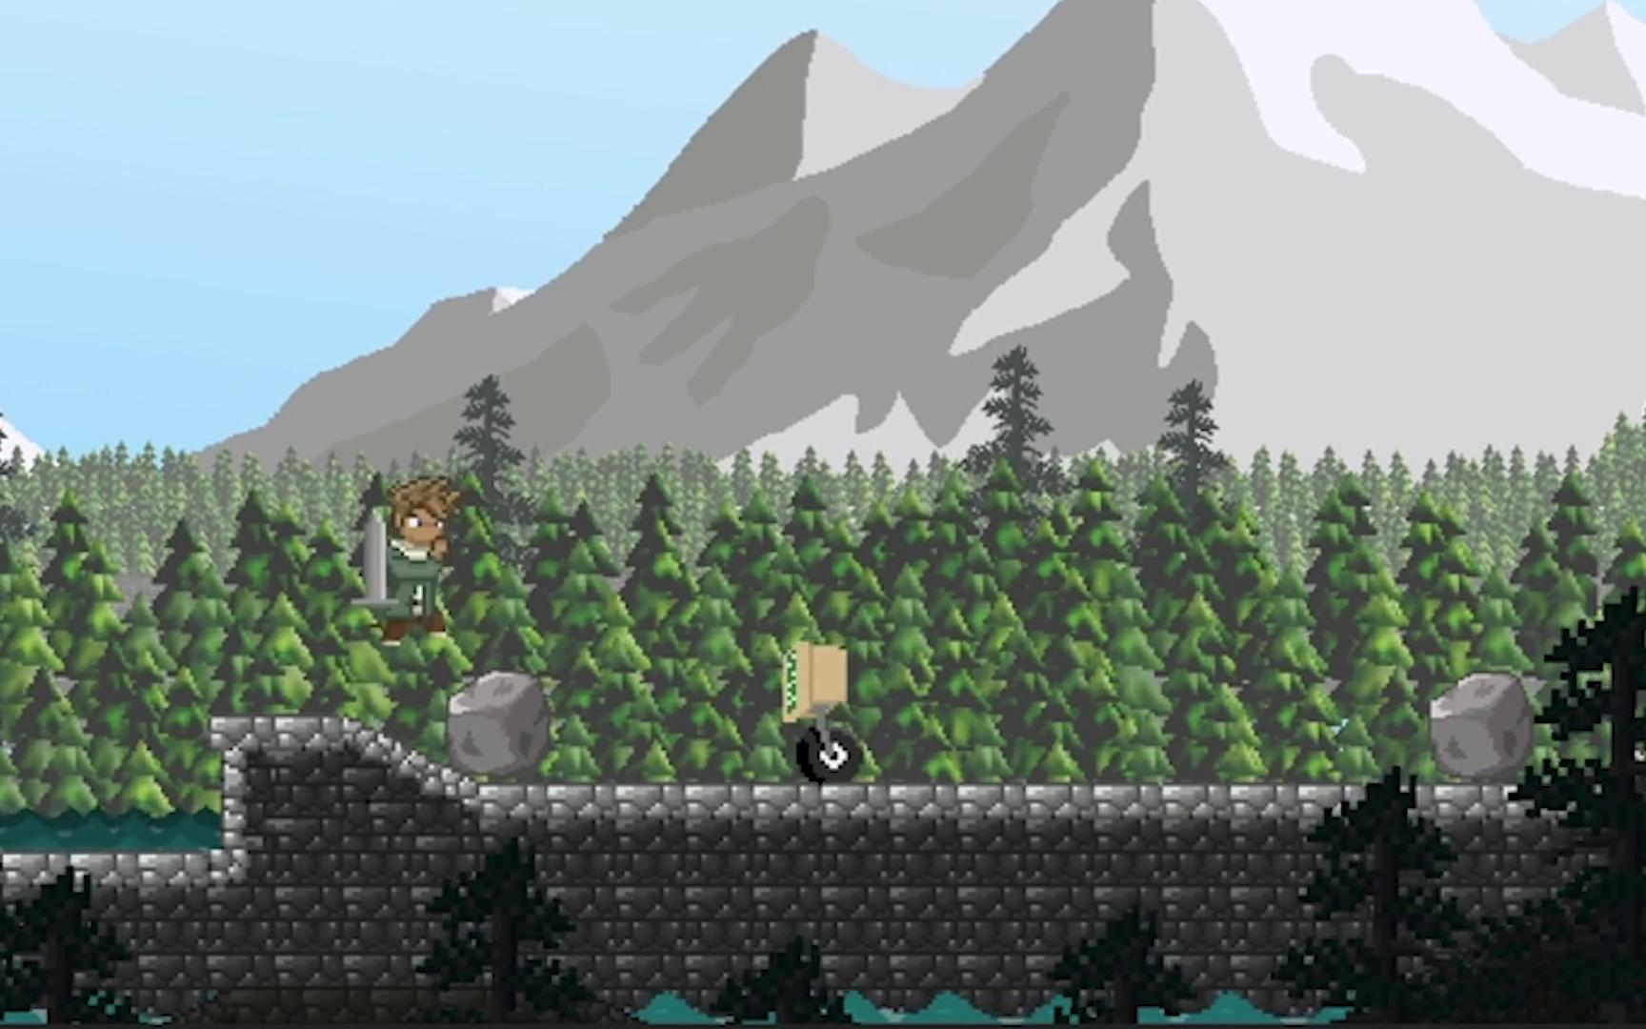
pyautogui.press('Right')
pyautogui.press('space')
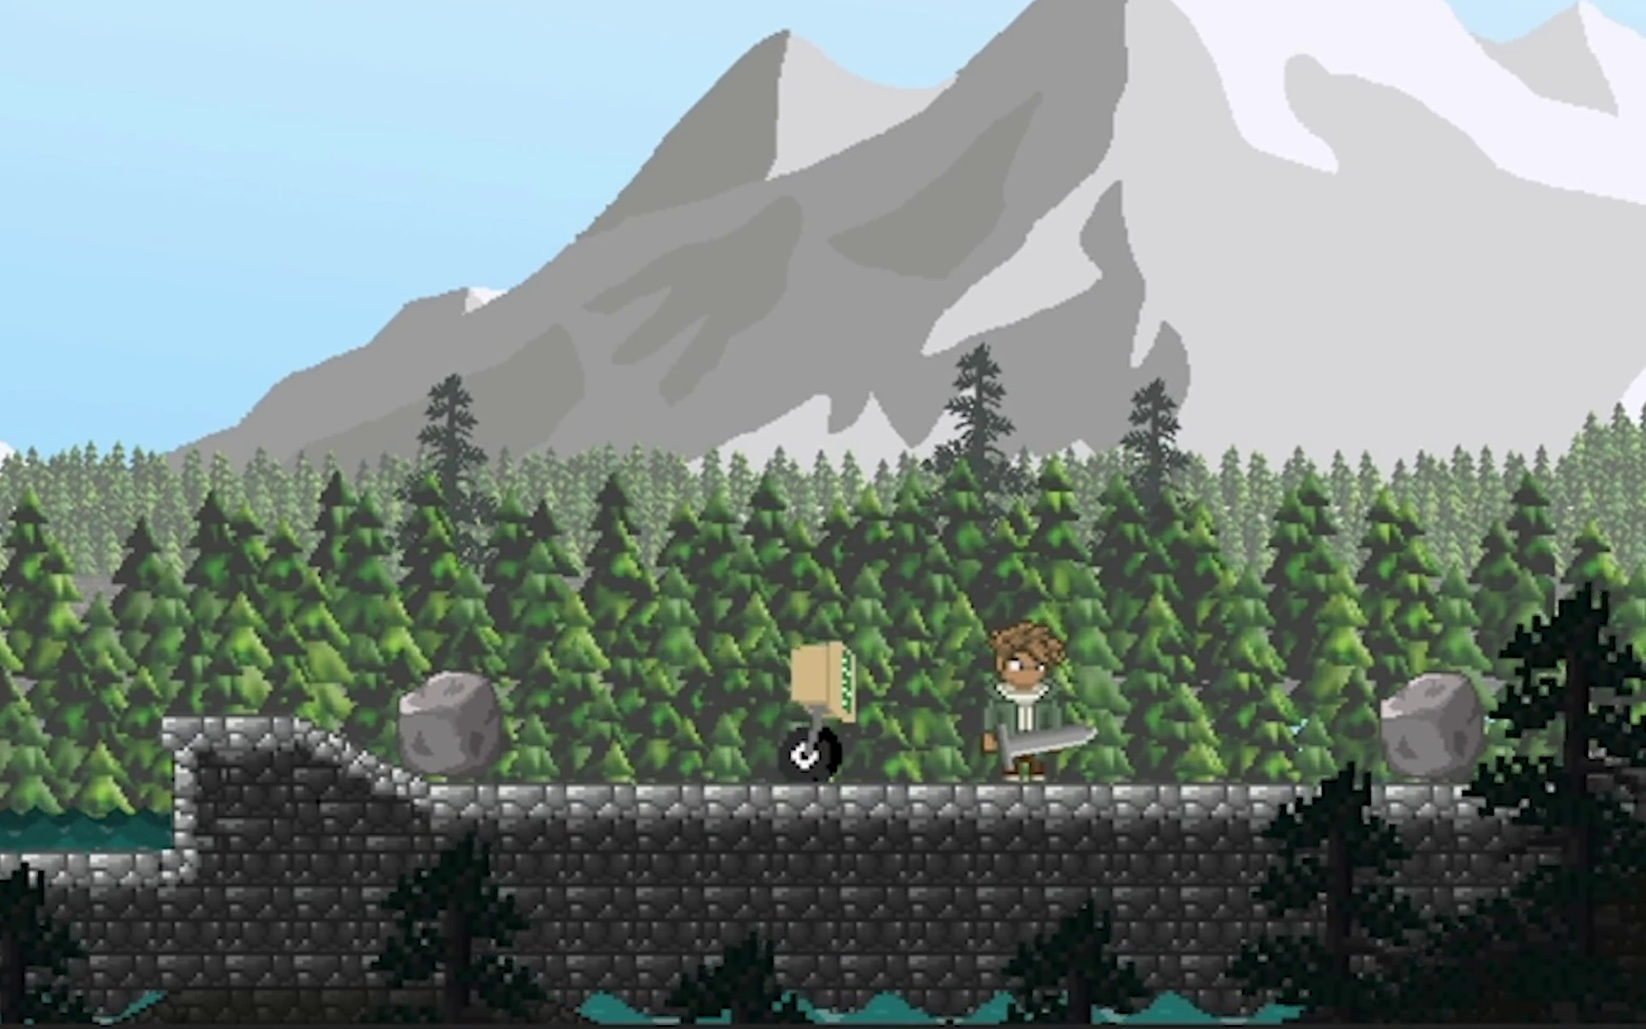
pyautogui.press('Left')
pyautogui.press('space')
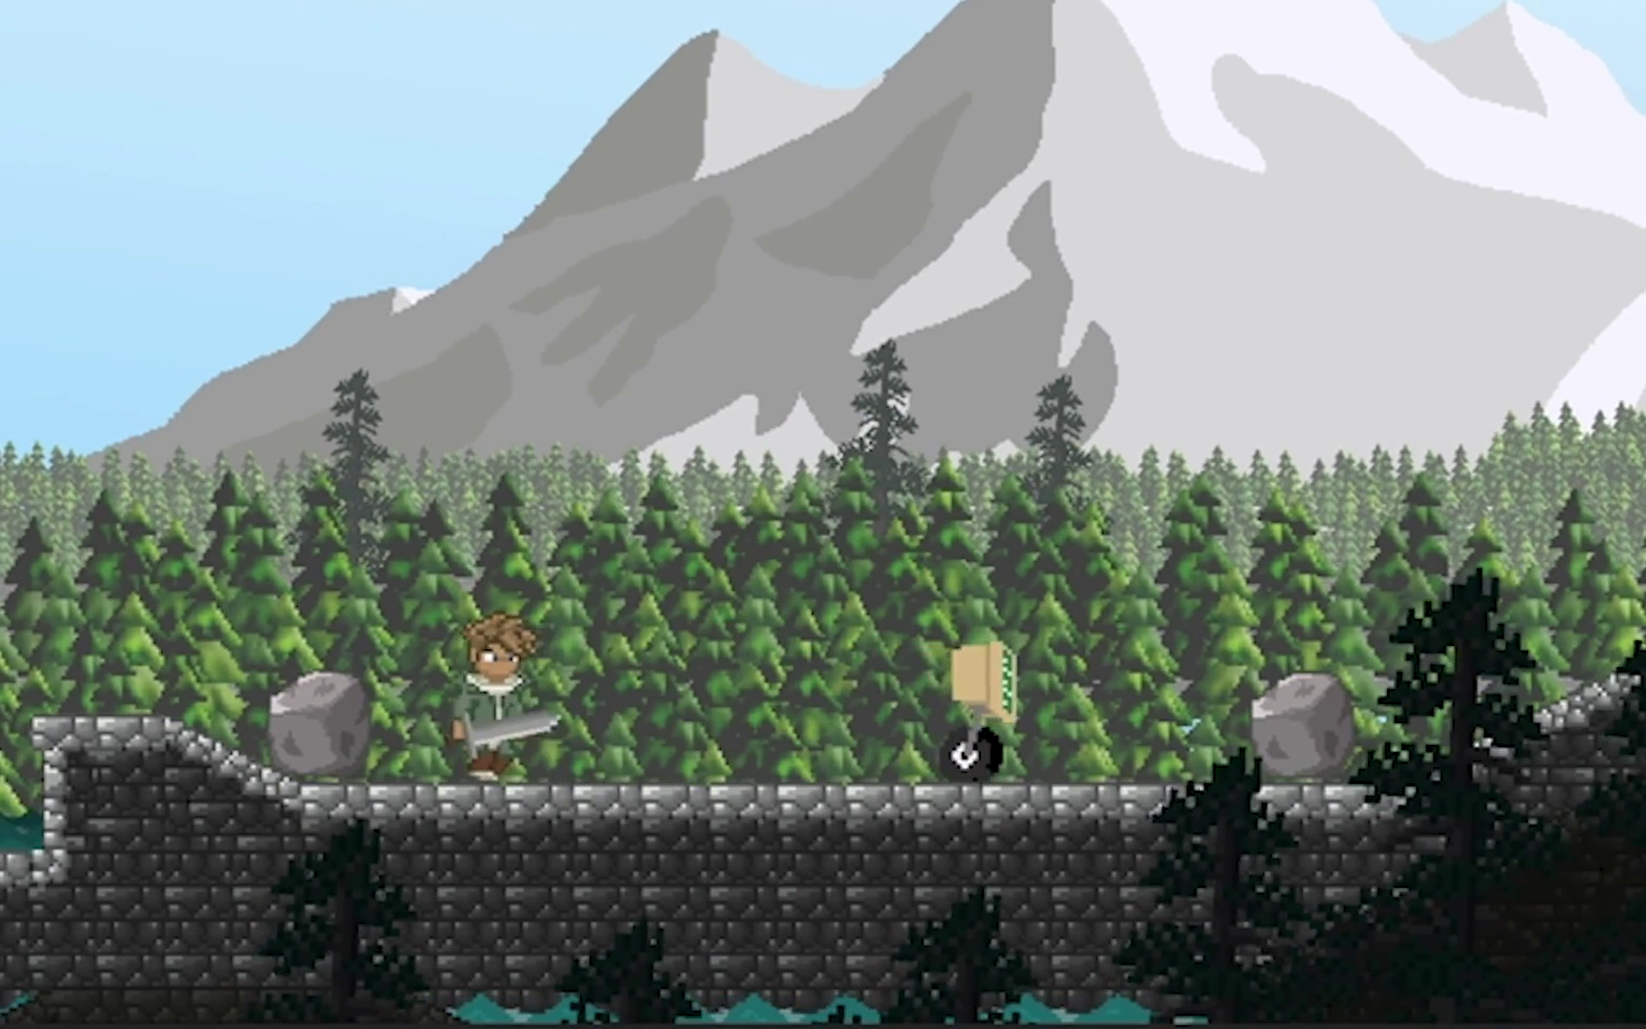
pyautogui.press('Right')
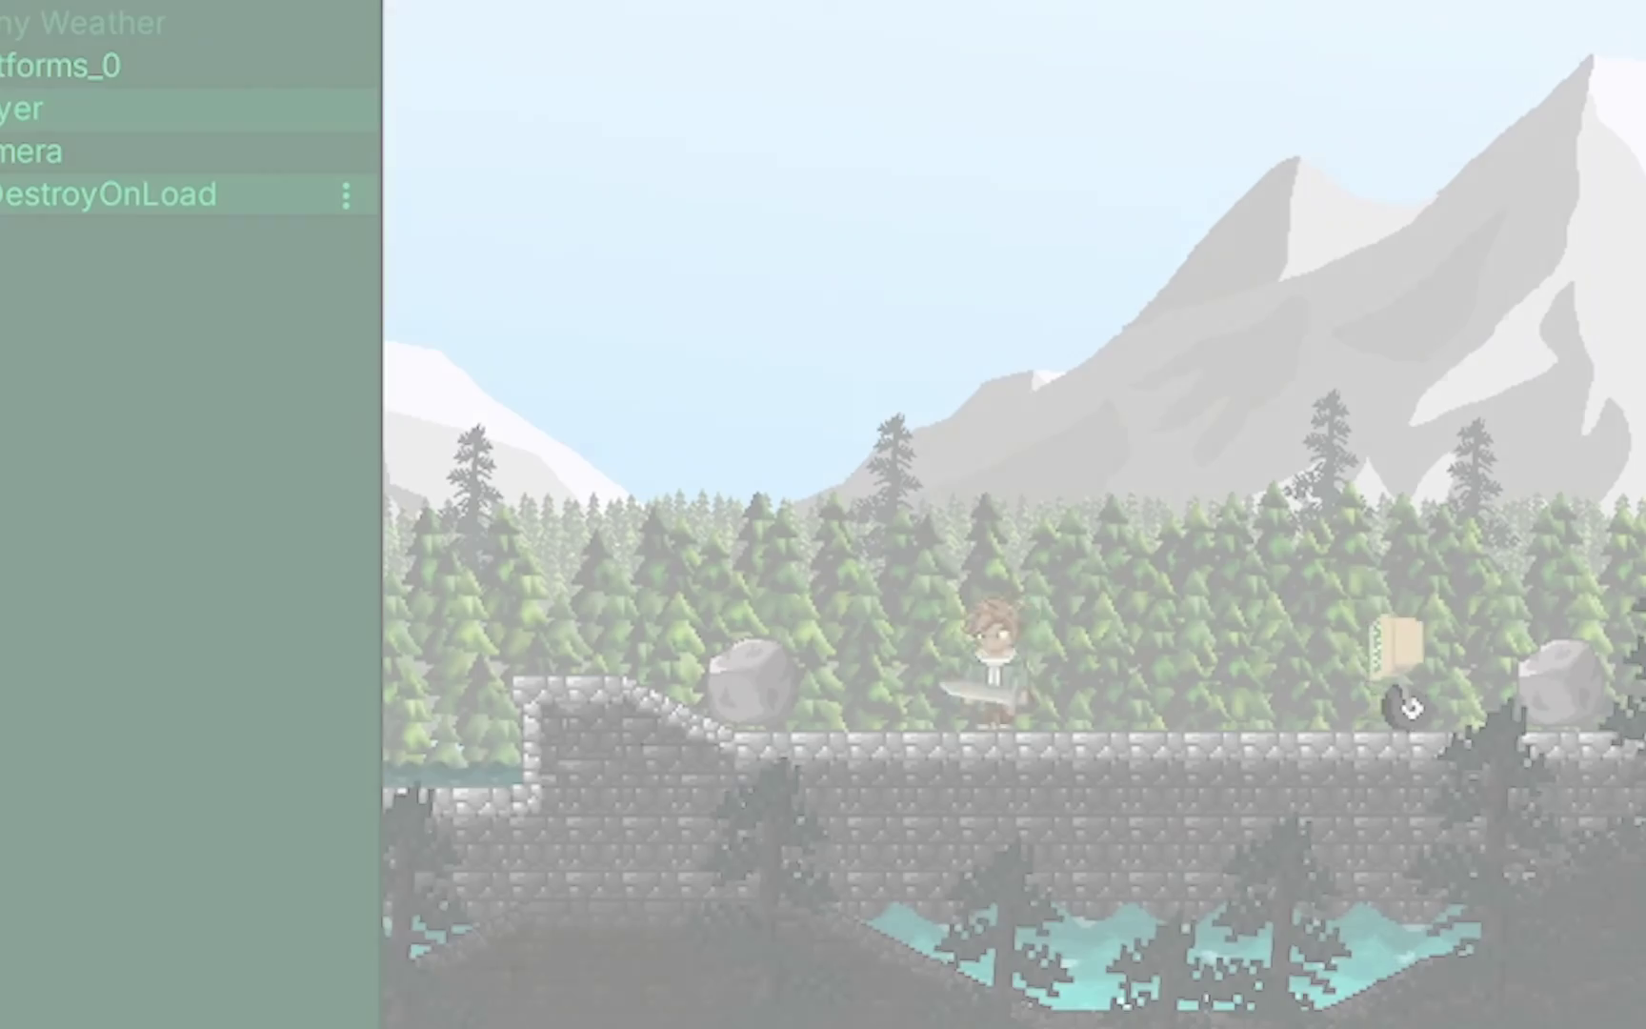
pyautogui.press('Right')
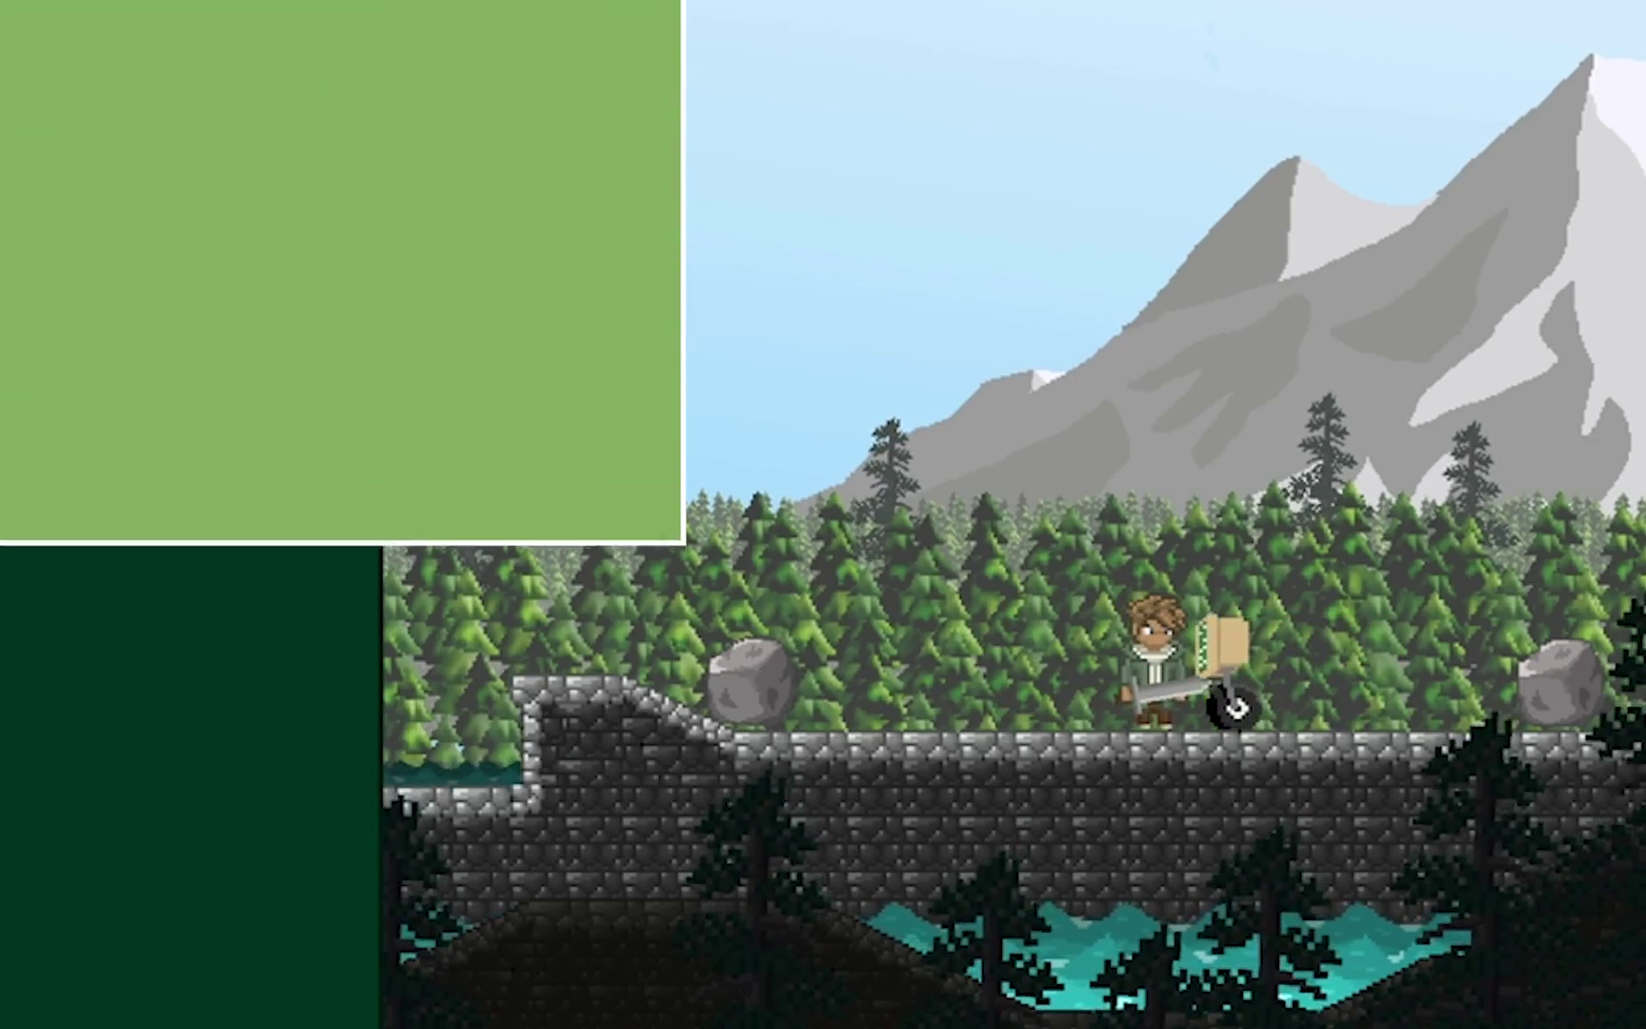